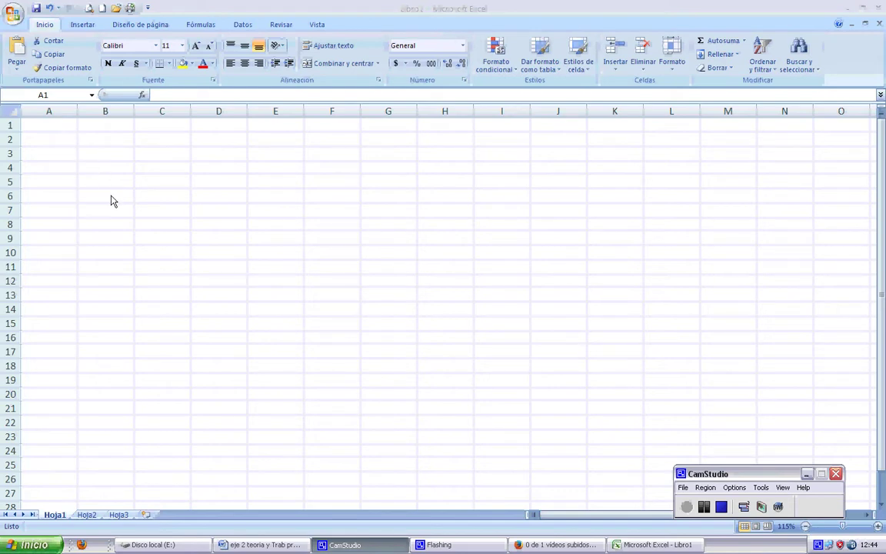
{"action": "left_click", "coordinate": [214, 228]}
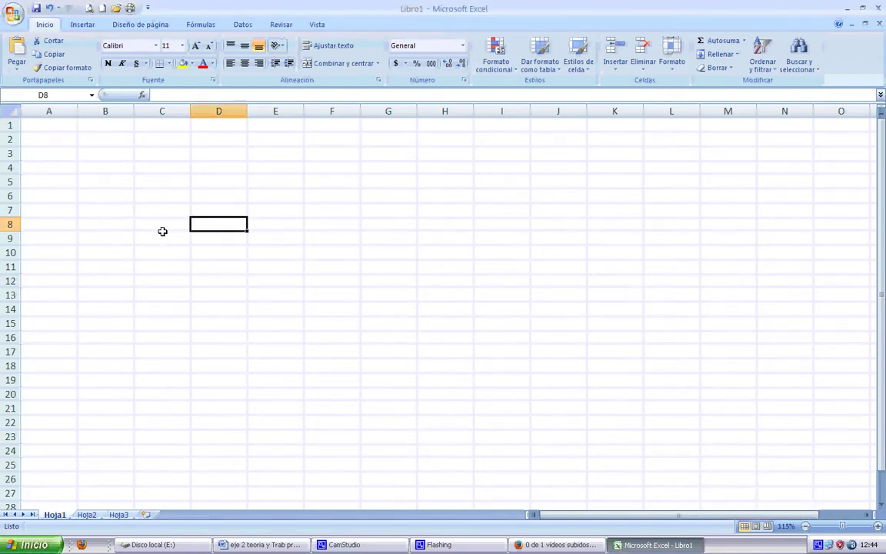
{"action": "left_click", "coordinate": [162, 234]}
{"action": "left_click", "coordinate": [163, 197]}
{"action": "left_click", "coordinate": [212, 198]}
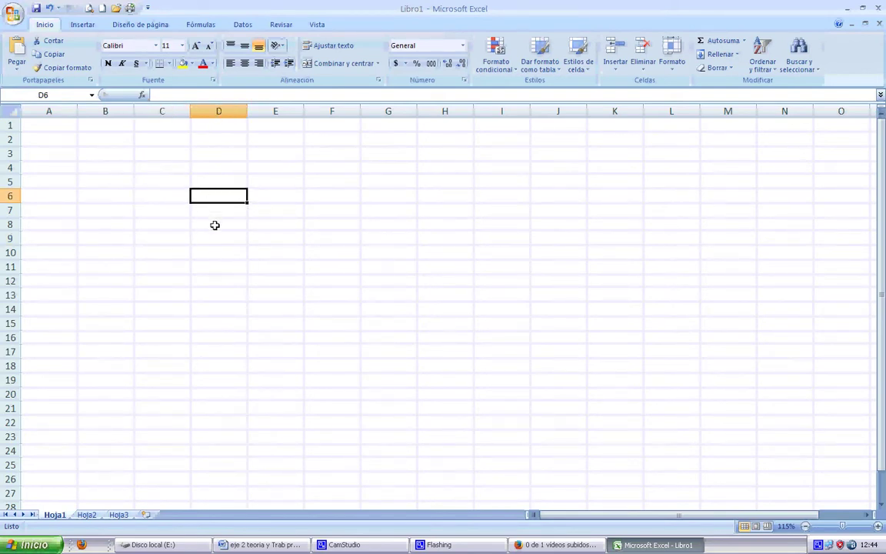
{"action": "left_click", "coordinate": [214, 223]}
{"action": "left_click", "coordinate": [161, 236]}
{"action": "left_click", "coordinate": [160, 223]}
{"action": "left_click", "coordinate": [160, 209]}
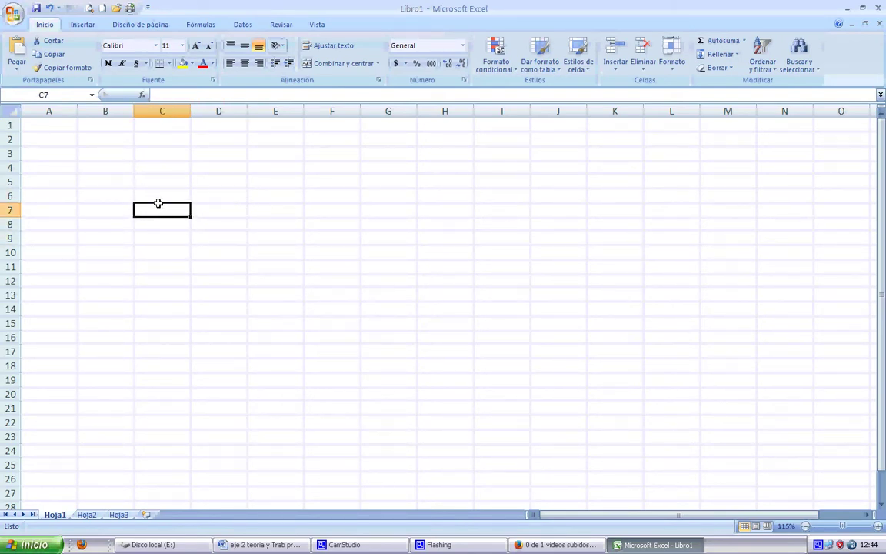
{"action": "left_click", "coordinate": [206, 195]}
{"action": "left_click", "coordinate": [212, 210]}
{"action": "left_click", "coordinate": [202, 238]}
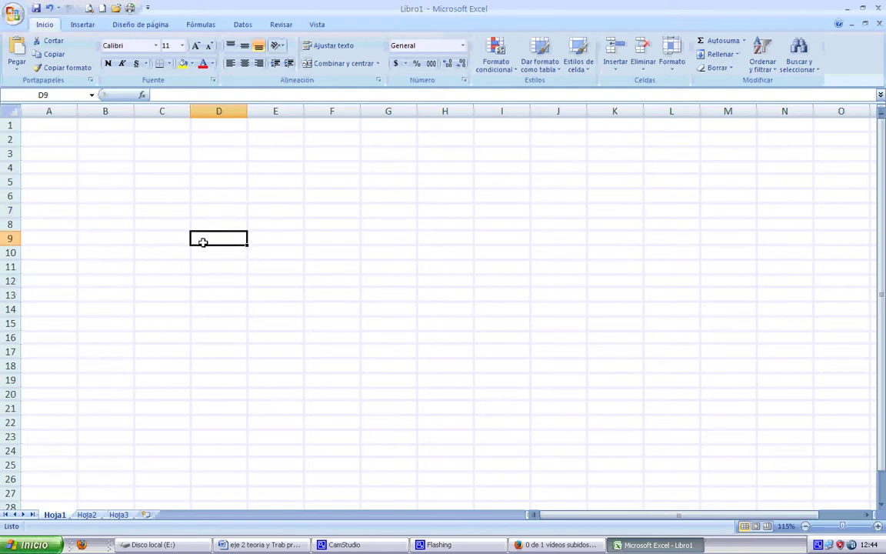
{"action": "left_click", "coordinate": [169, 250]}
{"action": "key", "text": "Up"}
{"action": "key", "text": "Up"}
{"action": "key", "text": "Up"}
{"action": "key", "text": "Up"}
{"action": "key", "text": "Up"}
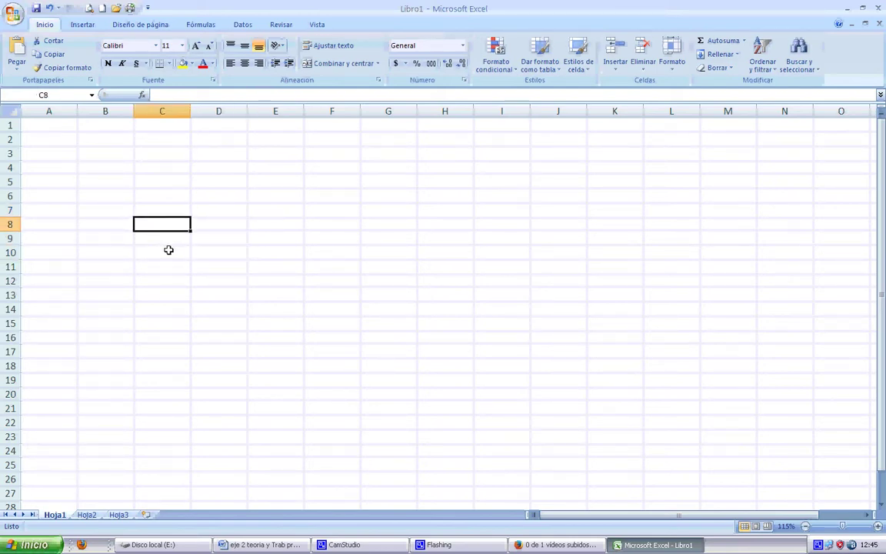
{"action": "key", "text": "Down"}
{"action": "key", "text": "Down"}
{"action": "key", "text": "Down"}
{"action": "key", "text": "Down"}
{"action": "key", "text": "Down"}
{"action": "key", "text": "Down"}
{"action": "key", "text": "Down"}
{"action": "key", "text": "Down"}
{"action": "key", "text": "Down"}
{"action": "key", "text": "Down"}
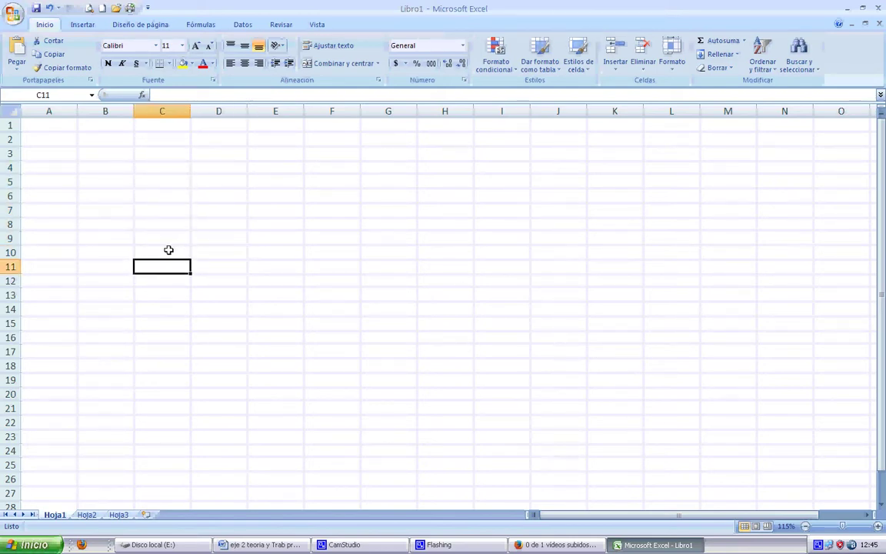
{"action": "key", "text": "Right"}
{"action": "key", "text": "Right"}
{"action": "key", "text": "Up"}
{"action": "key", "text": "Up"}
{"action": "key", "text": "Up"}
{"action": "key", "text": "Up"}
{"action": "key", "text": "Up"}
{"action": "key", "text": "Up"}
{"action": "key", "text": "Up"}
{"action": "key", "text": "Up"}
{"action": "key", "text": "Up"}
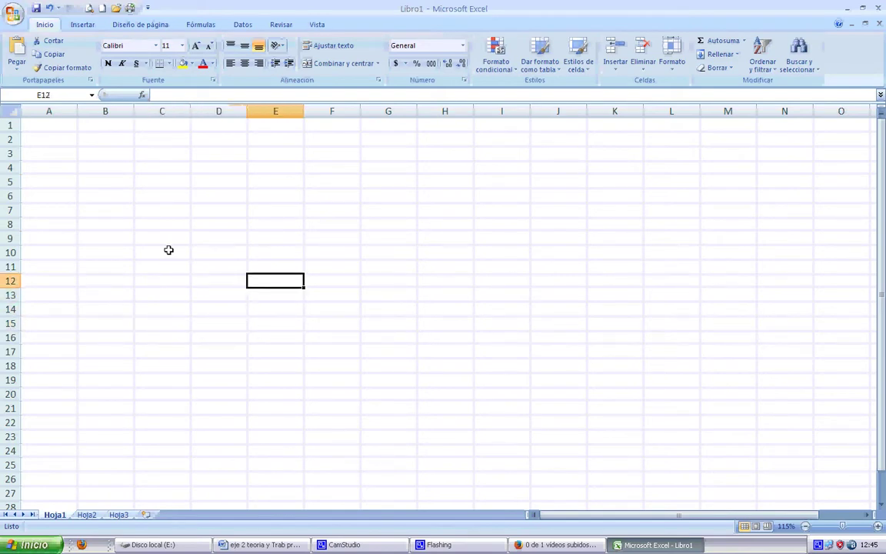
{"action": "key", "text": "Down"}
{"action": "key", "text": "Down"}
{"action": "key", "text": "Right"}
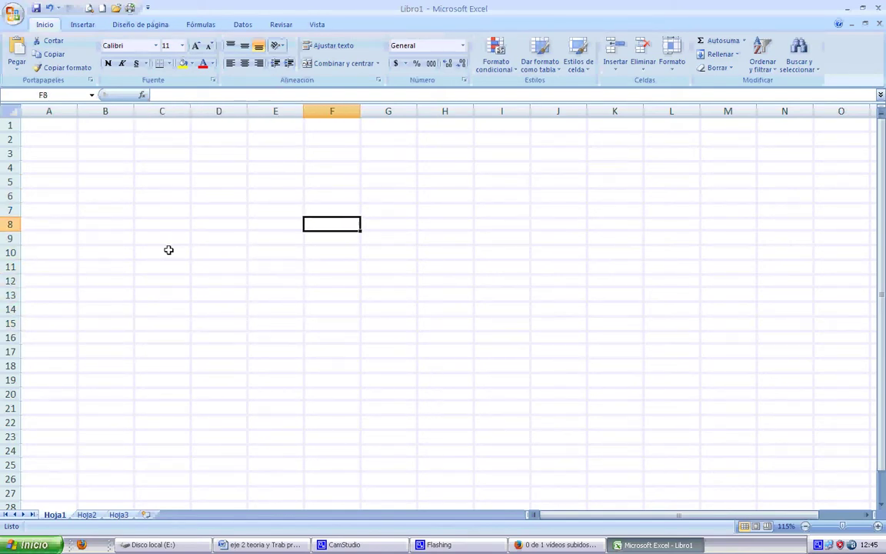
{"action": "key", "text": "Right"}
{"action": "key", "text": "Right"}
{"action": "key", "text": "Right"}
{"action": "key", "text": "Right"}
{"action": "key", "text": "Left"}
{"action": "key", "text": "Left"}
{"action": "key", "text": "Left"}
{"action": "key", "text": "Left"}
{"action": "key", "text": "Left"}
{"action": "key", "text": "Left"}
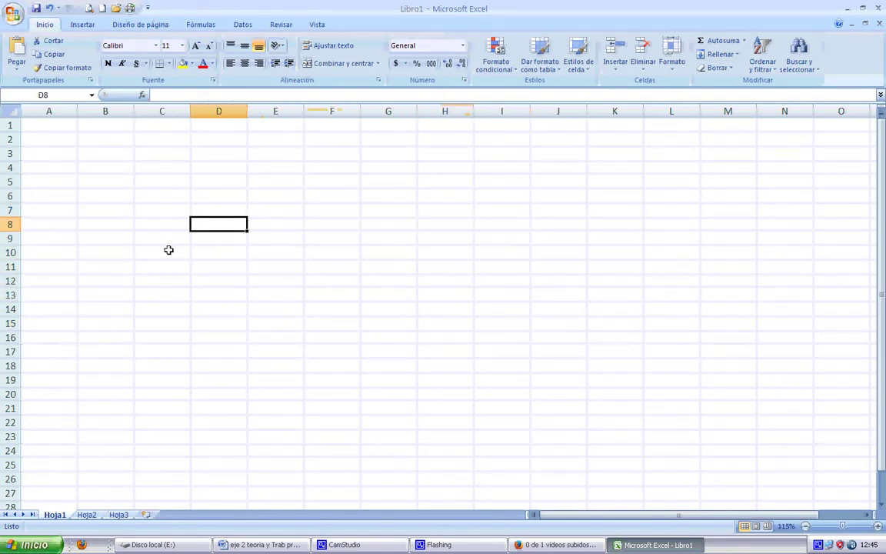
{"action": "key", "text": "Right"}
{"action": "key", "text": "Down"}
{"action": "key", "text": "Down"}
{"action": "key", "text": "Down"}
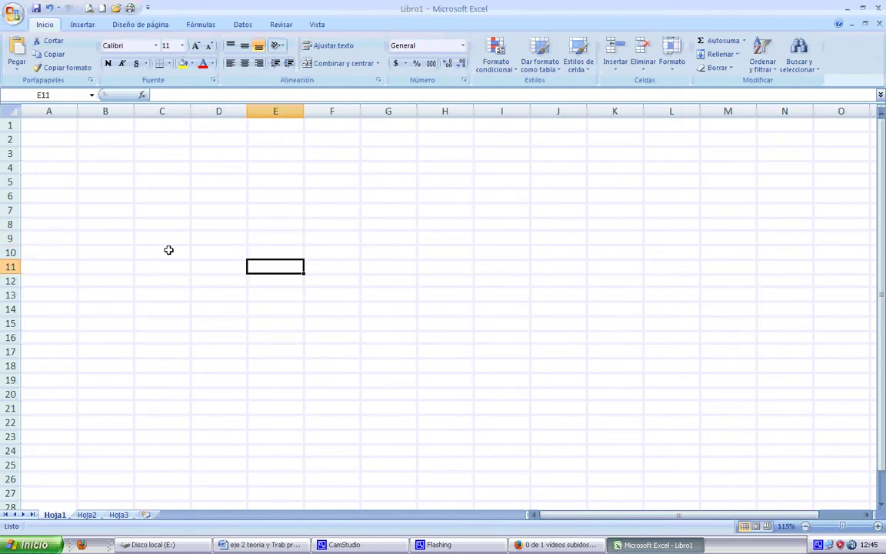
{"action": "key", "text": "Up"}
{"action": "key", "text": "Up"}
{"action": "key", "text": "Up"}
{"action": "key", "text": "Down"}
{"action": "key", "text": "Down"}
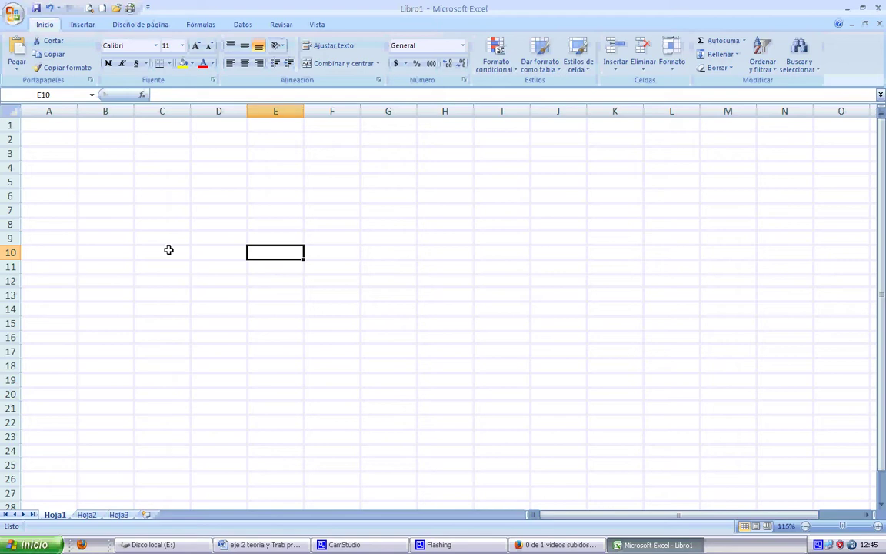
{"action": "key", "text": "Up"}
{"action": "key", "text": "Up"}
{"action": "key", "text": "Up"}
{"action": "key", "text": "Up"}
{"action": "key", "text": "Up"}
{"action": "key", "text": "Up"}
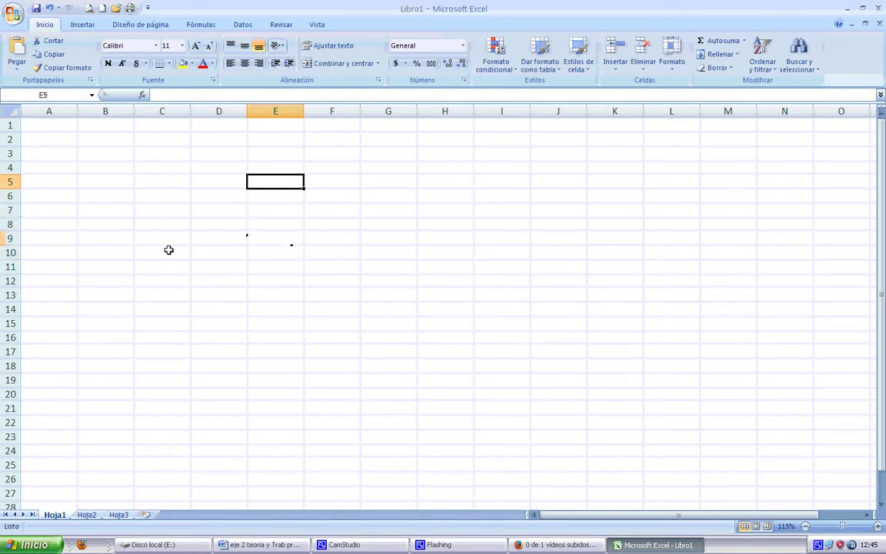
{"action": "key", "text": "Down"}
{"action": "key", "text": "Down"}
{"action": "key", "text": "Down"}
{"action": "key", "text": "Down"}
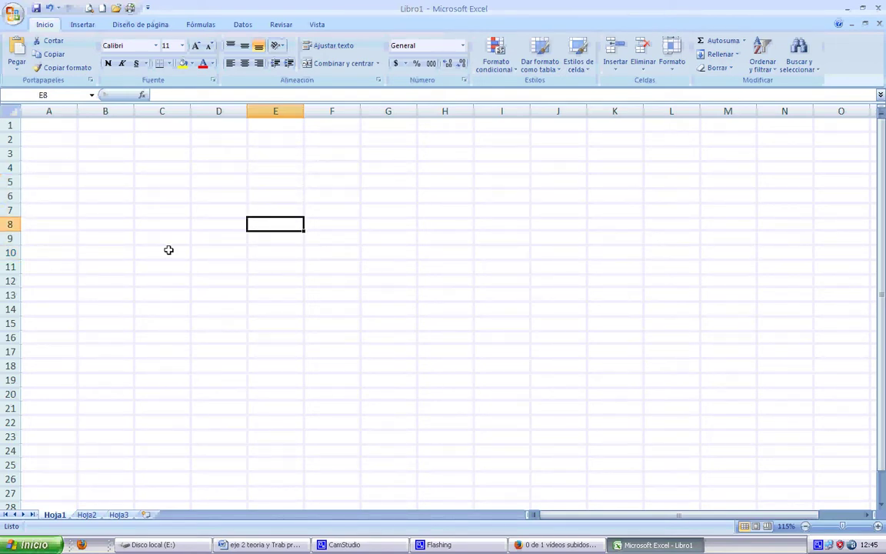
{"action": "key", "text": "Down"}
{"action": "key", "text": "Down"}
{"action": "key", "text": "Up"}
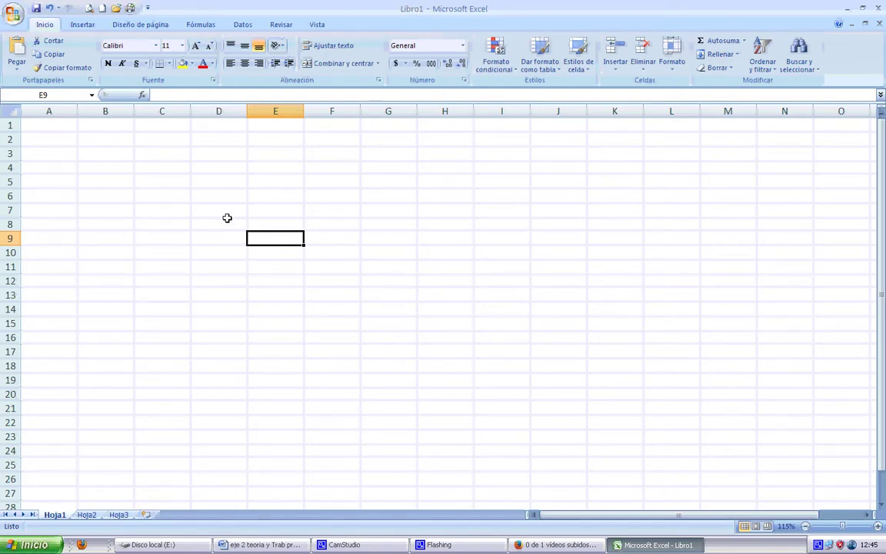
Apply all borders to the cell range C4:G14 to form a grid, then deselect it.
{"action": "left_click", "coordinate": [176, 167]}
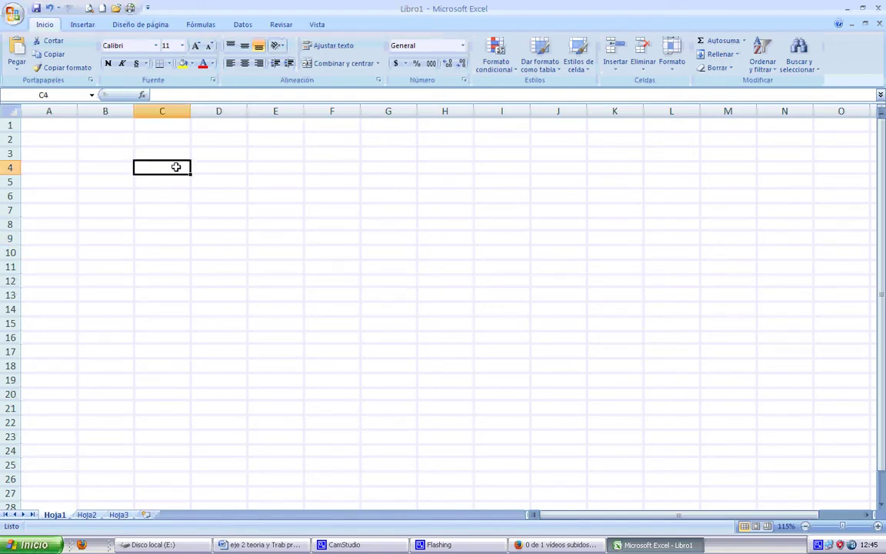
{"action": "left_click_drag", "start_coordinate": [176, 167], "coordinate": [403, 305]}
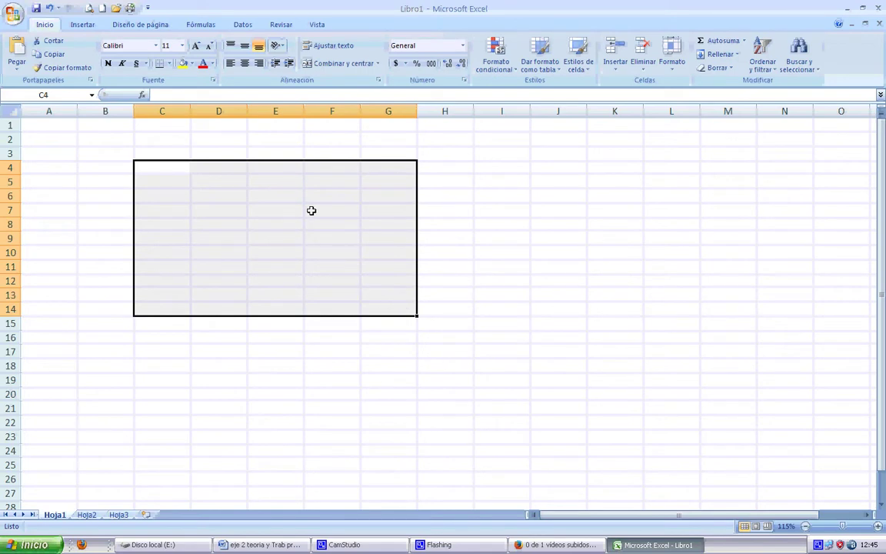
{"action": "left_click", "coordinate": [170, 65]}
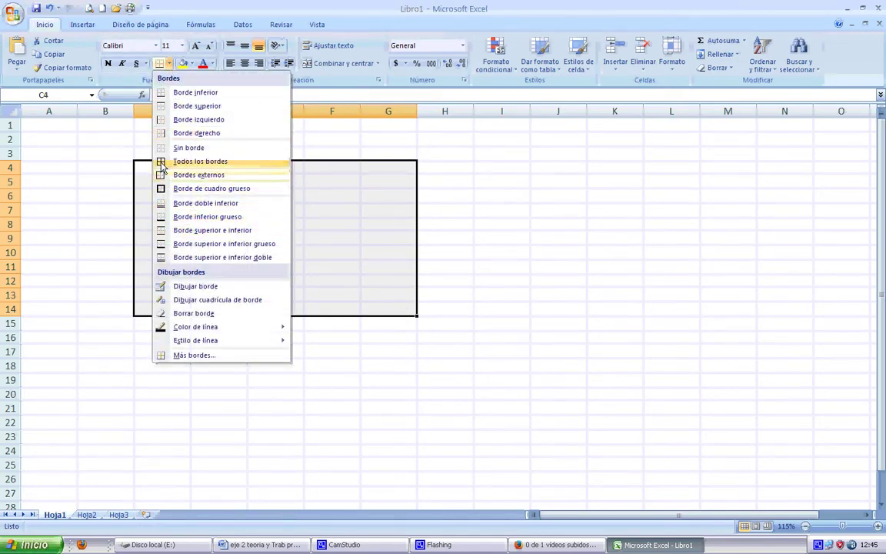
{"action": "left_click", "coordinate": [162, 163]}
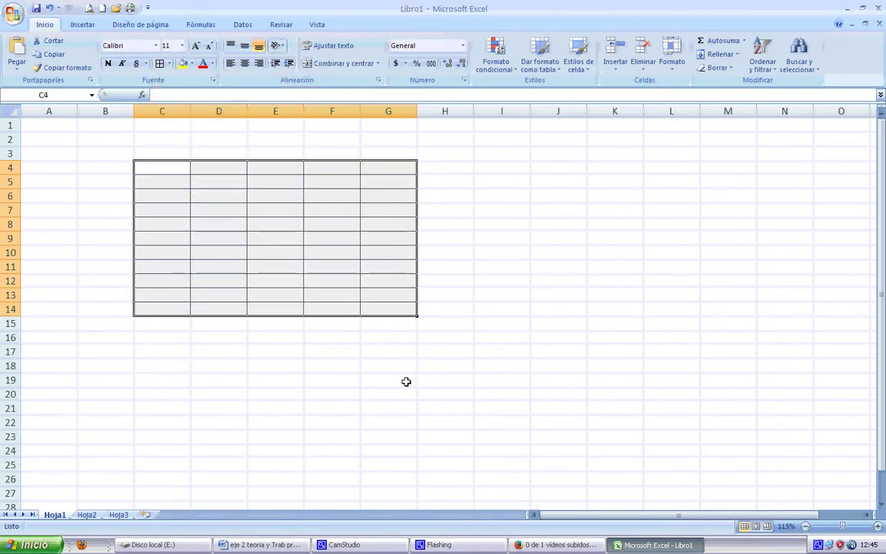
{"action": "left_click", "coordinate": [341, 376]}
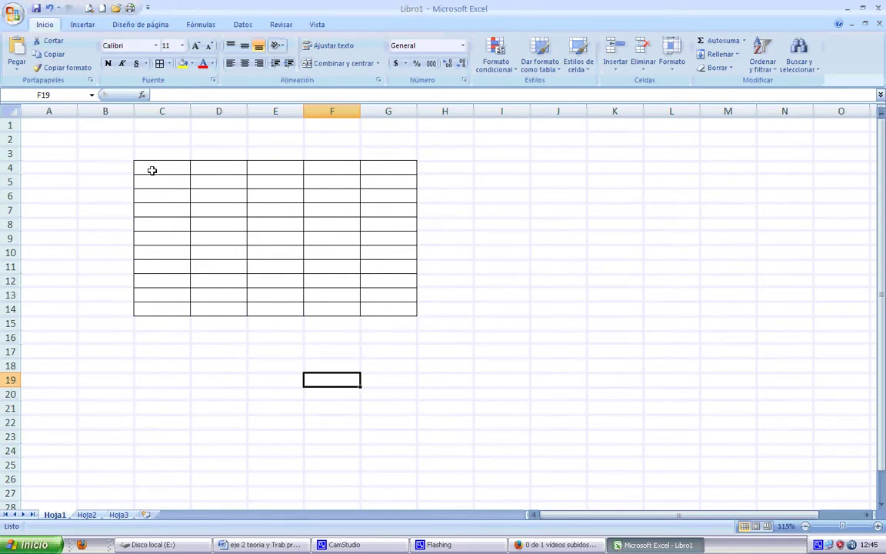
Add a thick box border around the whole table C4:G14 and deselect it.
{"action": "left_click_drag", "start_coordinate": [152, 170], "coordinate": [389, 308]}
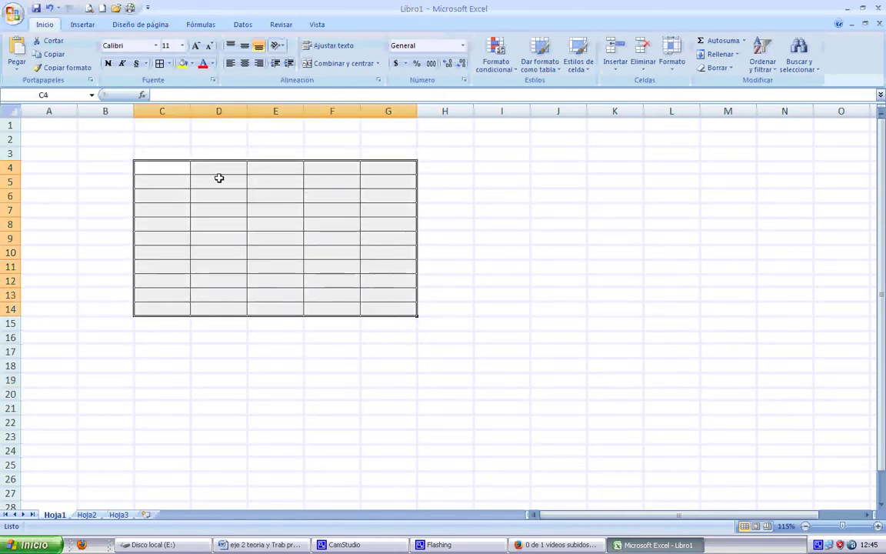
{"action": "left_click", "coordinate": [169, 65]}
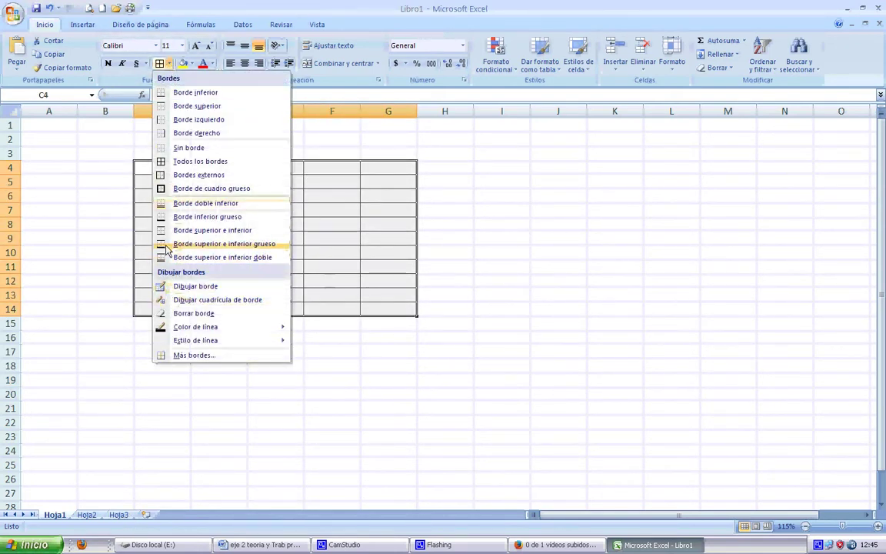
{"action": "left_click", "coordinate": [160, 192]}
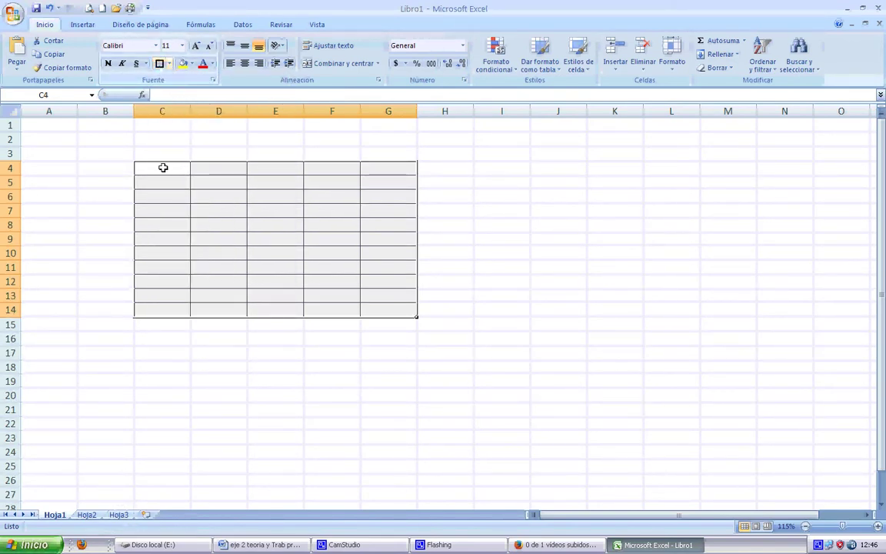
{"action": "left_click_drag", "start_coordinate": [162, 167], "coordinate": [391, 283]}
{"action": "left_click", "coordinate": [339, 353]}
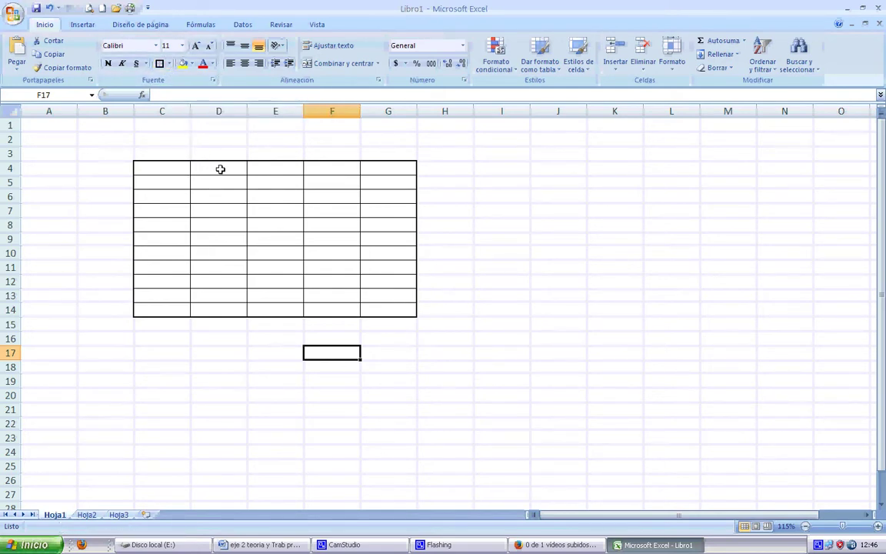
Add a thick box border around cells D4:D8 inside the table and deselect them.
{"action": "left_click_drag", "start_coordinate": [219, 169], "coordinate": [213, 227]}
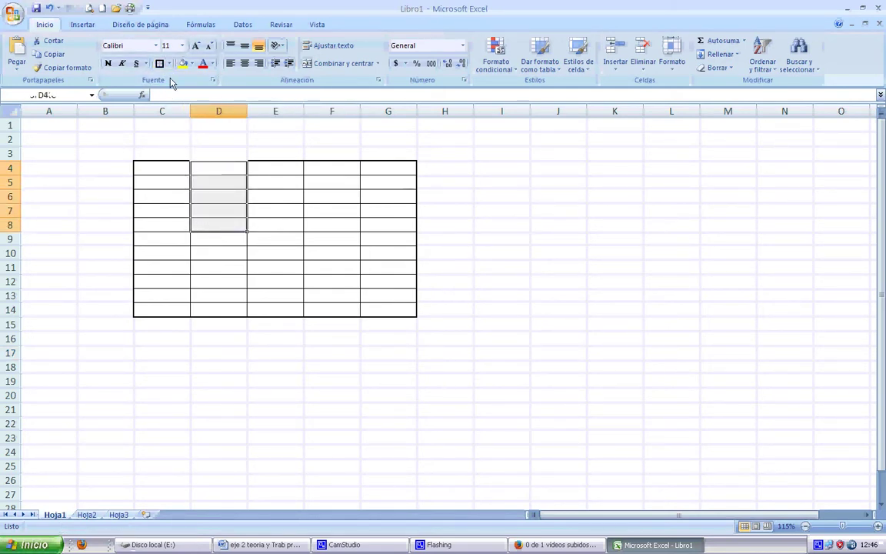
{"action": "left_click", "coordinate": [169, 64]}
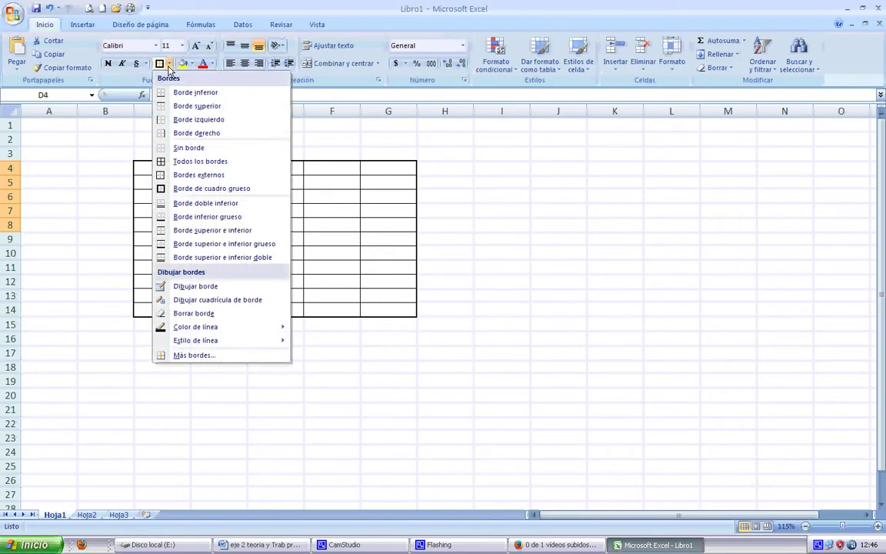
{"action": "left_click", "coordinate": [173, 190]}
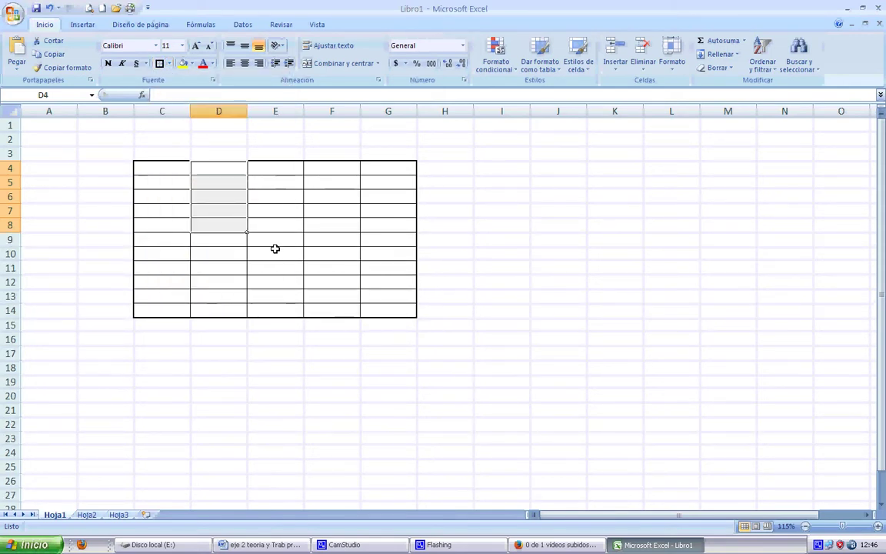
{"action": "left_click", "coordinate": [275, 248]}
Open the detailed border settings for cells F4:F8 and choose red with the thick solid line style.
{"action": "left_click_drag", "start_coordinate": [336, 172], "coordinate": [334, 230]}
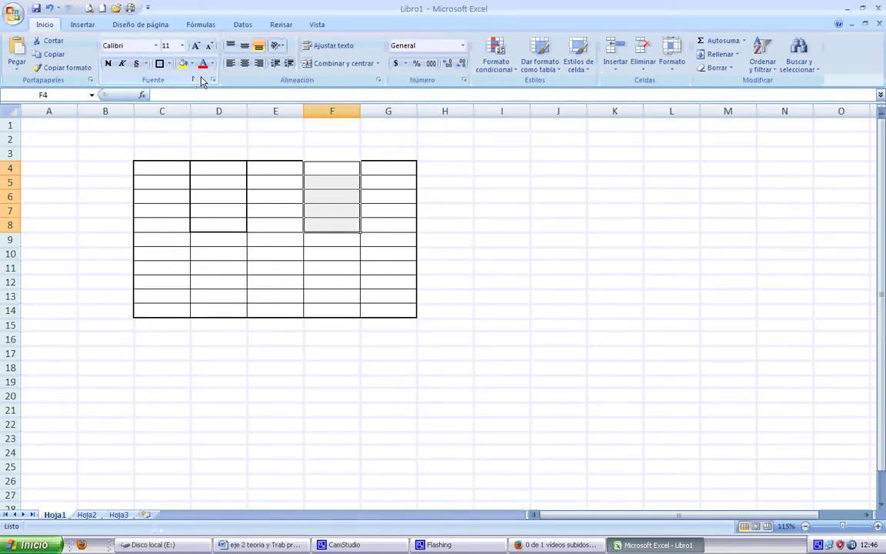
{"action": "left_click", "coordinate": [168, 63]}
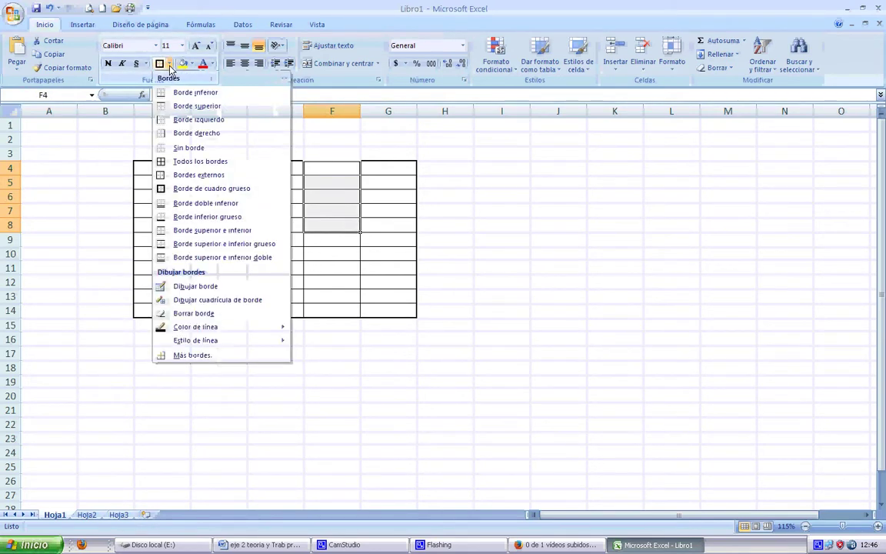
{"action": "left_click", "coordinate": [195, 357]}
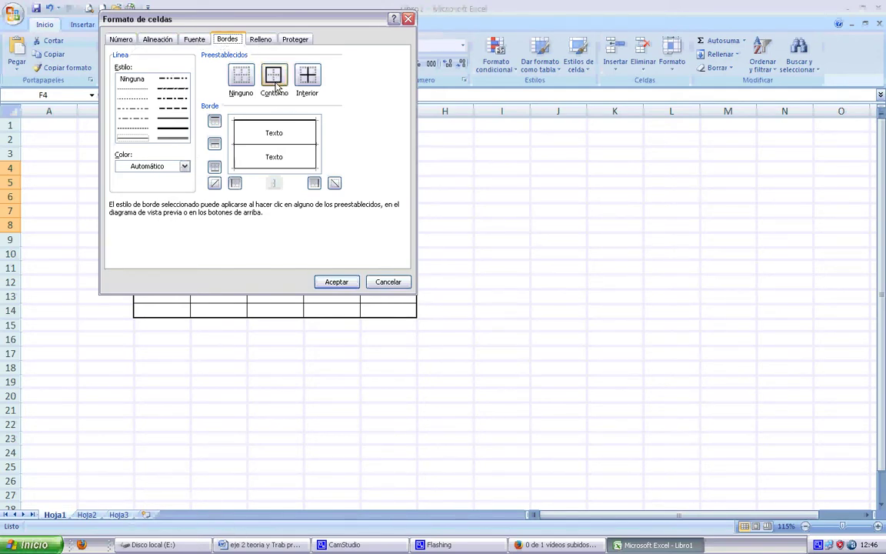
{"action": "left_click", "coordinate": [184, 166]}
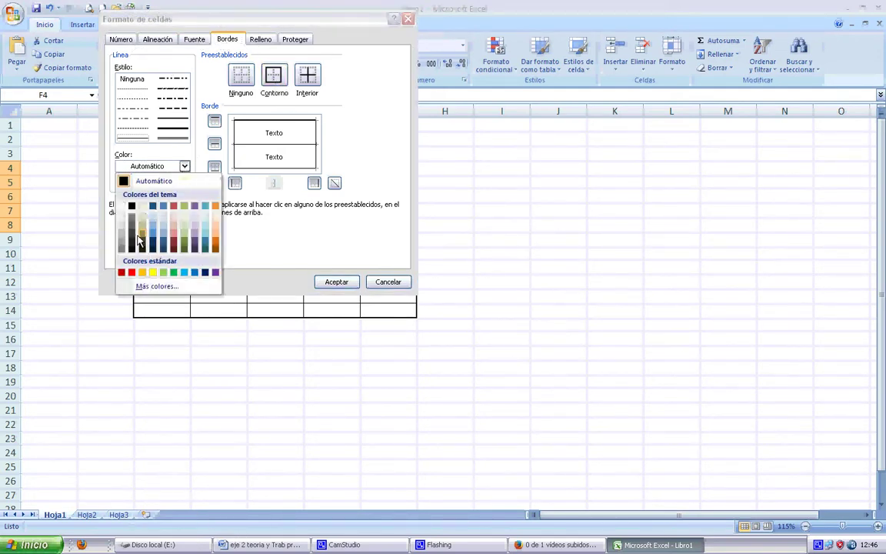
{"action": "left_click", "coordinate": [121, 272]}
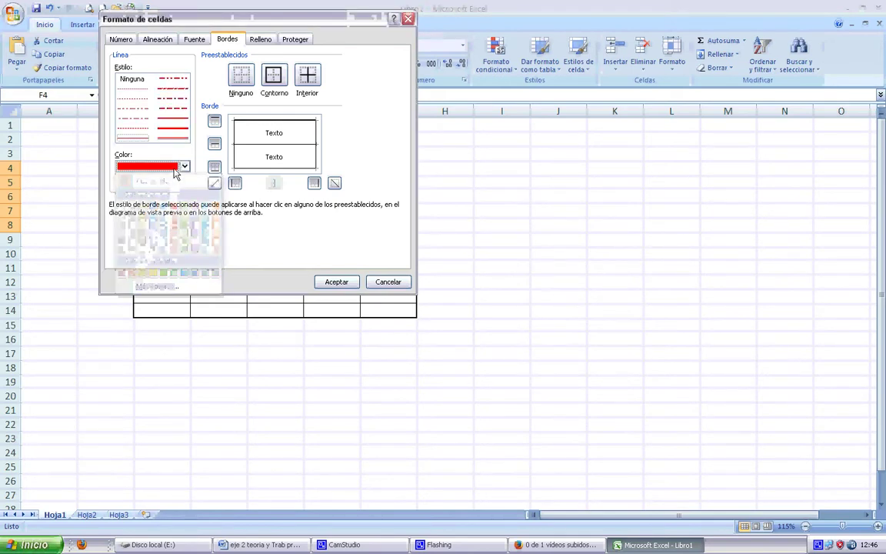
{"action": "left_click", "coordinate": [169, 129]}
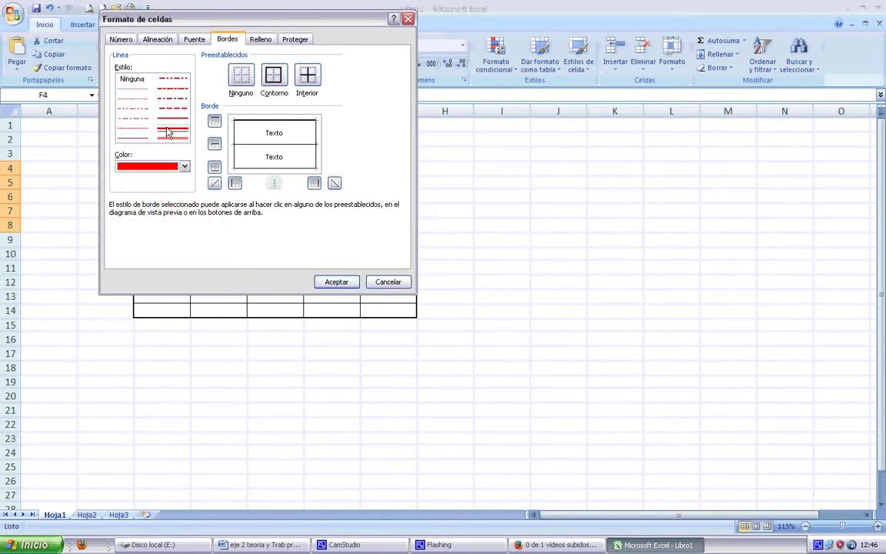
Apply the thick red line to the top, bottom, left, right and inner horizontal borders of F4:F8 and accept the settings.
{"action": "left_click", "coordinate": [215, 121]}
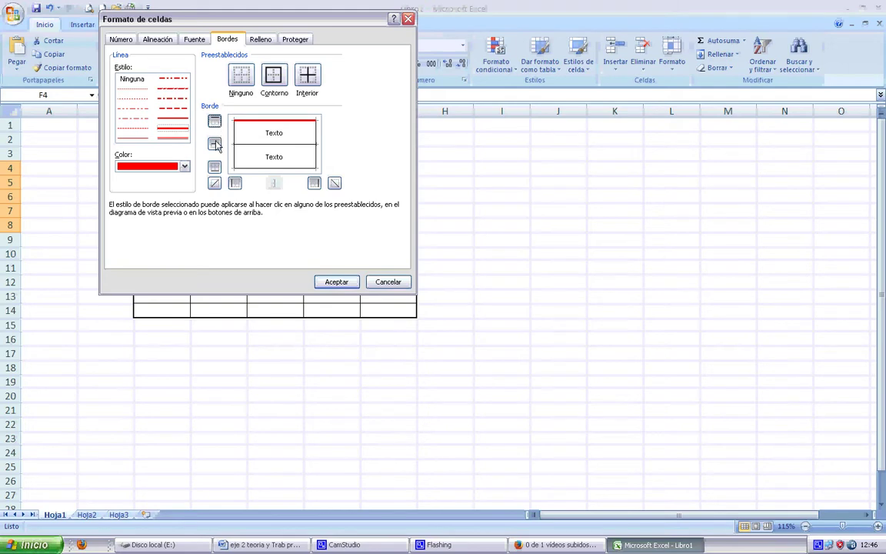
{"action": "left_click", "coordinate": [215, 144]}
{"action": "left_click", "coordinate": [215, 167]}
{"action": "left_click", "coordinate": [234, 183]}
{"action": "left_click", "coordinate": [313, 183]}
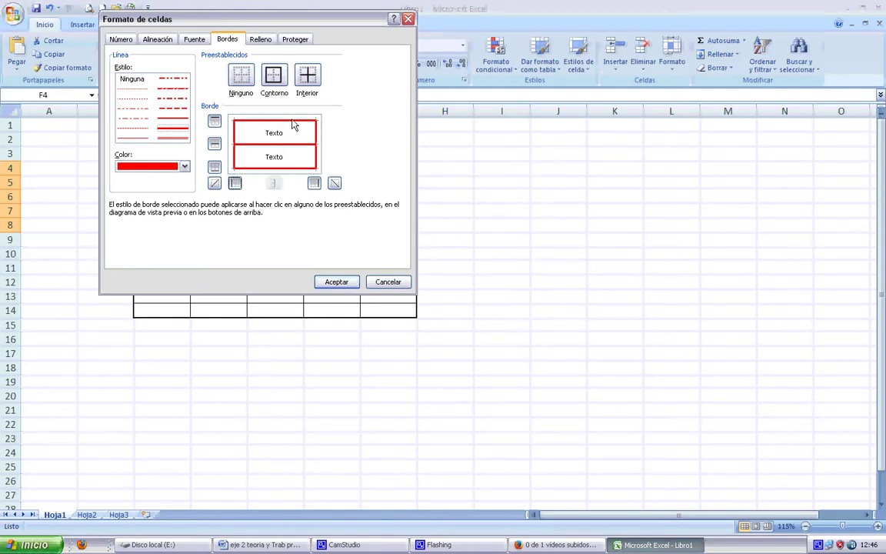
{"action": "left_click", "coordinate": [214, 144]}
{"action": "left_click", "coordinate": [215, 145]}
{"action": "left_click", "coordinate": [339, 283]}
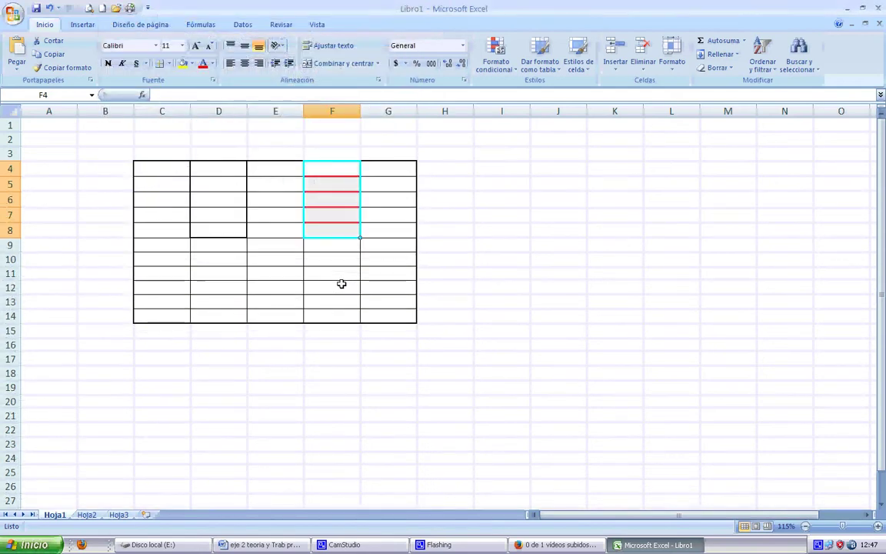
Apply medium-thick solid red lines to the inner horizontal and vertical borders of cells D11:F14 and deselect the range.
{"action": "left_click", "coordinate": [363, 370]}
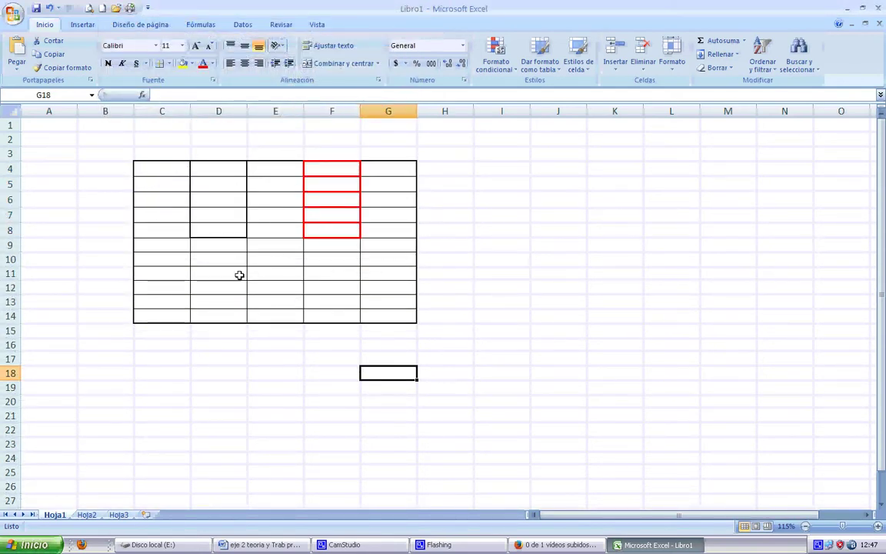
{"action": "left_click_drag", "start_coordinate": [223, 273], "coordinate": [332, 314]}
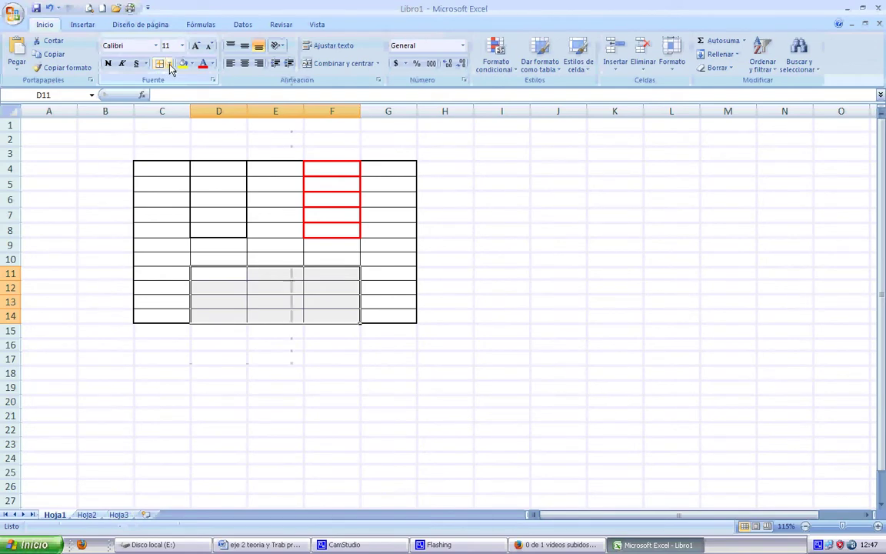
{"action": "left_click", "coordinate": [170, 66]}
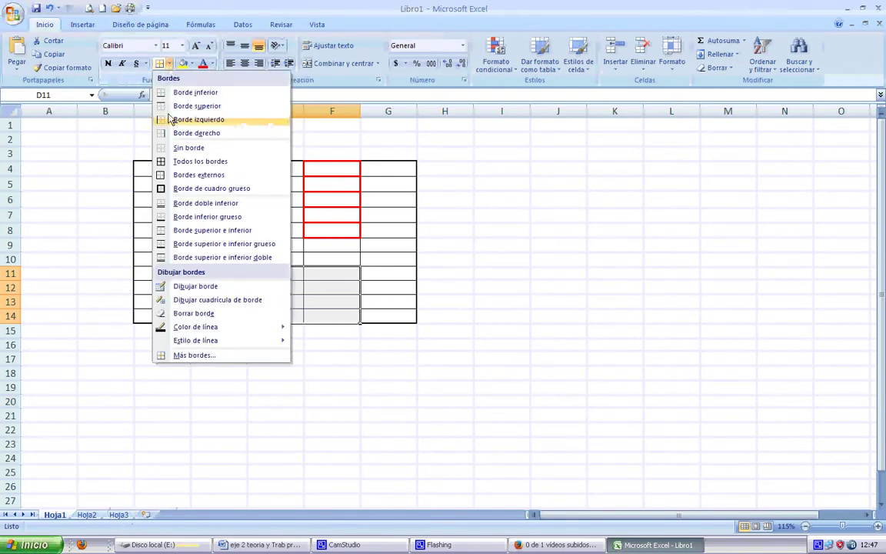
{"action": "left_click", "coordinate": [190, 356]}
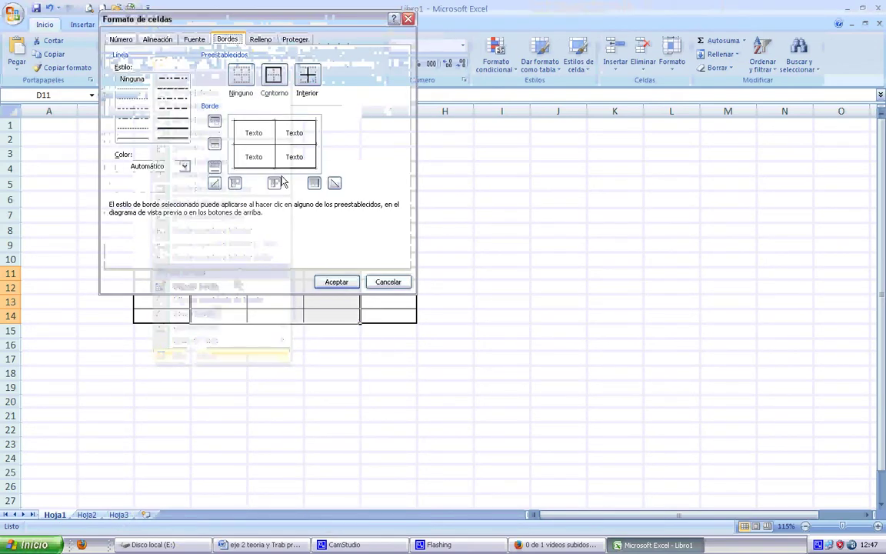
{"action": "left_click", "coordinate": [176, 119]}
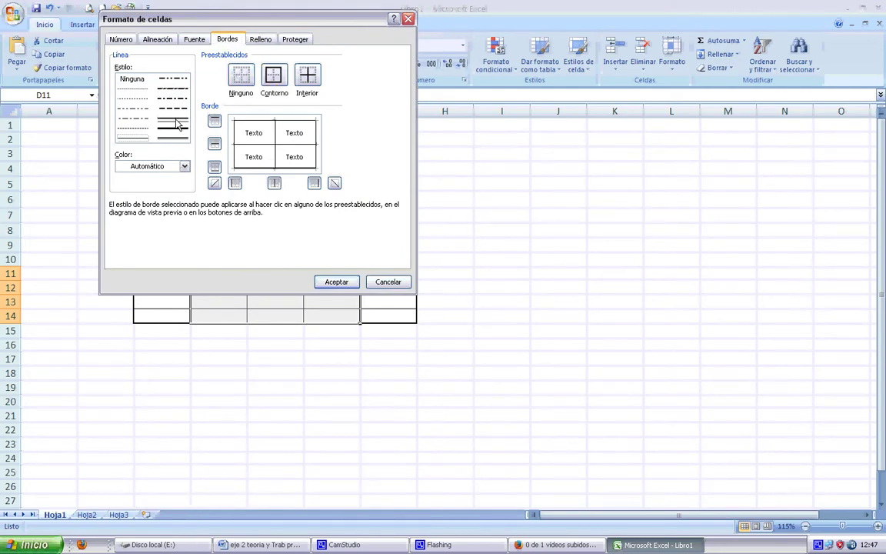
{"action": "left_click", "coordinate": [184, 166]}
{"action": "left_click", "coordinate": [134, 273]}
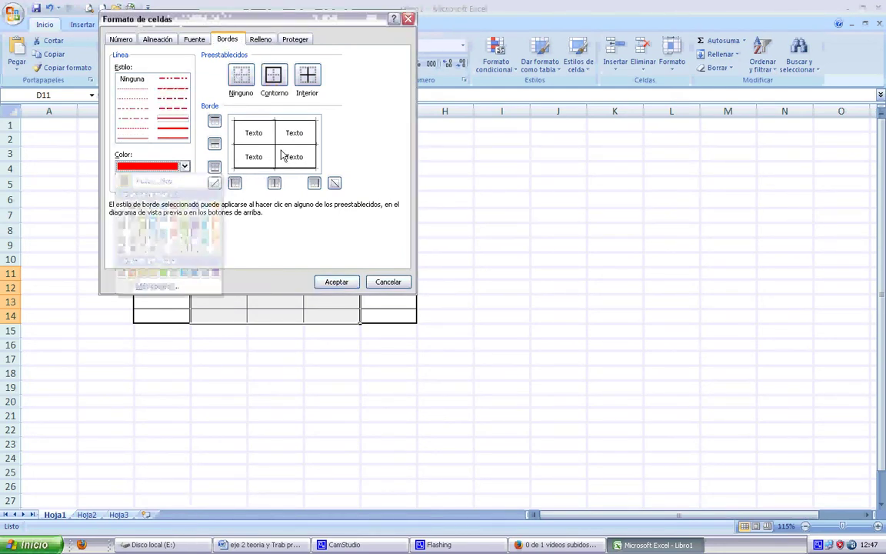
{"action": "left_click", "coordinate": [263, 143]}
{"action": "left_click", "coordinate": [276, 129]}
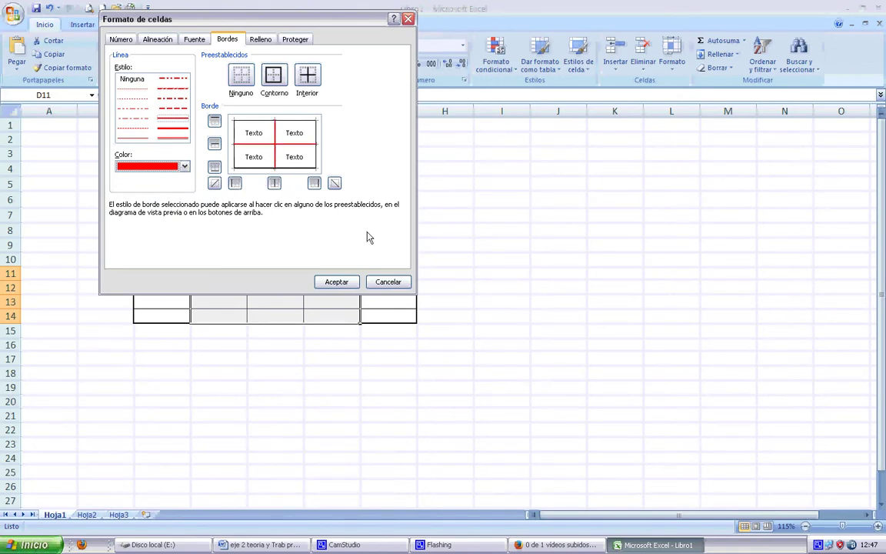
{"action": "left_click", "coordinate": [344, 283]}
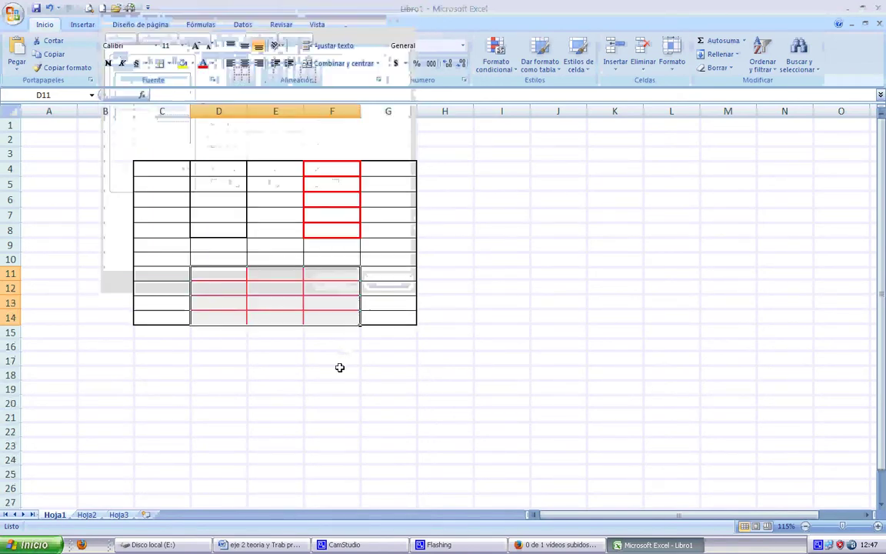
{"action": "left_click", "coordinate": [338, 374]}
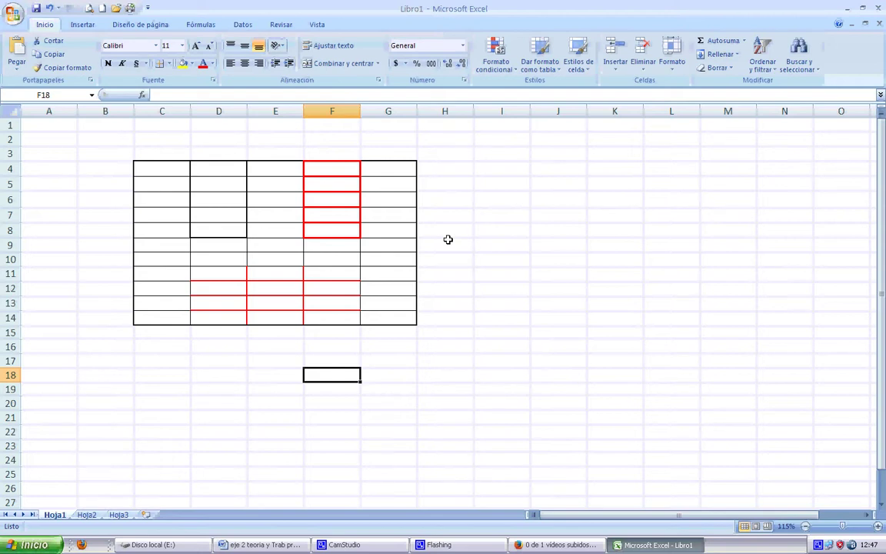
Select several single cells outside the table one after another, ending on cell I9.
{"action": "left_click", "coordinate": [480, 291]}
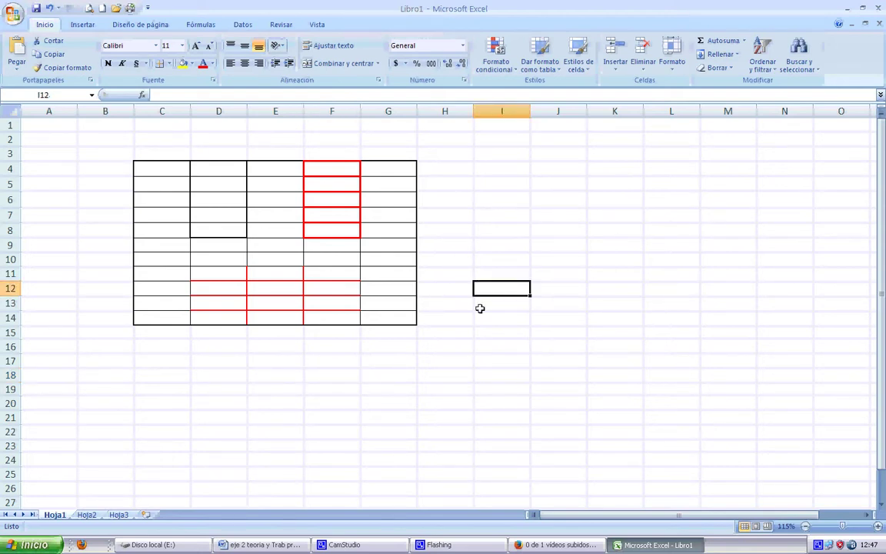
{"action": "left_click", "coordinate": [447, 357]}
{"action": "left_click", "coordinate": [501, 239]}
{"action": "left_click", "coordinate": [501, 203]}
{"action": "left_click", "coordinate": [505, 245]}
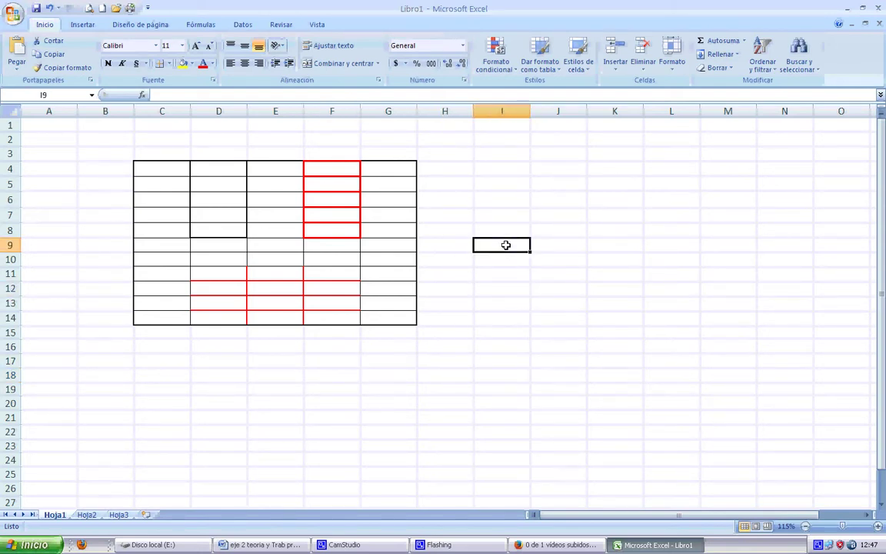
Move the active cell from I9 down to row 16 and along that row to D16, one cell at a time.
{"action": "key", "text": "Down"}
{"action": "key", "text": "Down"}
{"action": "key", "text": "Down"}
{"action": "key", "text": "Down"}
{"action": "key", "text": "Down"}
{"action": "key", "text": "Down"}
{"action": "key", "text": "Down"}
{"action": "key", "text": "Down"}
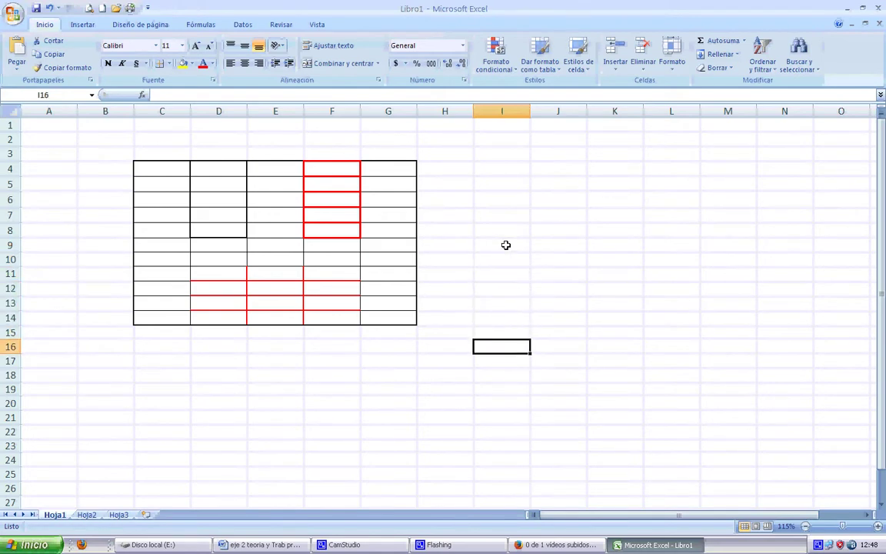
{"action": "key", "text": "Left"}
{"action": "key", "text": "Left"}
{"action": "key", "text": "Left"}
{"action": "key", "text": "Left"}
{"action": "key", "text": "Left"}
Move the active cell from D16 up column D through the table, one cell at a time.
{"action": "key", "text": "Up"}
{"action": "key", "text": "Up"}
{"action": "key", "text": "Up"}
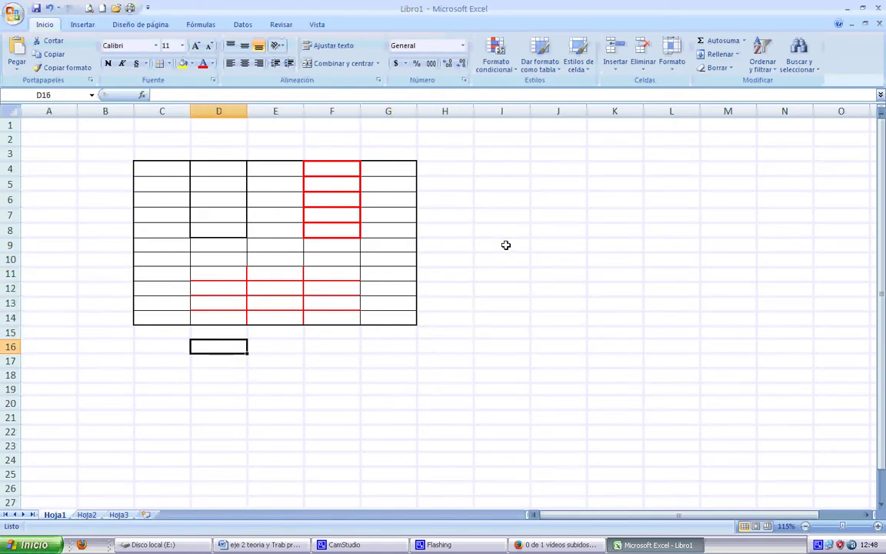
{"action": "key", "text": "Up"}
{"action": "key", "text": "Up"}
{"action": "key", "text": "Up"}
{"action": "key", "text": "Up"}
{"action": "key", "text": "Up"}
{"action": "key", "text": "Up"}
{"action": "key", "text": "Up"}
{"action": "key", "text": "Up"}
{"action": "key", "text": "Up"}
{"action": "key", "text": "Up"}
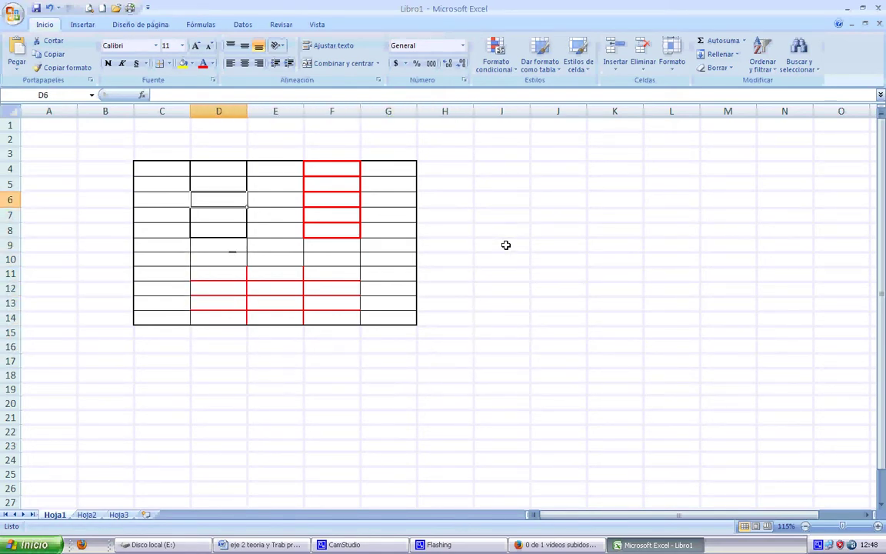
Move the active cell over to column C and down through the table to C17.
{"action": "key", "text": "Left"}
{"action": "key", "text": "Down"}
{"action": "key", "text": "Down"}
{"action": "key", "text": "Down"}
{"action": "key", "text": "Down"}
{"action": "key", "text": "Down"}
{"action": "key", "text": "Down"}
{"action": "key", "text": "Down"}
{"action": "key", "text": "Down"}
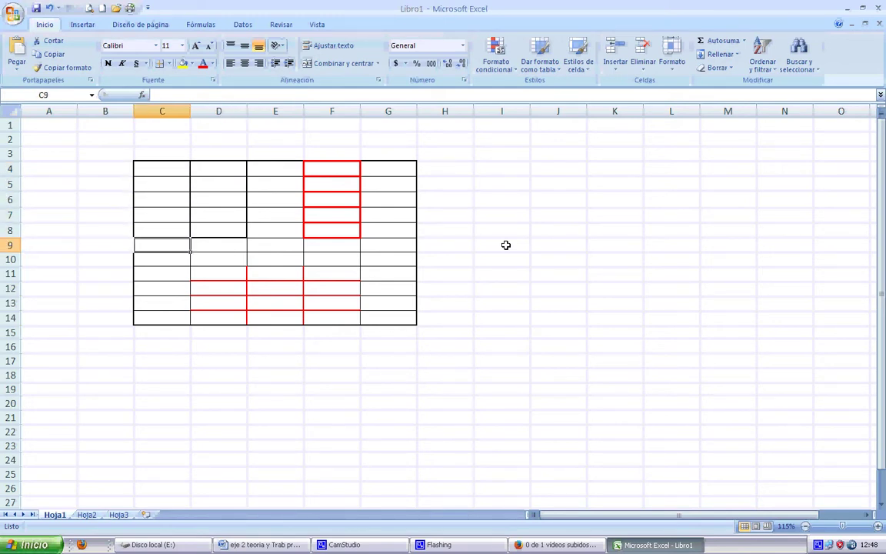
{"action": "key", "text": "Down"}
{"action": "key", "text": "Down"}
{"action": "key", "text": "Down"}
{"action": "key", "text": "Down"}
{"action": "key", "text": "Down"}
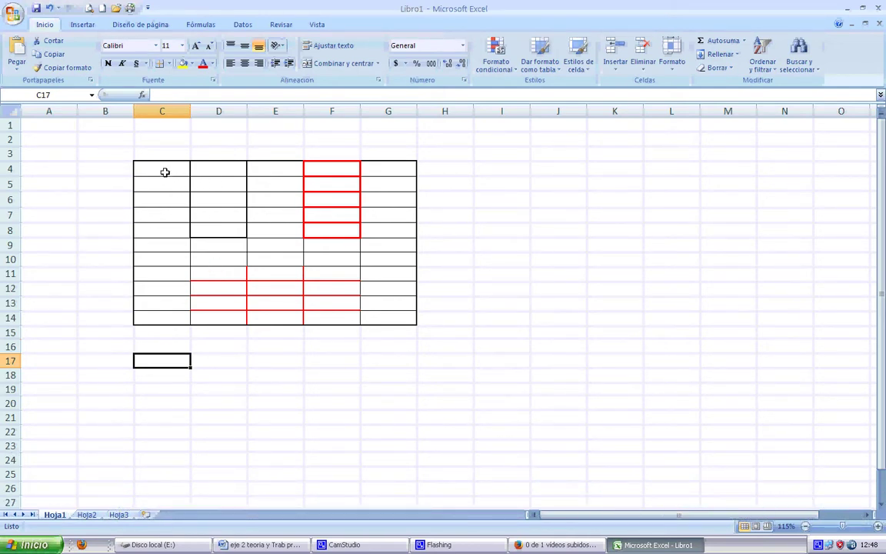
Select cells C4:E4 in the first row of the table.
{"action": "left_click_drag", "start_coordinate": [162, 170], "coordinate": [263, 170]}
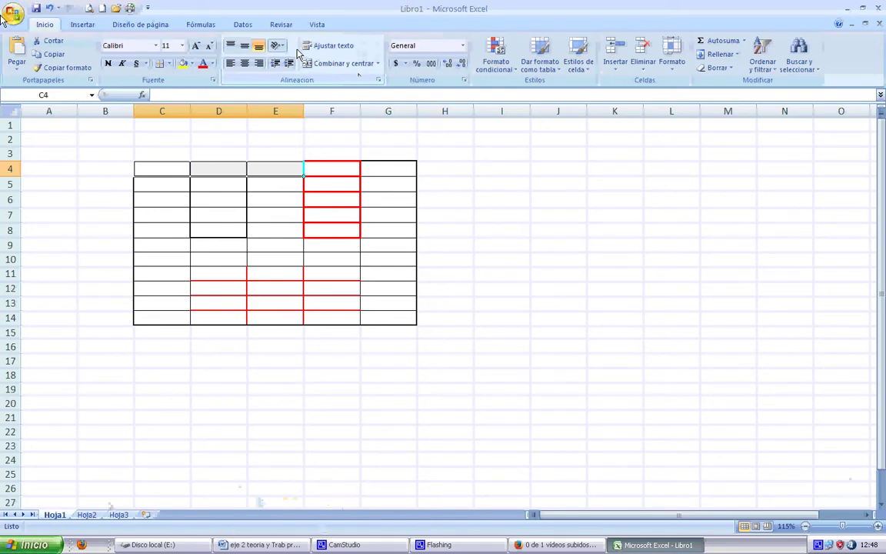
{"action": "left_click", "coordinate": [83, 25]}
{"action": "left_click", "coordinate": [139, 25]}
{"action": "left_click", "coordinate": [202, 25]}
{"action": "left_click", "coordinate": [243, 25]}
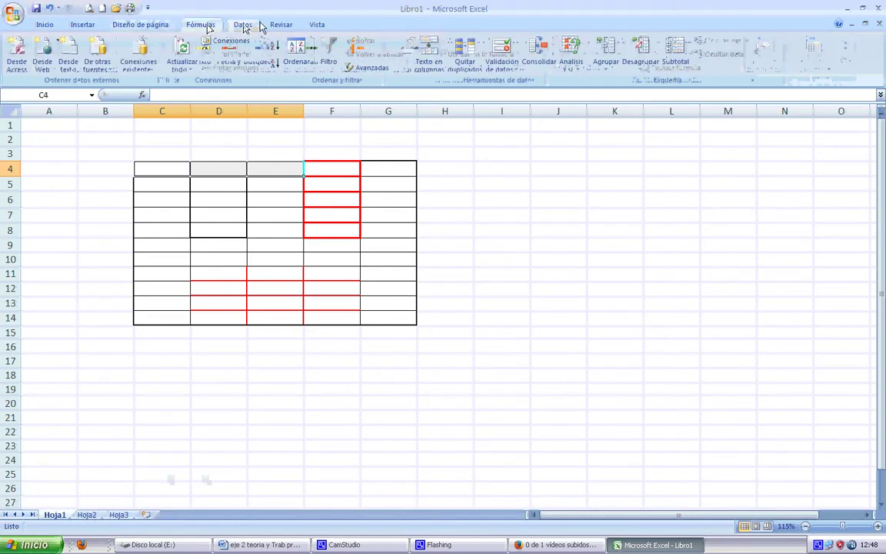
{"action": "left_click", "coordinate": [281, 25]}
{"action": "left_click", "coordinate": [316, 24]}
{"action": "left_click", "coordinate": [49, 26]}
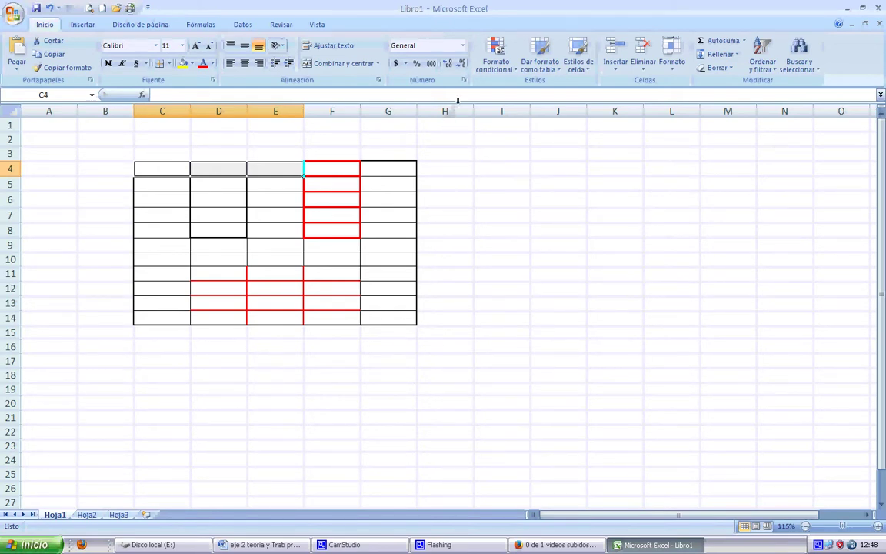
Merge and center the selected cells C4:E4 and enter the sample text "fhf vhjfv jhgf jgfg jfjhfjf" in the merged cell.
{"action": "left_click", "coordinate": [377, 64]}
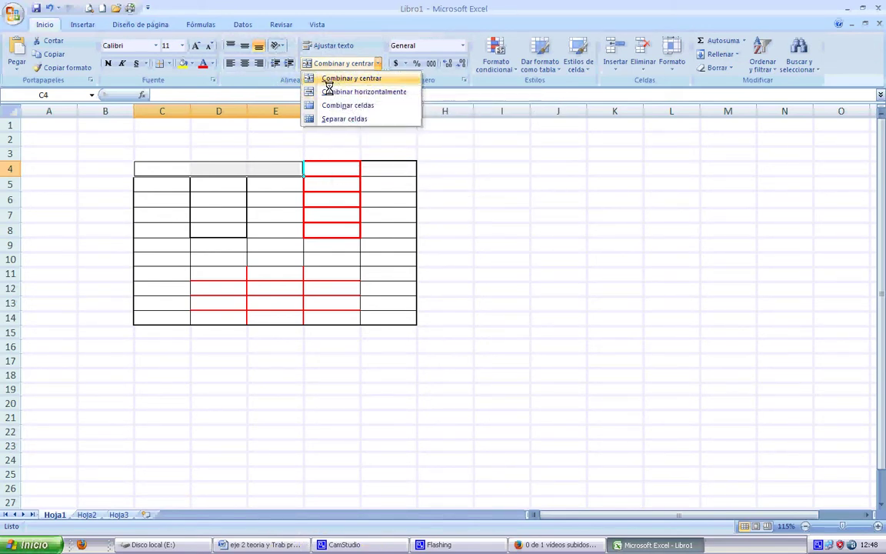
{"action": "left_click", "coordinate": [333, 83]}
{"action": "left_click", "coordinate": [219, 185]}
{"action": "left_click", "coordinate": [203, 169]}
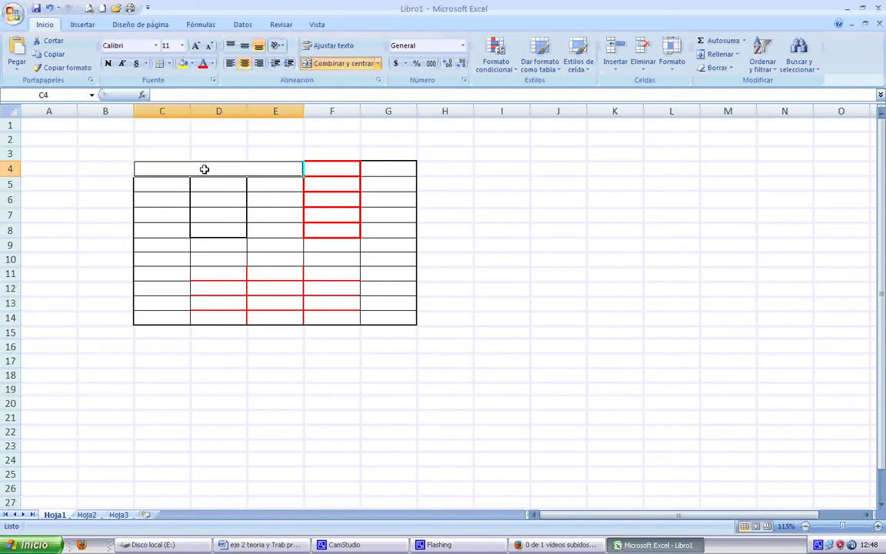
{"action": "type", "text": "fhf vhjfv jhgf jgf"}
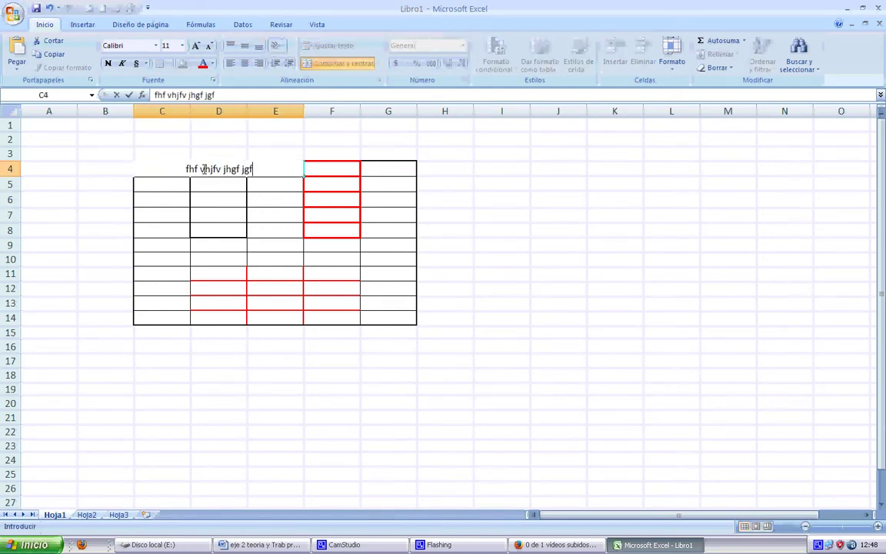
{"action": "type", "text": "g jfjhfjf"}
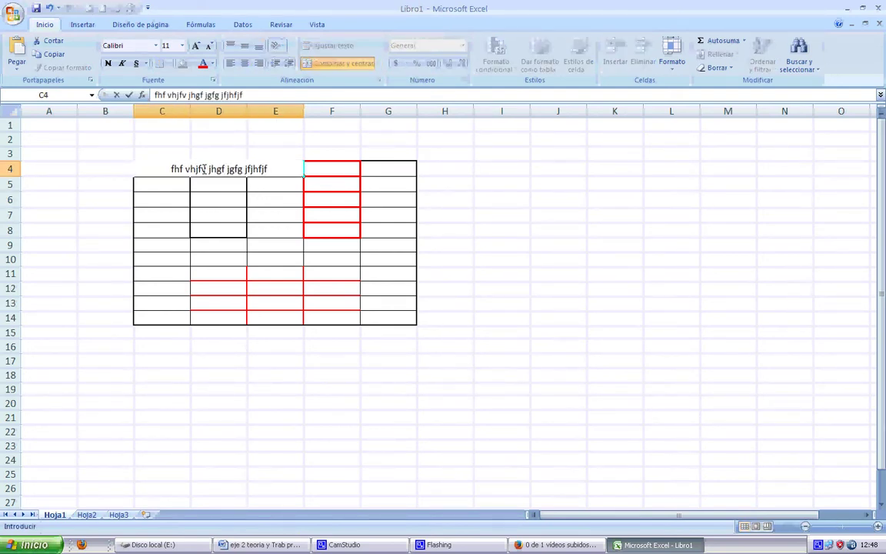
{"action": "key", "text": "Return"}
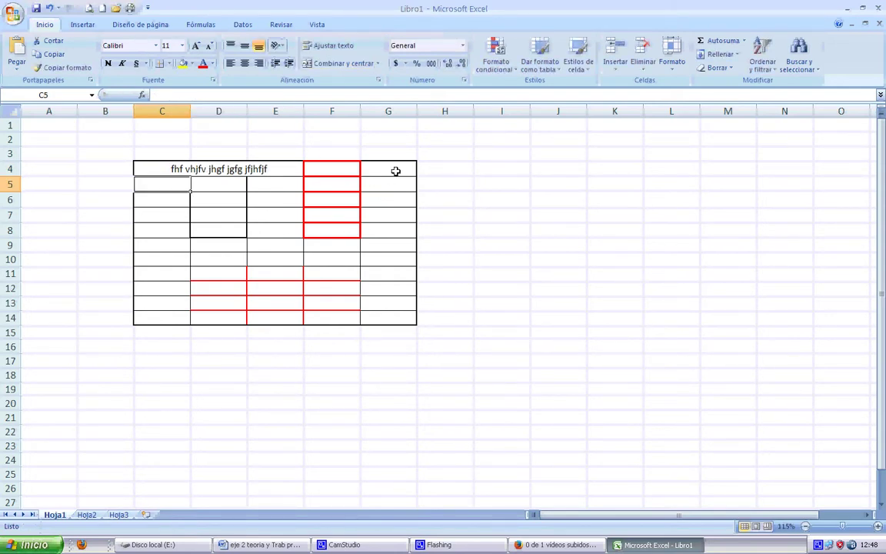
Merge cells G5:G8 vertically without centering the content and deselect them.
{"action": "left_click_drag", "start_coordinate": [391, 183], "coordinate": [393, 233]}
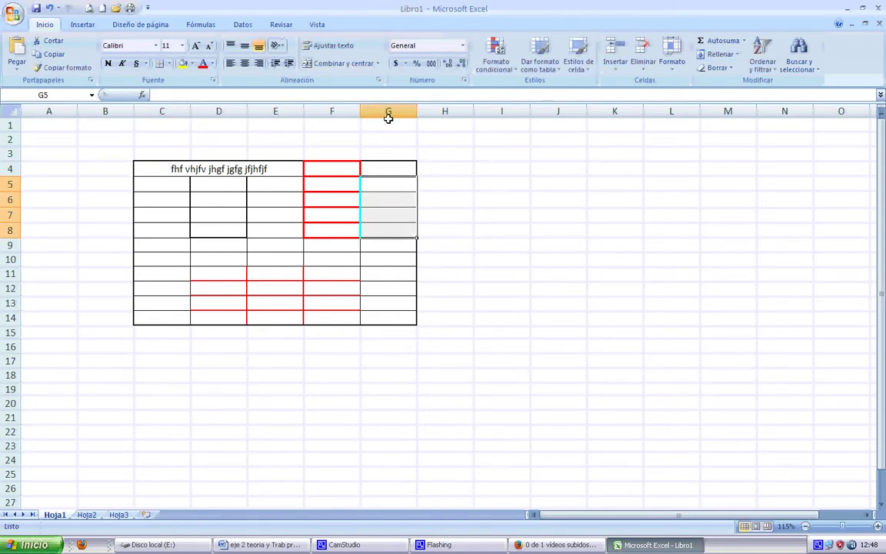
{"action": "left_click", "coordinate": [377, 63]}
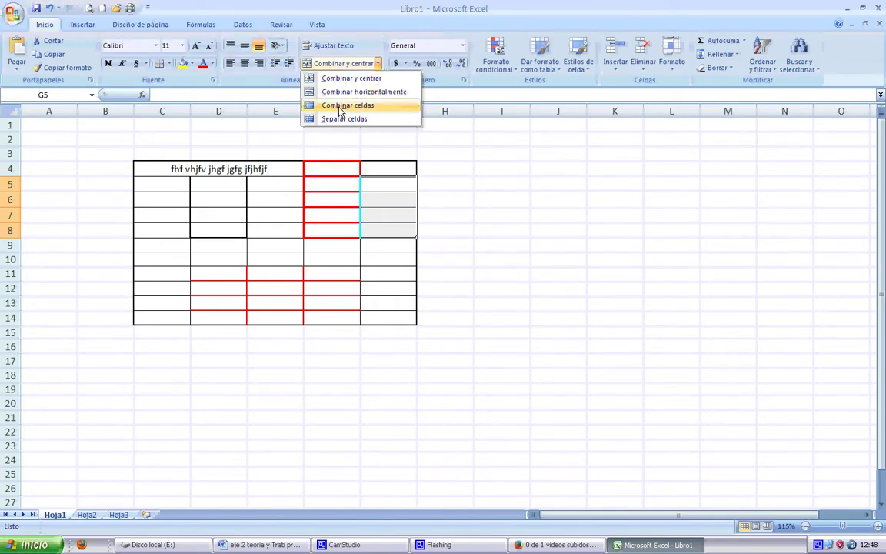
{"action": "left_click", "coordinate": [341, 105]}
{"action": "left_click", "coordinate": [395, 339]}
Enter the sample text "vbvhjjhgf jfg" in the merged cell G5:G8, keeping it short enough for the column, and reselect the cell.
{"action": "left_click", "coordinate": [388, 209]}
{"action": "type", "text": "v"}
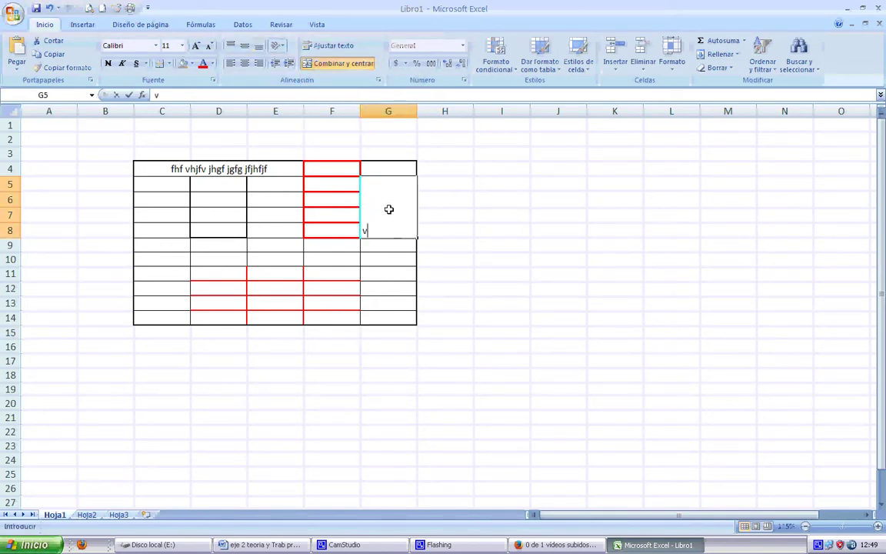
{"action": "type", "text": "bvhjjhgf jfg jhgf j"}
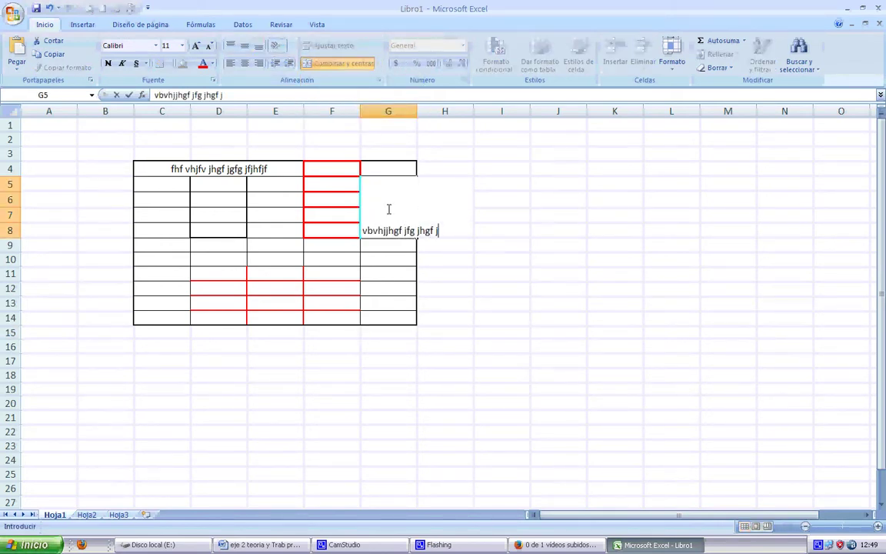
{"action": "key", "text": "BackSpace"}
{"action": "key", "text": "BackSpace"}
{"action": "key", "text": "BackSpace"}
{"action": "left_click", "coordinate": [405, 273]}
{"action": "left_click", "coordinate": [394, 186]}
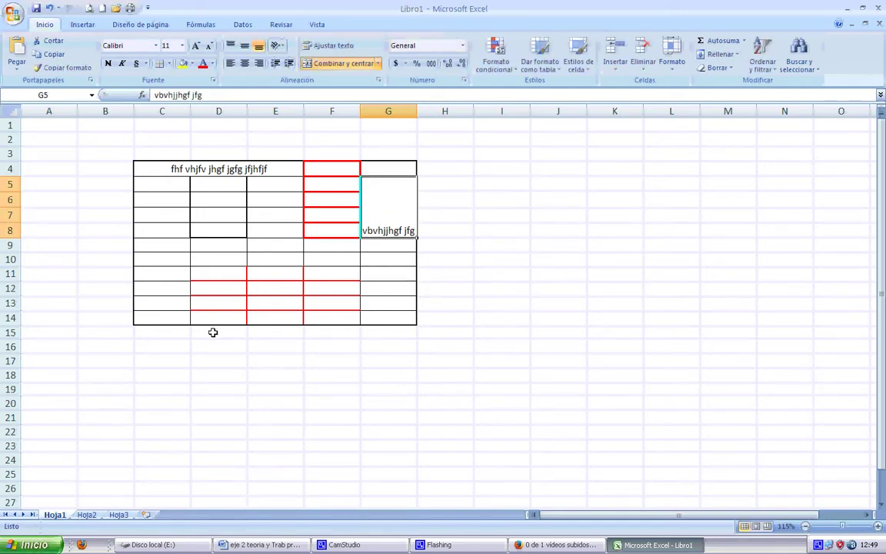
Enter the long sample text "vcjf hgf jhgf jhgf jhgf jhgfj hgf" in the unmerged cell D10.
{"action": "left_click", "coordinate": [222, 263]}
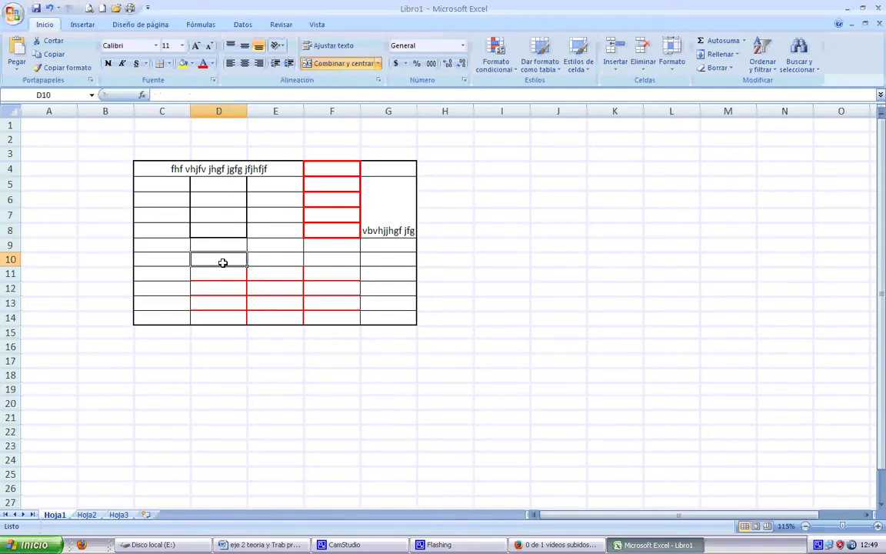
{"action": "type", "text": "vcjf "}
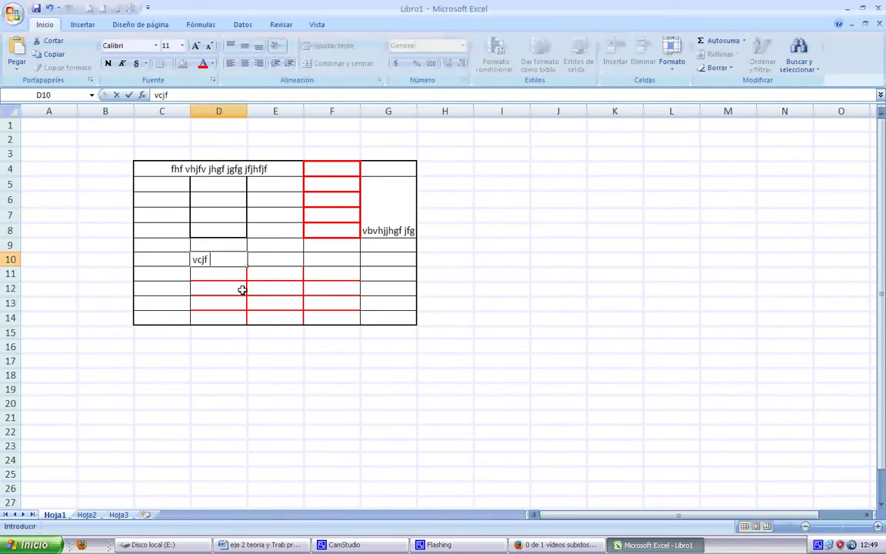
{"action": "type", "text": "hgf jhgf jhgf jhgf jhgfj hgf"}
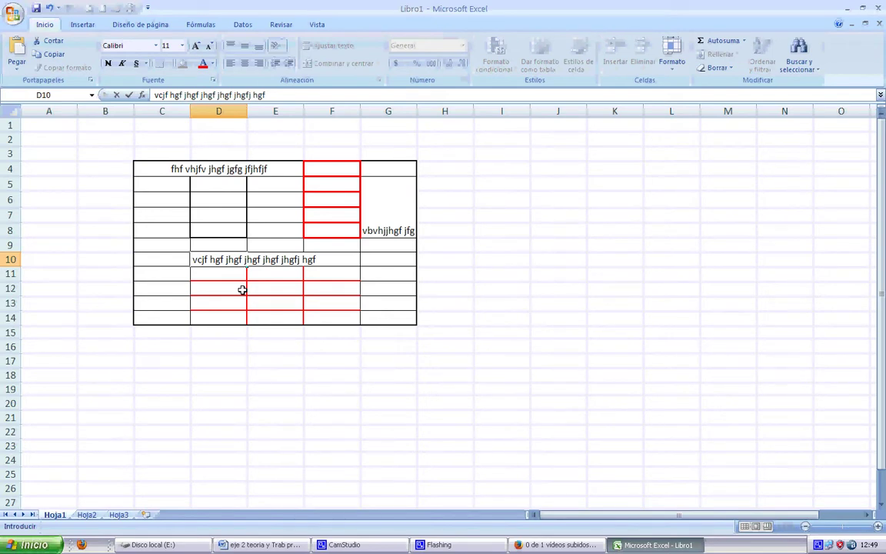
{"action": "left_click", "coordinate": [384, 385]}
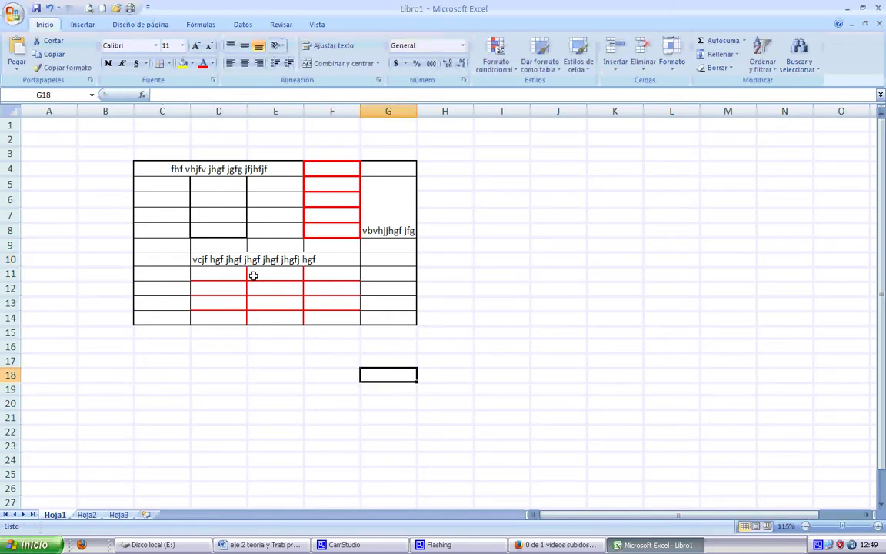
Examine which cell in row 10 holds the long text by selecting D10 and its neighbour E10.
{"action": "left_click", "coordinate": [229, 259]}
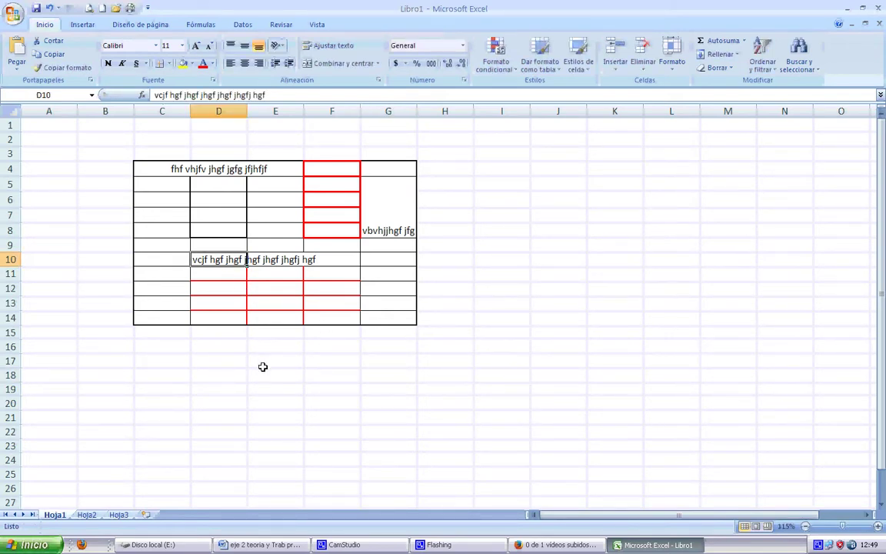
{"action": "key", "text": "Up"}
{"action": "key", "text": "Down"}
{"action": "key", "text": "Right"}
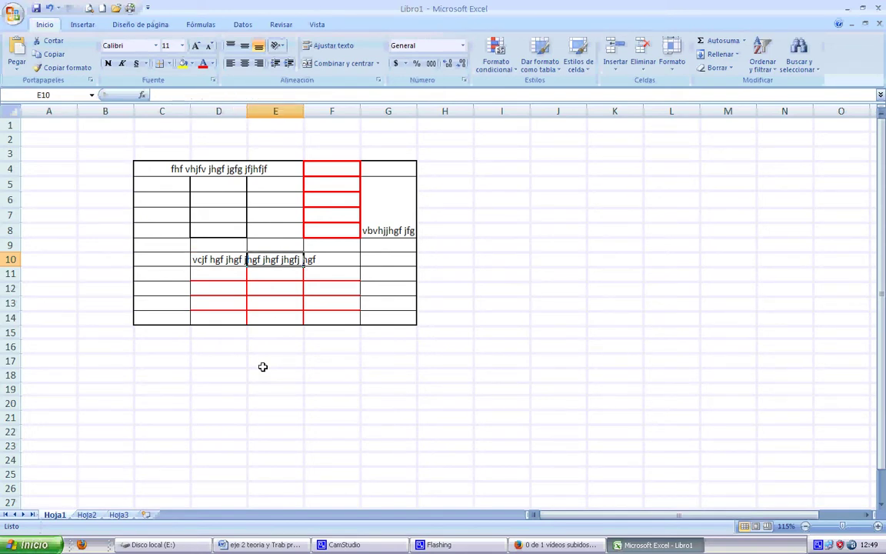
Make row 10 about twice as tall and resize column D, first wide enough for the long text in D10, then narrower.
{"action": "key", "text": "Left"}
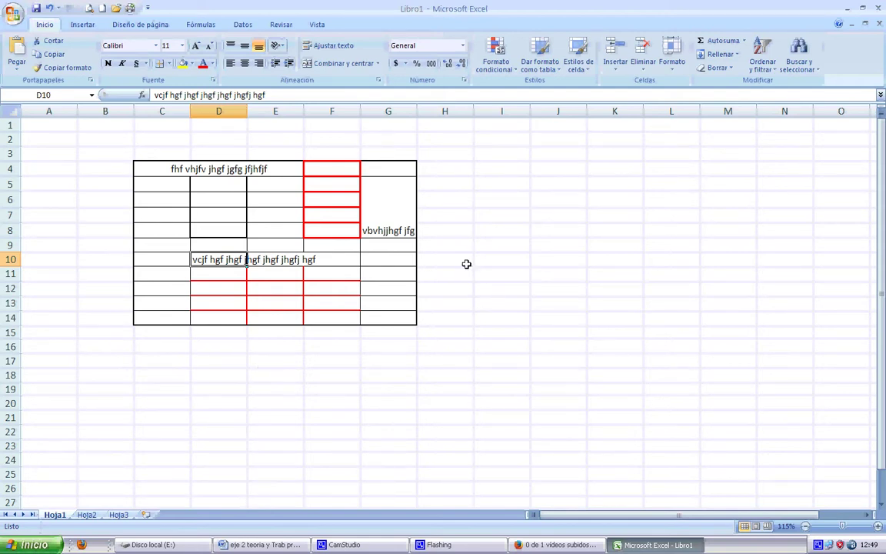
{"action": "left_click_drag", "start_coordinate": [246, 112], "coordinate": [331, 112]}
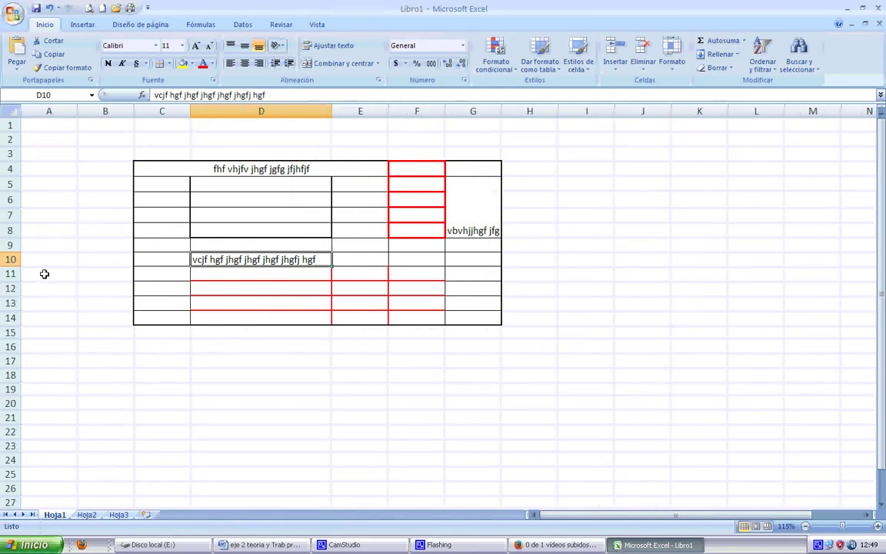
{"action": "mouse_move", "coordinate": [13, 267]}
{"action": "left_mouse_down"}
{"action": "mouse_move", "coordinate": [13, 329]}
{"action": "mouse_move", "coordinate": [10, 280]}
{"action": "left_mouse_up"}
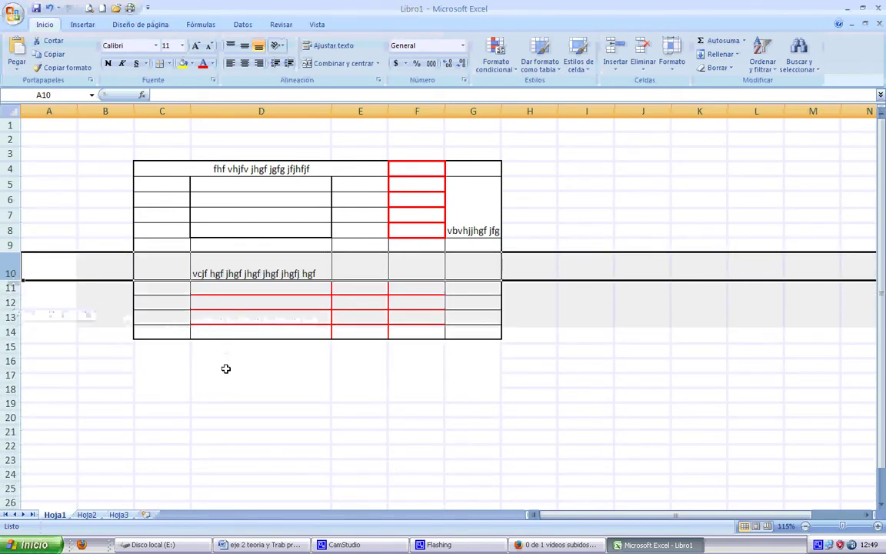
{"action": "left_click", "coordinate": [225, 370]}
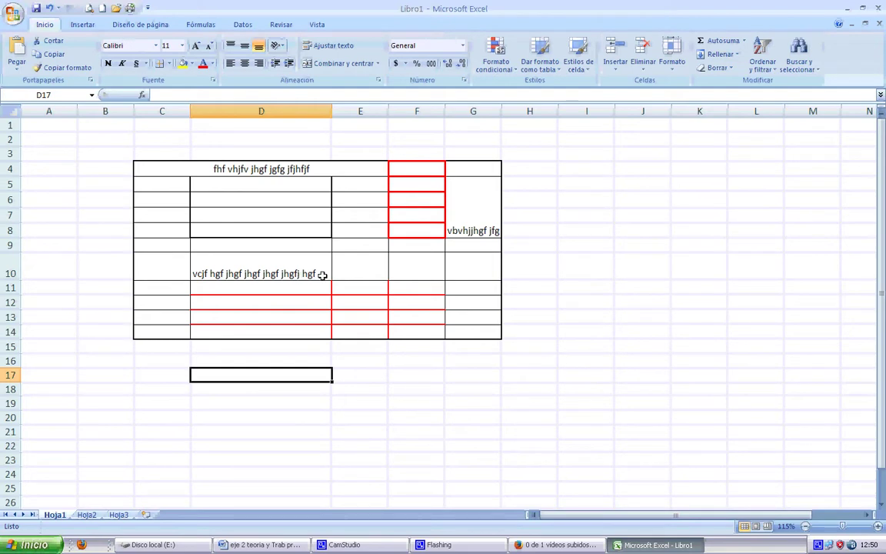
{"action": "left_click_drag", "start_coordinate": [331, 110], "coordinate": [280, 112]}
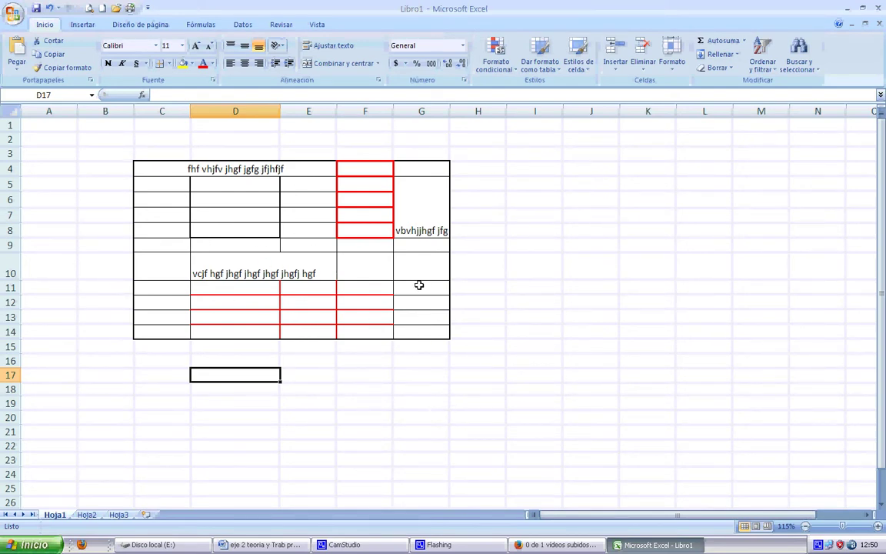
Fill cells G11:G14 with light olive green and deselect them.
{"action": "left_click_drag", "start_coordinate": [418, 286], "coordinate": [419, 330]}
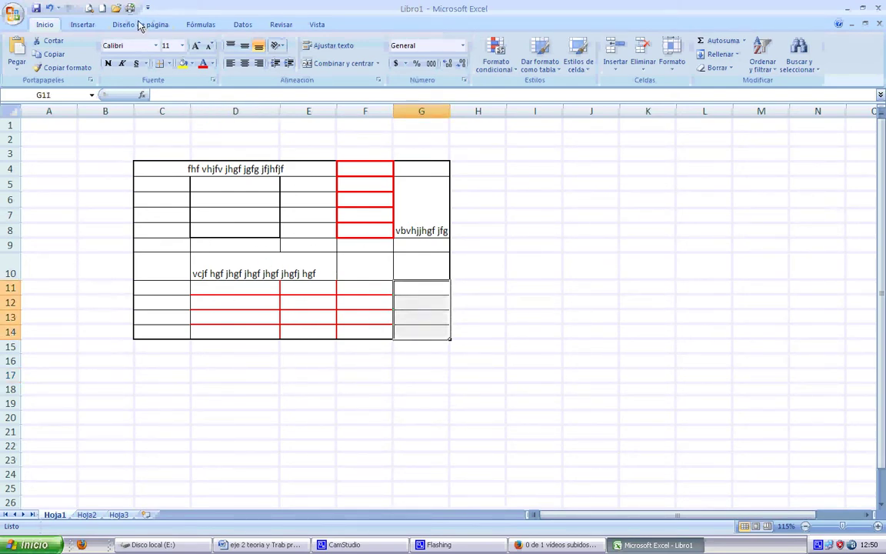
{"action": "left_click", "coordinate": [191, 63]}
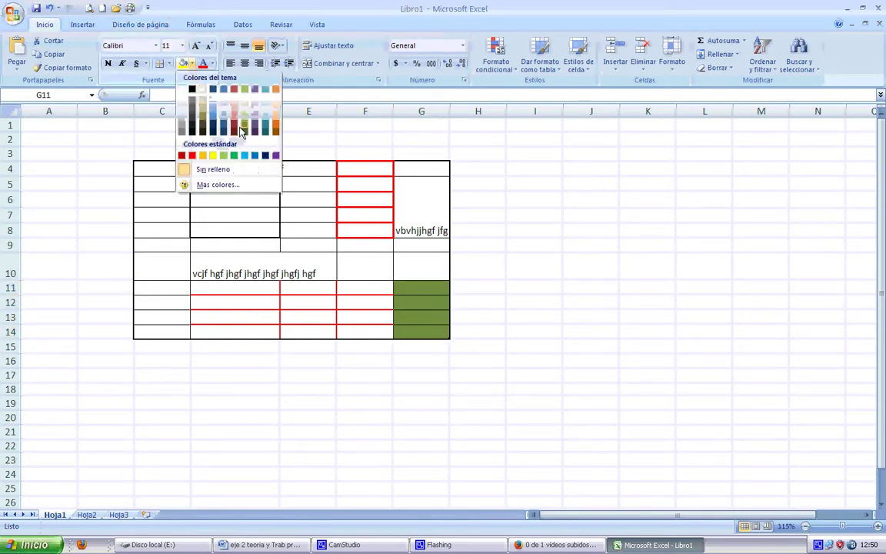
{"action": "left_click", "coordinate": [244, 111]}
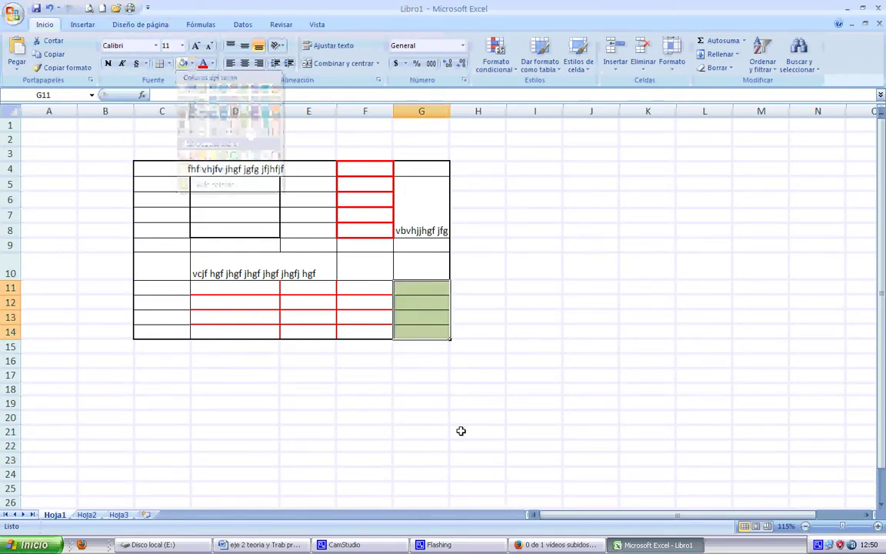
{"action": "left_click", "coordinate": [421, 431]}
Fill the merged cell C4:E4 with the dark blue theme colour.
{"action": "left_click_drag", "start_coordinate": [164, 188], "coordinate": [164, 251]}
{"action": "left_click", "coordinate": [206, 278]}
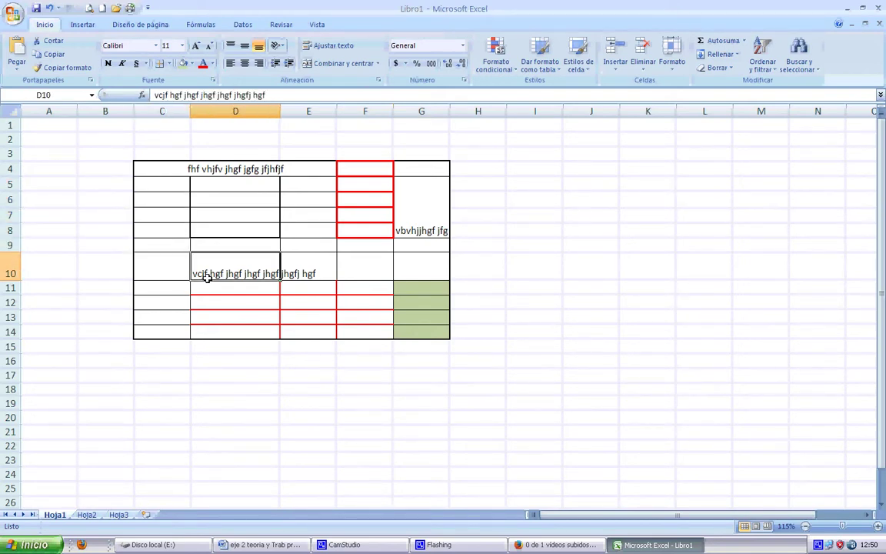
{"action": "left_click", "coordinate": [231, 171]}
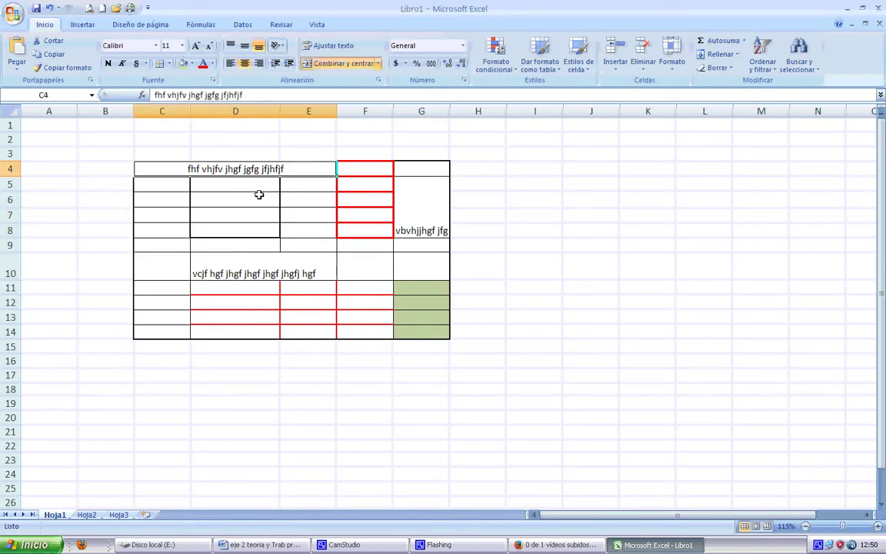
{"action": "left_click", "coordinate": [192, 64]}
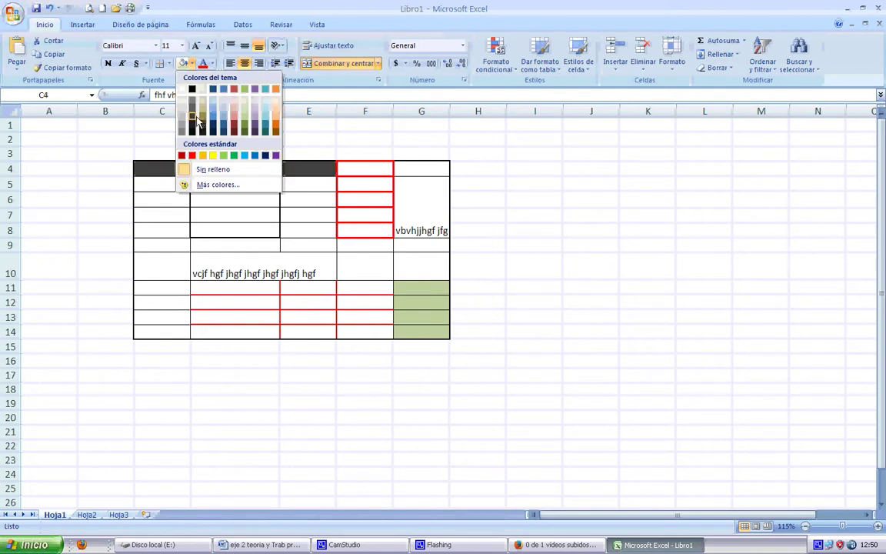
{"action": "left_click", "coordinate": [213, 127]}
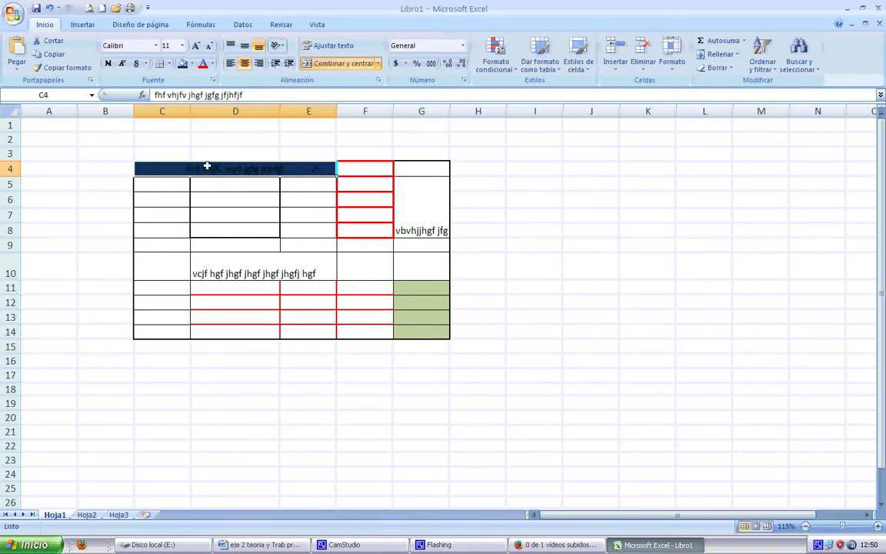
Change the fill of the merged cell C4:E4 to a light blue theme colour and deselect it.
{"action": "left_click", "coordinate": [192, 66]}
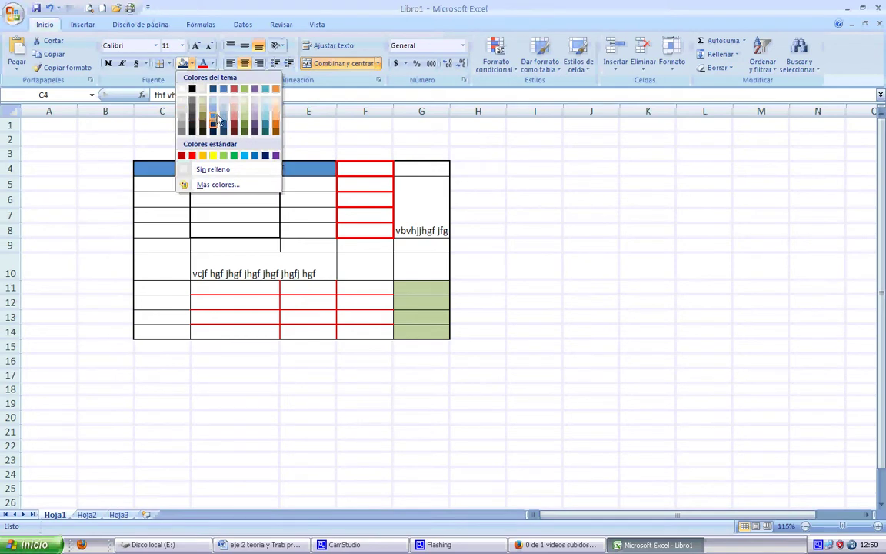
{"action": "left_click", "coordinate": [253, 344]}
{"action": "left_click", "coordinate": [247, 390]}
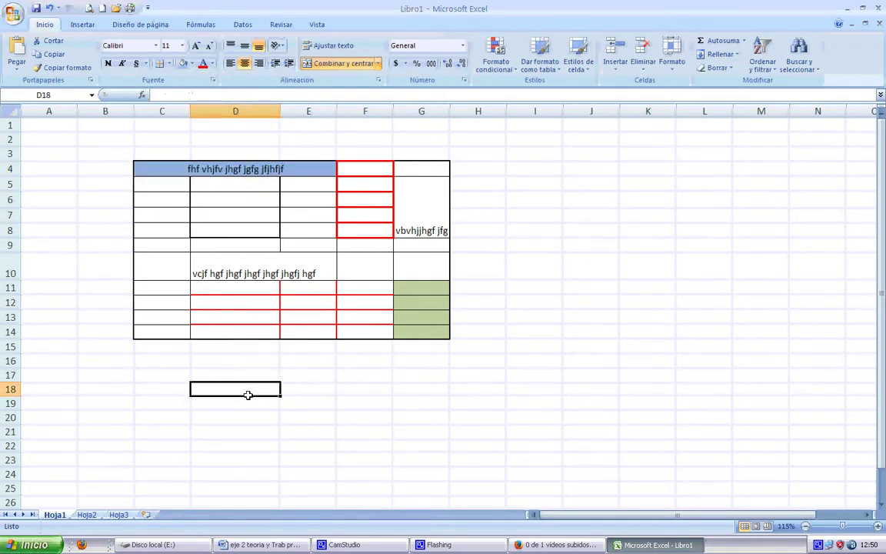
{"action": "left_click", "coordinate": [355, 429]}
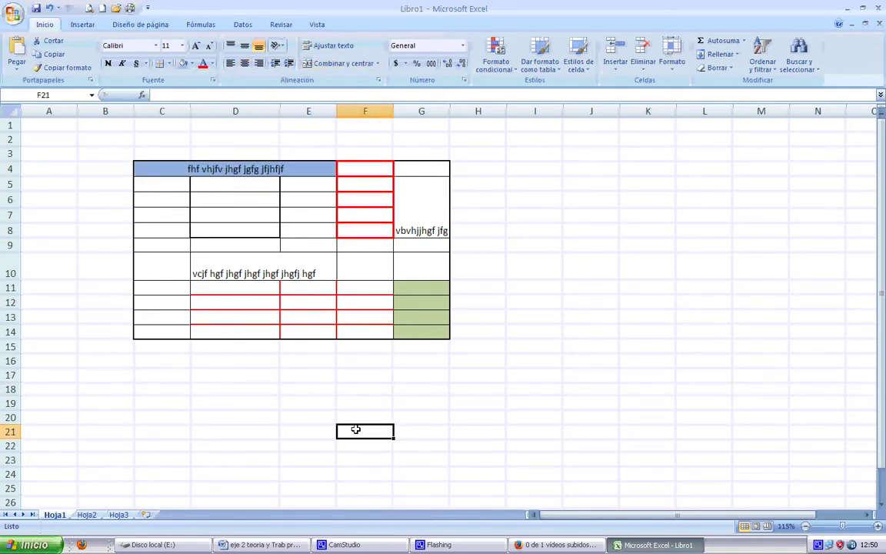
Widen columns D and E of the table and deselect.
{"action": "left_click_drag", "start_coordinate": [282, 112], "coordinate": [311, 111]}
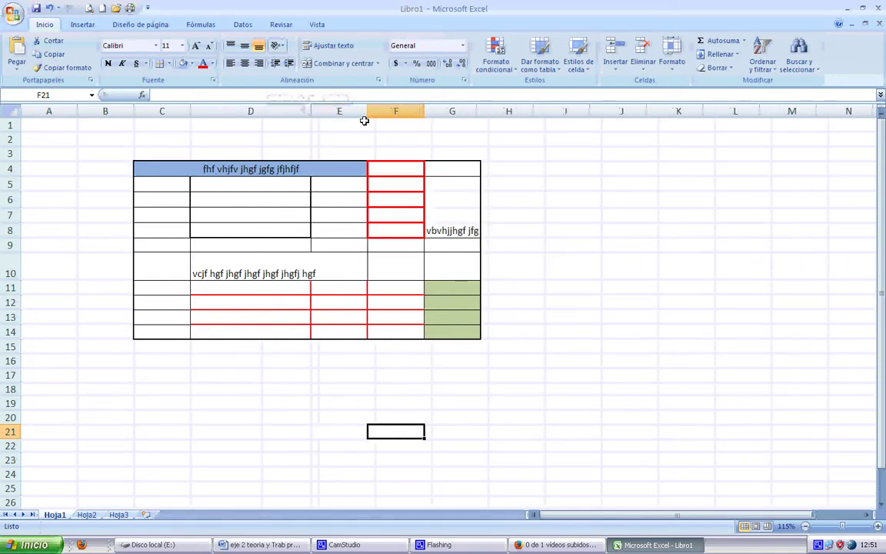
{"action": "left_click_drag", "start_coordinate": [367, 110], "coordinate": [393, 111]}
{"action": "left_click", "coordinate": [330, 387]}
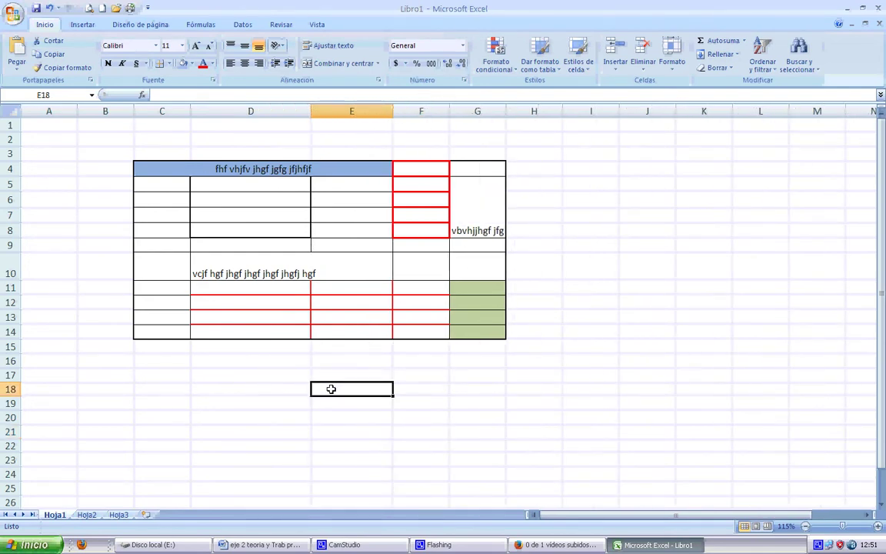
Delete all contents and remove all borders from the range B3:H15 around the table.
{"action": "left_click_drag", "start_coordinate": [129, 151], "coordinate": [541, 355]}
{"action": "key", "text": "Delete"}
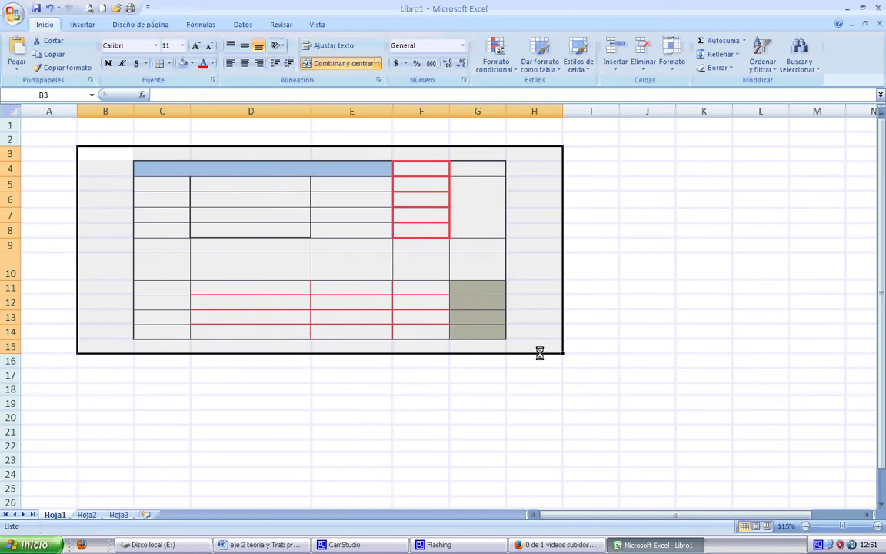
{"action": "left_click", "coordinate": [169, 65]}
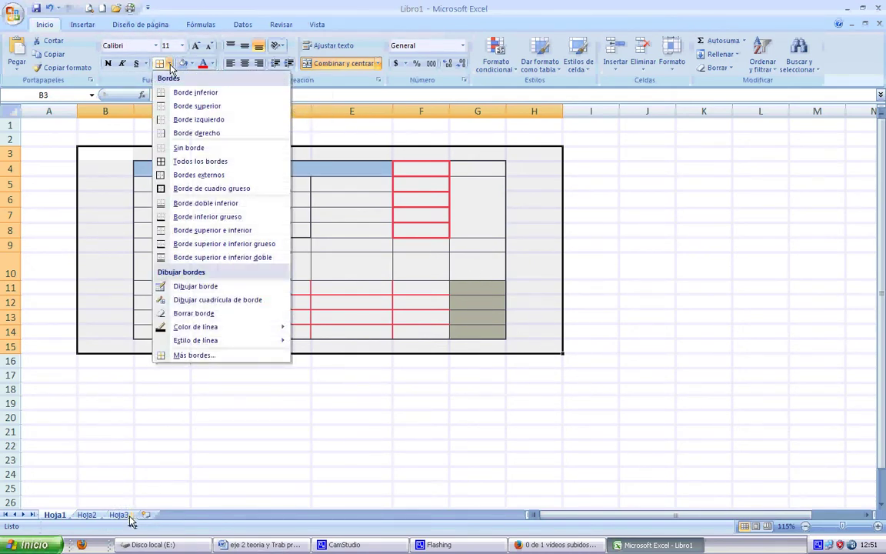
{"action": "left_click", "coordinate": [164, 151]}
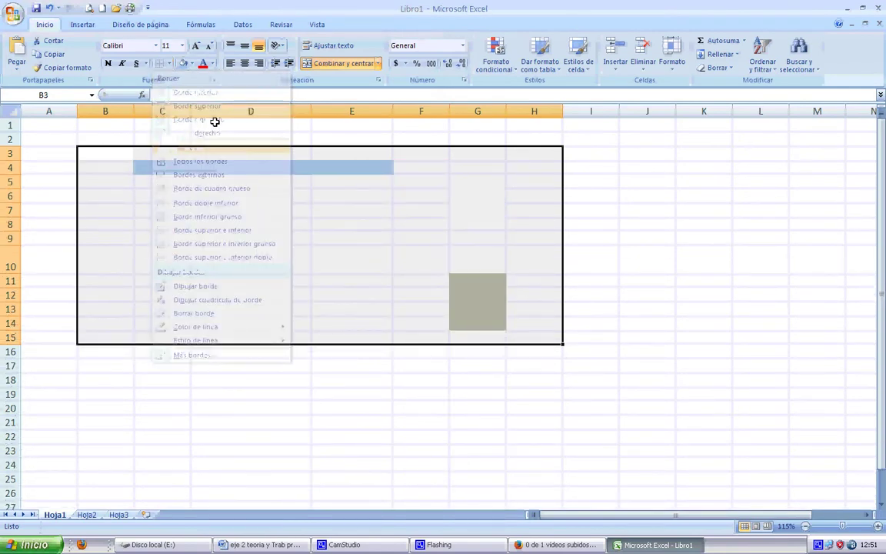
Remove the fill colour from the range B3:H15 and narrow column D.
{"action": "left_click", "coordinate": [192, 65]}
{"action": "left_click", "coordinate": [201, 170]}
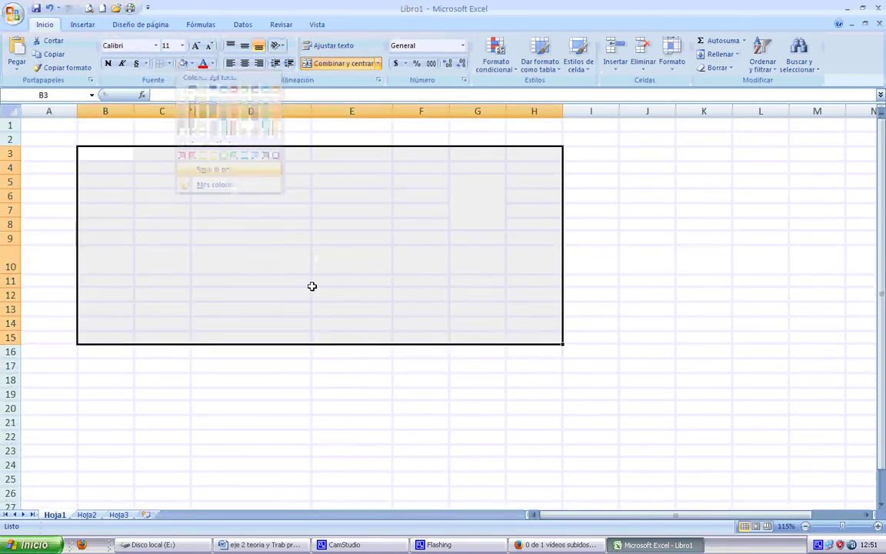
{"action": "left_click", "coordinate": [303, 377]}
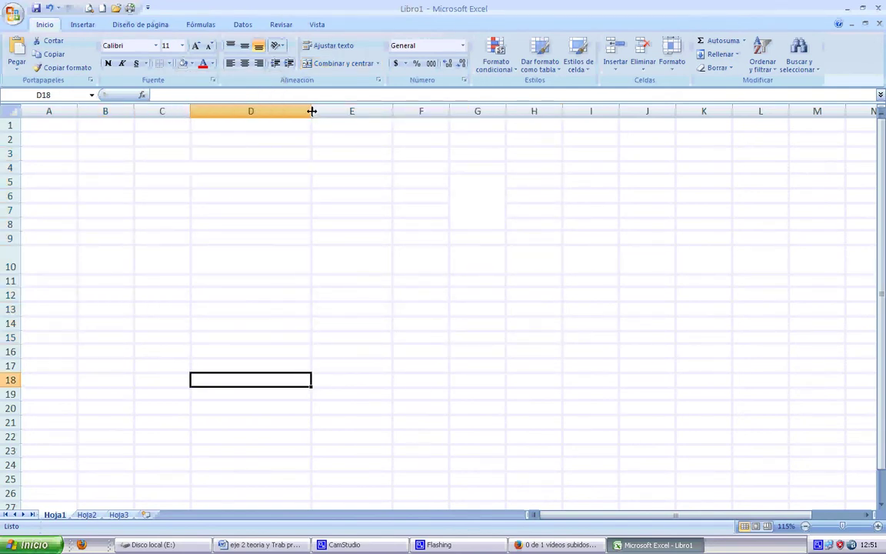
{"action": "left_click_drag", "start_coordinate": [311, 111], "coordinate": [262, 112]}
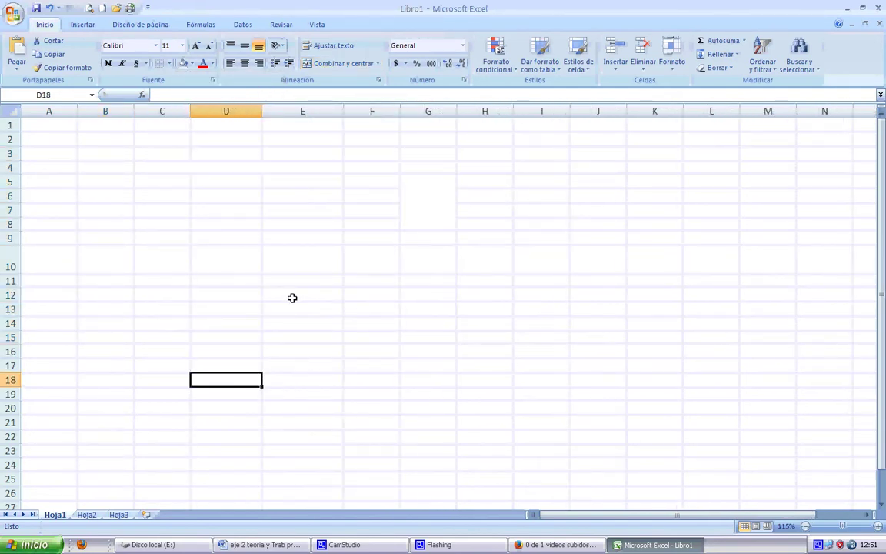
{"action": "left_click", "coordinate": [292, 298]}
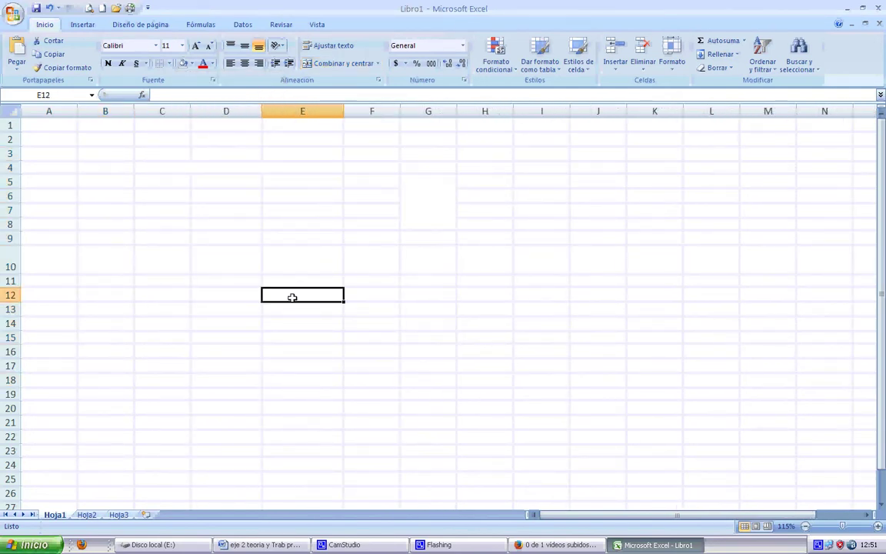
Compare the extent of the merged cell C4:E4 with the single cells below it by selecting them in turn.
{"action": "left_click", "coordinate": [295, 163]}
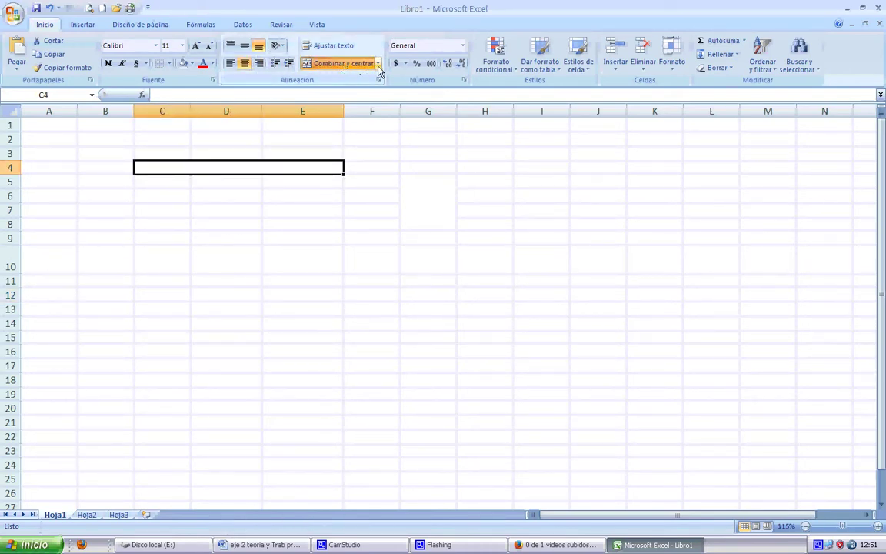
{"action": "left_click", "coordinate": [249, 221]}
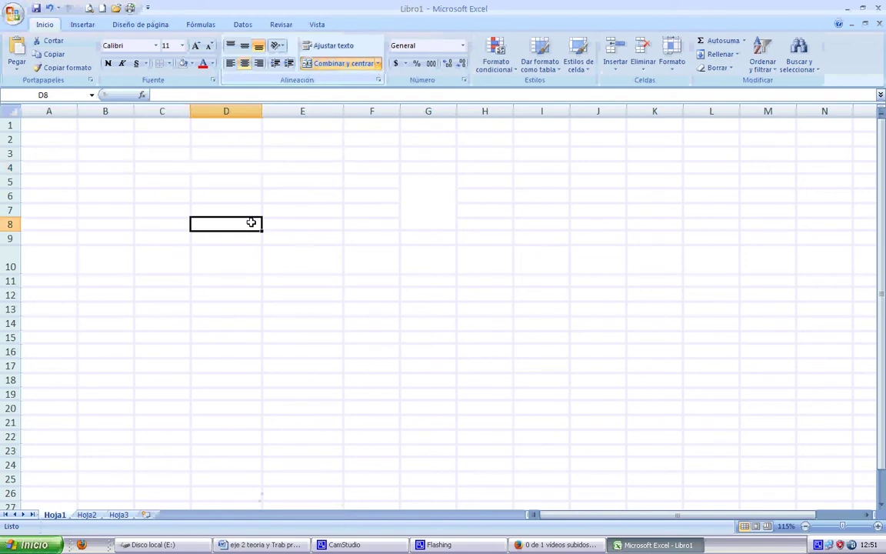
{"action": "left_click", "coordinate": [225, 172]}
{"action": "left_click", "coordinate": [206, 215]}
{"action": "left_click", "coordinate": [178, 191]}
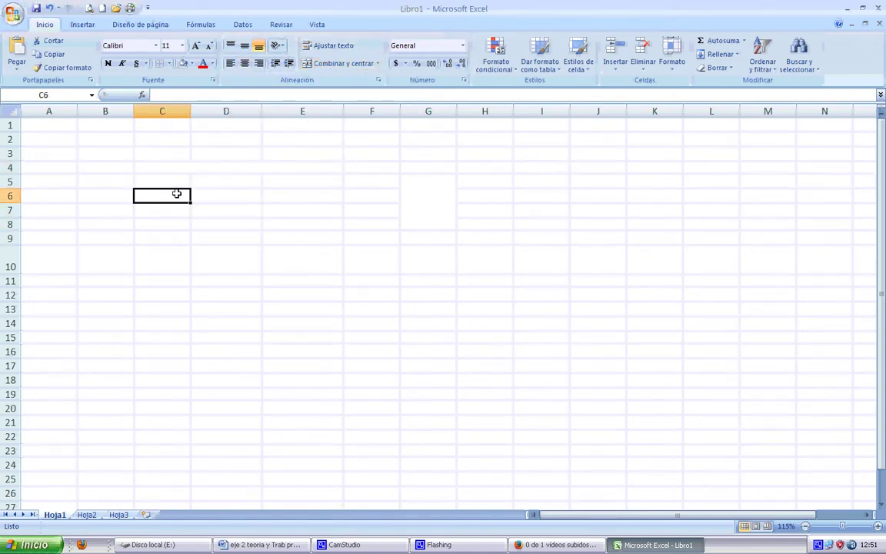
{"action": "left_click", "coordinate": [174, 182]}
{"action": "left_click", "coordinate": [218, 190]}
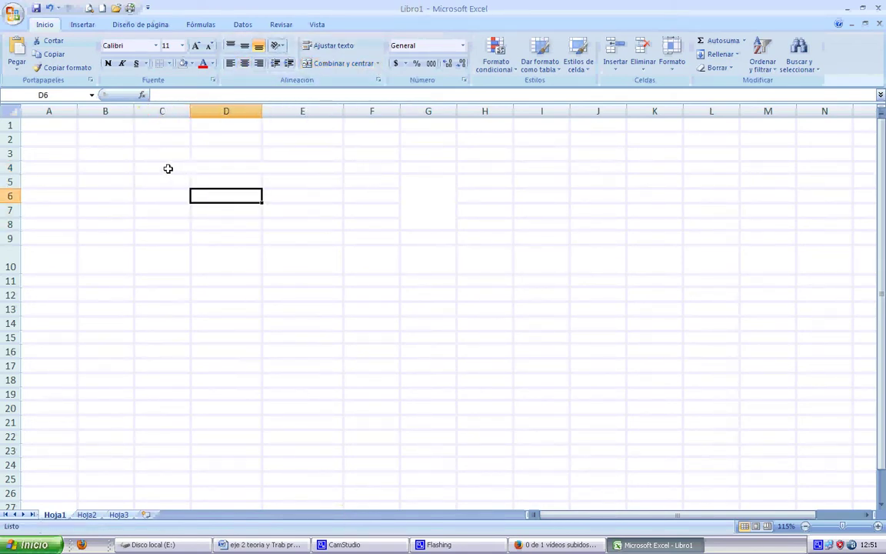
Unmerge the merged cell C4:E4 and deselect it.
{"action": "left_click", "coordinate": [233, 167]}
{"action": "left_click", "coordinate": [377, 64]}
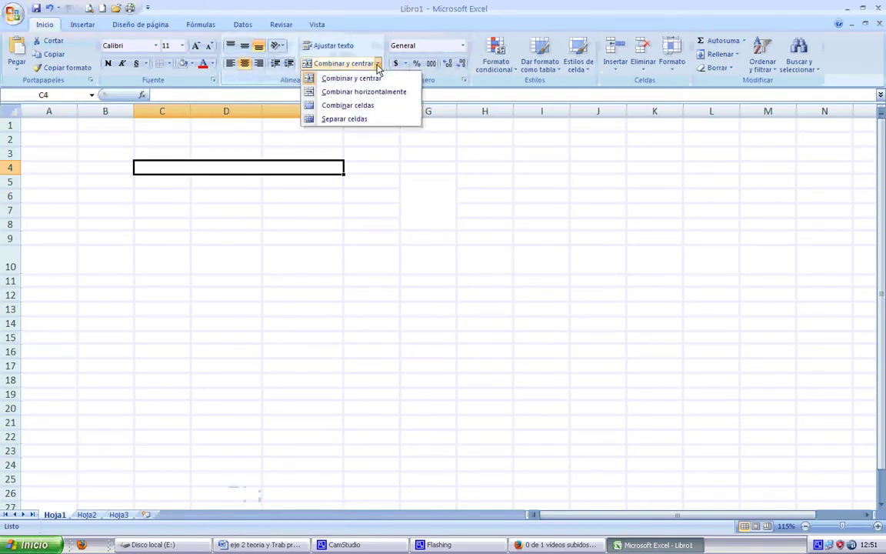
{"action": "left_click", "coordinate": [339, 118]}
{"action": "left_click", "coordinate": [238, 259]}
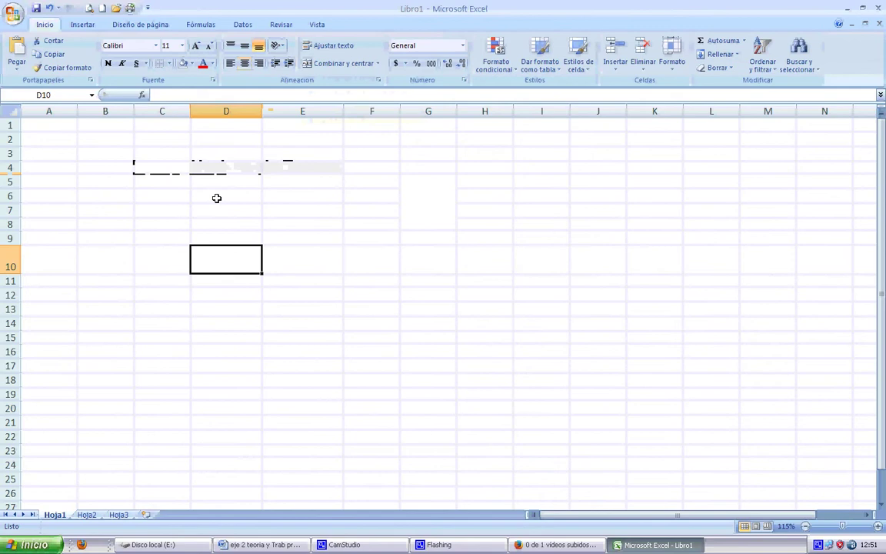
Check that cells C4, D4 and E4 can be selected individually.
{"action": "left_click", "coordinate": [181, 168]}
{"action": "left_click", "coordinate": [219, 167]}
{"action": "left_click", "coordinate": [288, 179]}
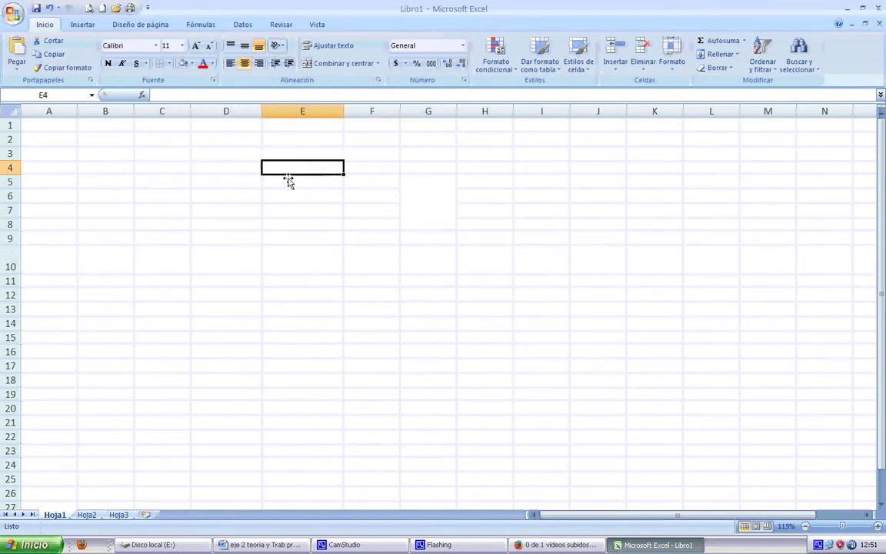
{"action": "left_click", "coordinate": [232, 177]}
{"action": "left_click", "coordinate": [214, 163]}
{"action": "left_click", "coordinate": [180, 166]}
{"action": "left_click", "coordinate": [219, 167]}
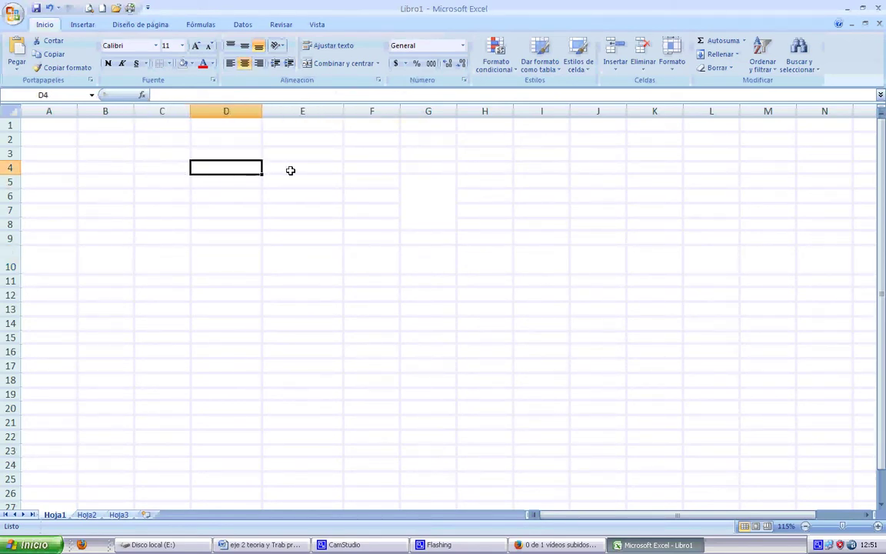
{"action": "left_click", "coordinate": [291, 170]}
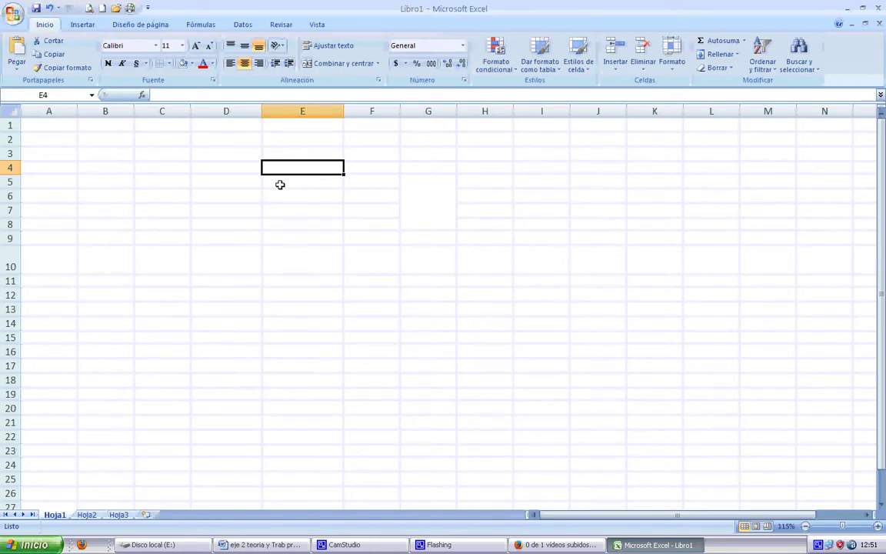
{"action": "left_click", "coordinate": [236, 226]}
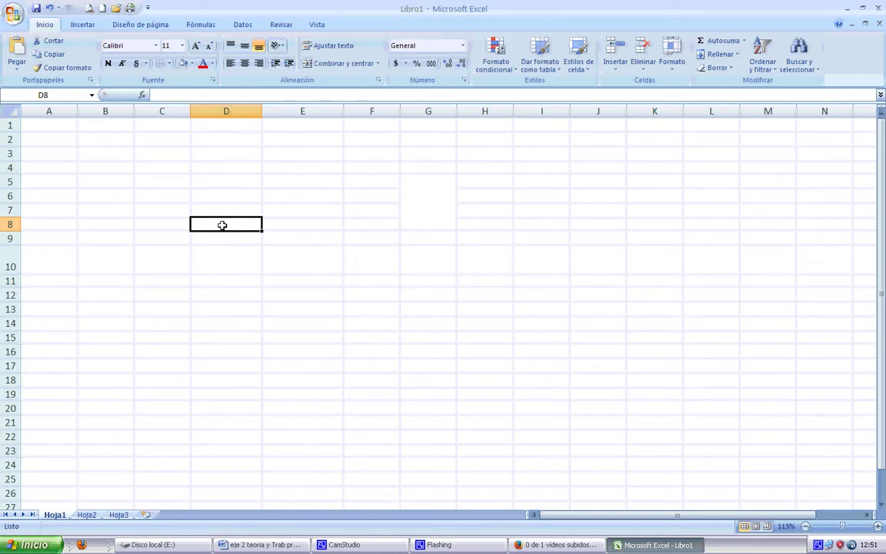
{"action": "left_click", "coordinate": [36, 92]}
{"action": "key", "text": "Escape"}
{"action": "left_click", "coordinate": [115, 194]}
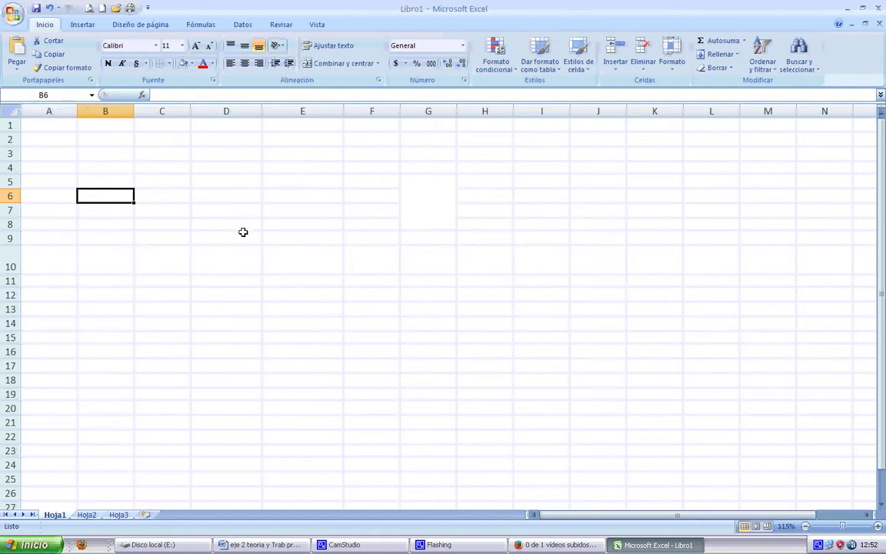
Go directly to cell Z99 by its reference and select nearby cells N78 and O82.
{"action": "left_click", "coordinate": [65, 95]}
{"action": "type", "text": "z99"}
{"action": "key", "text": "Return"}
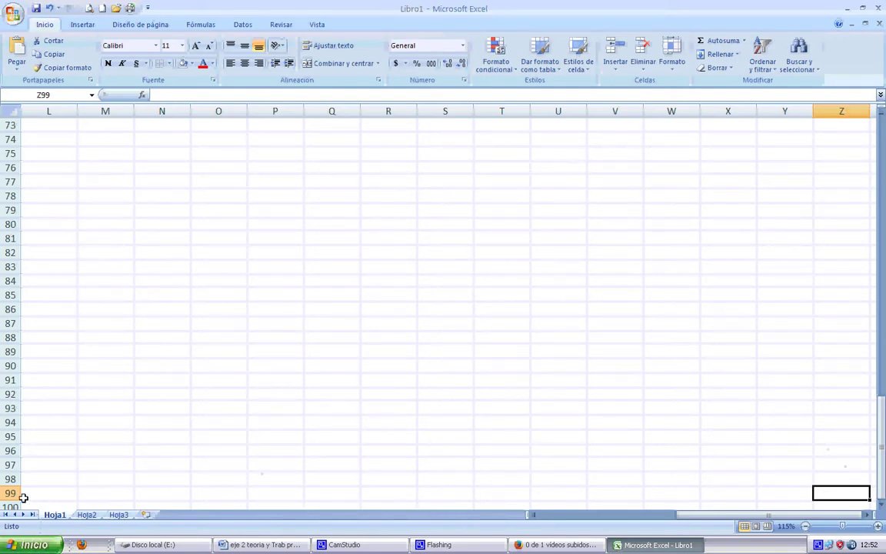
{"action": "left_click", "coordinate": [157, 199]}
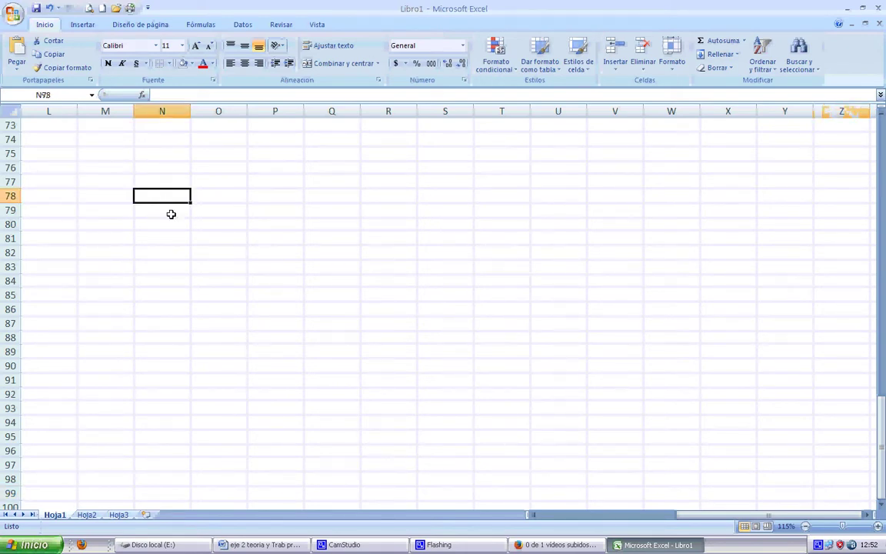
{"action": "left_click", "coordinate": [226, 246]}
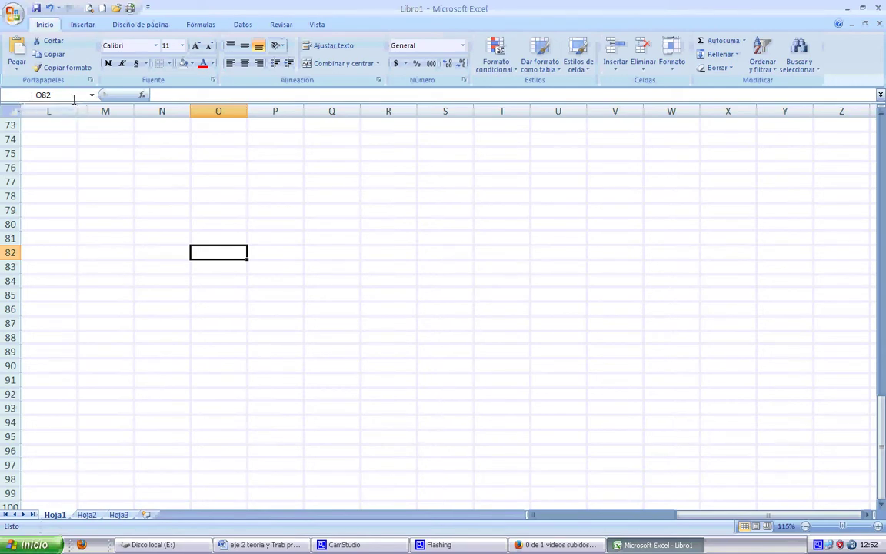
Return directly to cell A1 by entering its cell reference.
{"action": "left_click", "coordinate": [32, 95]}
{"action": "left_click", "coordinate": [32, 95]}
{"action": "left_click", "coordinate": [70, 95]}
{"action": "type", "text": "1"}
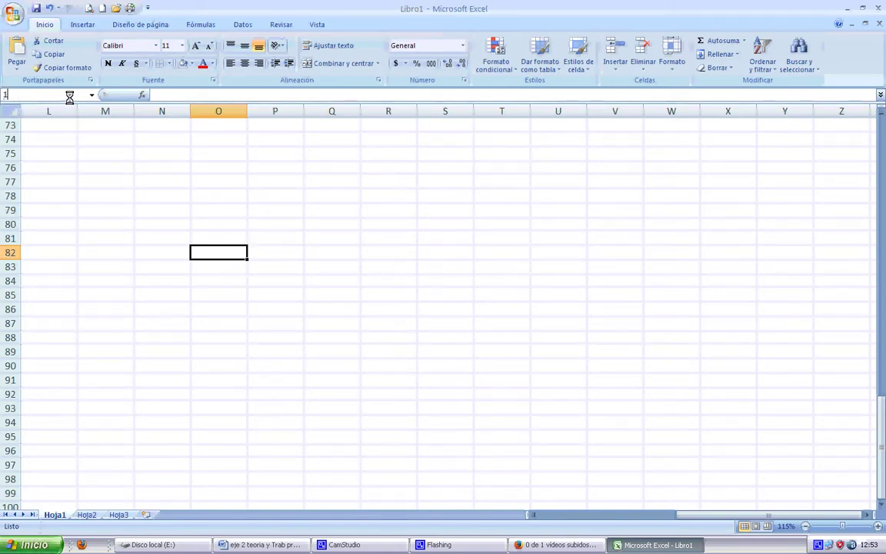
{"action": "type", "text": "a1"}
{"action": "key", "text": "Return"}
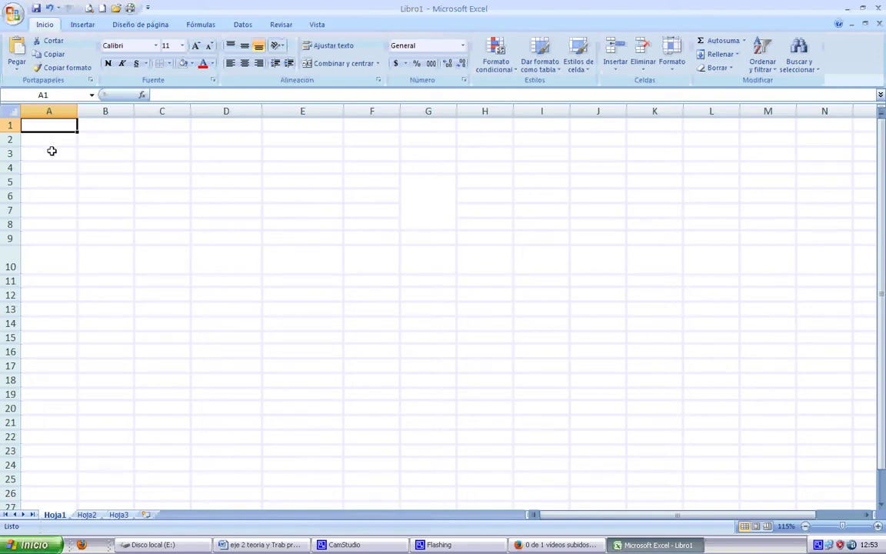
Select several cells in columns C and D, ending at D10, and reduce the height of row 10.
{"action": "left_click", "coordinate": [80, 176]}
{"action": "left_click", "coordinate": [169, 141]}
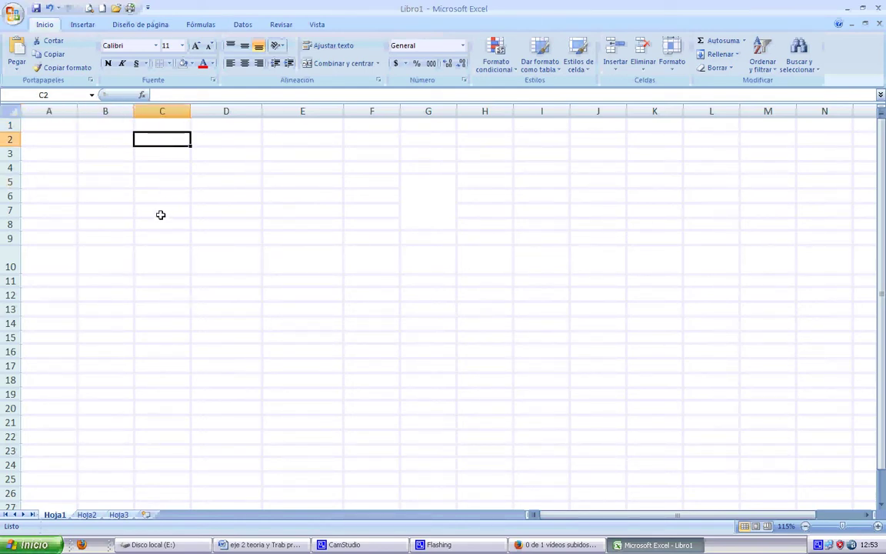
{"action": "left_click", "coordinate": [161, 214]}
{"action": "left_click", "coordinate": [230, 143]}
{"action": "left_click", "coordinate": [233, 243]}
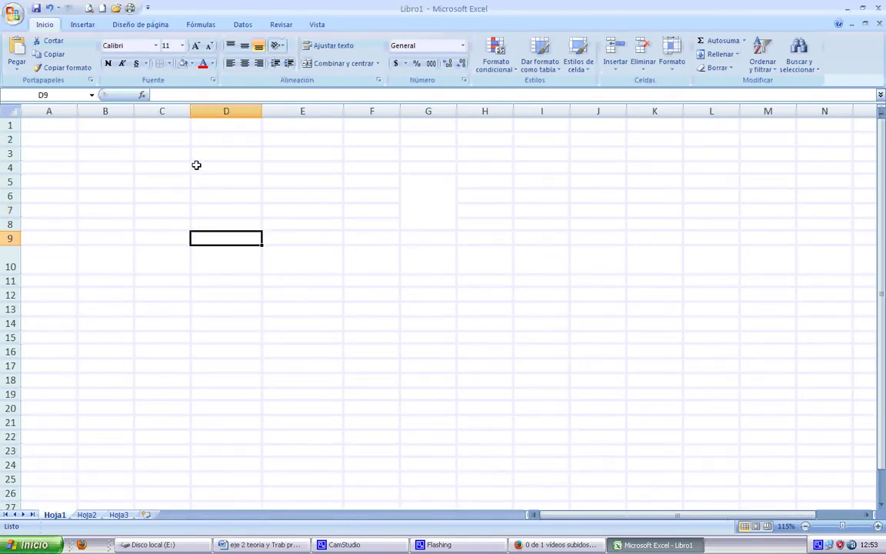
{"action": "left_click", "coordinate": [215, 272]}
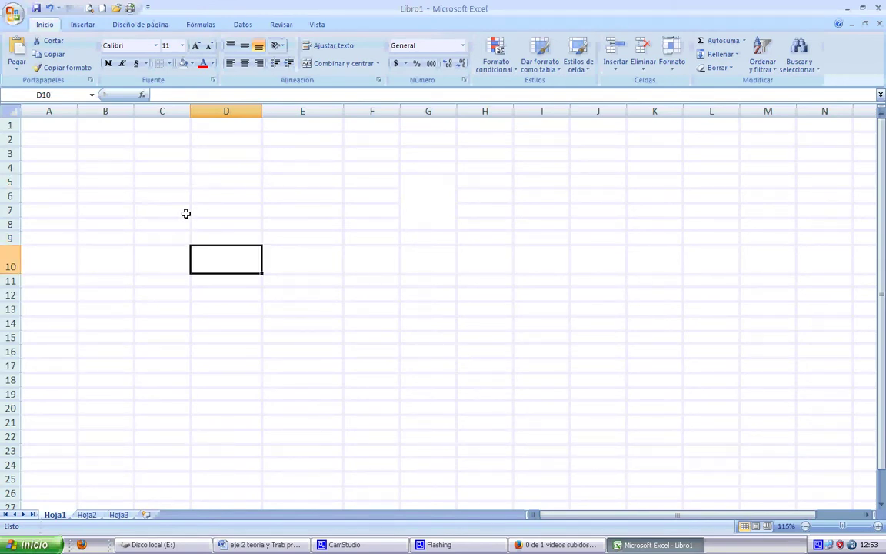
{"action": "left_click_drag", "start_coordinate": [9, 277], "coordinate": [10, 262]}
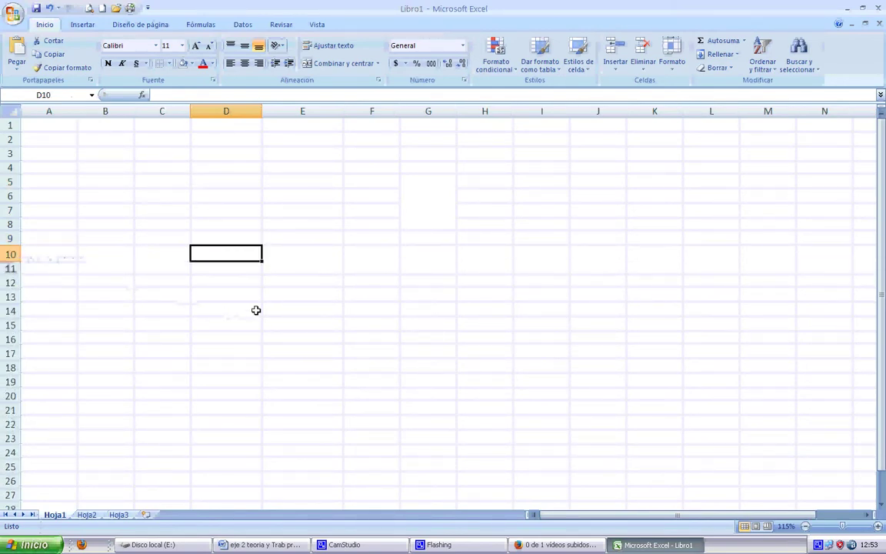
Examine the column lettering by moving the active cell along row 8 from E8 to AB8.
{"action": "left_click", "coordinate": [308, 226]}
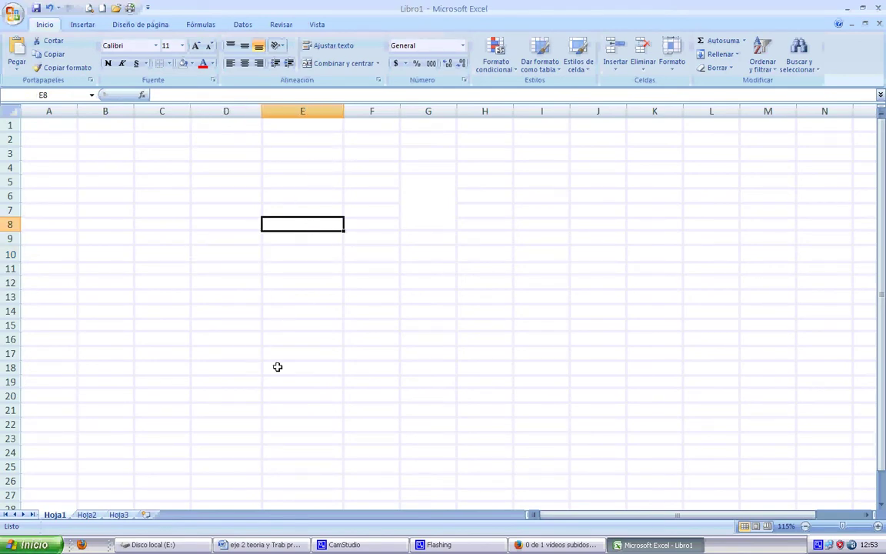
{"action": "key", "text": "Right"}
{"action": "key", "text": "Right"}
{"action": "key", "text": "Right"}
{"action": "key", "text": "Right"}
{"action": "key", "text": "Right"}
{"action": "key", "text": "Right"}
{"action": "key", "text": "Right"}
{"action": "key", "text": "Right"}
{"action": "key", "text": "Right"}
{"action": "key", "text": "Right"}
{"action": "key", "text": "Right"}
{"action": "key", "text": "Right"}
{"action": "key", "text": "Right"}
{"action": "key", "text": "Right"}
{"action": "key", "text": "Right"}
{"action": "key", "text": "Right"}
{"action": "key", "text": "Right"}
{"action": "key", "text": "Right"}
{"action": "key", "text": "Right"}
{"action": "key", "text": "Right"}
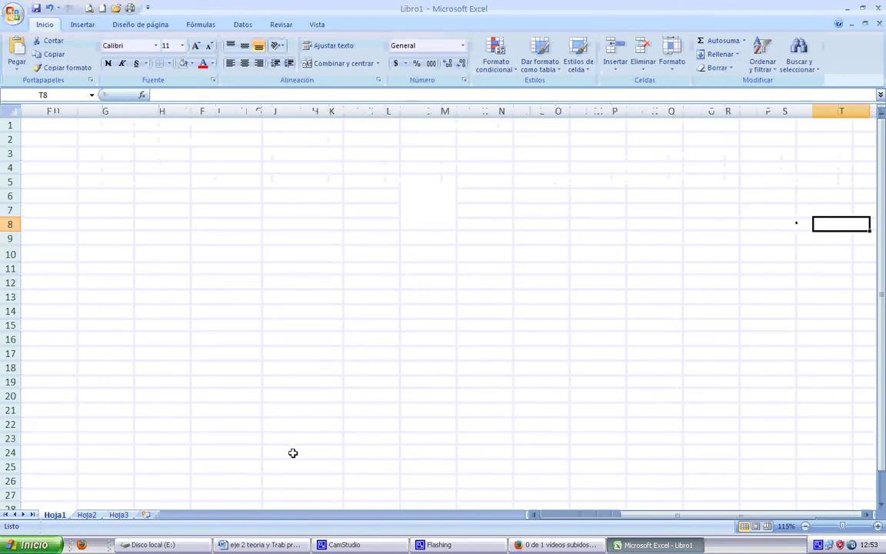
{"action": "key", "text": "Right"}
{"action": "key", "text": "Right"}
{"action": "key", "text": "Right"}
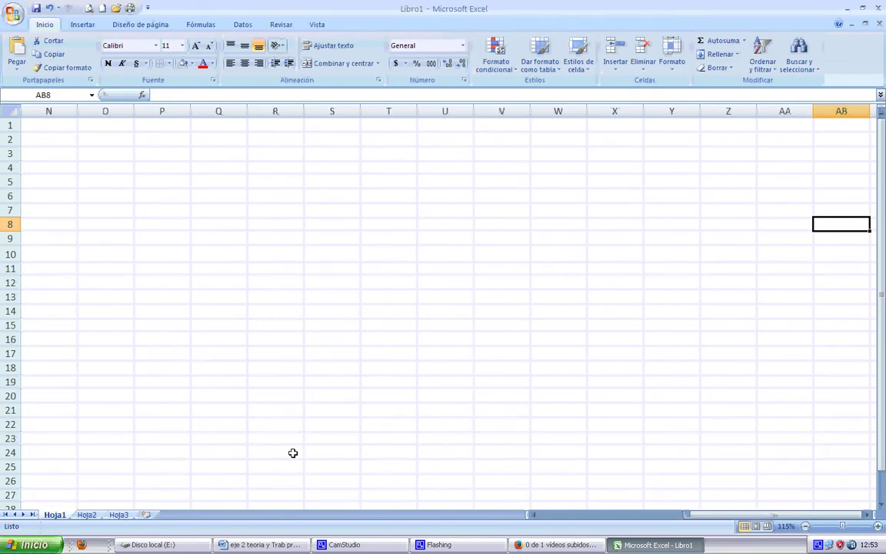
Examine the column letters past Z by moving to Z1 and along row 1 to AL1, and return to column A.
{"action": "key", "text": "Left"}
{"action": "key", "text": "Left"}
{"action": "key", "text": "Up"}
{"action": "key", "text": "Up"}
{"action": "key", "text": "Up"}
{"action": "key", "text": "Up"}
{"action": "key", "text": "Up"}
{"action": "key", "text": "Up"}
{"action": "key", "text": "Up"}
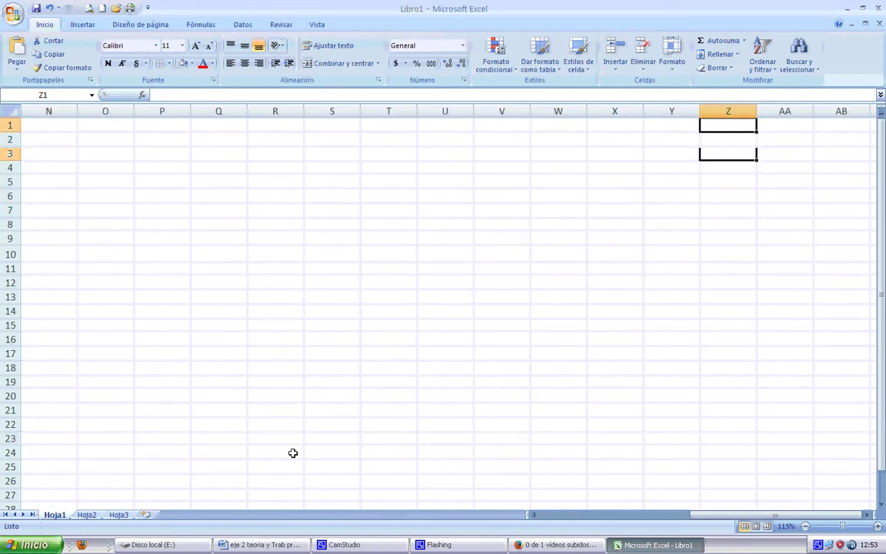
{"action": "key", "text": "Right"}
{"action": "key", "text": "Right"}
{"action": "key", "text": "Right"}
{"action": "key", "text": "Right"}
{"action": "key", "text": "Right"}
{"action": "key", "text": "Right"}
{"action": "key", "text": "Right"}
{"action": "key", "text": "Right"}
{"action": "key", "text": "Right"}
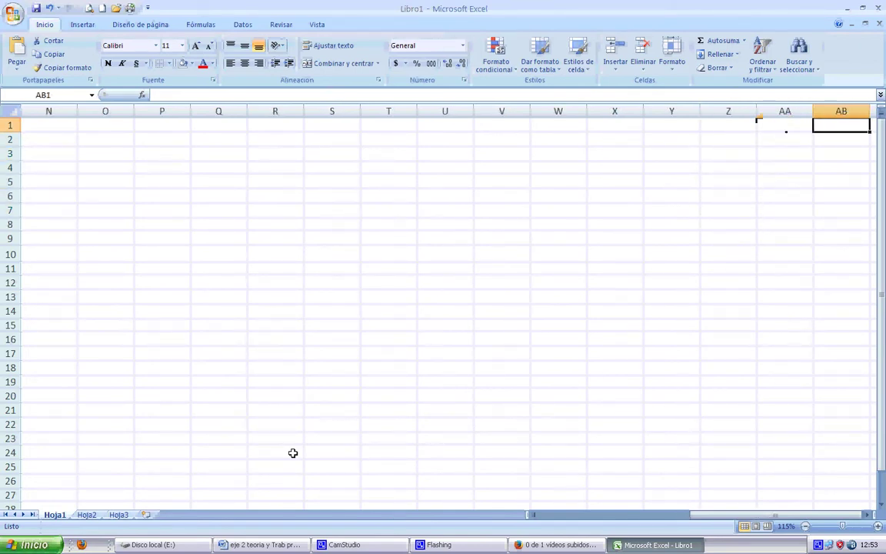
{"action": "key", "text": "Right"}
{"action": "key", "text": "Right"}
{"action": "key", "text": "Right"}
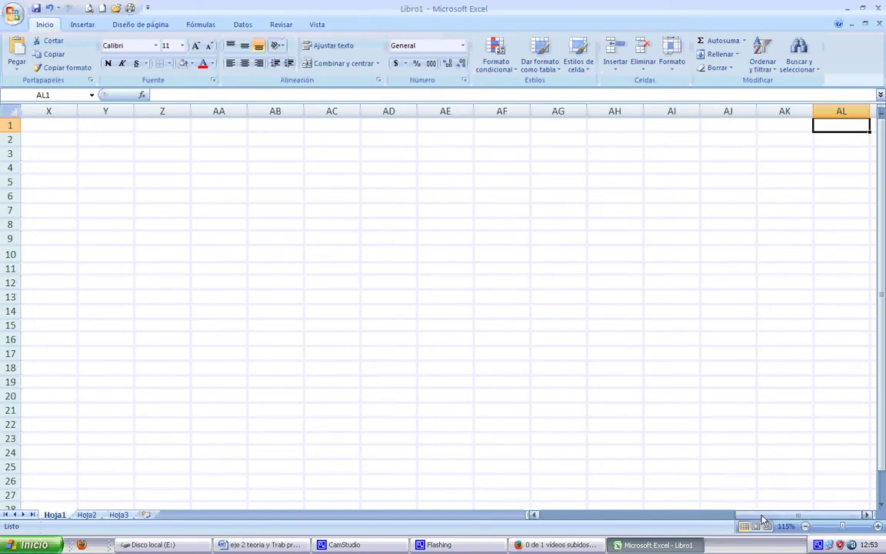
{"action": "left_click_drag", "start_coordinate": [687, 514], "coordinate": [547, 523]}
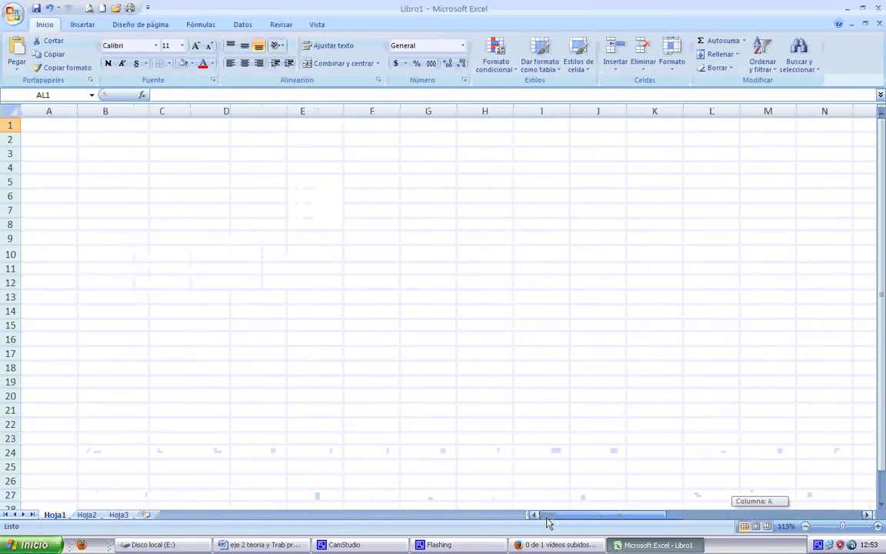
Examine the row numbering by moving down column A to A77, and select C64 before heading back up the sheet.
{"action": "left_click", "coordinate": [10, 140]}
{"action": "key", "text": "Down"}
{"action": "key", "text": "Down"}
{"action": "key", "text": "Down"}
{"action": "key", "text": "Down"}
{"action": "key", "text": "Down"}
{"action": "key", "text": "Down"}
{"action": "key", "text": "Down"}
{"action": "key", "text": "Down"}
{"action": "key", "text": "Down"}
{"action": "key", "text": "Down"}
{"action": "key", "text": "Down"}
{"action": "key", "text": "Down"}
{"action": "key", "text": "Down"}
{"action": "key", "text": "Down"}
{"action": "key", "text": "Down"}
{"action": "key", "text": "Down"}
{"action": "key", "text": "Down"}
{"action": "key", "text": "Down"}
{"action": "key", "text": "Down"}
{"action": "key", "text": "Down"}
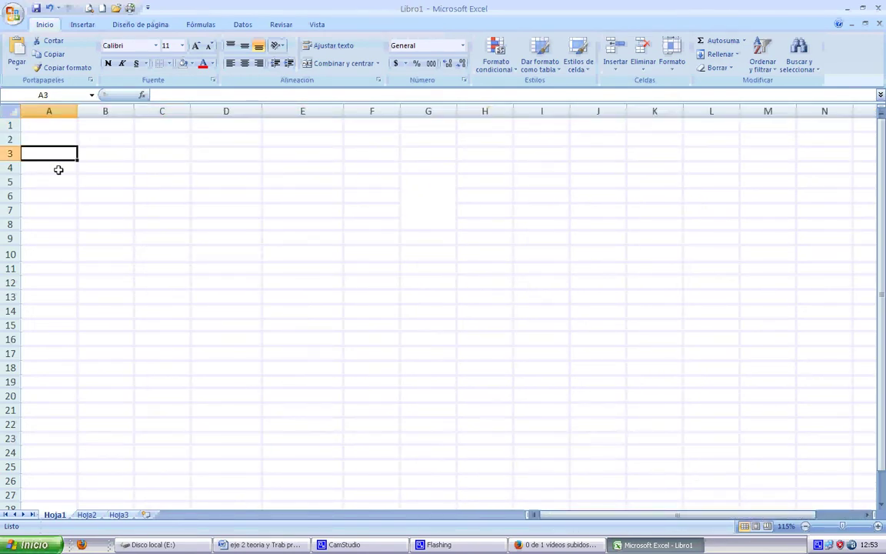
{"action": "key", "text": "Down"}
{"action": "key", "text": "Down"}
{"action": "key", "text": "Down"}
{"action": "key", "text": "Down"}
{"action": "key", "text": "Down"}
{"action": "key", "text": "Down"}
{"action": "key", "text": "Down"}
{"action": "key", "text": "Down"}
{"action": "key", "text": "Down"}
{"action": "key", "text": "Down"}
{"action": "key", "text": "Down"}
{"action": "key", "text": "Down"}
{"action": "key", "text": "Down"}
{"action": "key", "text": "Down"}
{"action": "key", "text": "Down"}
{"action": "key", "text": "Down"}
{"action": "key", "text": "Down"}
{"action": "key", "text": "Down"}
{"action": "key", "text": "Down"}
{"action": "key", "text": "Down"}
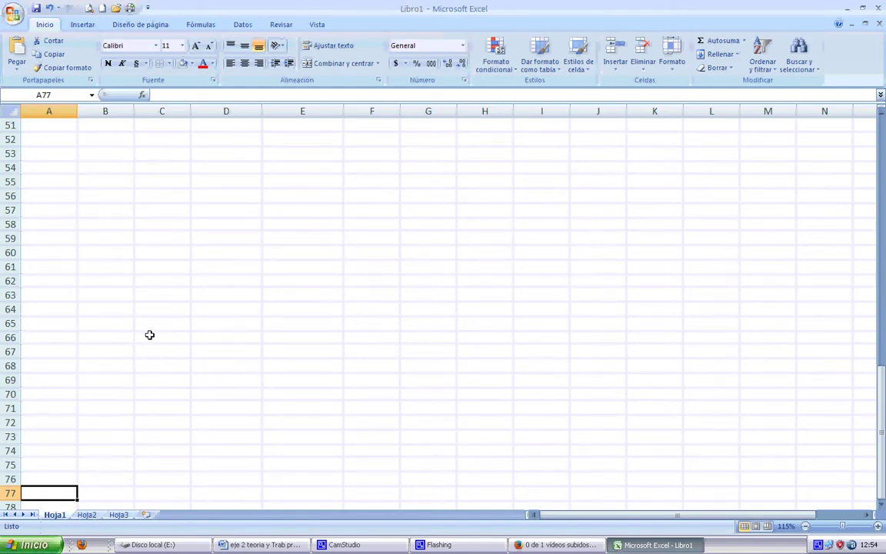
{"action": "left_click", "coordinate": [149, 308]}
{"action": "scroll", "coordinate": [185, 359], "scroll_direction": "up", "scroll_amount": 2}
{"action": "scroll", "coordinate": [185, 359], "scroll_direction": "up", "scroll_amount": 9}
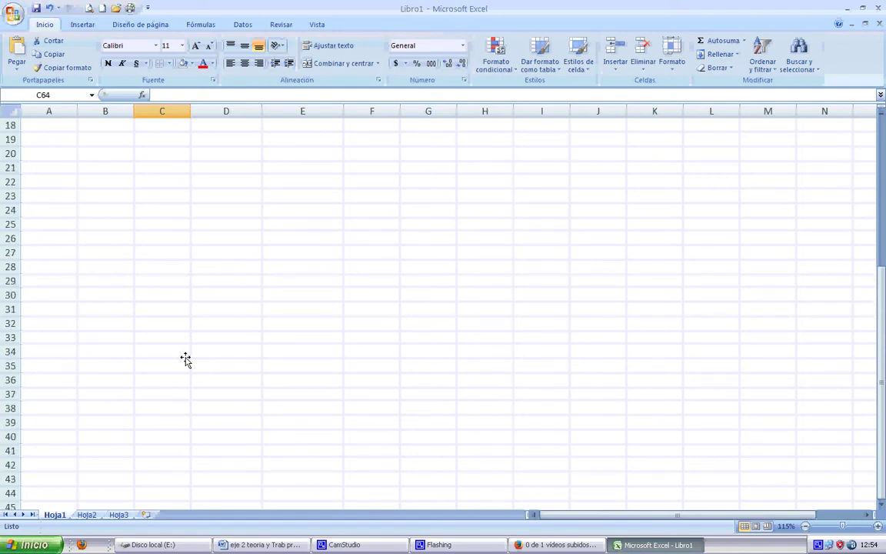
{"action": "scroll", "coordinate": [185, 359], "scroll_direction": "up", "scroll_amount": 2}
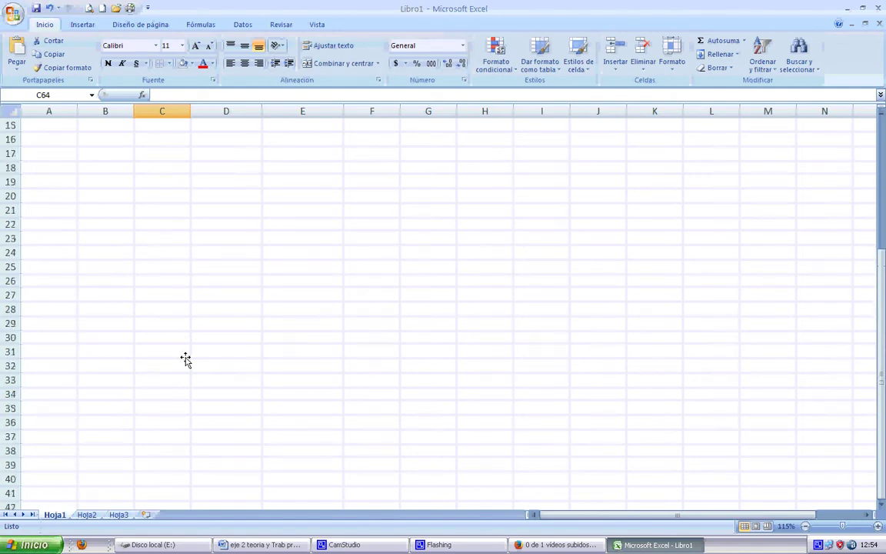
View the sheets Hoja2 and Hoja3 and insert two new worksheets after them.
{"action": "left_click", "coordinate": [87, 516]}
{"action": "left_click", "coordinate": [119, 515]}
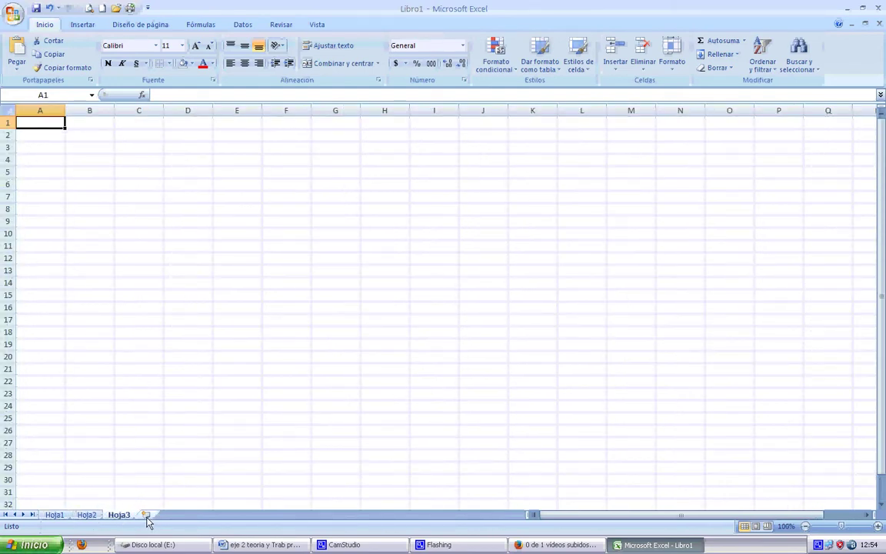
{"action": "left_click", "coordinate": [146, 515]}
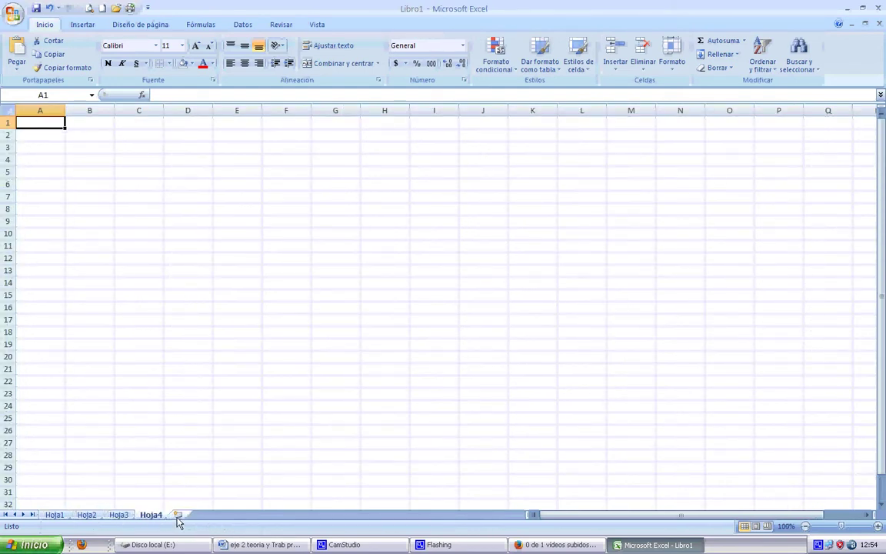
{"action": "left_click", "coordinate": [178, 516]}
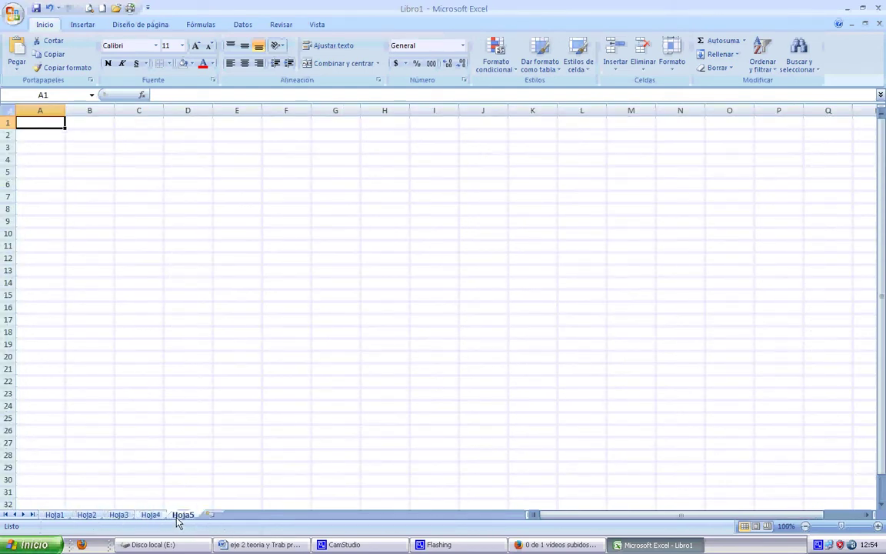
Rename the worksheet Hoja1 as tp1.
{"action": "left_click", "coordinate": [55, 516]}
{"action": "right_click", "coordinate": [55, 516]}
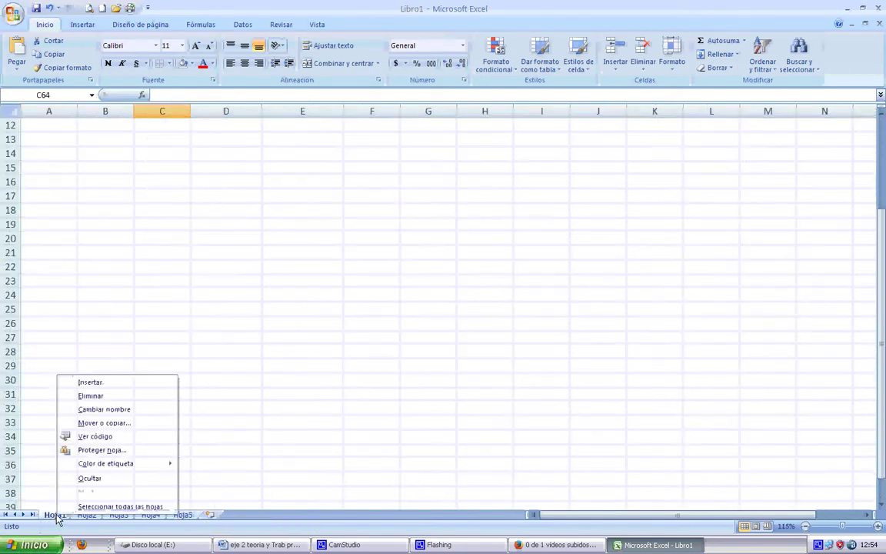
{"action": "left_click", "coordinate": [98, 409]}
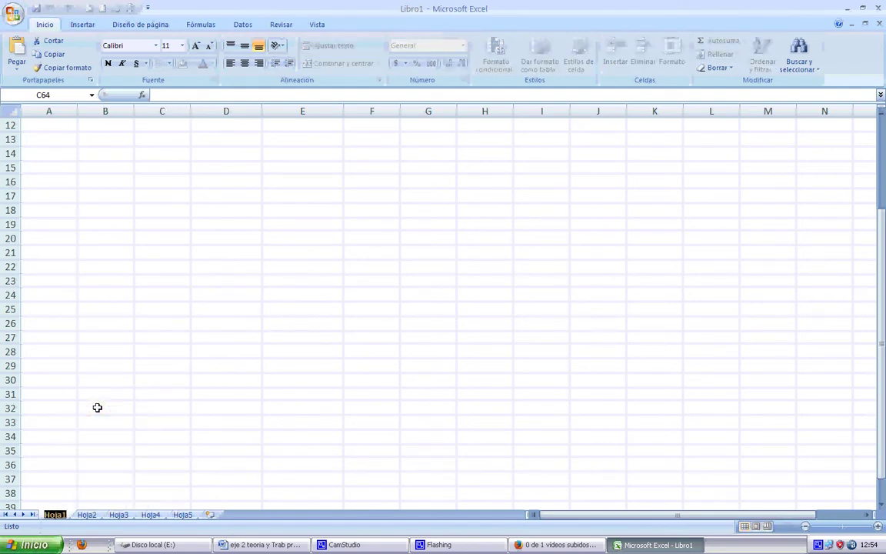
{"action": "type", "text": "tp1"}
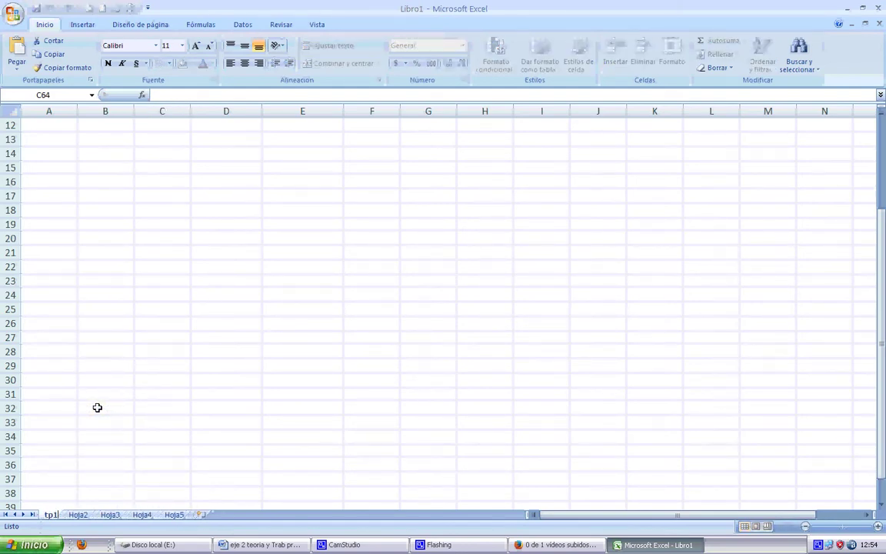
{"action": "key", "text": "Return"}
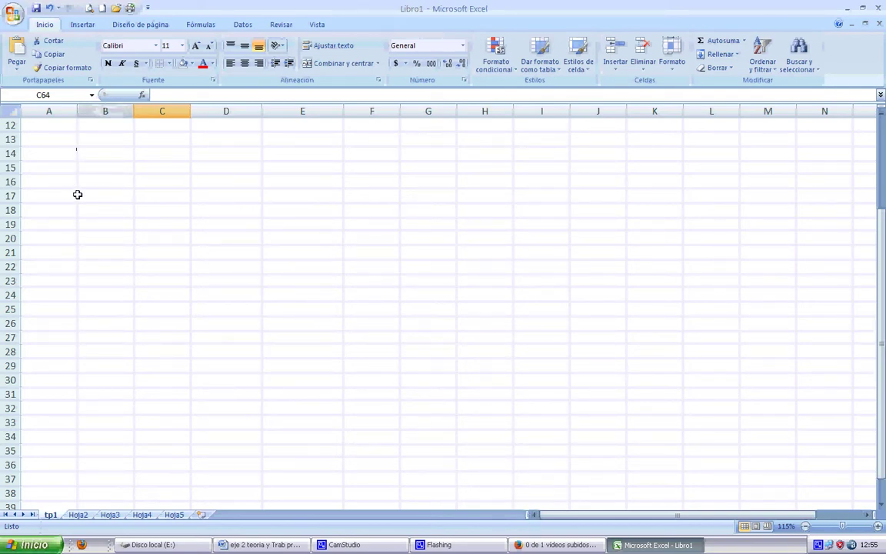
Go back to the start of the tp1 sheet and select cell A1, comparing it with A5 and A2.
{"action": "scroll", "coordinate": [77, 195], "scroll_direction": "up", "scroll_amount": 4}
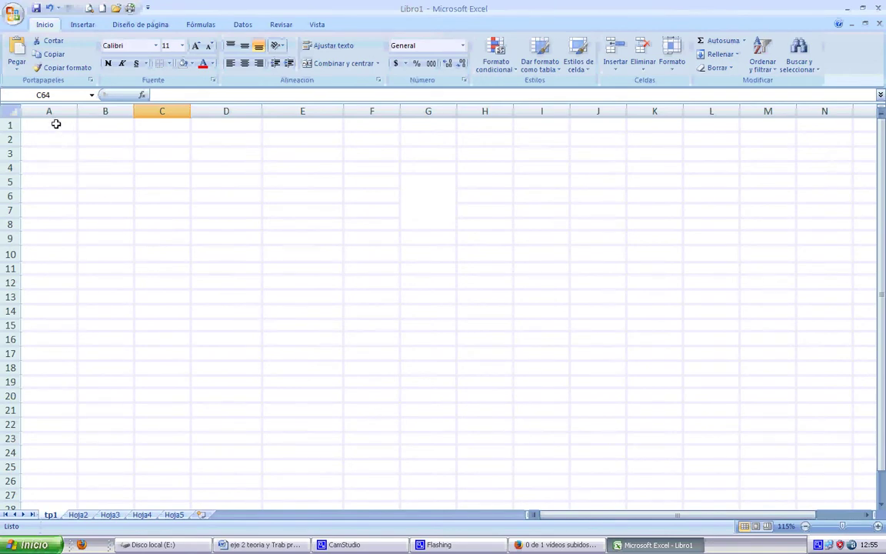
{"action": "left_click", "coordinate": [56, 123]}
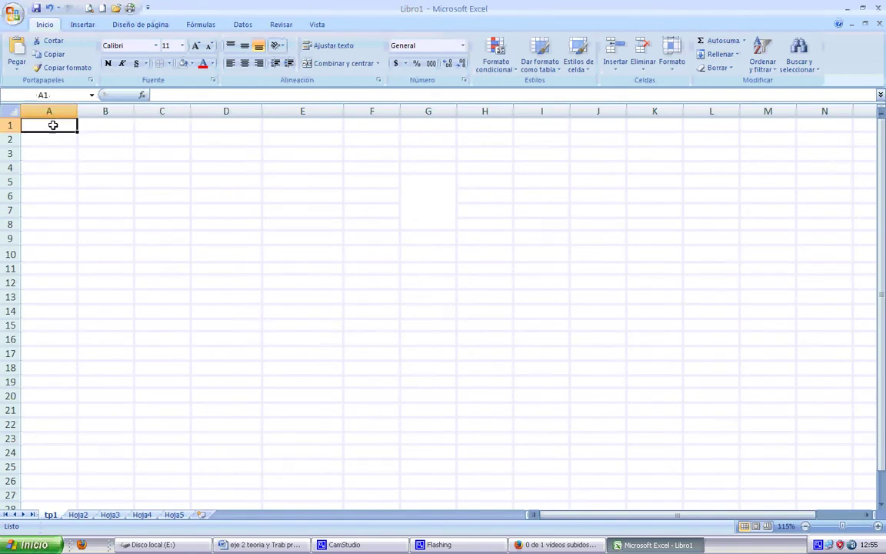
{"action": "left_click", "coordinate": [59, 181]}
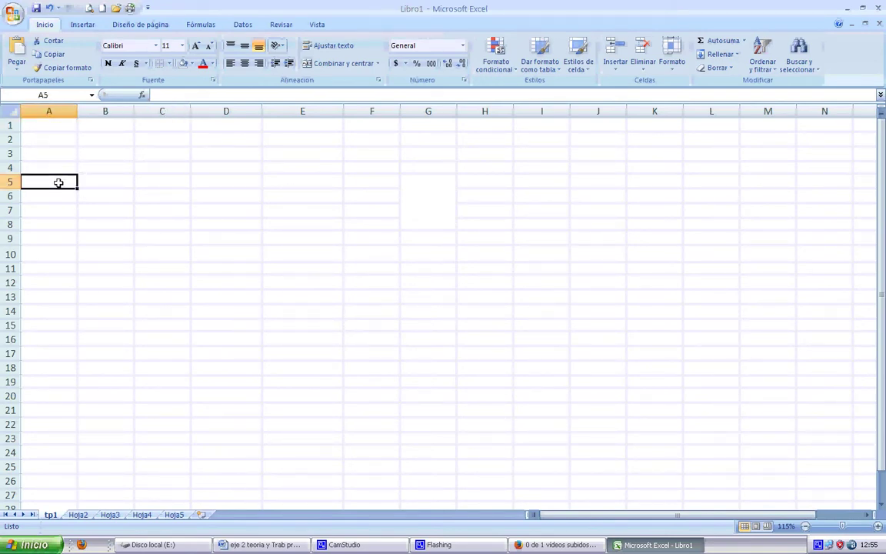
{"action": "left_click", "coordinate": [50, 123]}
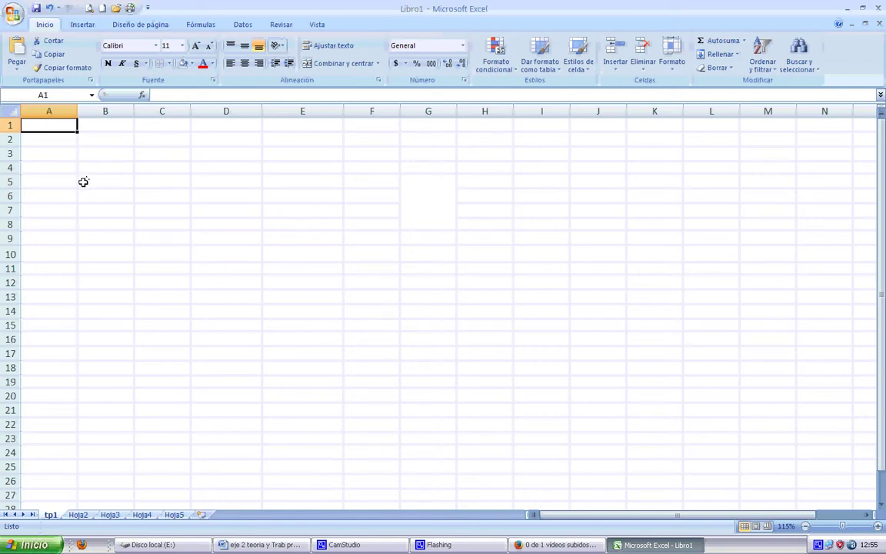
{"action": "left_click", "coordinate": [53, 139]}
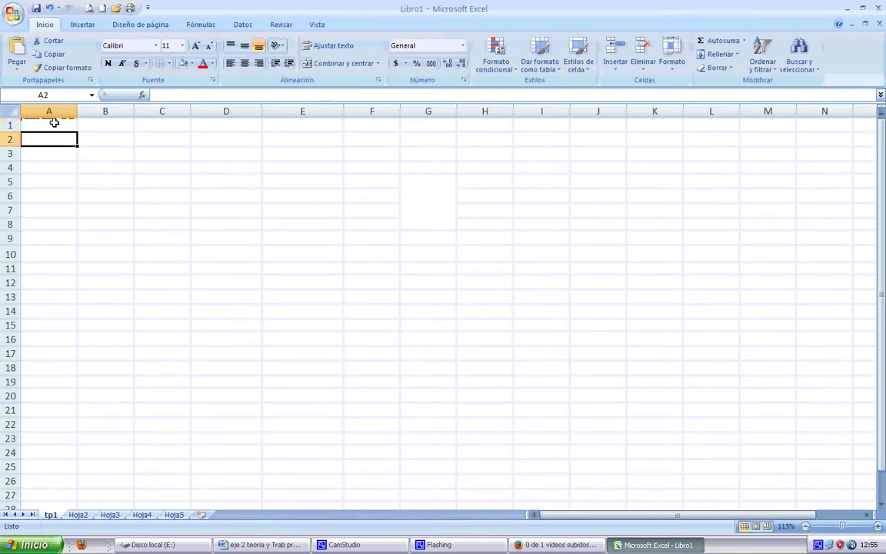
{"action": "left_click", "coordinate": [53, 125]}
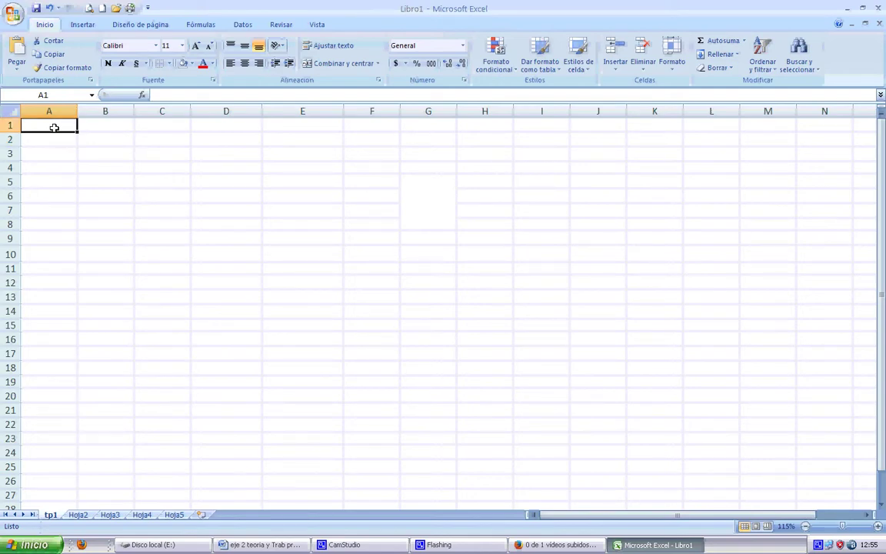
Copy the TP1 table's cells from the Num1 heading to the end of row 8 in the Word document into tp1 at A1.
{"action": "left_click", "coordinate": [240, 544]}
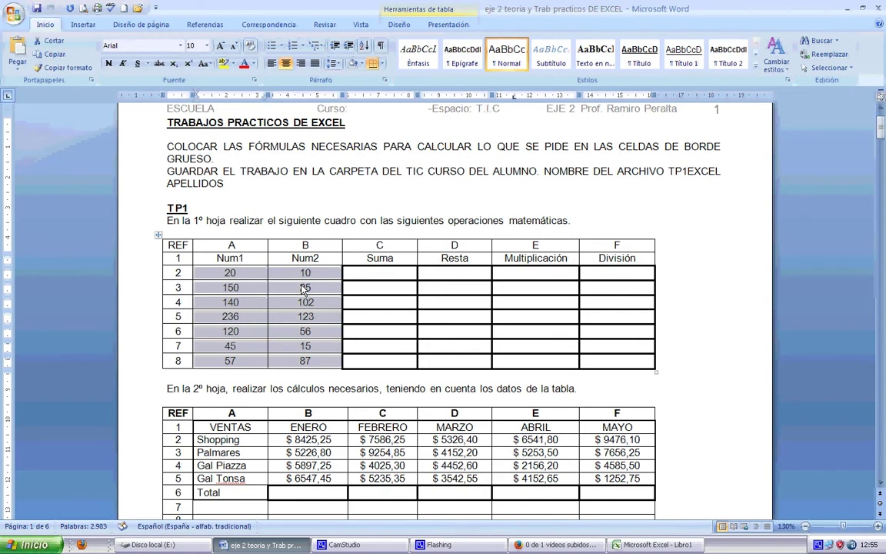
{"action": "left_click", "coordinate": [266, 288]}
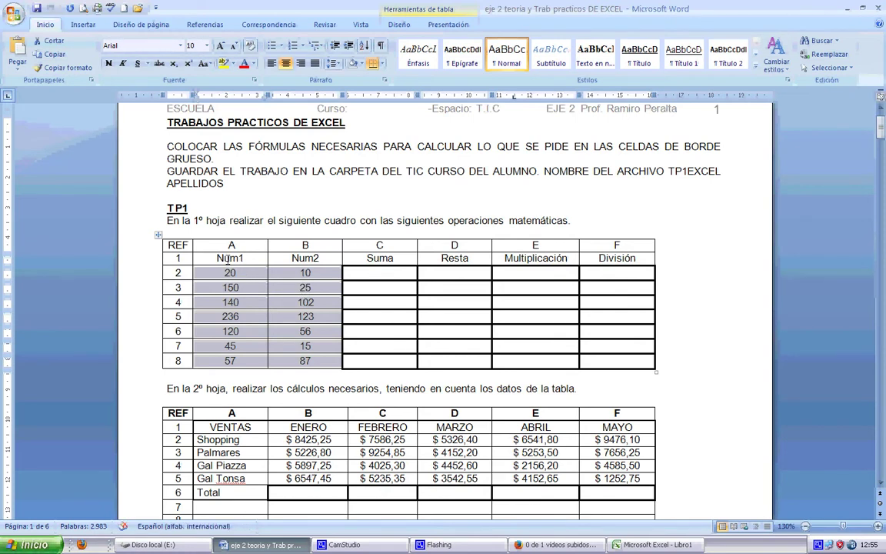
{"action": "left_click_drag", "start_coordinate": [229, 258], "coordinate": [602, 371]}
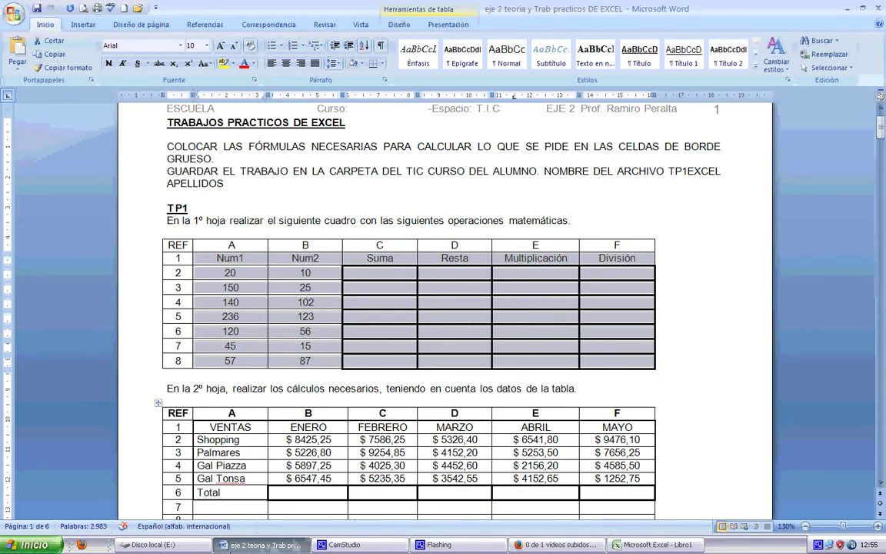
{"action": "left_click", "coordinate": [650, 545]}
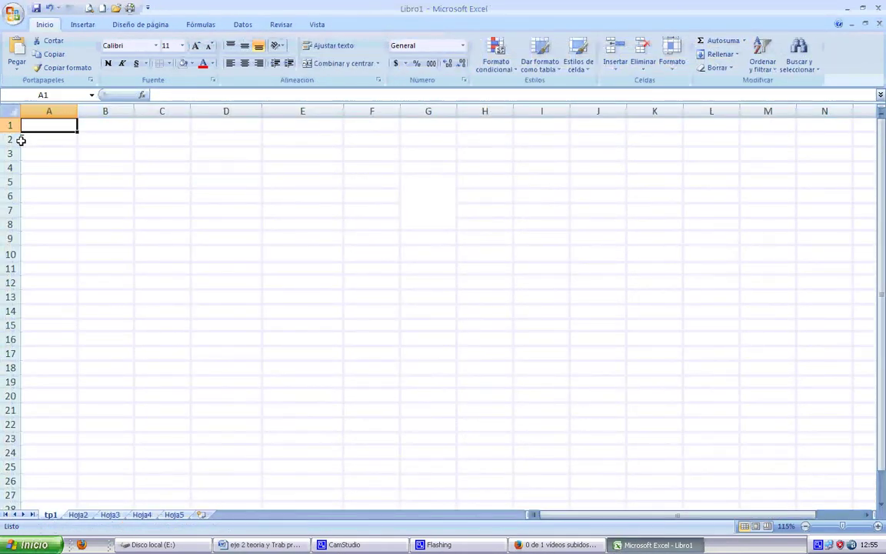
{"action": "key", "text": "ctrl+v"}
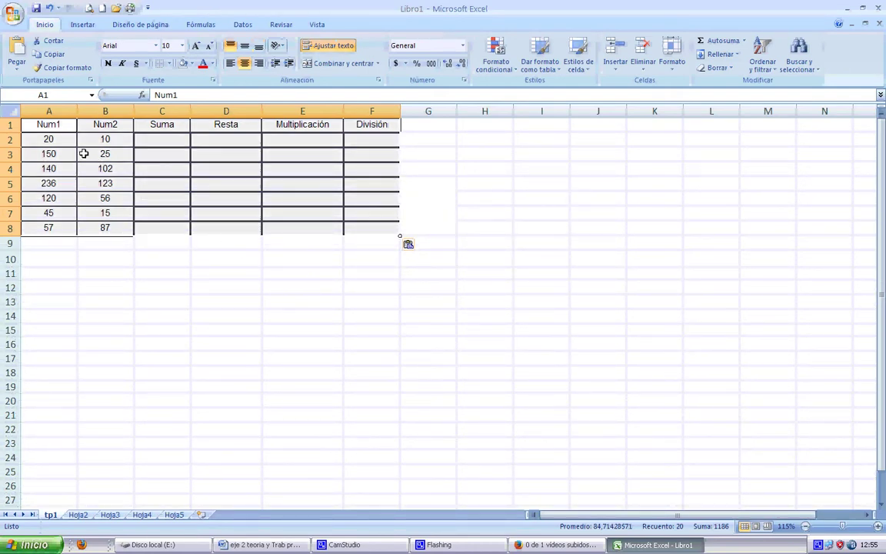
Remove all borders from the pasted table in A1:F8.
{"action": "left_click_drag", "start_coordinate": [50, 124], "coordinate": [372, 332]}
{"action": "left_click", "coordinate": [437, 404]}
{"action": "left_click_drag", "start_coordinate": [48, 124], "coordinate": [358, 227]}
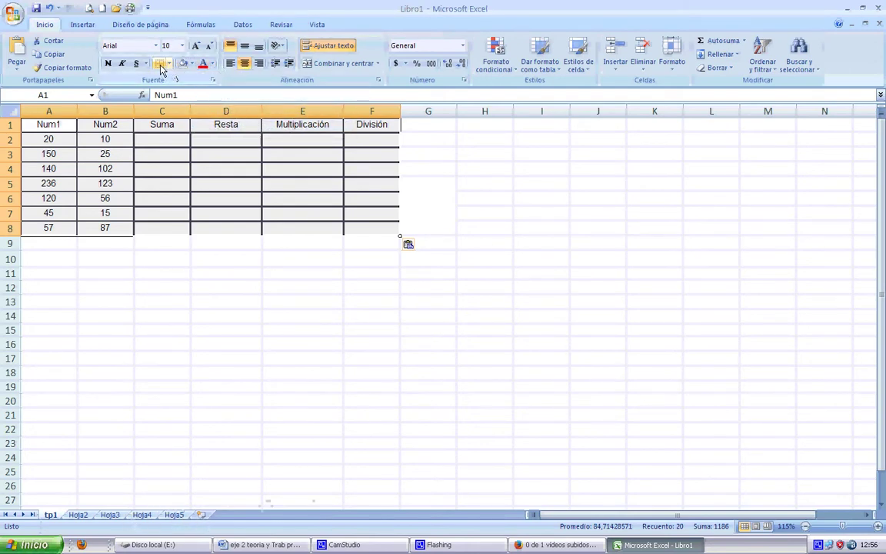
{"action": "left_click", "coordinate": [235, 309]}
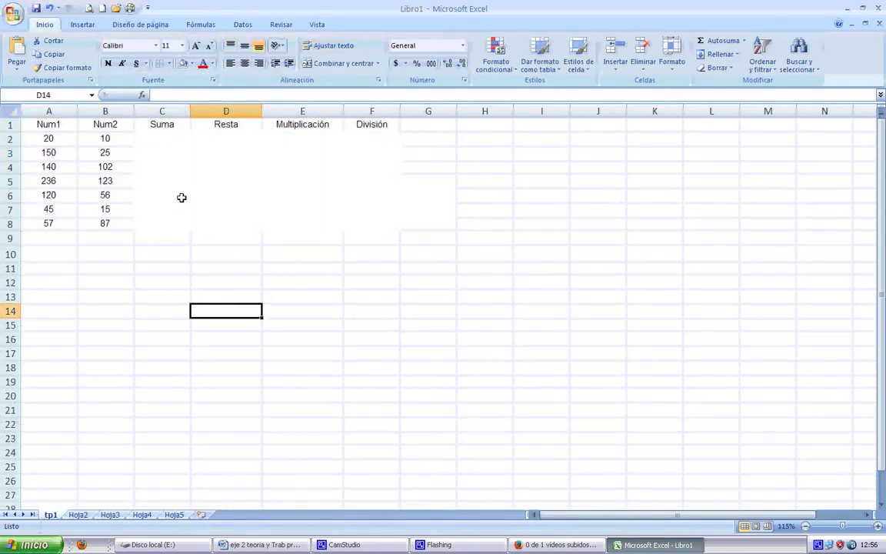
Set the empty result cells C2:F8 to no fill (Sin relleno).
{"action": "mouse_move", "coordinate": [150, 135]}
{"action": "left_mouse_down"}
{"action": "mouse_move", "coordinate": [322, 191]}
{"action": "mouse_move", "coordinate": [368, 228]}
{"action": "left_mouse_up"}
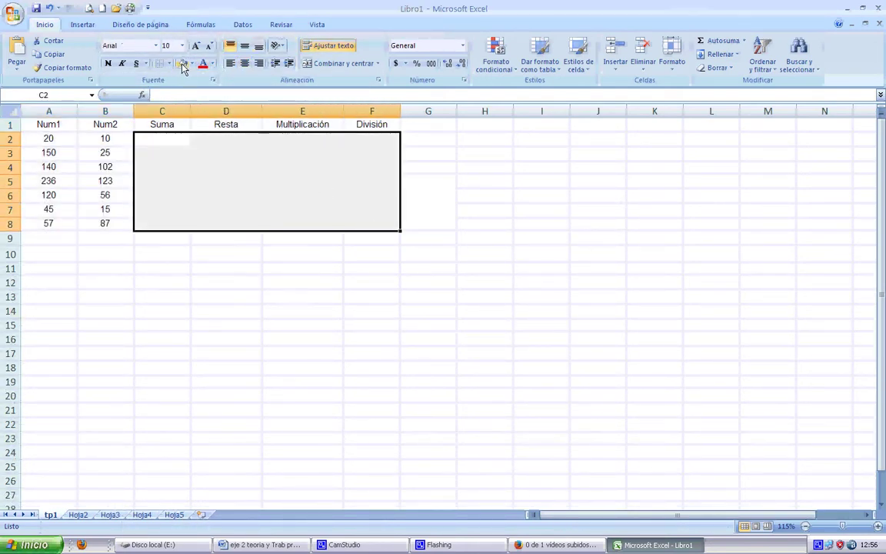
{"action": "left_click", "coordinate": [191, 64]}
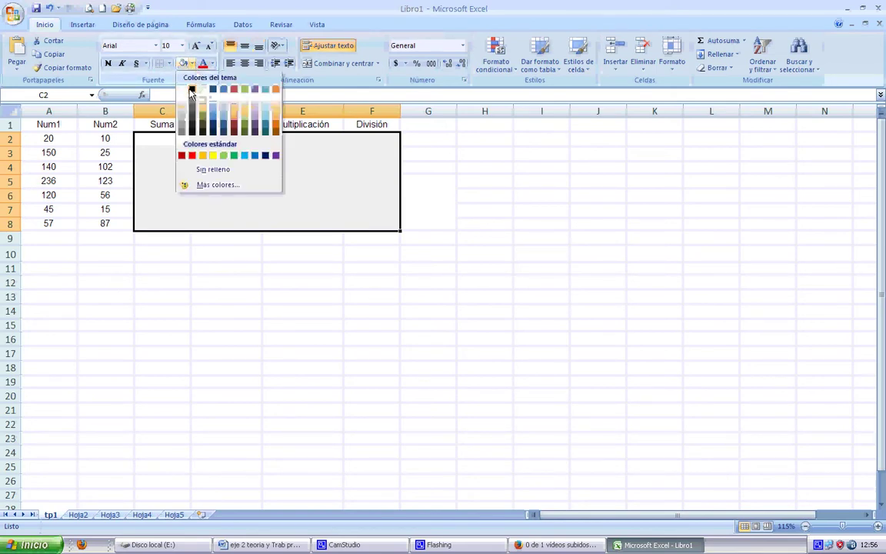
{"action": "left_click", "coordinate": [192, 169]}
{"action": "left_click", "coordinate": [288, 260]}
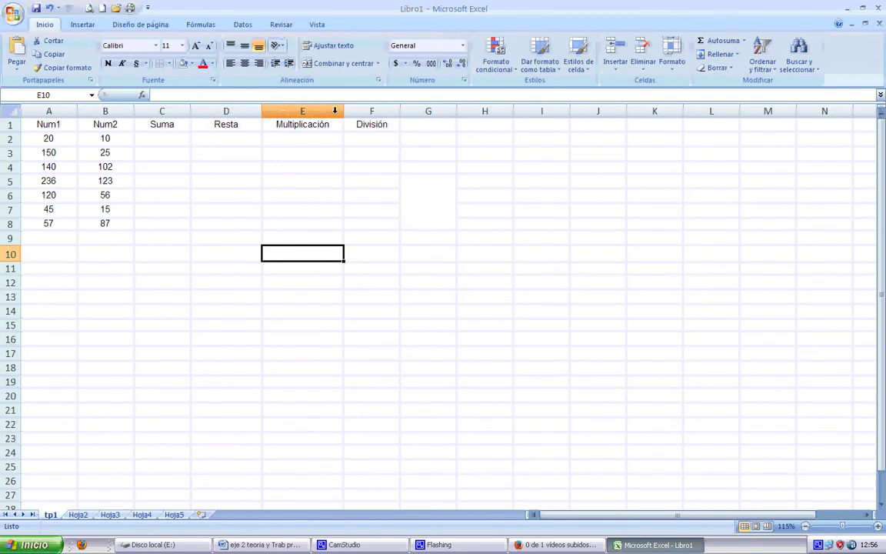
Narrow the Resta, Multiplicación and División columns (D, E and F).
{"action": "left_click", "coordinate": [306, 139]}
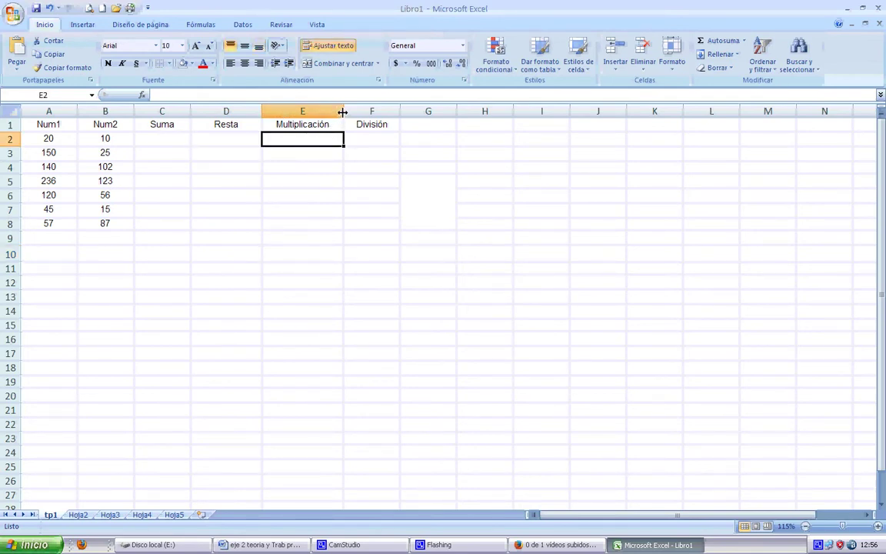
{"action": "left_click_drag", "start_coordinate": [343, 112], "coordinate": [238, 110]}
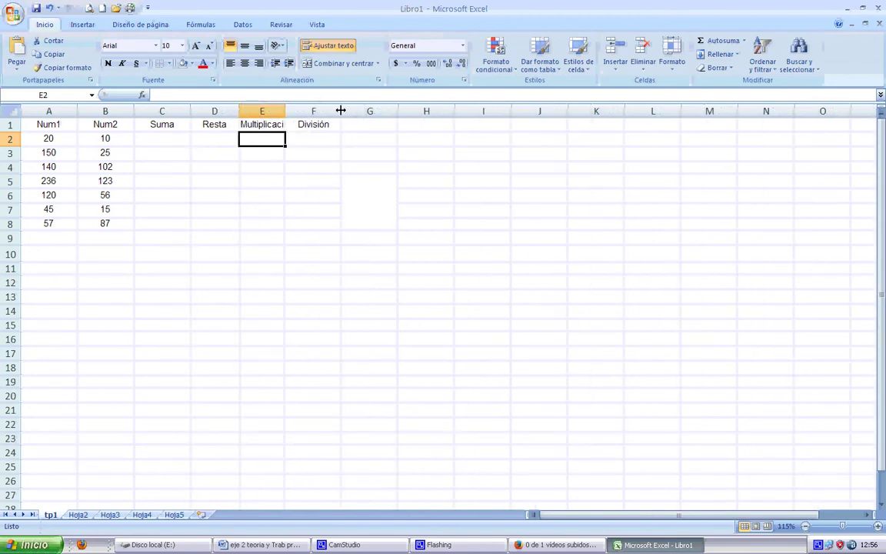
{"action": "left_click_drag", "start_coordinate": [339, 111], "coordinate": [329, 111]}
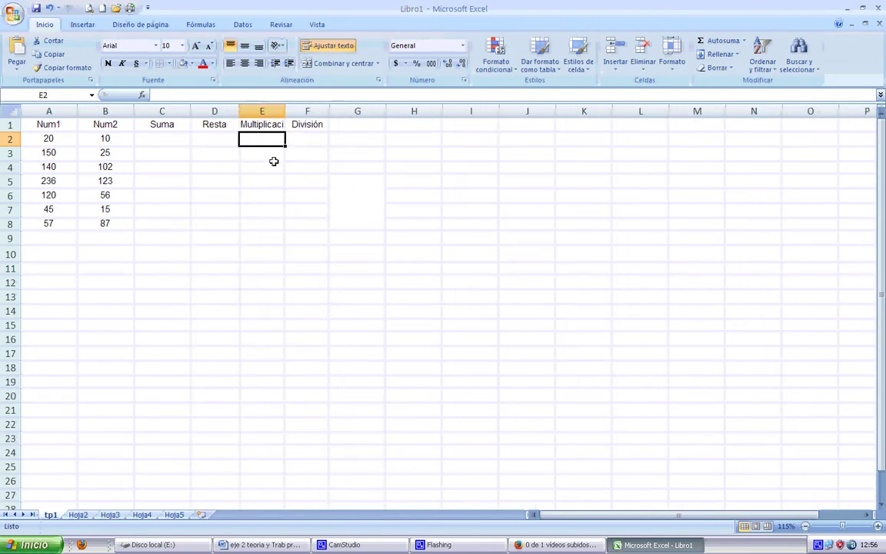
Widen column E so that its whole Multiplicación heading fits.
{"action": "left_click", "coordinate": [272, 172]}
{"action": "left_click", "coordinate": [265, 123]}
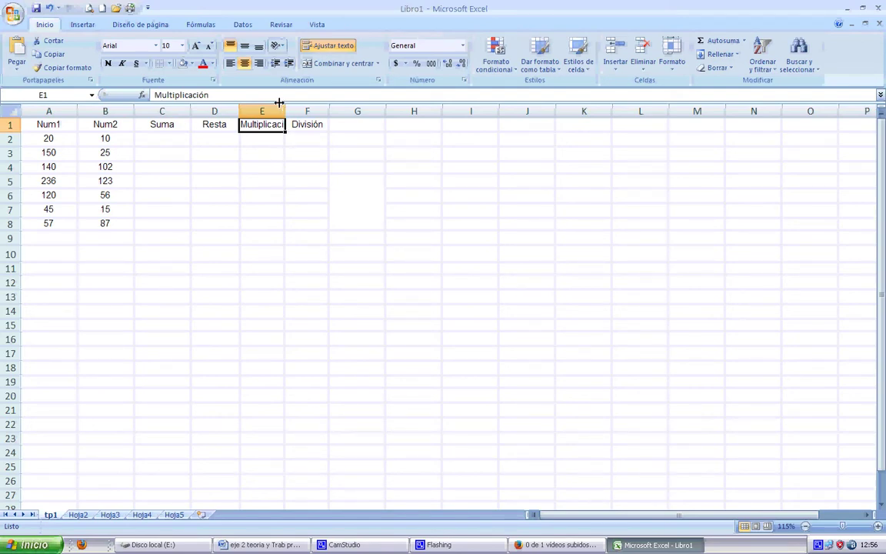
{"action": "left_click", "coordinate": [267, 178]}
{"action": "left_click", "coordinate": [263, 123]}
{"action": "left_click_drag", "start_coordinate": [285, 112], "coordinate": [308, 111]}
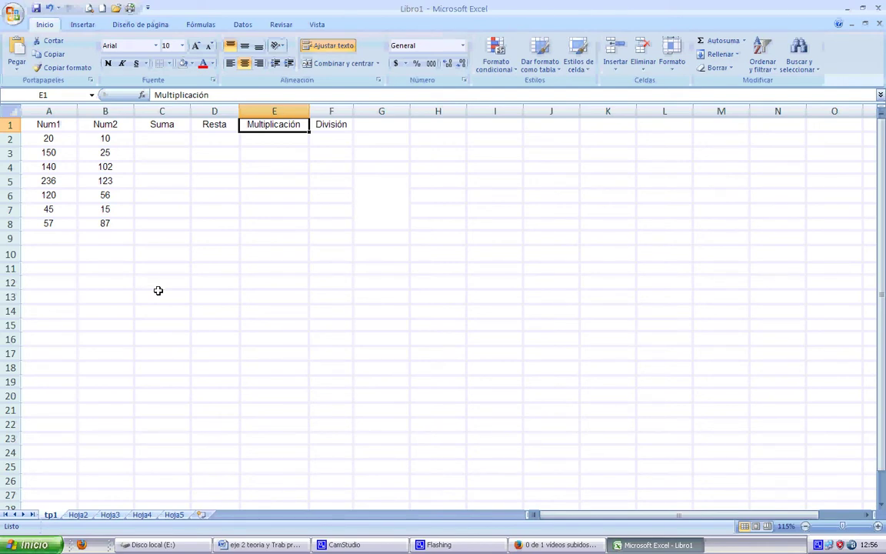
Examine the Num1 and Num2 values in A2:B8, the first Suma cell C2 and the first pair in A2:B2.
{"action": "left_click", "coordinate": [158, 290]}
{"action": "left_click_drag", "start_coordinate": [48, 139], "coordinate": [103, 219]}
{"action": "left_click", "coordinate": [187, 286]}
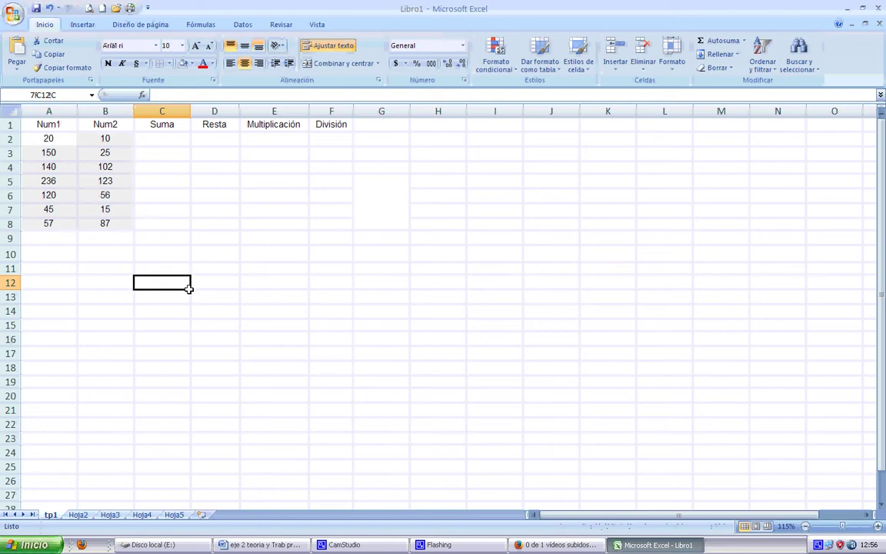
{"action": "left_click", "coordinate": [165, 139]}
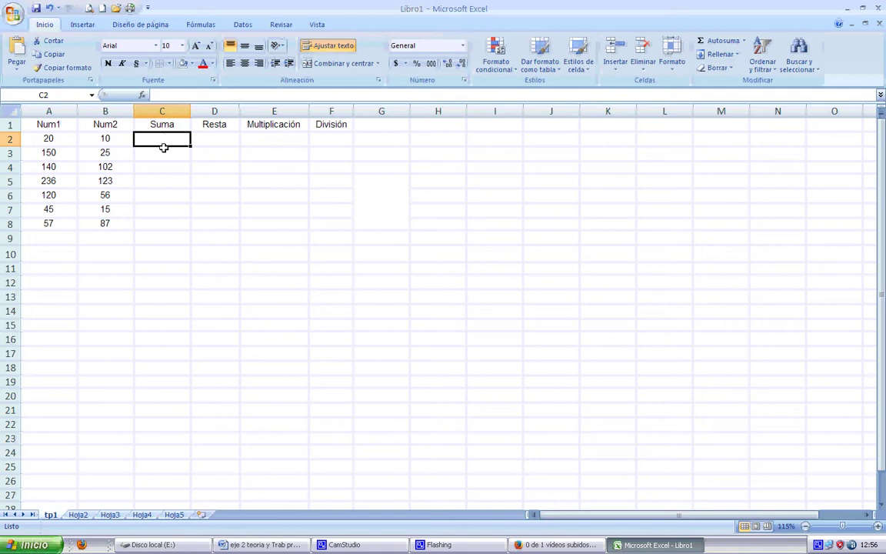
{"action": "left_click_drag", "start_coordinate": [43, 139], "coordinate": [89, 137]}
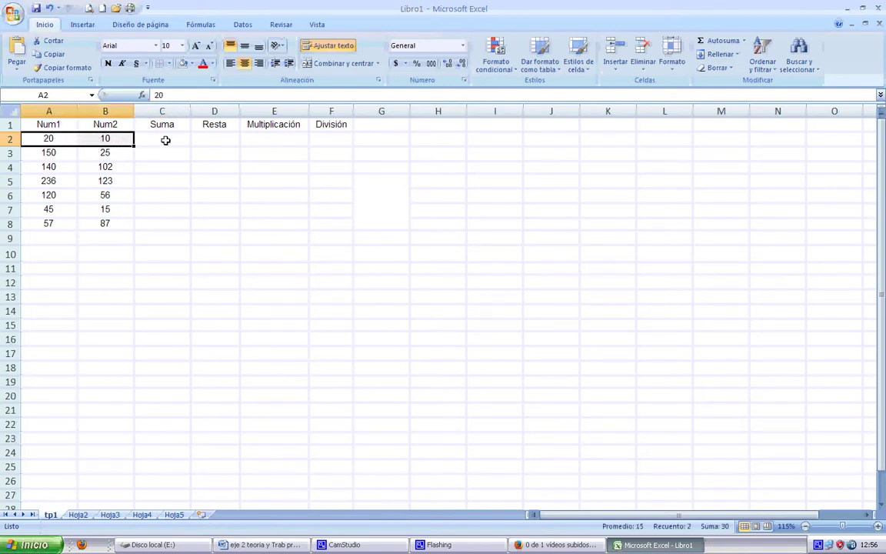
Enter the formula =A2+B2 in C2 to add the first Num1 and Num2 values.
{"action": "left_click", "coordinate": [165, 140]}
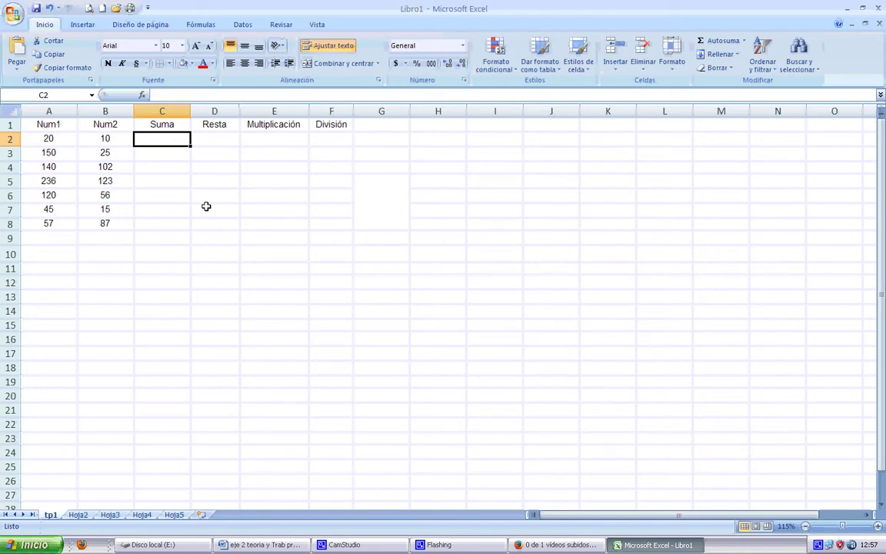
{"action": "type", "text": "="}
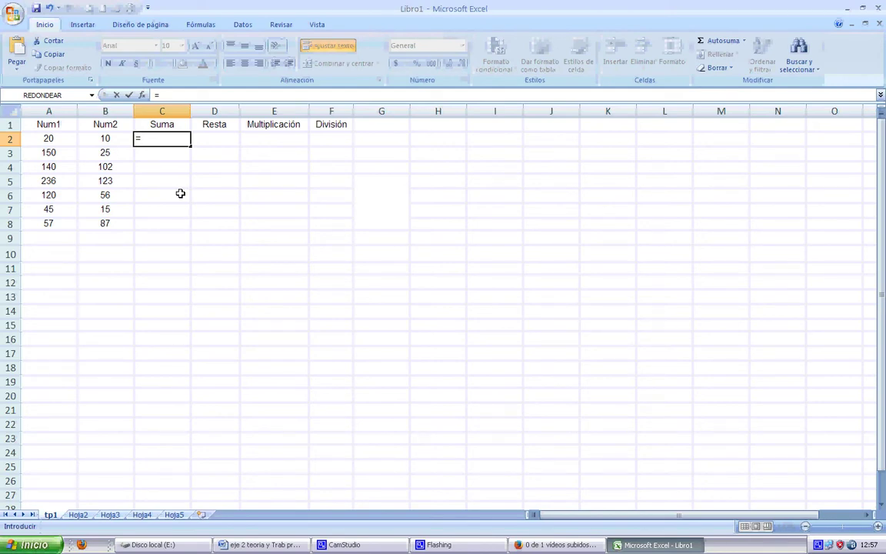
{"action": "left_click", "coordinate": [50, 138]}
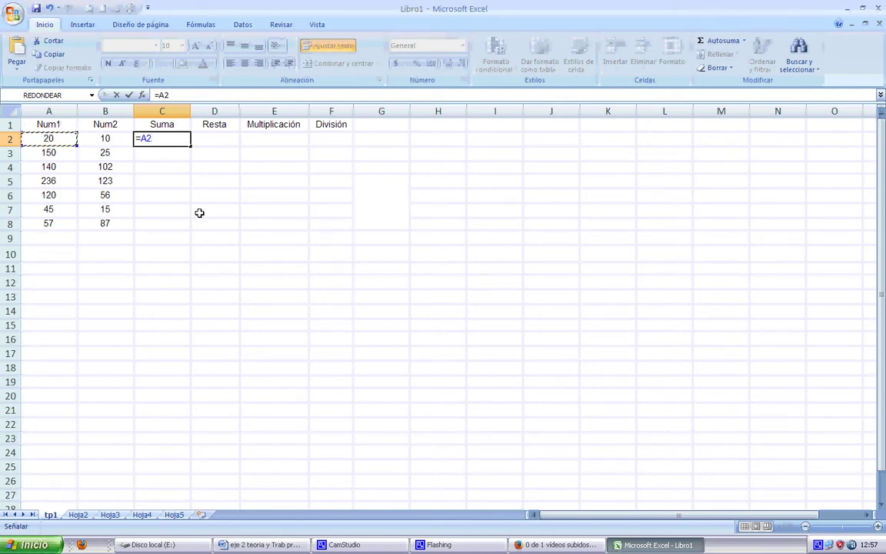
{"action": "type", "text": "+"}
{"action": "left_click", "coordinate": [104, 138]}
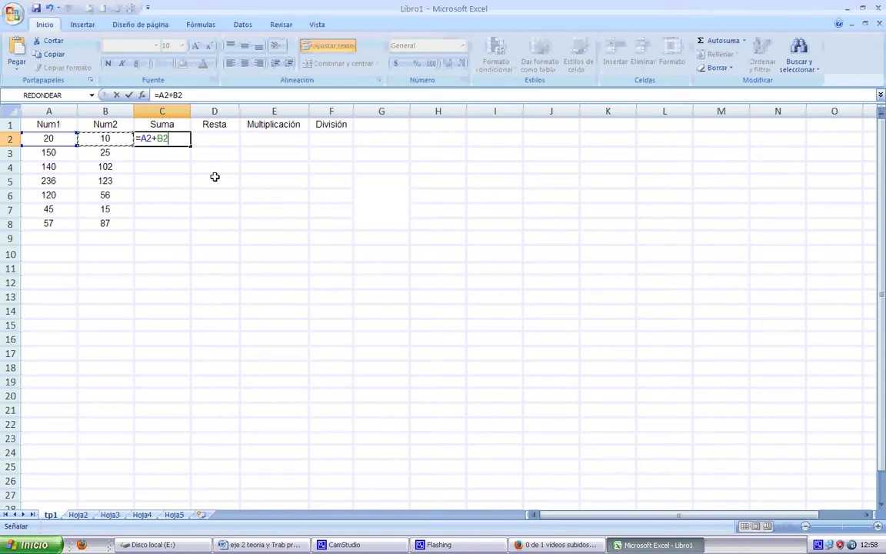
{"action": "key", "text": "Return"}
{"action": "left_click", "coordinate": [206, 263]}
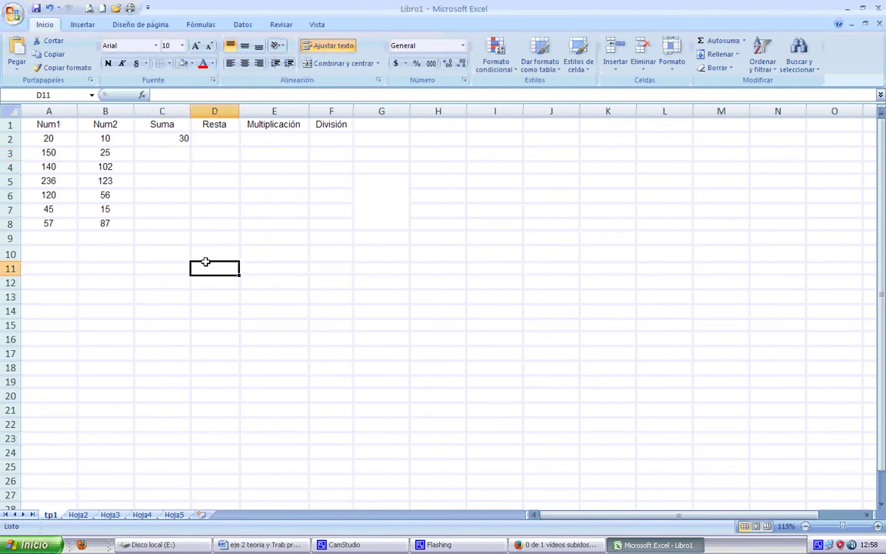
Inspect the formula in C2 and the cells it refers to, leaving it as it is.
{"action": "left_click", "coordinate": [180, 137]}
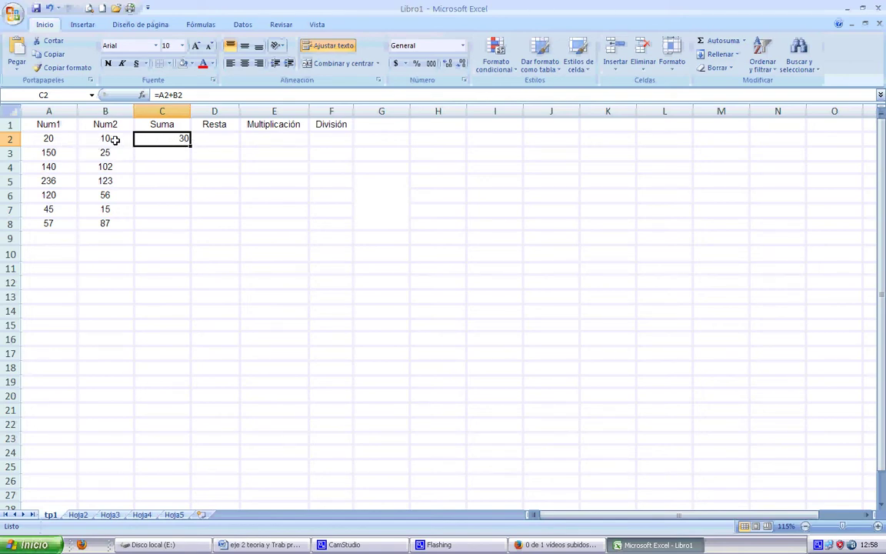
{"action": "left_click", "coordinate": [164, 149]}
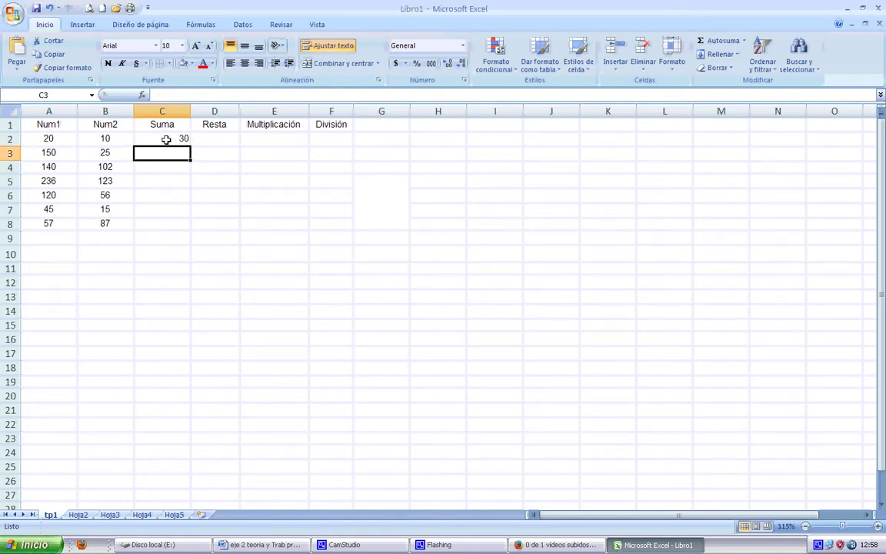
{"action": "left_click", "coordinate": [165, 140]}
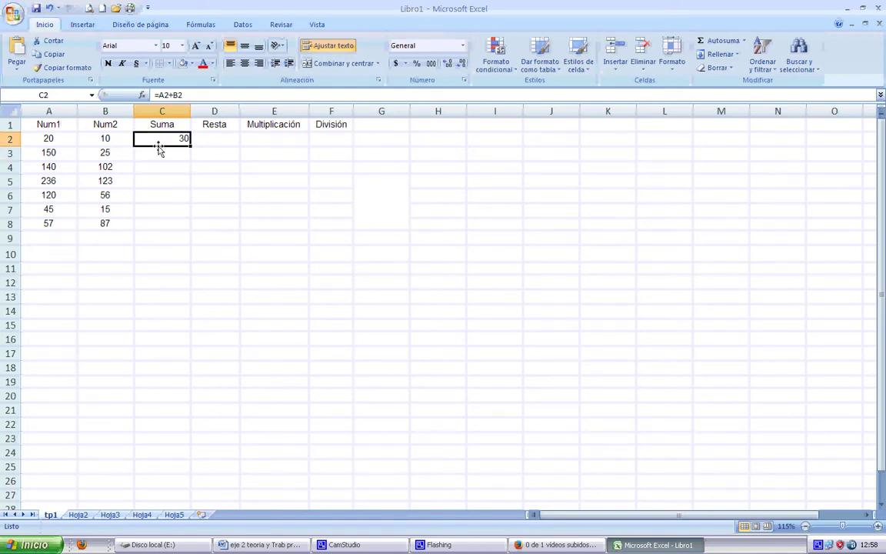
{"action": "left_click", "coordinate": [176, 95]}
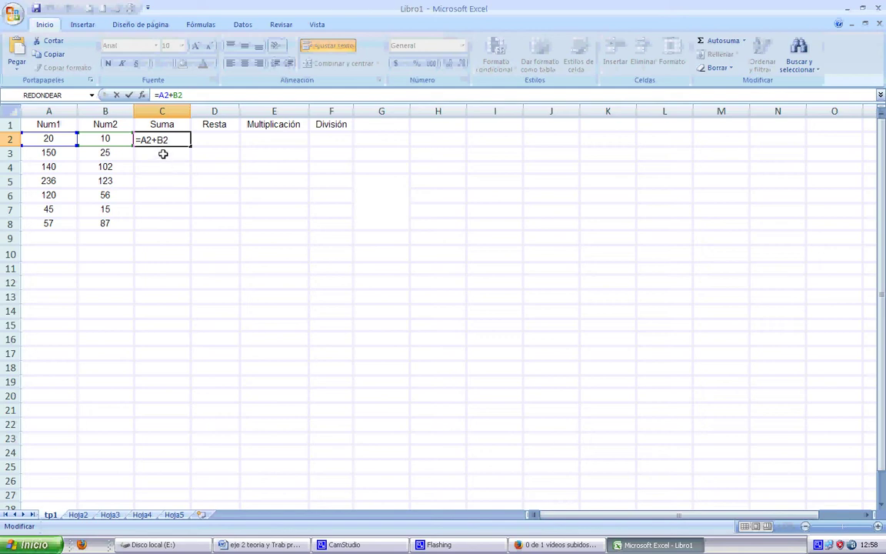
{"action": "left_click", "coordinate": [163, 153]}
Set A2 to 30 and B2 to 20 to test the recalculation, and check the sum in C2.
{"action": "left_click", "coordinate": [52, 140]}
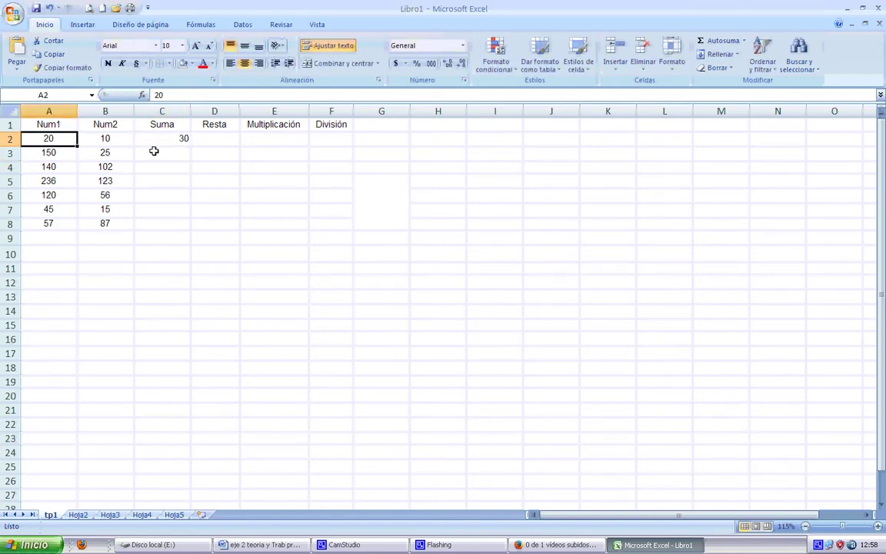
{"action": "type", "text": "30"}
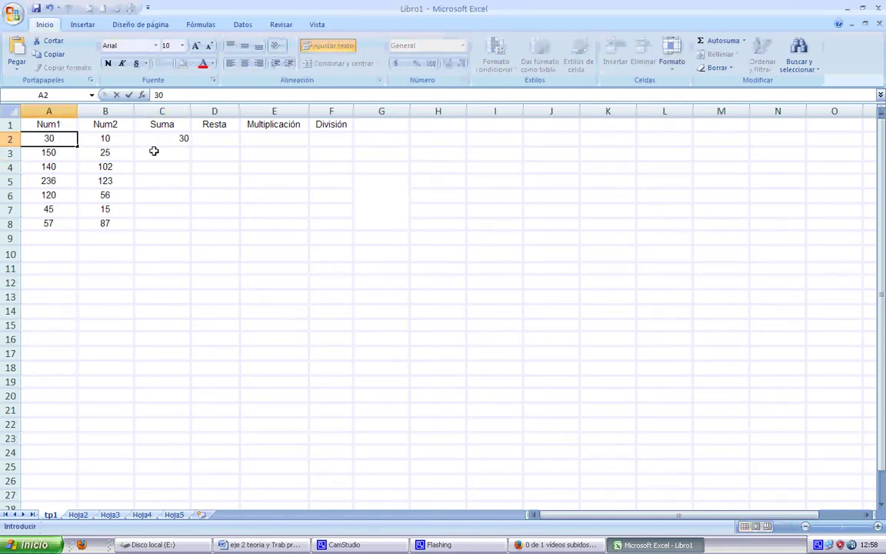
{"action": "key", "text": "Return"}
{"action": "left_click", "coordinate": [105, 137]}
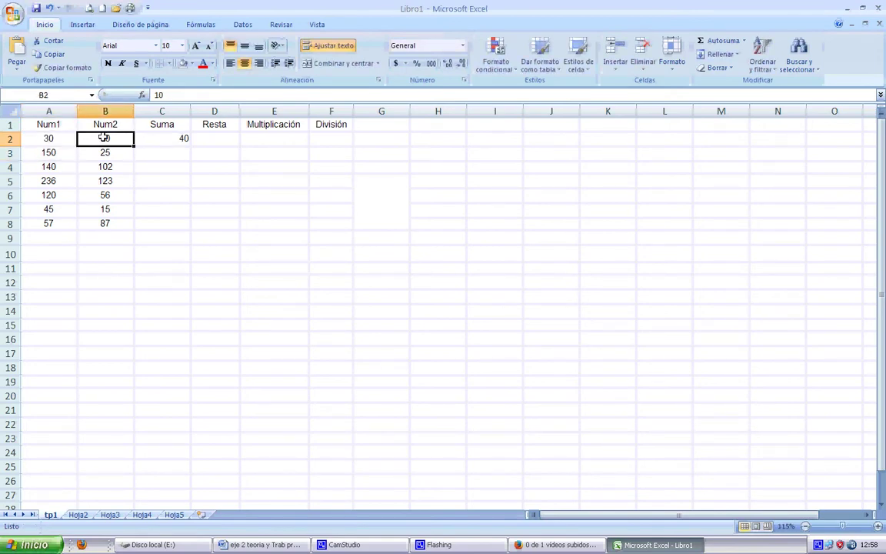
{"action": "type", "text": "20"}
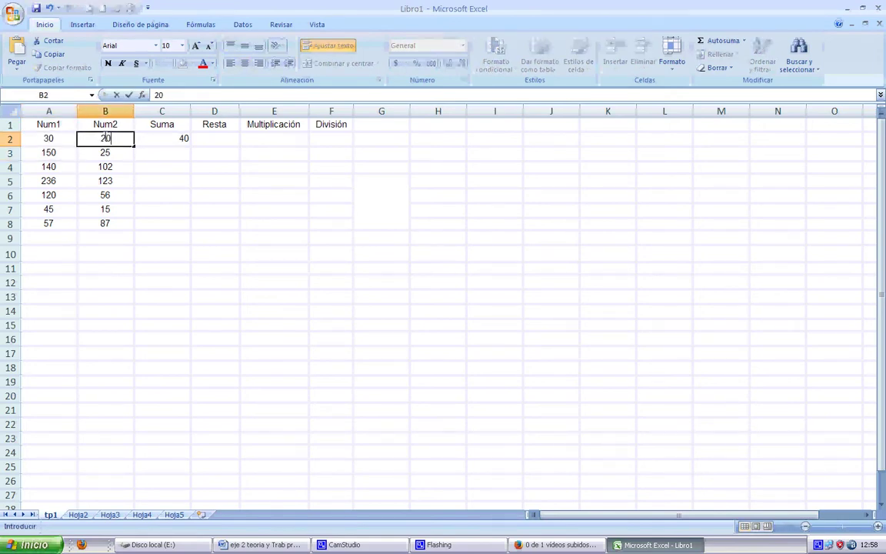
{"action": "key", "text": "Return"}
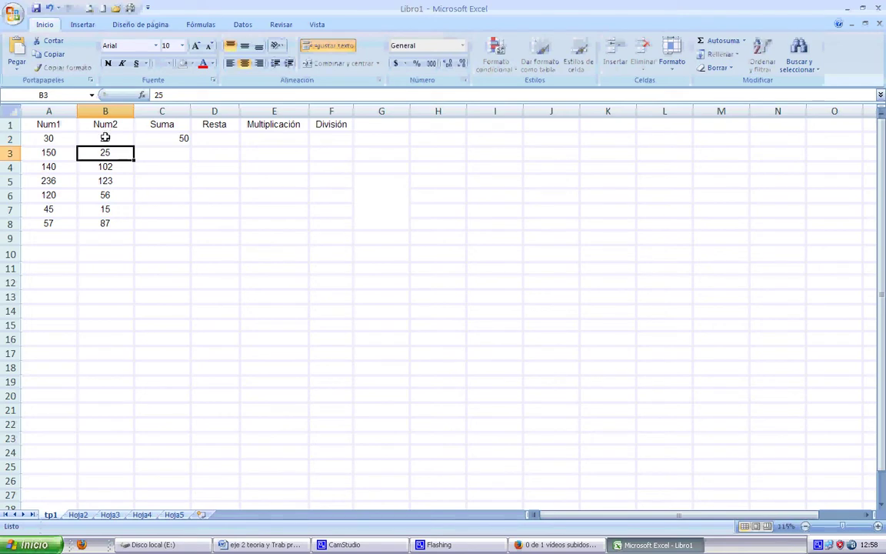
{"action": "left_click", "coordinate": [177, 140]}
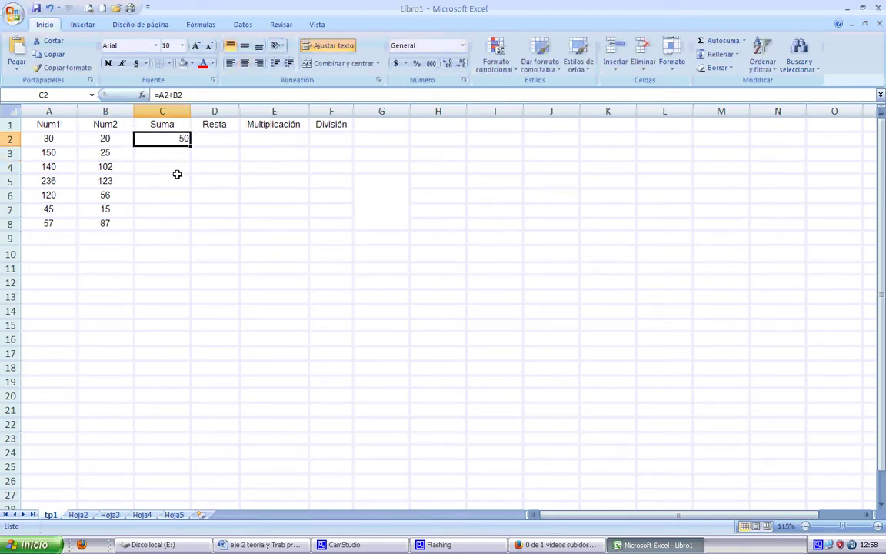
Add A3 and B3 in C3 with AutoSum as =SUMA(A3:B3) and review the resulting formula.
{"action": "left_click", "coordinate": [162, 155]}
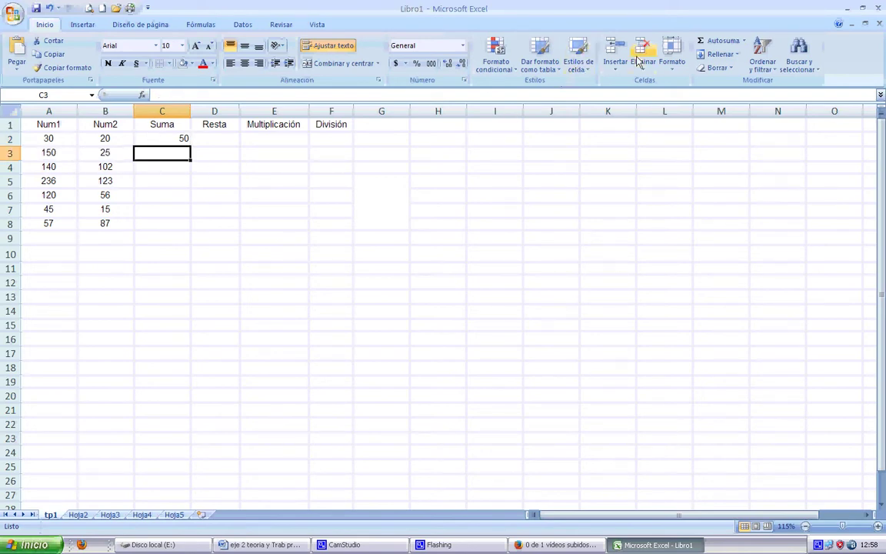
{"action": "left_click", "coordinate": [721, 45]}
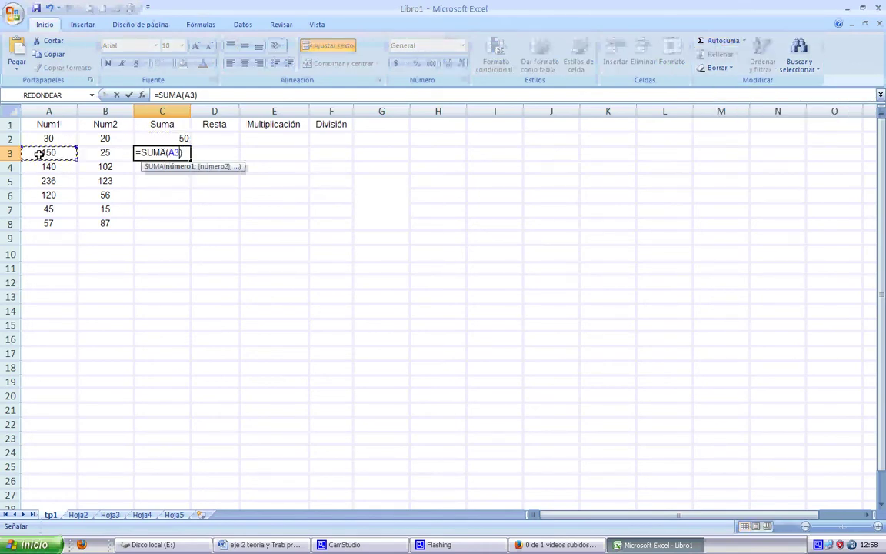
{"action": "left_click_drag", "start_coordinate": [38, 152], "coordinate": [103, 151]}
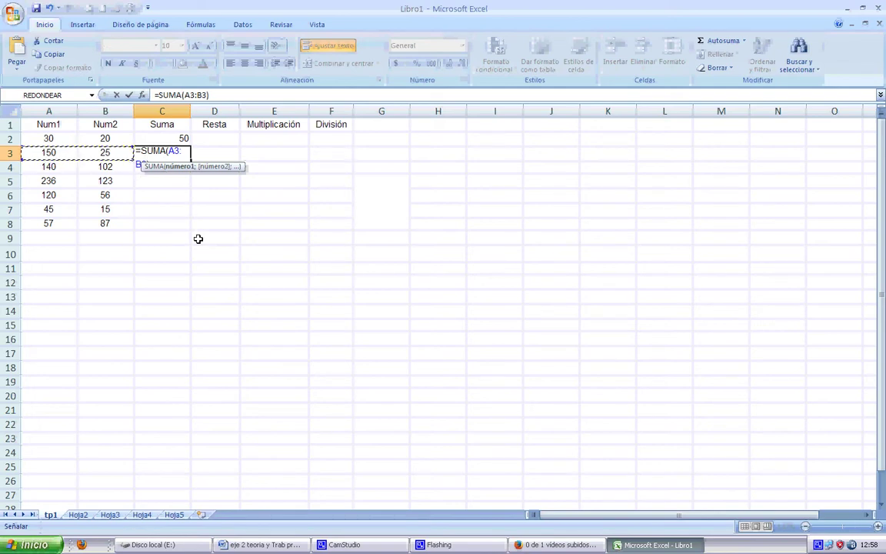
{"action": "key", "text": "Return"}
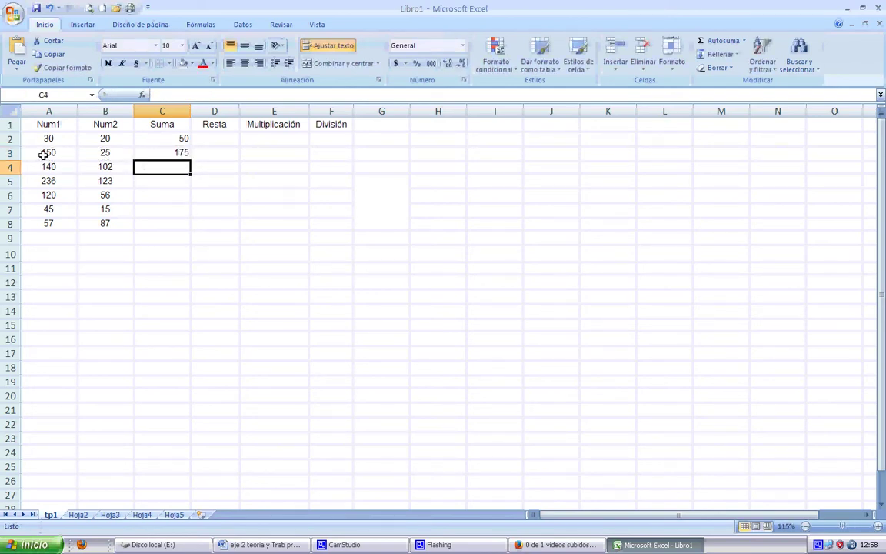
{"action": "left_click", "coordinate": [173, 153]}
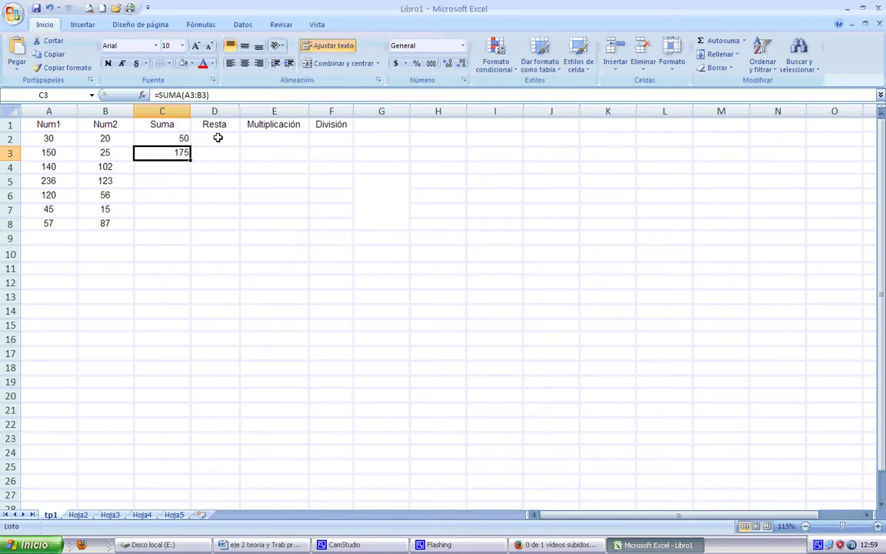
{"action": "left_click", "coordinate": [152, 320]}
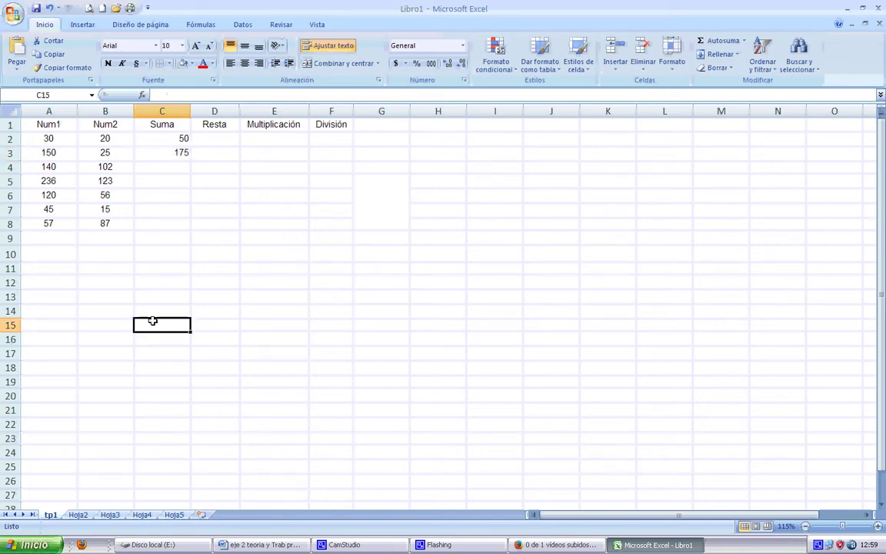
Clear the AutoSum formula from C3 and return to the first sum in C2.
{"action": "left_click", "coordinate": [177, 153]}
{"action": "key", "text": "Delete"}
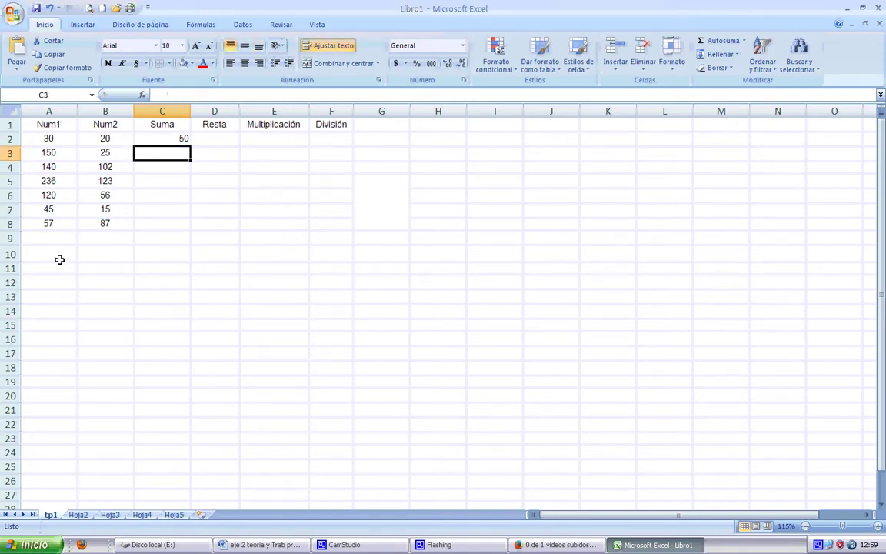
{"action": "left_click", "coordinate": [175, 140]}
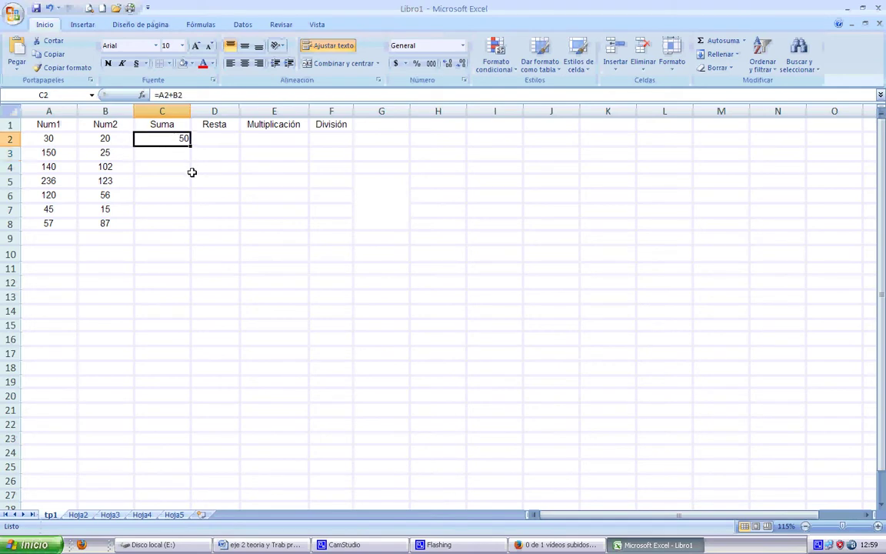
Enter the formula =A3+B3 in C3 to add the second Num1 and Num2 values.
{"action": "left_click", "coordinate": [178, 153]}
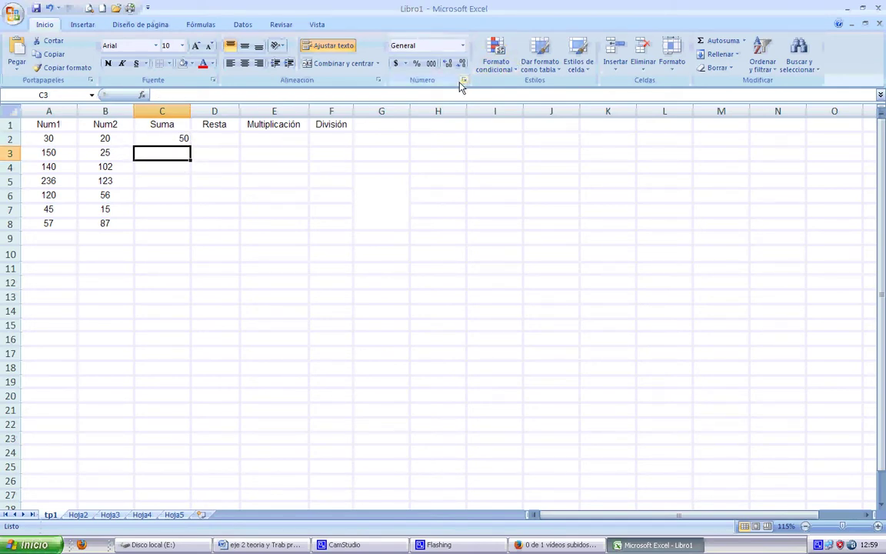
{"action": "type", "text": "="}
{"action": "left_click", "coordinate": [67, 151]}
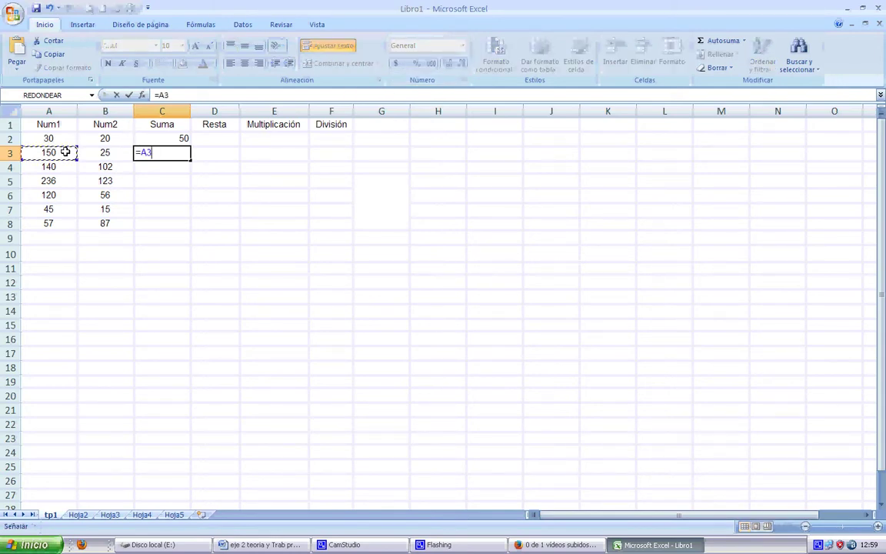
{"action": "type", "text": "+"}
{"action": "left_click", "coordinate": [106, 152]}
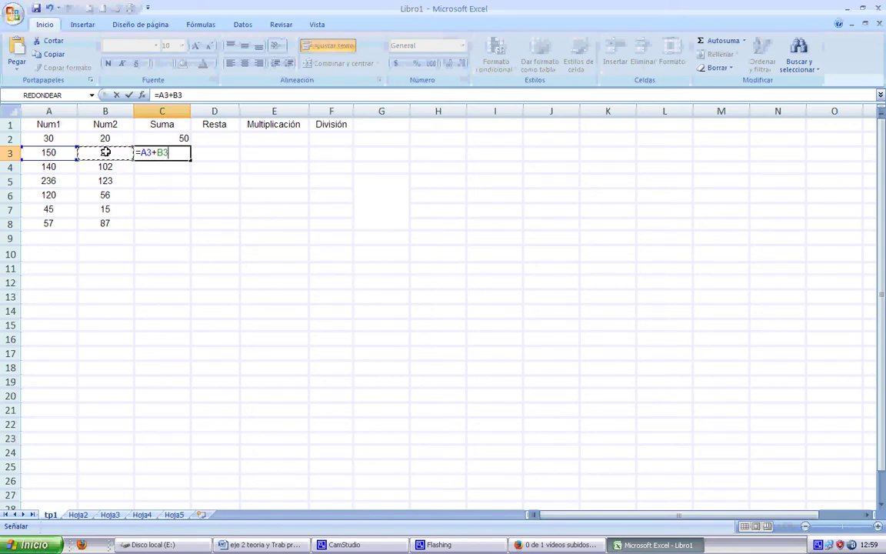
{"action": "key", "text": "Return"}
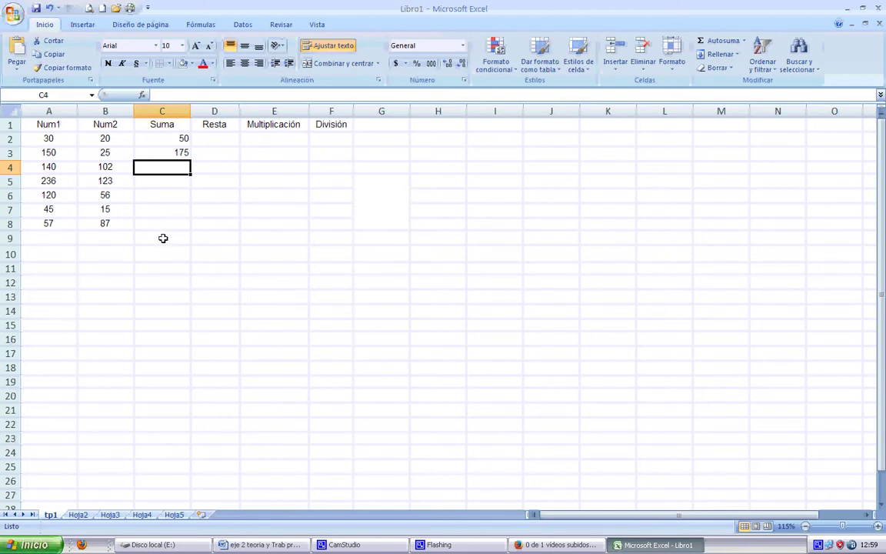
Delete the =A3+B3 formula from C3 and select the Suma formula in C2.
{"action": "left_click", "coordinate": [177, 152]}
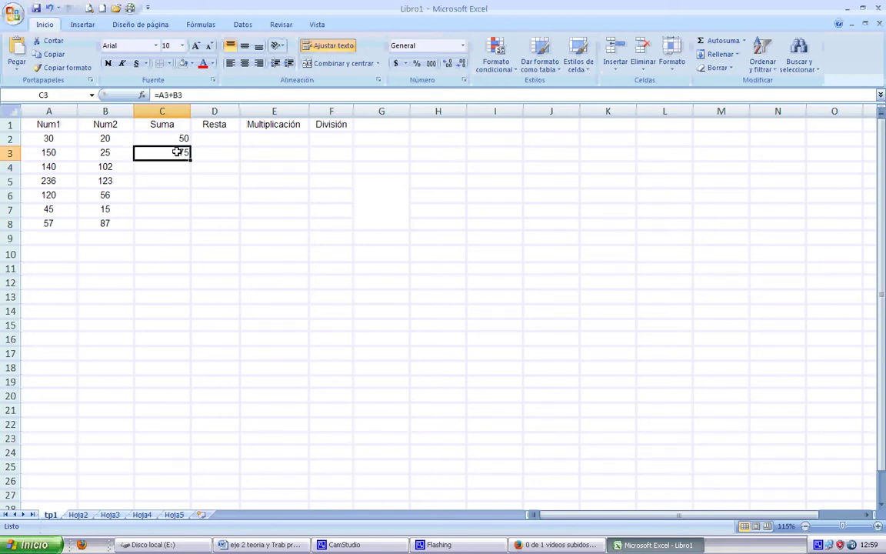
{"action": "key", "text": "Delete"}
{"action": "left_click", "coordinate": [177, 139]}
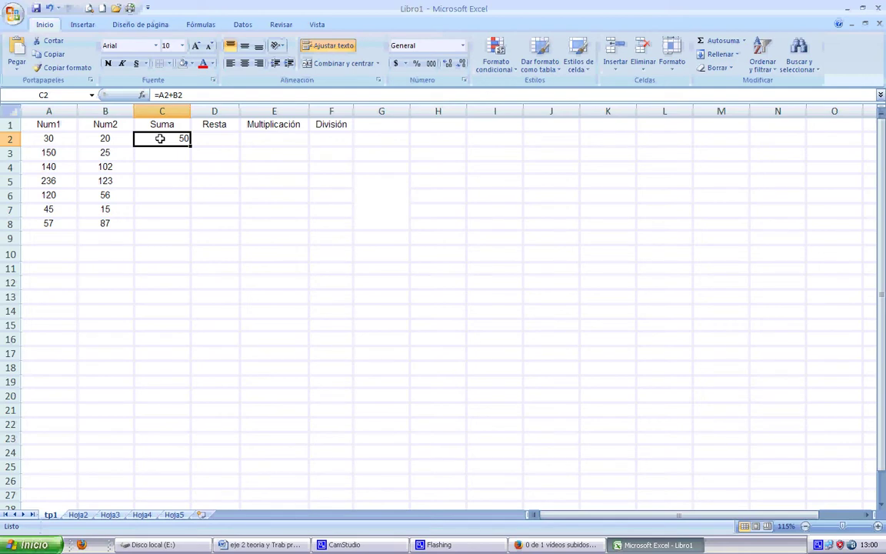
Move the Suma formula from C2 to C15 and back to C2 to demonstrate moving a cell.
{"action": "left_click_drag", "start_coordinate": [160, 138], "coordinate": [361, 207]}
{"action": "left_click", "coordinate": [159, 136]}
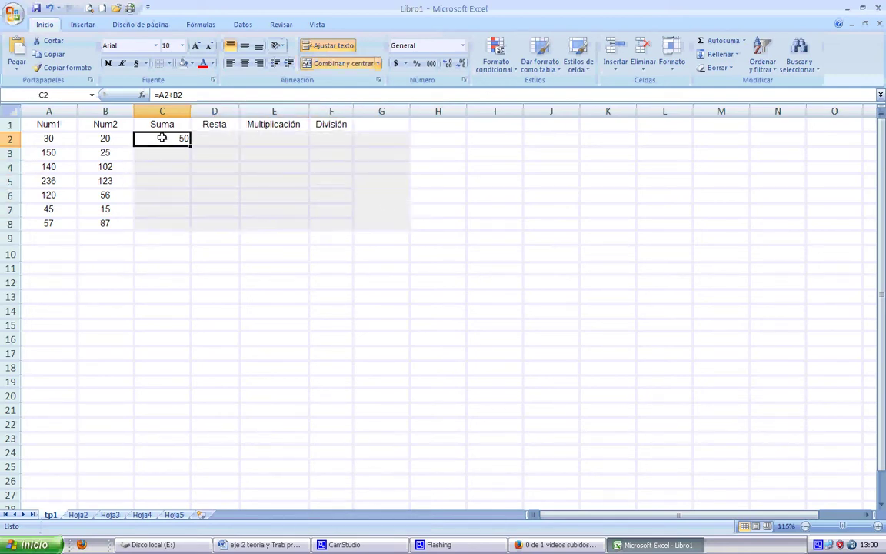
{"action": "mouse_move", "coordinate": [163, 138]}
{"action": "left_mouse_down"}
{"action": "mouse_move", "coordinate": [230, 203]}
{"action": "mouse_move", "coordinate": [394, 222]}
{"action": "mouse_move", "coordinate": [383, 166]}
{"action": "mouse_move", "coordinate": [235, 207]}
{"action": "mouse_move", "coordinate": [321, 340]}
{"action": "mouse_move", "coordinate": [370, 217]}
{"action": "mouse_move", "coordinate": [183, 177]}
{"action": "mouse_move", "coordinate": [344, 280]}
{"action": "mouse_move", "coordinate": [346, 197]}
{"action": "mouse_move", "coordinate": [149, 138]}
{"action": "left_mouse_up"}
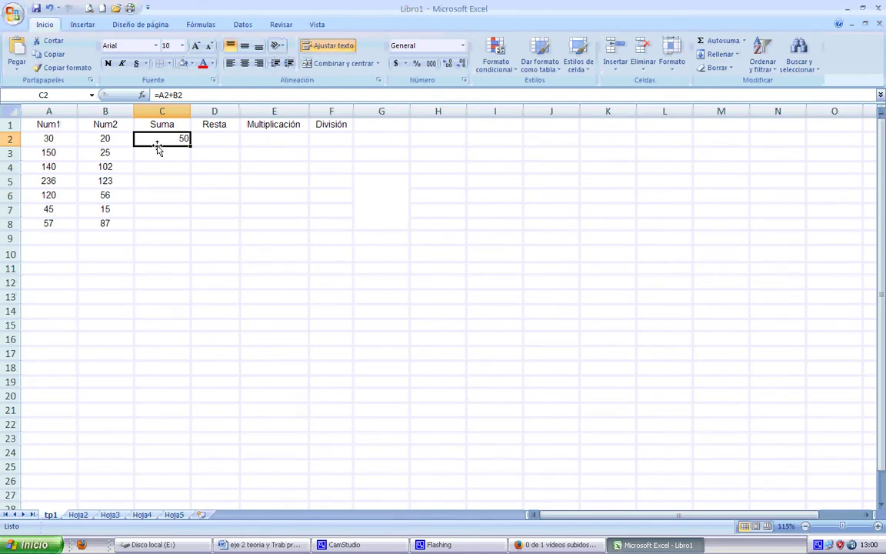
{"action": "left_click_drag", "start_coordinate": [157, 149], "coordinate": [168, 338]}
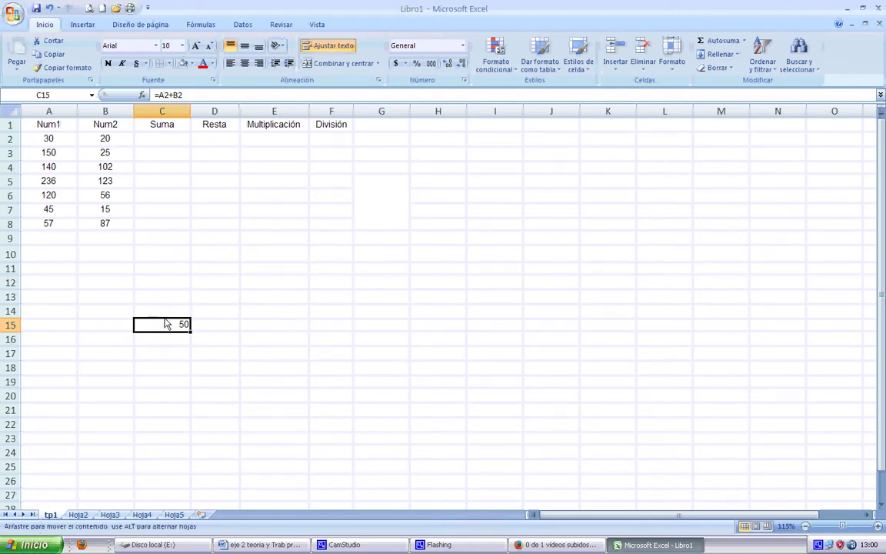
{"action": "left_click_drag", "start_coordinate": [167, 324], "coordinate": [163, 151]}
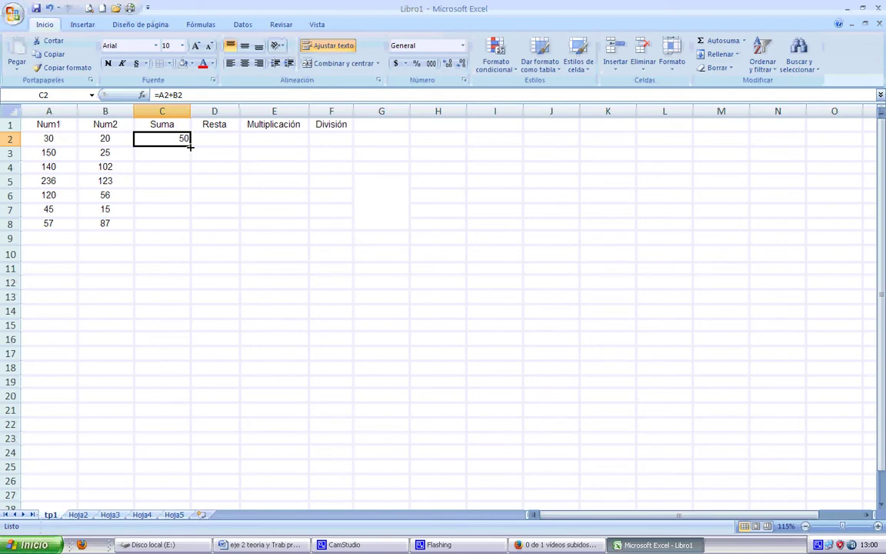
Fill the C2 formula down through C8 to calculate the Suma column for every row.
{"action": "scroll", "coordinate": [188, 146], "scroll_direction": "up", "scroll_amount": 1}
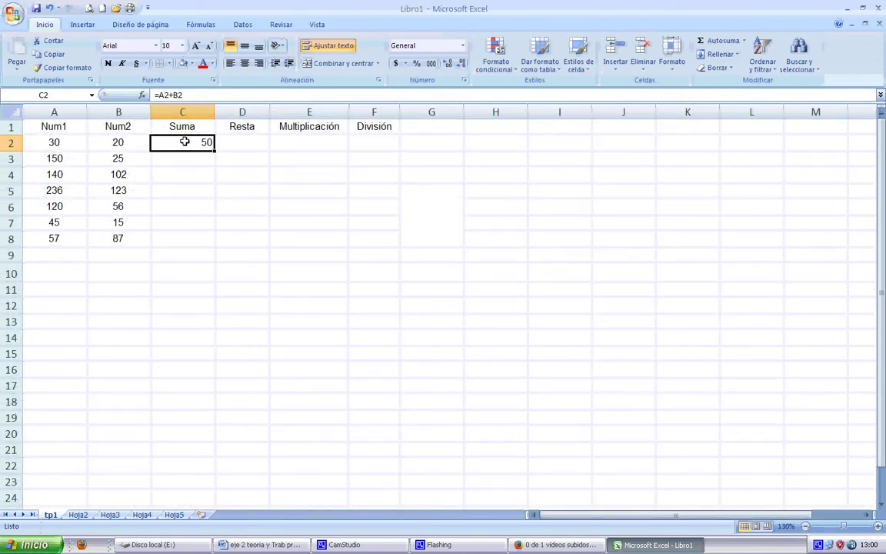
{"action": "left_click_drag", "start_coordinate": [184, 141], "coordinate": [184, 255]}
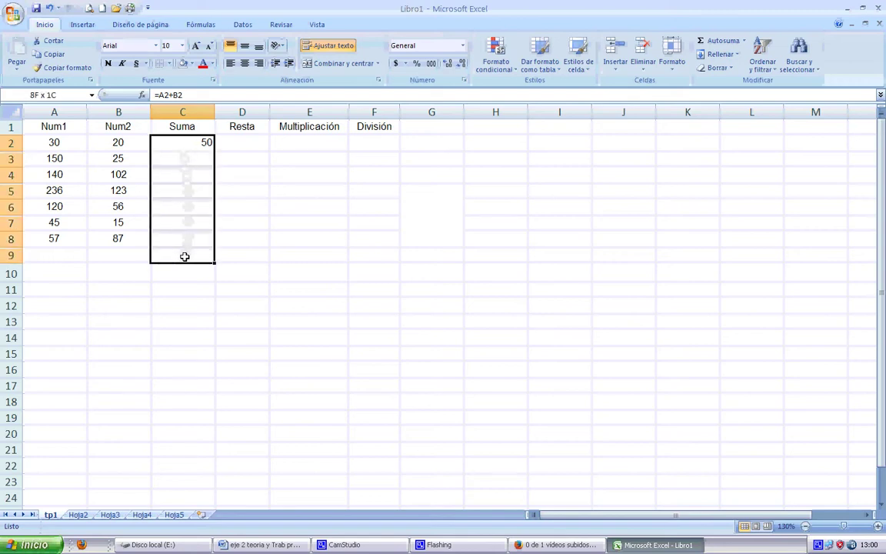
{"action": "left_click", "coordinate": [238, 163]}
{"action": "left_click", "coordinate": [179, 142]}
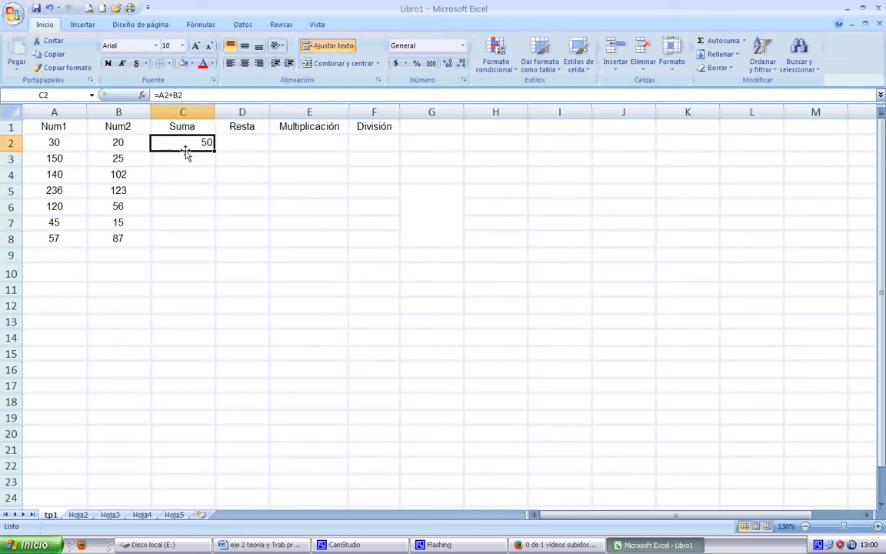
{"action": "left_click_drag", "start_coordinate": [184, 152], "coordinate": [205, 243]}
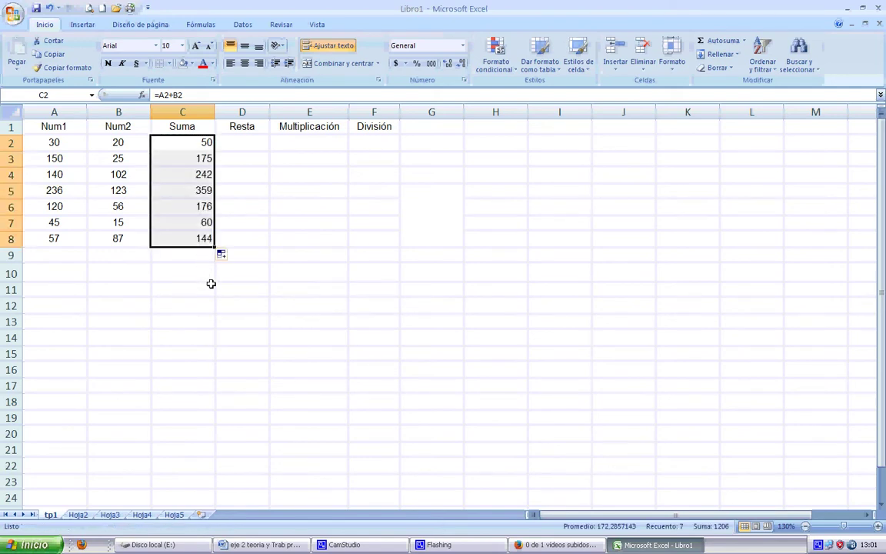
Examine the filled formulas in the Suma column cell by cell, comparing the row references from C2 downward.
{"action": "left_click", "coordinate": [205, 283]}
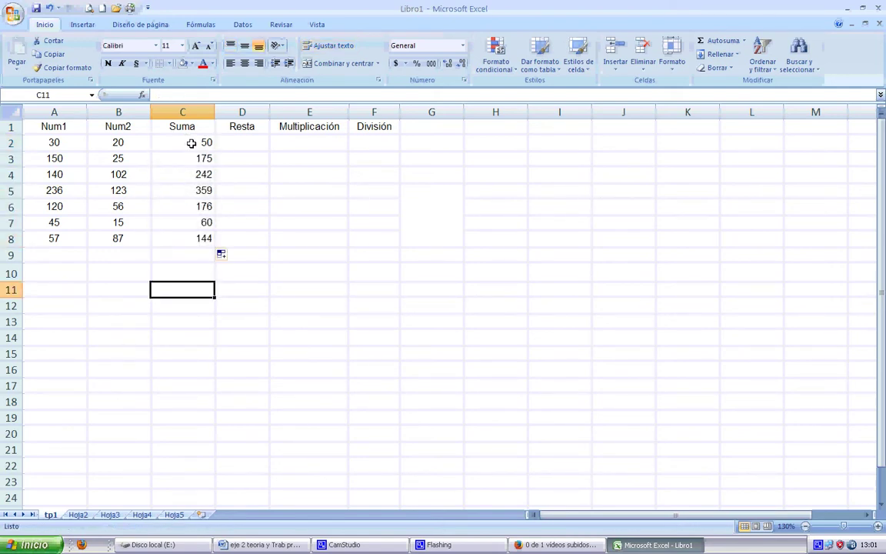
{"action": "left_click", "coordinate": [190, 142]}
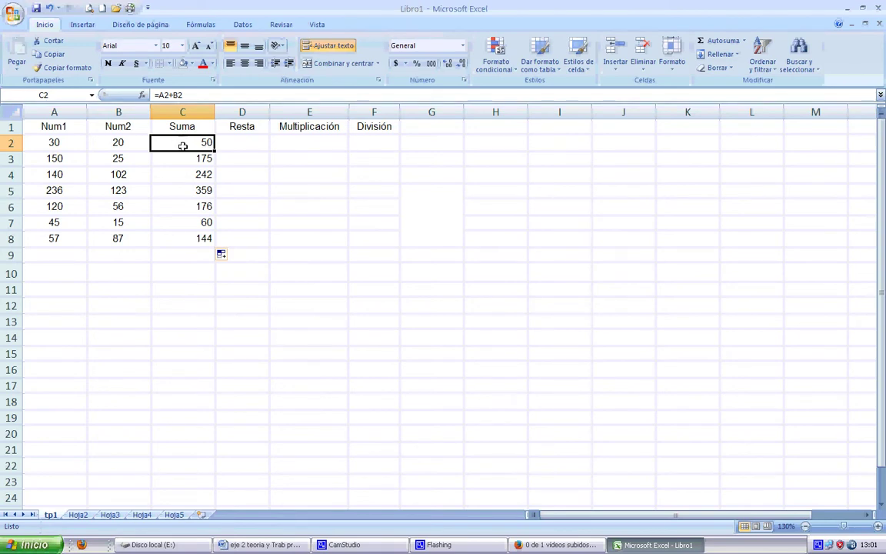
{"action": "left_click", "coordinate": [190, 160]}
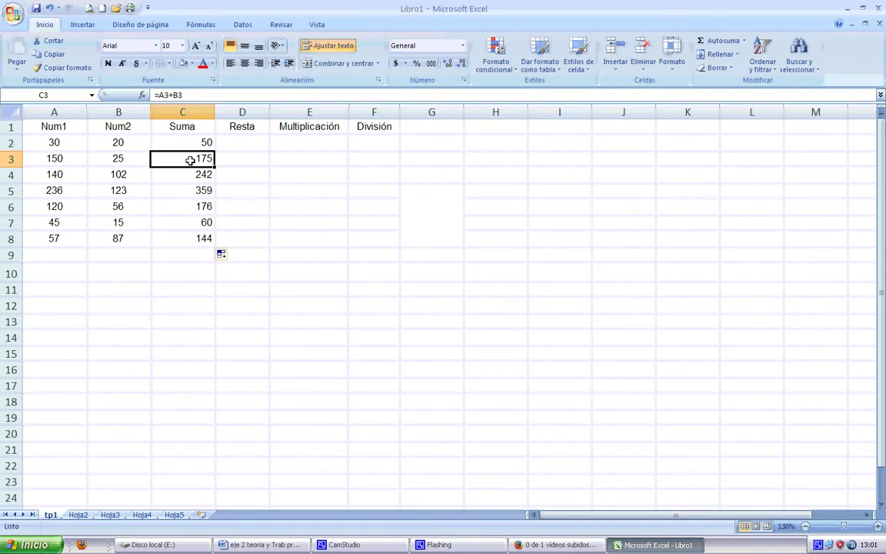
{"action": "key", "text": "Down"}
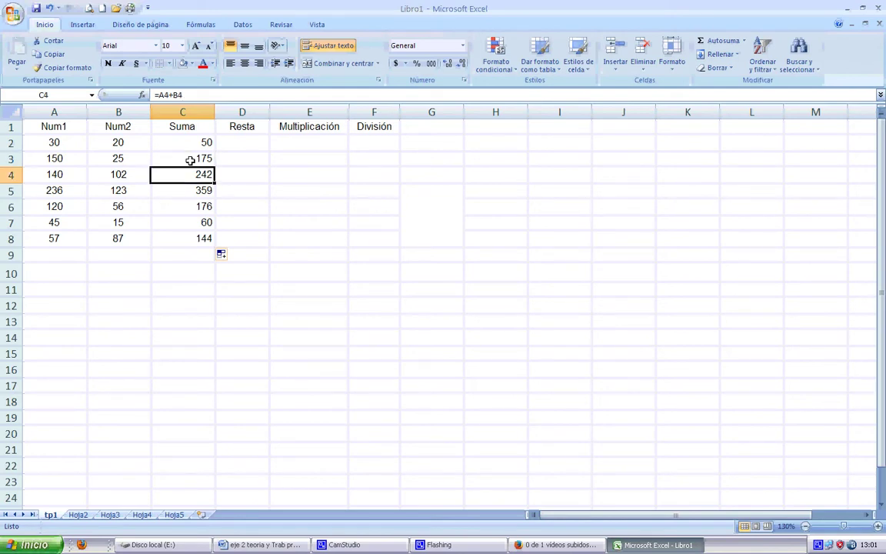
{"action": "key", "text": "Down"}
{"action": "key", "text": "Down"}
{"action": "key", "text": "Down"}
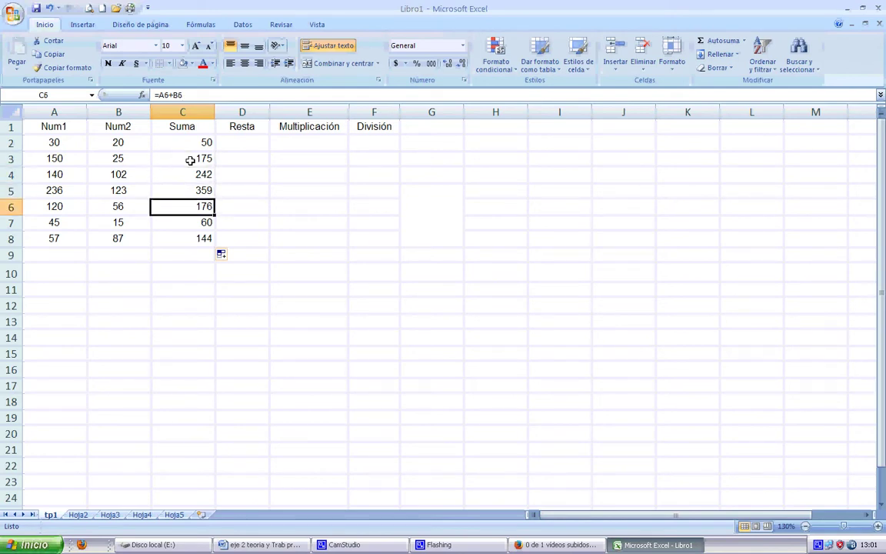
{"action": "key", "text": "Up"}
{"action": "key", "text": "Up"}
{"action": "key", "text": "Up"}
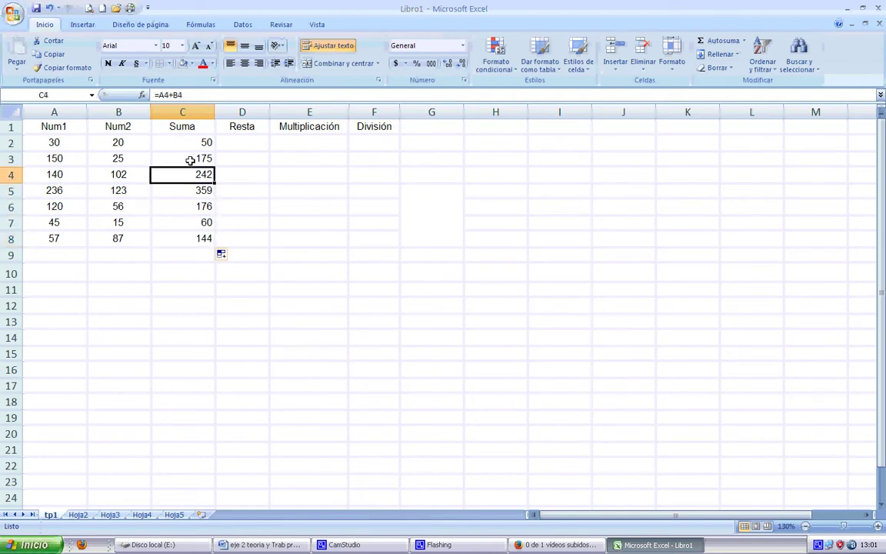
{"action": "left_click", "coordinate": [183, 140]}
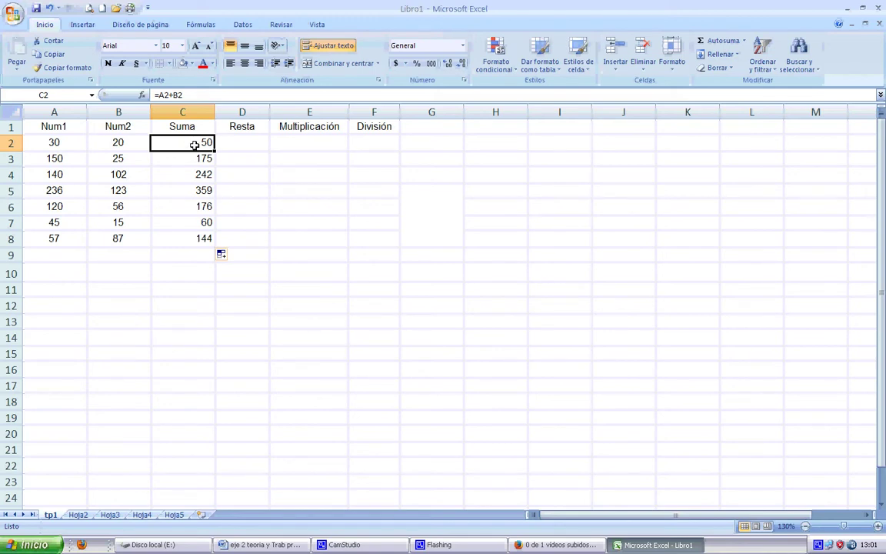
{"action": "left_click", "coordinate": [187, 160]}
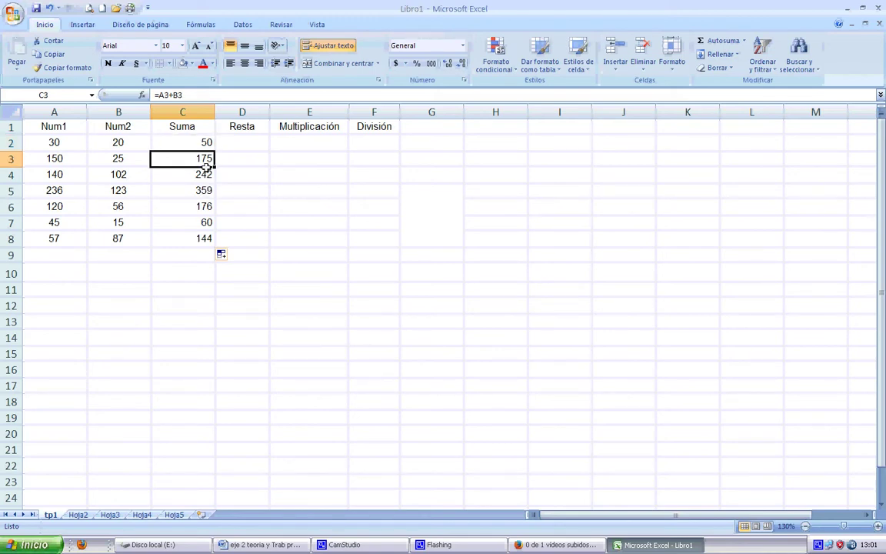
Enter the formula =A2-B2 in D2 to subtract the first Num2 value from Num1.
{"action": "left_click", "coordinate": [238, 144]}
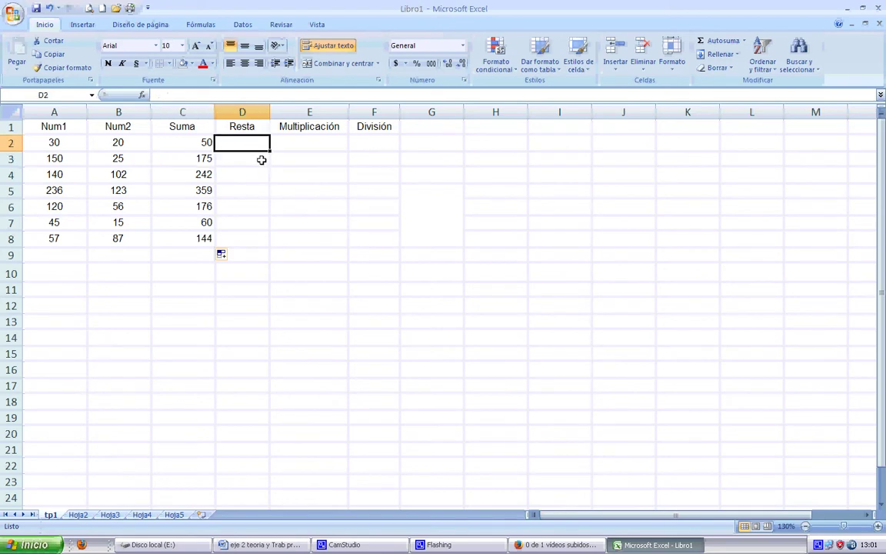
{"action": "type", "text": "="}
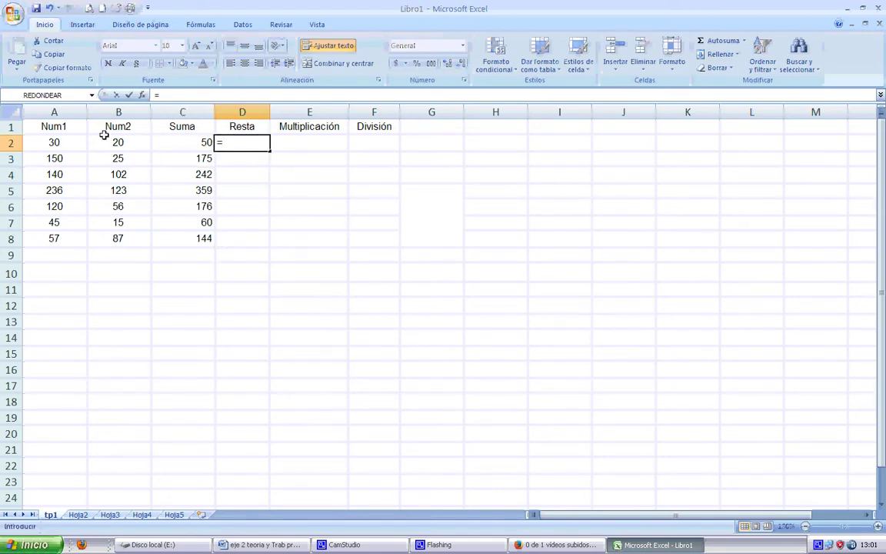
{"action": "left_click", "coordinate": [56, 142]}
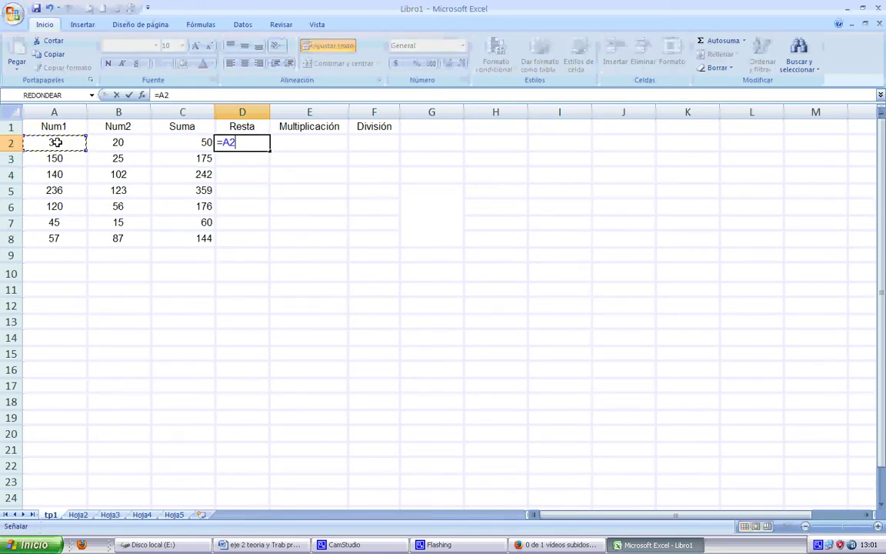
{"action": "type", "text": "-"}
{"action": "left_click", "coordinate": [121, 142]}
{"action": "key", "text": "Return"}
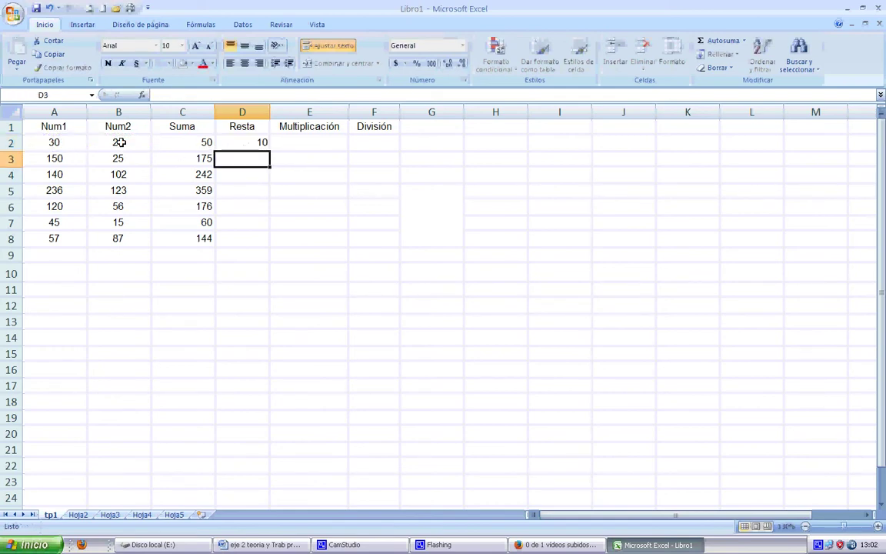
Fill the subtraction formula from D2 down through D8 in the Resta column.
{"action": "left_click", "coordinate": [241, 140]}
{"action": "key", "text": "Down"}
{"action": "key", "text": "Down"}
{"action": "key", "text": "Down"}
{"action": "key", "text": "Down"}
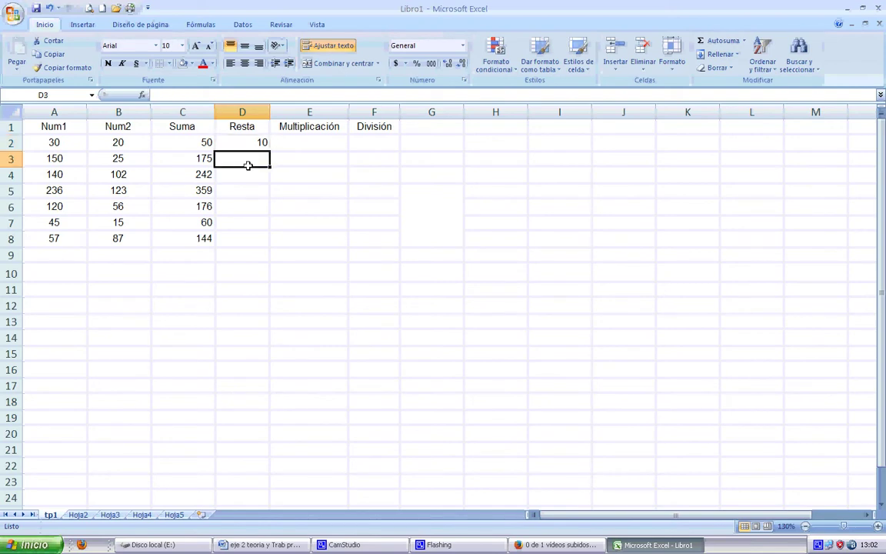
{"action": "left_click", "coordinate": [250, 142]}
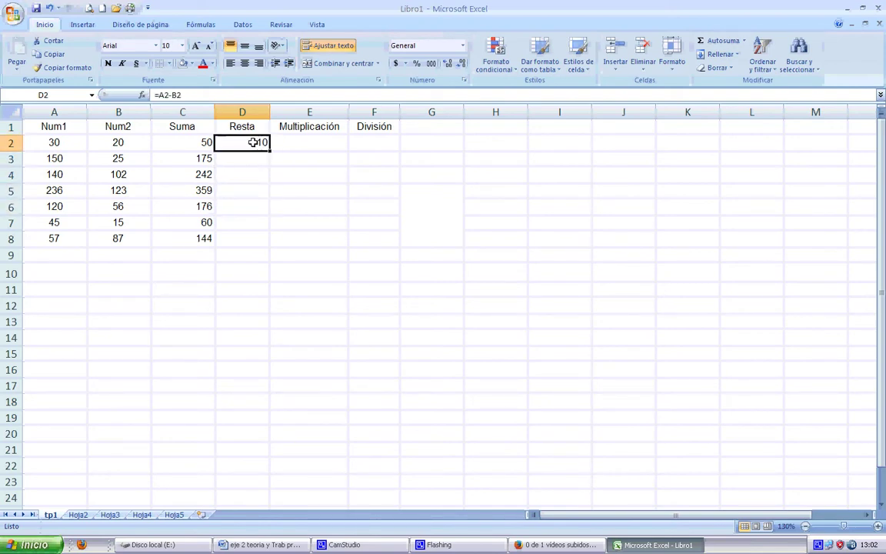
{"action": "left_click_drag", "start_coordinate": [269, 151], "coordinate": [253, 246]}
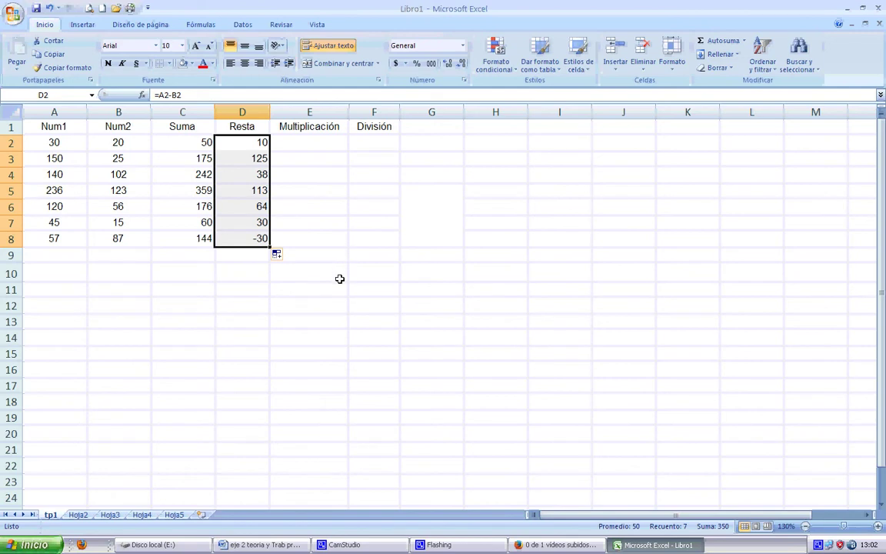
Examine the subtraction formulas in the Resta column cell by cell, from D2 to D8, to compare their row references.
{"action": "left_click", "coordinate": [260, 160]}
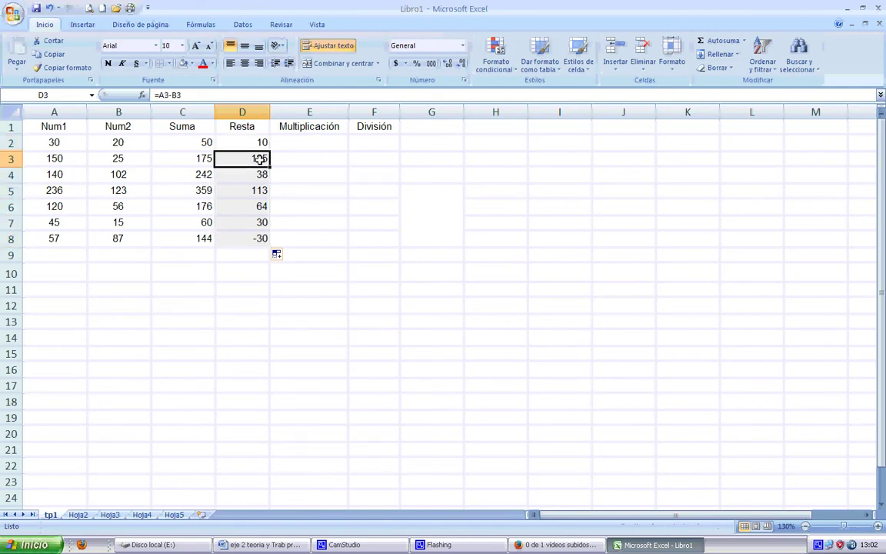
{"action": "key", "text": "Up"}
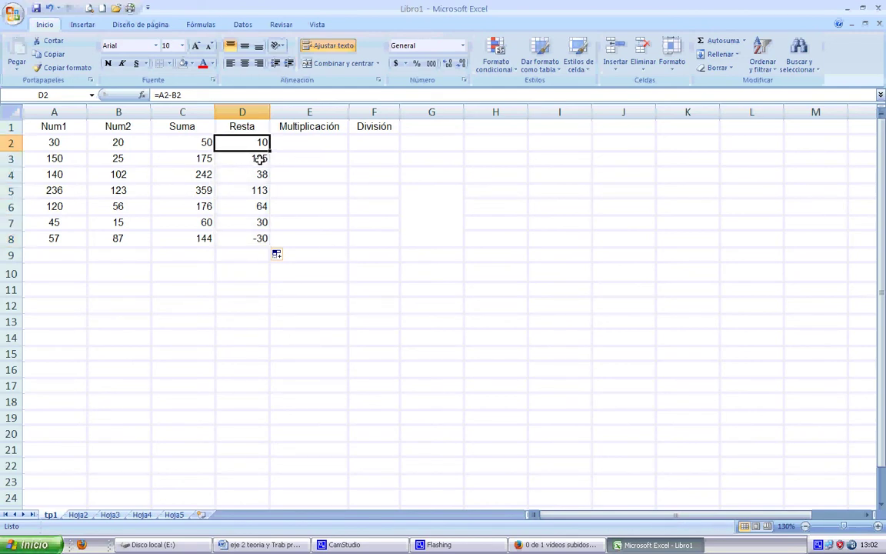
{"action": "left_click", "coordinate": [260, 159]}
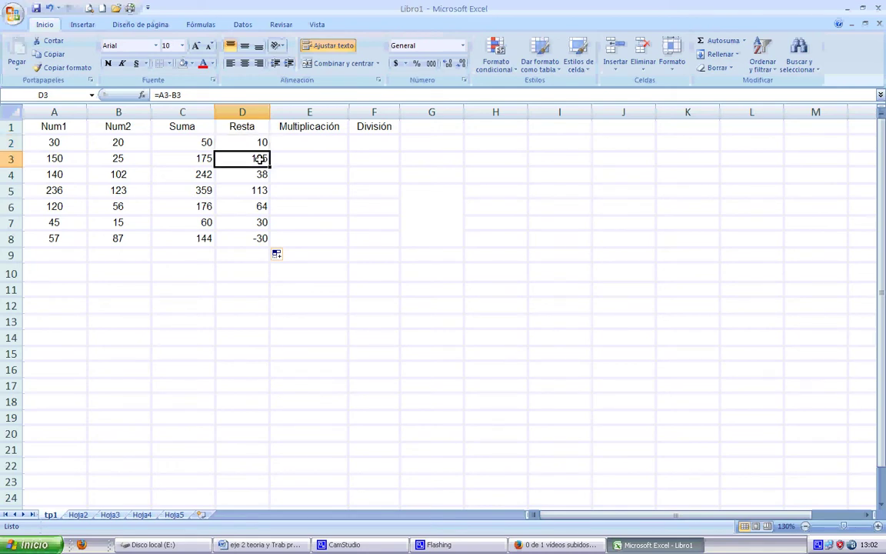
{"action": "key", "text": "Down"}
{"action": "key", "text": "Down"}
{"action": "key", "text": "Down"}
{"action": "key", "text": "Down"}
{"action": "key", "text": "Down"}
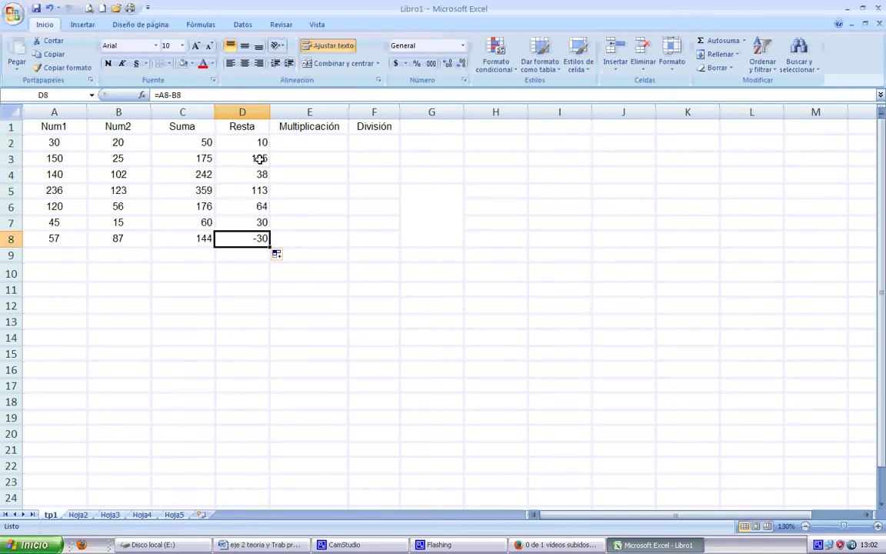
{"action": "key", "text": "Up"}
{"action": "key", "text": "Up"}
{"action": "key", "text": "Up"}
{"action": "key", "text": "Up"}
{"action": "key", "text": "Up"}
{"action": "key", "text": "Up"}
{"action": "key", "text": "Down"}
{"action": "key", "text": "Down"}
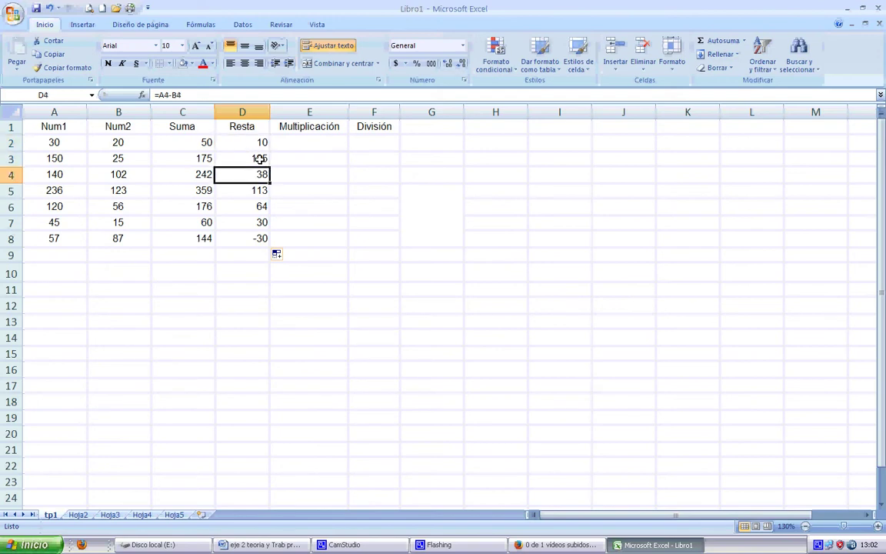
{"action": "key", "text": "Down"}
{"action": "key", "text": "Down"}
{"action": "key", "text": "Down"}
{"action": "key", "text": "Up"}
{"action": "key", "text": "Down"}
{"action": "key", "text": "Up"}
{"action": "key", "text": "Up"}
{"action": "key", "text": "Up"}
{"action": "key", "text": "Up"}
{"action": "key", "text": "Up"}
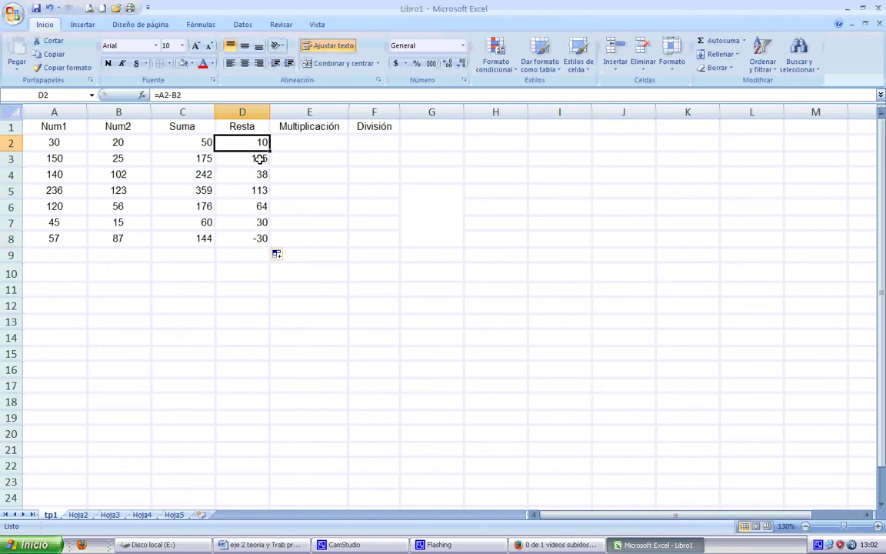
{"action": "key", "text": "Down"}
{"action": "key", "text": "Down"}
{"action": "key", "text": "Down"}
{"action": "key", "text": "Down"}
{"action": "key", "text": "Down"}
{"action": "key", "text": "Down"}
{"action": "key", "text": "Up"}
{"action": "key", "text": "Up"}
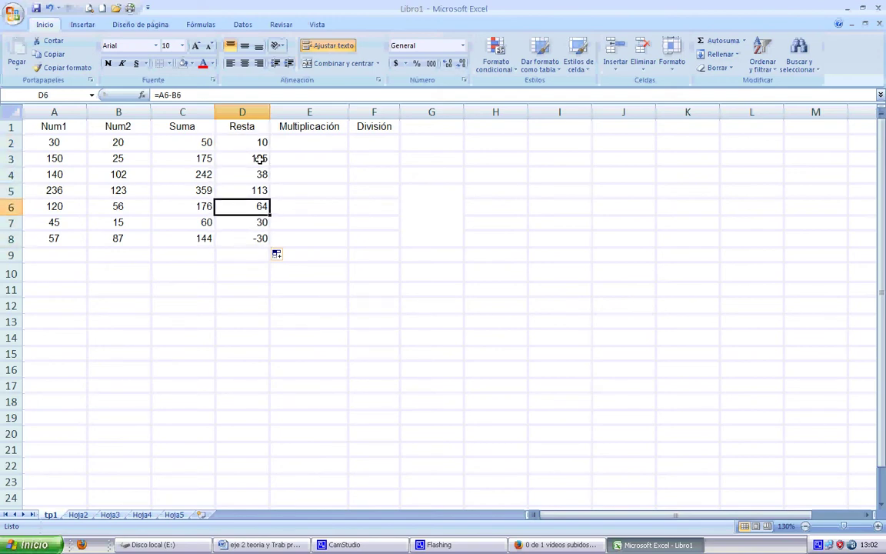
{"action": "key", "text": "Up"}
{"action": "key", "text": "Up"}
{"action": "key", "text": "Up"}
{"action": "key", "text": "Up"}
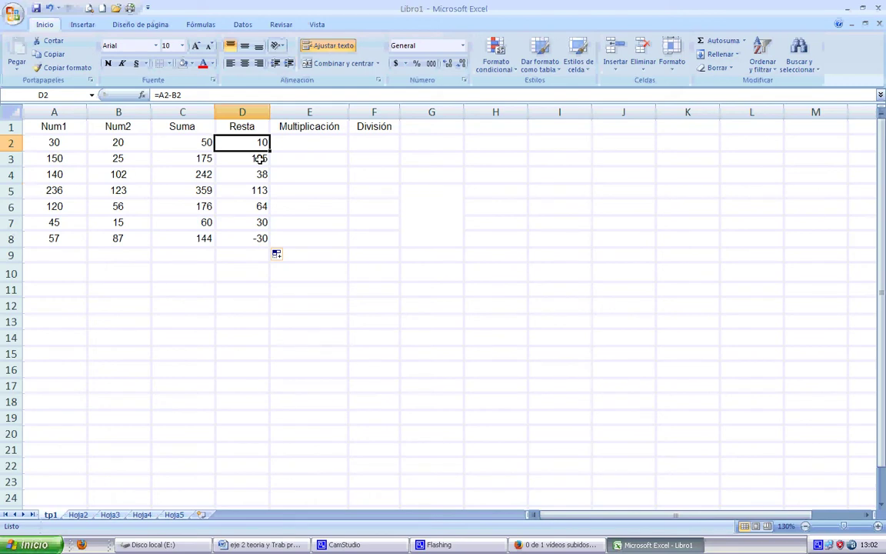
{"action": "key", "text": "Down"}
{"action": "key", "text": "Down"}
{"action": "key", "text": "Down"}
{"action": "key", "text": "Up"}
{"action": "key", "text": "Up"}
{"action": "key", "text": "Up"}
{"action": "key", "text": "Down"}
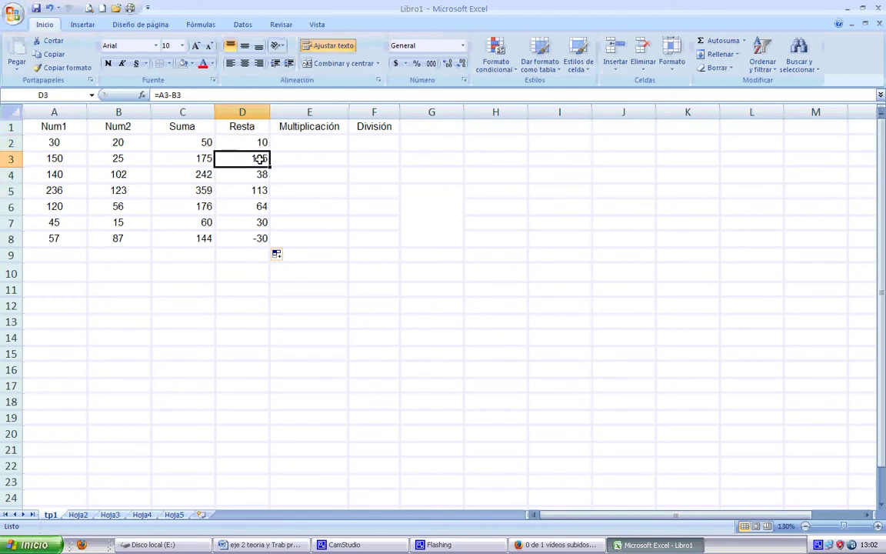
{"action": "key", "text": "Down"}
{"action": "key", "text": "Down"}
{"action": "key", "text": "Up"}
{"action": "key", "text": "Up"}
{"action": "key", "text": "Up"}
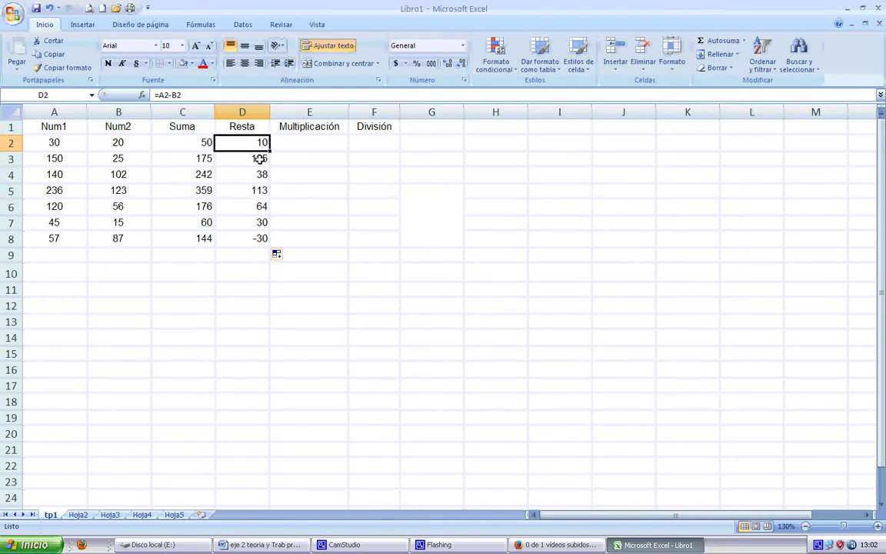
{"action": "key", "text": "Down"}
{"action": "key", "text": "Down"}
{"action": "key", "text": "Down"}
{"action": "key", "text": "Down"}
{"action": "key", "text": "Down"}
{"action": "key", "text": "Down"}
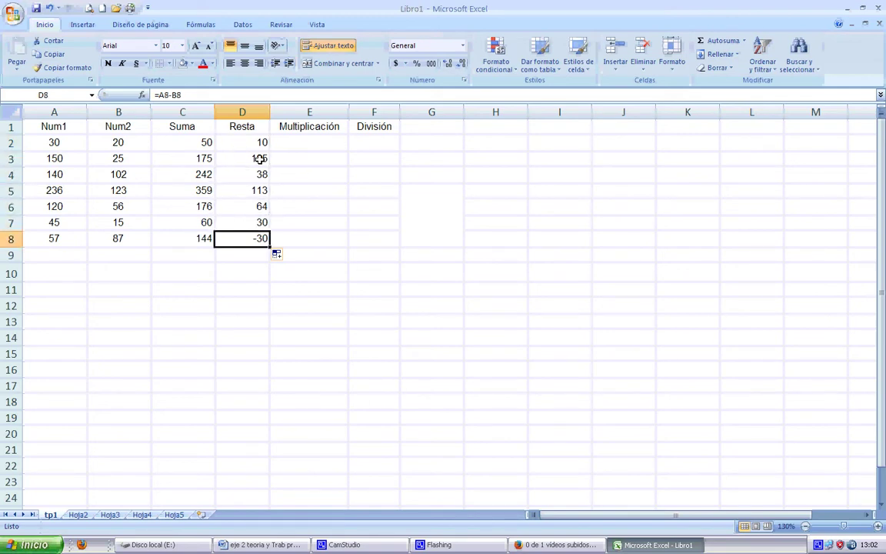
{"action": "key", "text": "Up"}
{"action": "key", "text": "Up"}
{"action": "key", "text": "Up"}
{"action": "key", "text": "Up"}
{"action": "key", "text": "Up"}
{"action": "key", "text": "Up"}
{"action": "key", "text": "Up"}
{"action": "key", "text": "Down"}
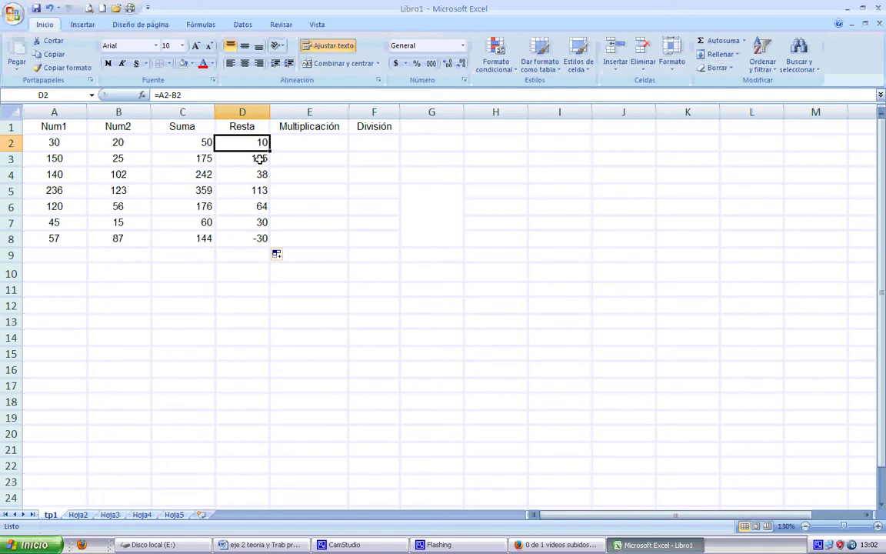
Enter the formula =A2*B2 in cell E2 under Multiplicación.
{"action": "key", "text": "Right"}
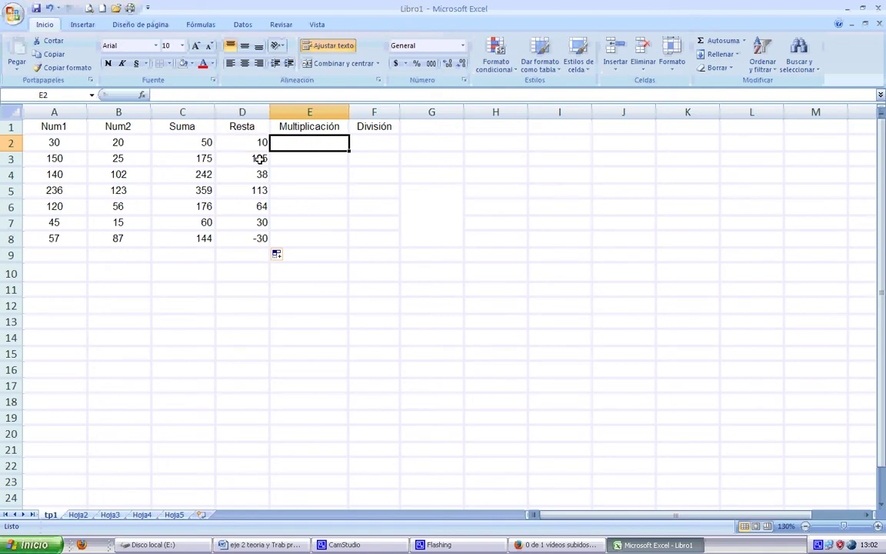
{"action": "type", "text": "="}
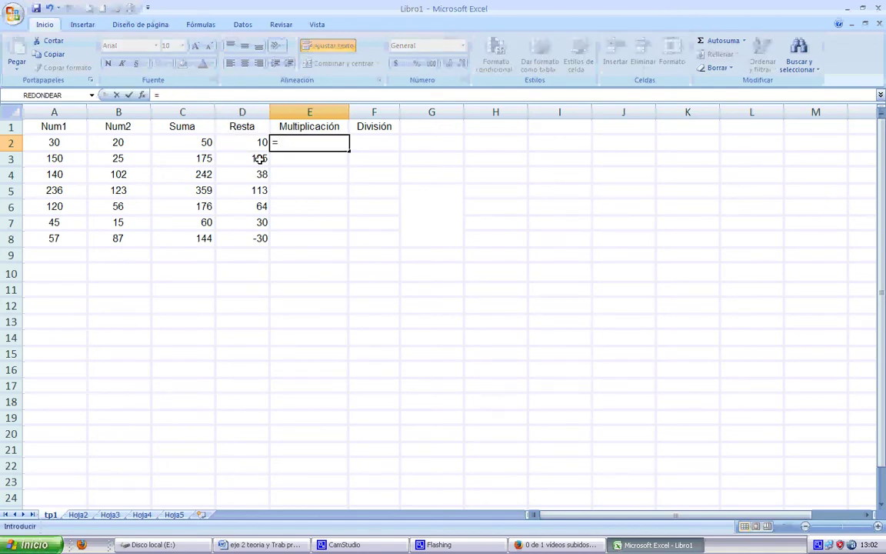
{"action": "left_click", "coordinate": [64, 142]}
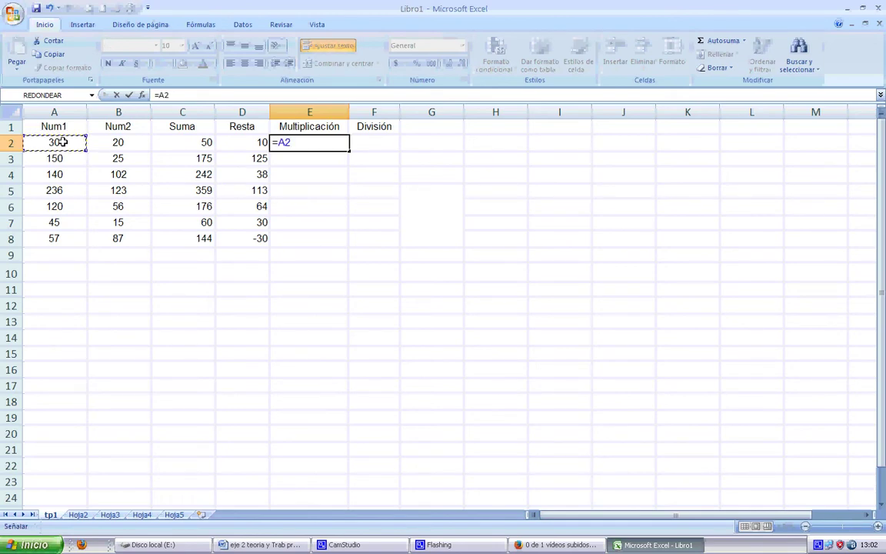
{"action": "type", "text": "*"}
{"action": "left_click", "coordinate": [118, 142]}
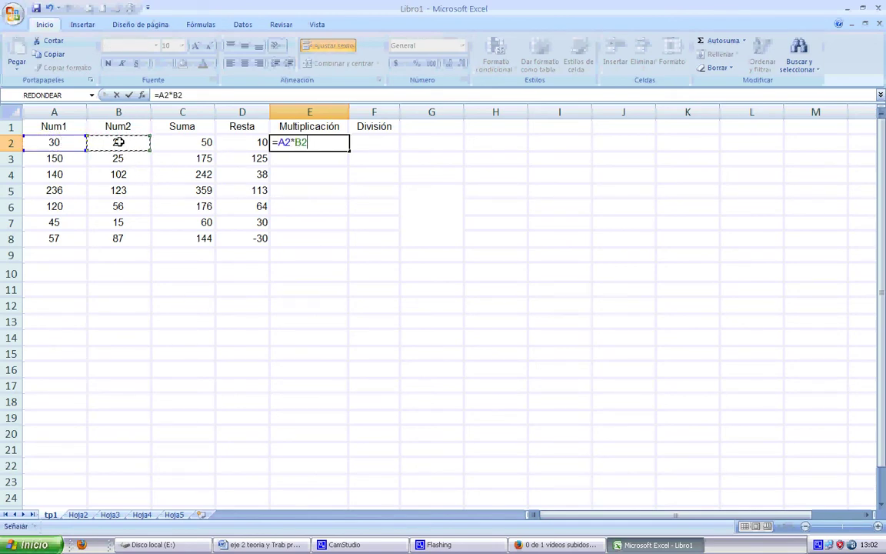
{"action": "key", "text": "Return"}
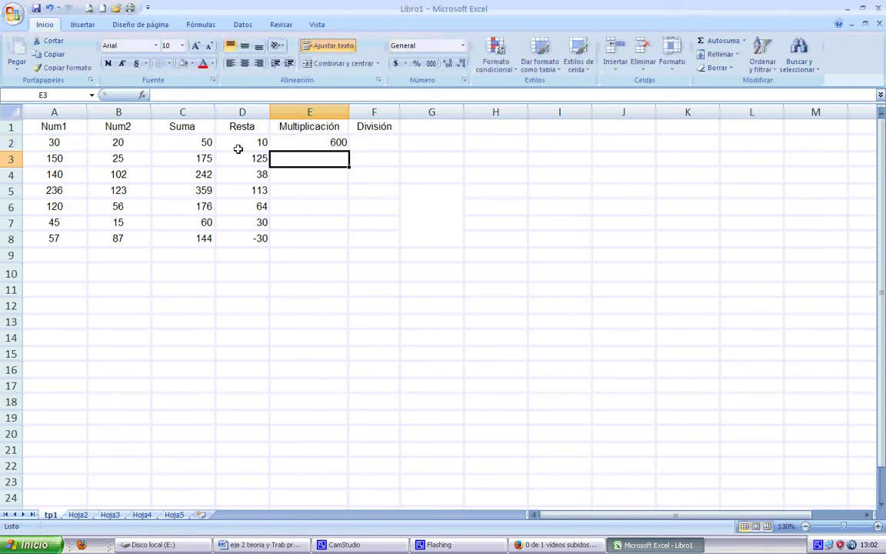
Change the Num1 value in cell A2 to 10.
{"action": "left_click", "coordinate": [54, 142]}
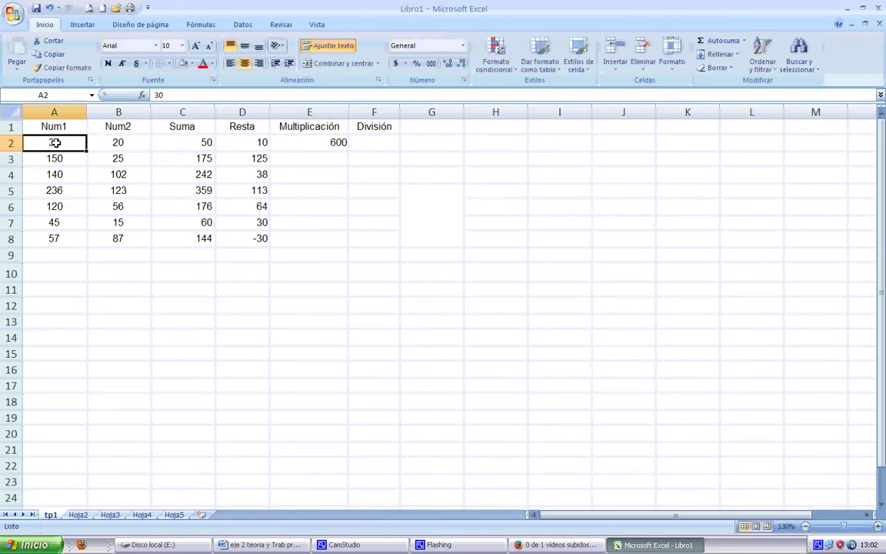
{"action": "type", "text": "10"}
{"action": "key", "text": "Return"}
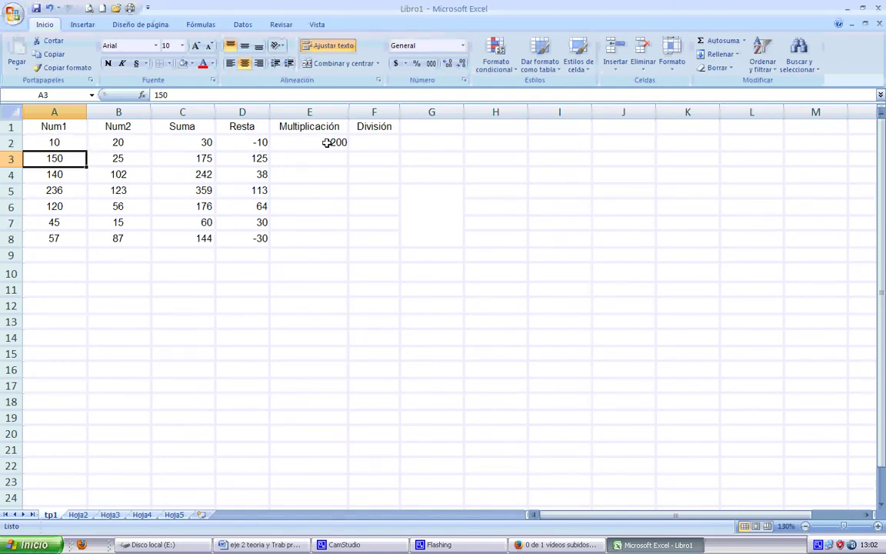
Check the formulas in C2 and D2, and fill the multiplication formula from E2 down through E8.
{"action": "left_click", "coordinate": [183, 143]}
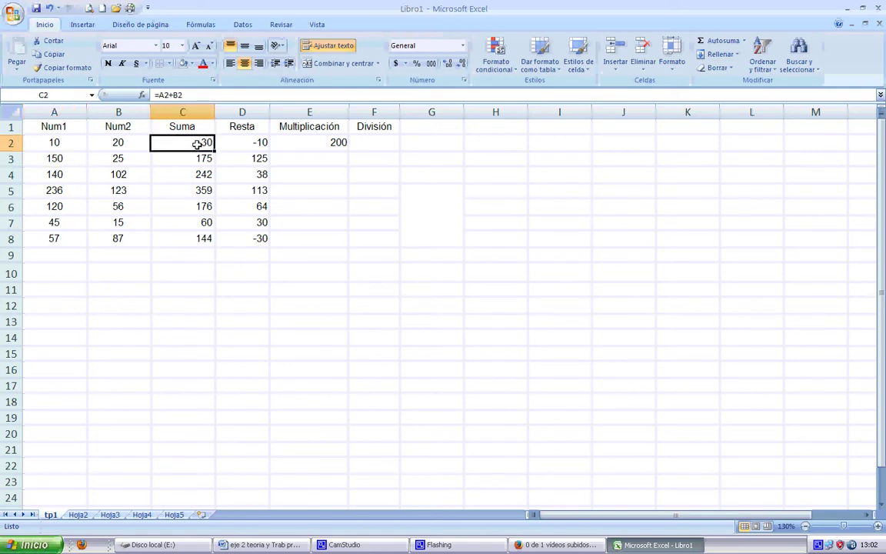
{"action": "left_click", "coordinate": [243, 143]}
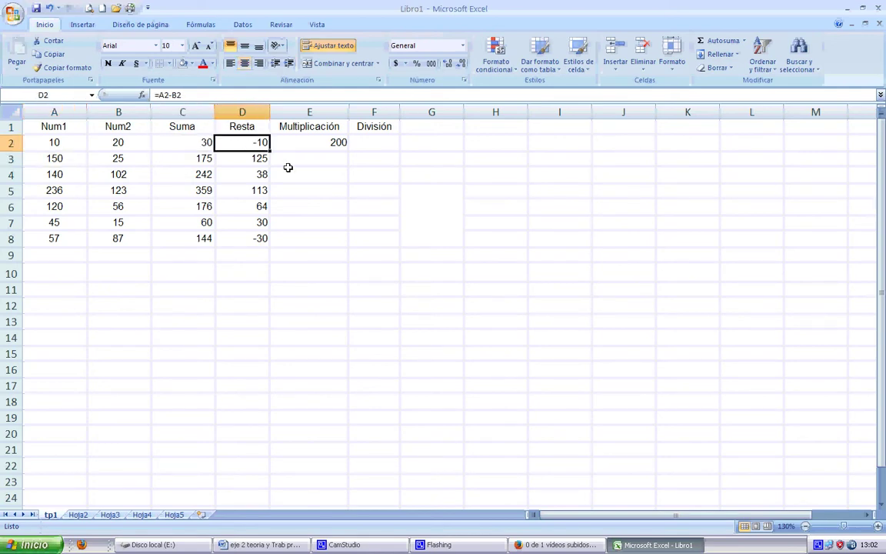
{"action": "left_click", "coordinate": [326, 145]}
{"action": "left_click_drag", "start_coordinate": [349, 149], "coordinate": [361, 237]}
Enter the formula =A2/B2 in cell F2 under División.
{"action": "left_click", "coordinate": [382, 144]}
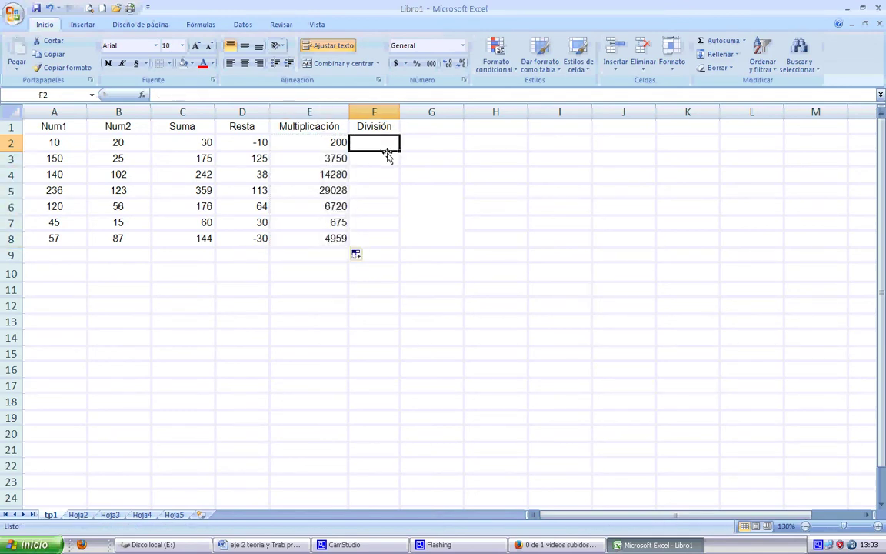
{"action": "type", "text": "="}
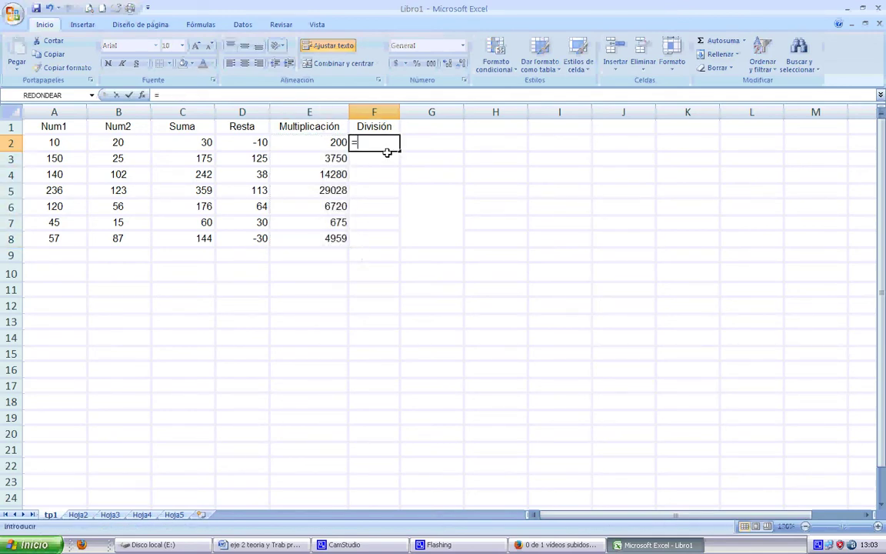
{"action": "left_click", "coordinate": [66, 144]}
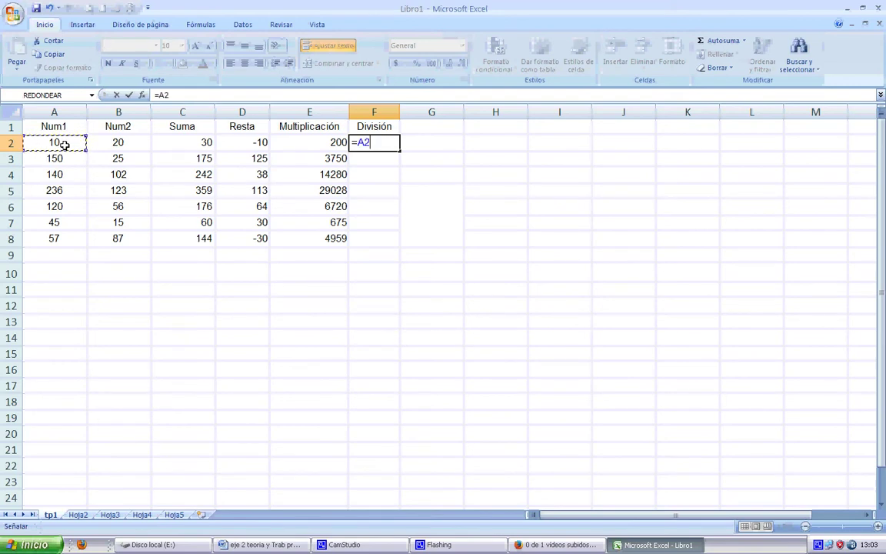
{"action": "type", "text": "/"}
{"action": "left_click", "coordinate": [119, 145]}
{"action": "key", "text": "Return"}
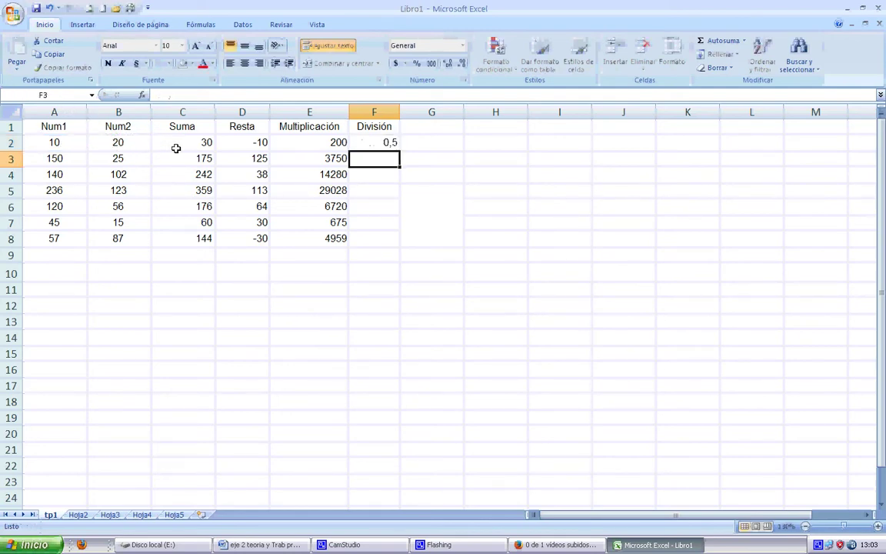
Fill the division formula from F2 down through F8 and widen column F to fit the decimal results.
{"action": "left_click", "coordinate": [384, 143]}
{"action": "left_click_drag", "start_coordinate": [401, 153], "coordinate": [401, 253]}
{"action": "left_click_drag", "start_coordinate": [400, 112], "coordinate": [416, 112]}
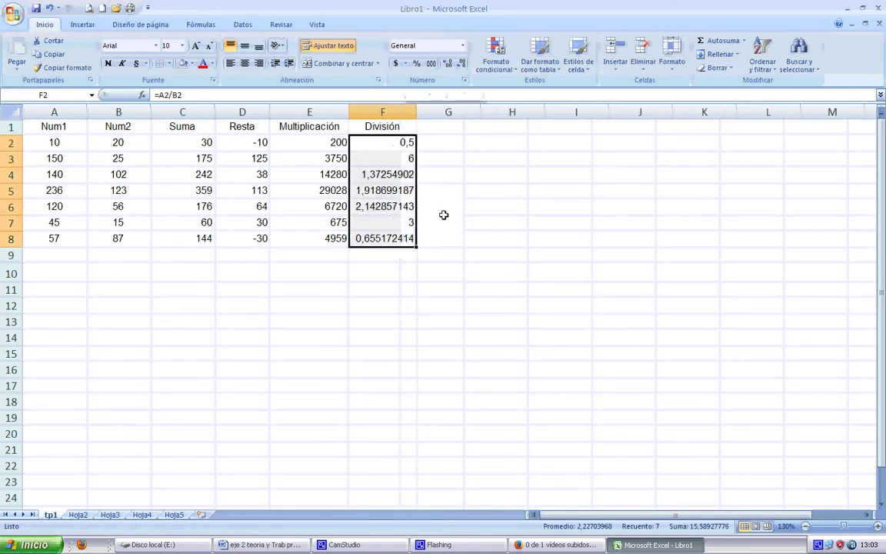
Examine the division formulas and results in the División column between F2 and F8.
{"action": "left_click_drag", "start_coordinate": [459, 197], "coordinate": [461, 236]}
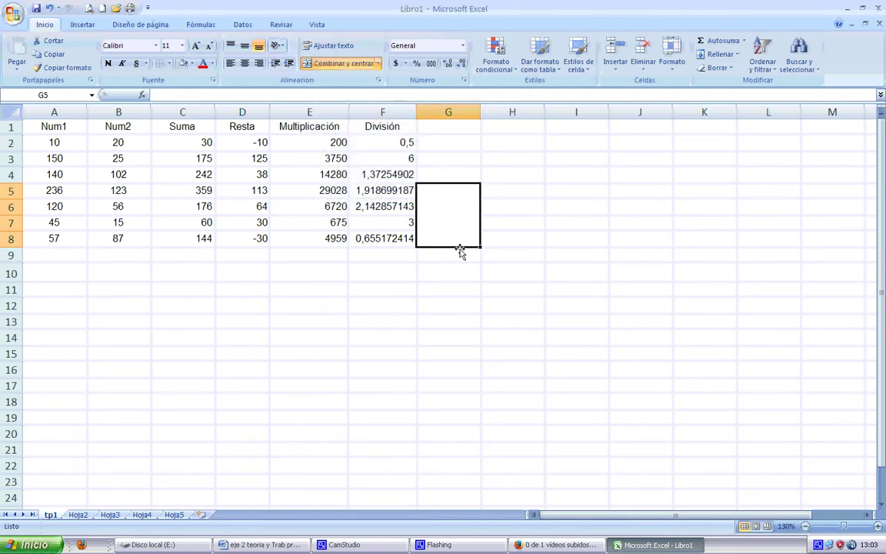
{"action": "left_click", "coordinate": [393, 142]}
{"action": "left_click", "coordinate": [393, 159]}
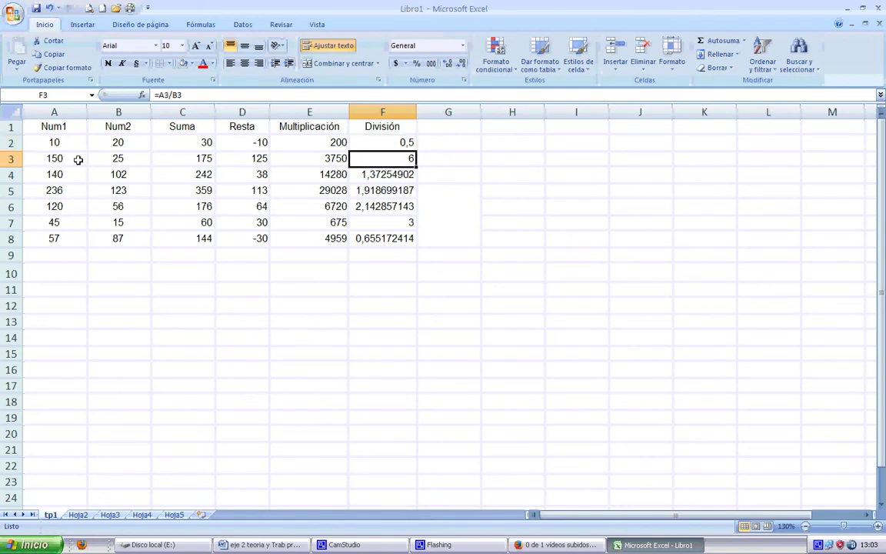
{"action": "left_click", "coordinate": [396, 174]}
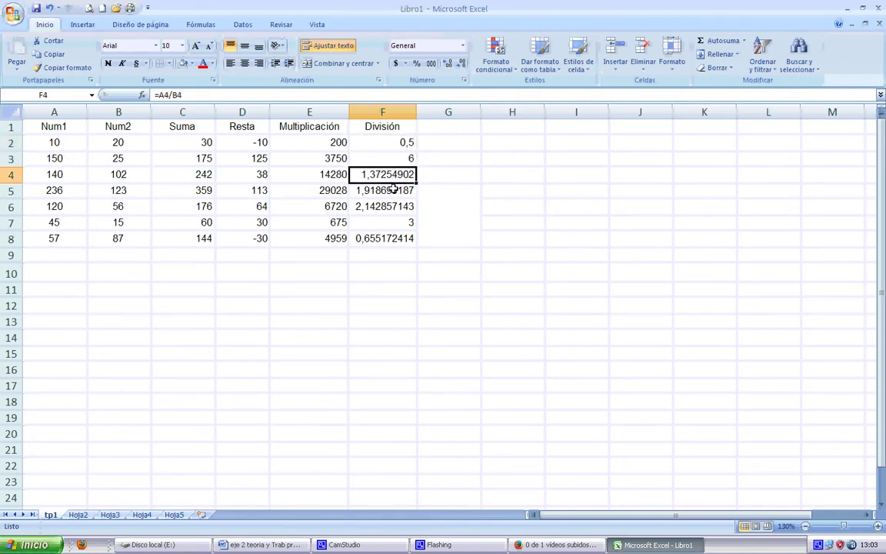
{"action": "left_click", "coordinate": [393, 189]}
{"action": "left_click", "coordinate": [391, 206]}
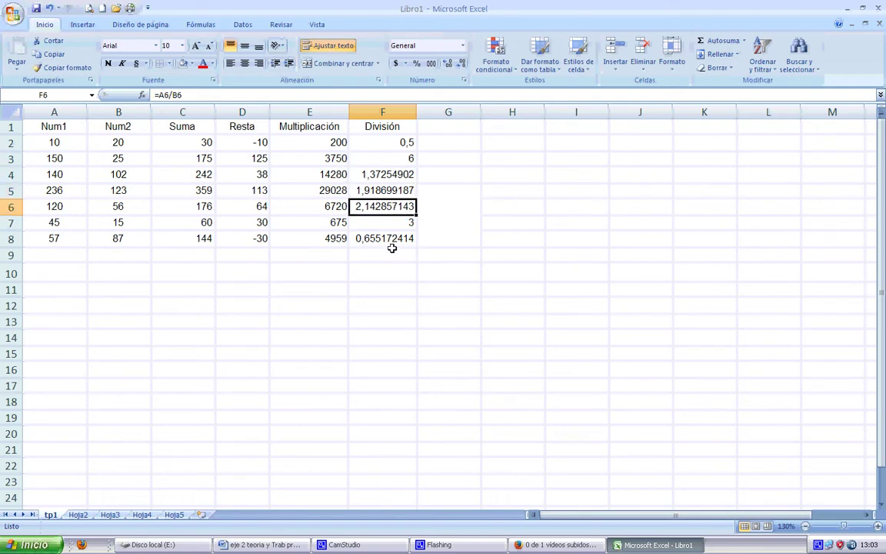
{"action": "left_click", "coordinate": [391, 242]}
{"action": "left_click", "coordinate": [404, 288]}
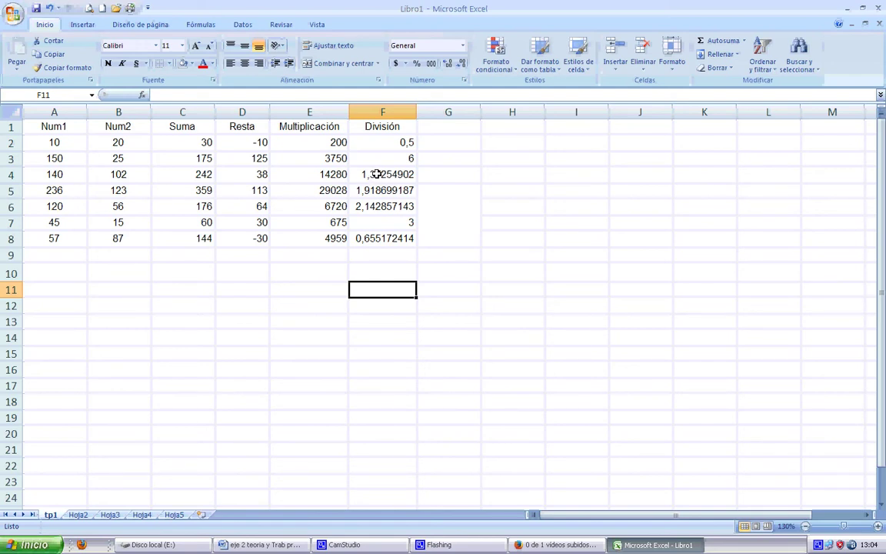
Format the division results in F2 through F8 to show two decimal places.
{"action": "left_click_drag", "start_coordinate": [385, 141], "coordinate": [382, 242]}
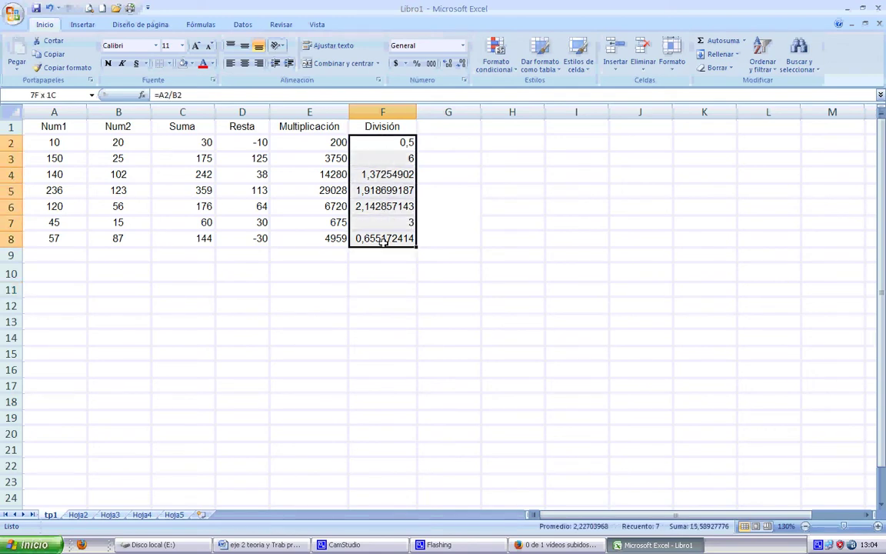
{"action": "left_click", "coordinate": [447, 66]}
{"action": "left_click", "coordinate": [447, 66]}
{"action": "left_click", "coordinate": [447, 66]}
{"action": "left_click", "coordinate": [447, 66]}
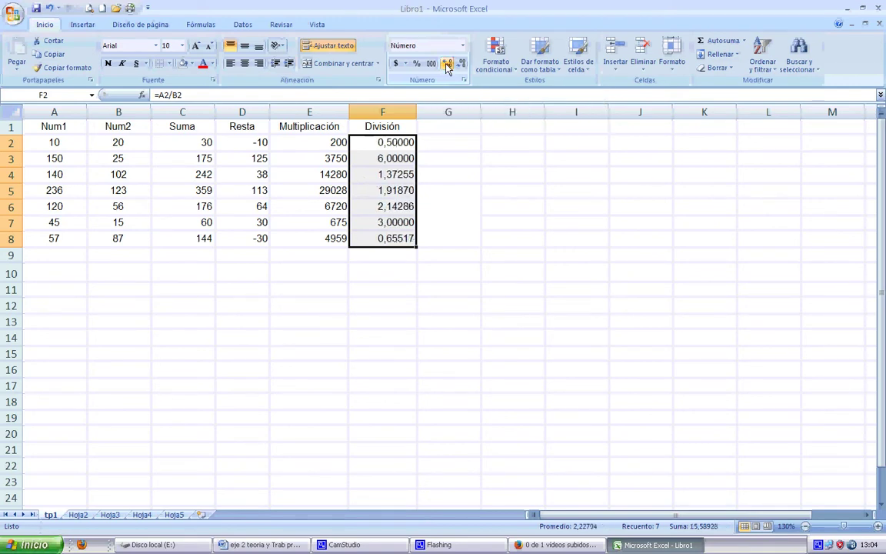
{"action": "left_click", "coordinate": [447, 66]}
{"action": "left_click", "coordinate": [447, 66]}
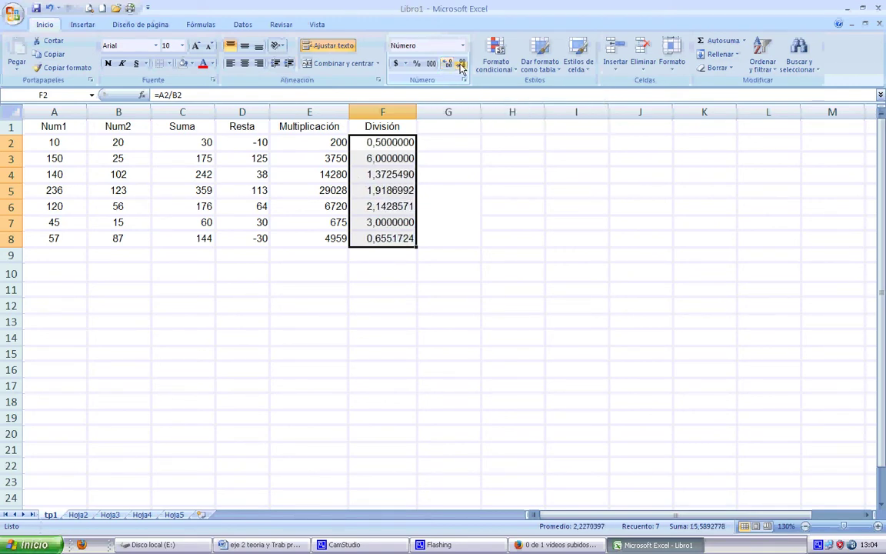
{"action": "left_click", "coordinate": [462, 67]}
{"action": "left_click", "coordinate": [462, 66]}
{"action": "left_click", "coordinate": [461, 67]}
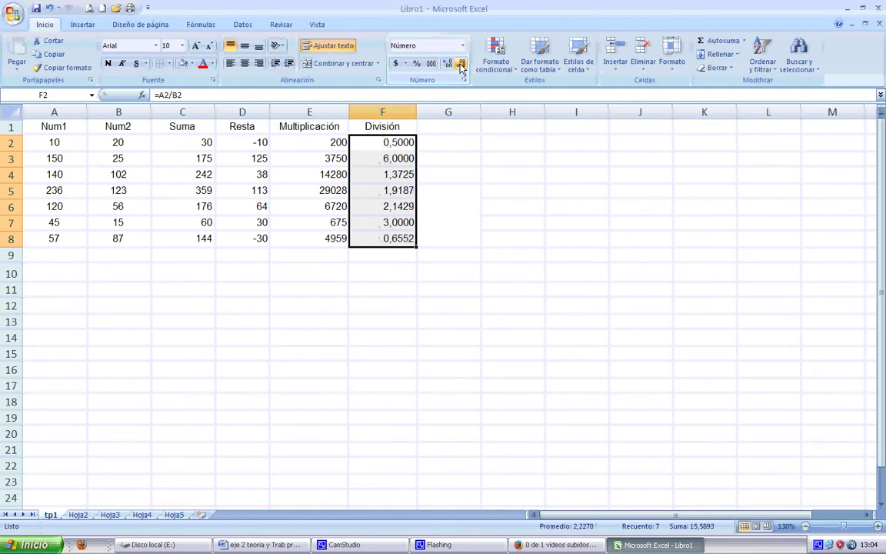
{"action": "left_click", "coordinate": [462, 66]}
{"action": "left_click", "coordinate": [461, 66]}
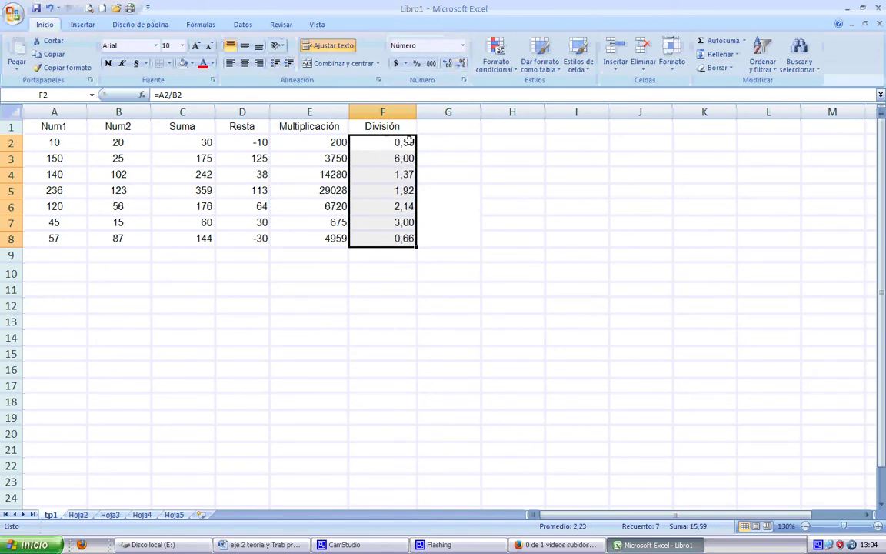
{"action": "left_click", "coordinate": [396, 306]}
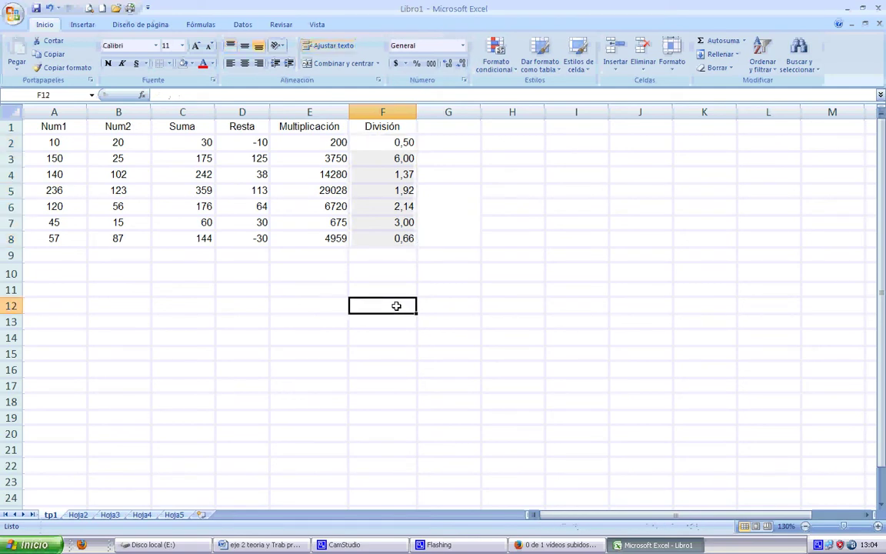
Unmerge the merged cell spanning G5 to G8 beside the División column.
{"action": "left_click_drag", "start_coordinate": [447, 192], "coordinate": [445, 233]}
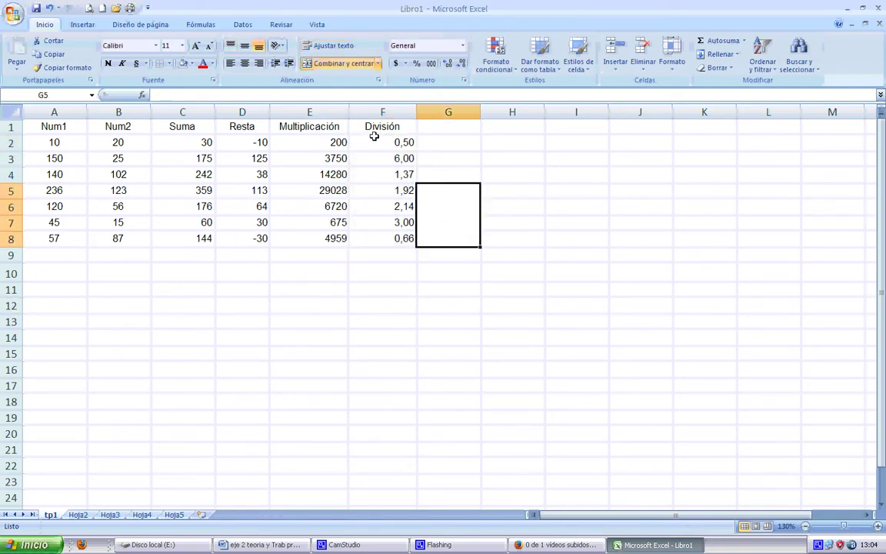
{"action": "left_click", "coordinate": [377, 65]}
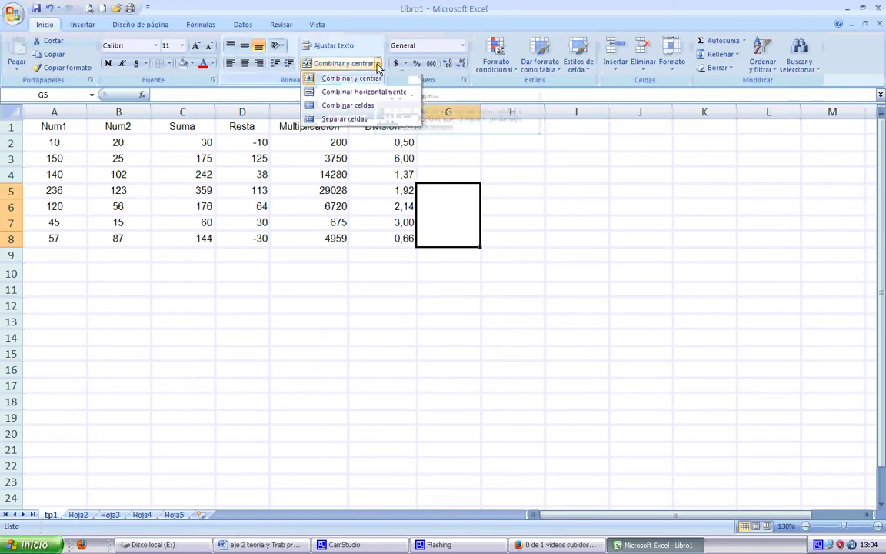
{"action": "left_click", "coordinate": [341, 120]}
{"action": "left_click", "coordinate": [379, 306]}
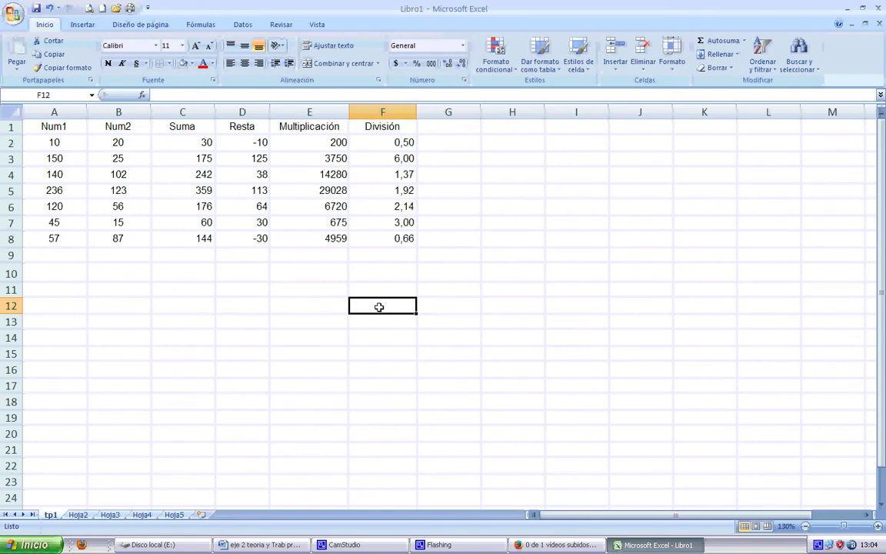
Copy the Num1 value in A8 down through A12 and check the copied cells.
{"action": "left_click", "coordinate": [58, 254]}
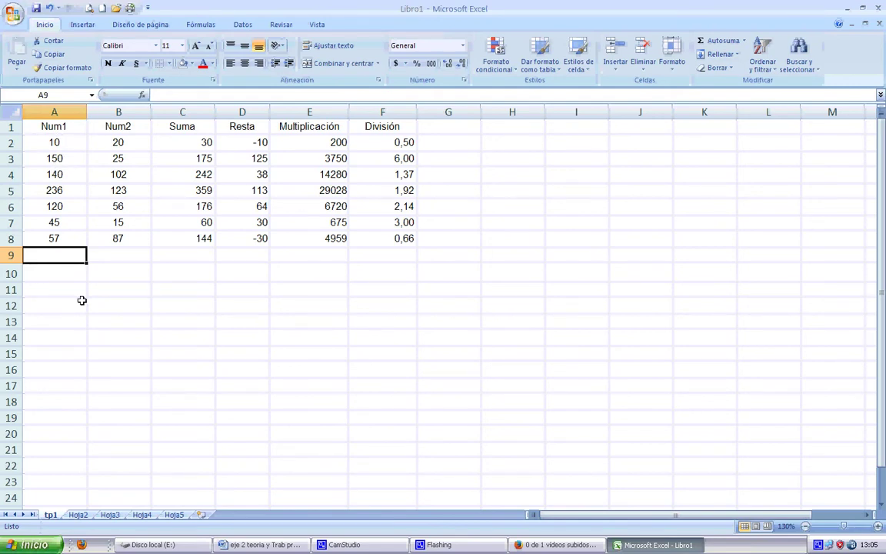
{"action": "left_click", "coordinate": [115, 306]}
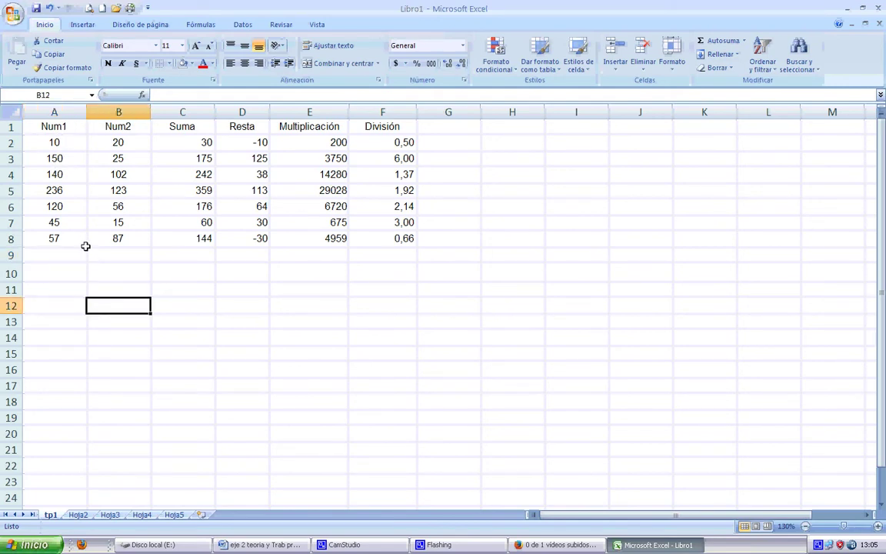
{"action": "left_click", "coordinate": [60, 239]}
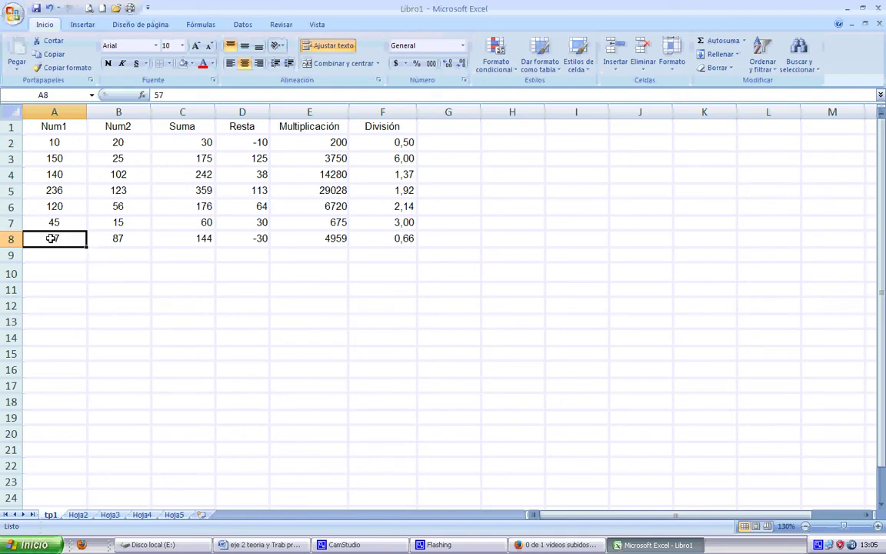
{"action": "left_click_drag", "start_coordinate": [87, 245], "coordinate": [94, 321]}
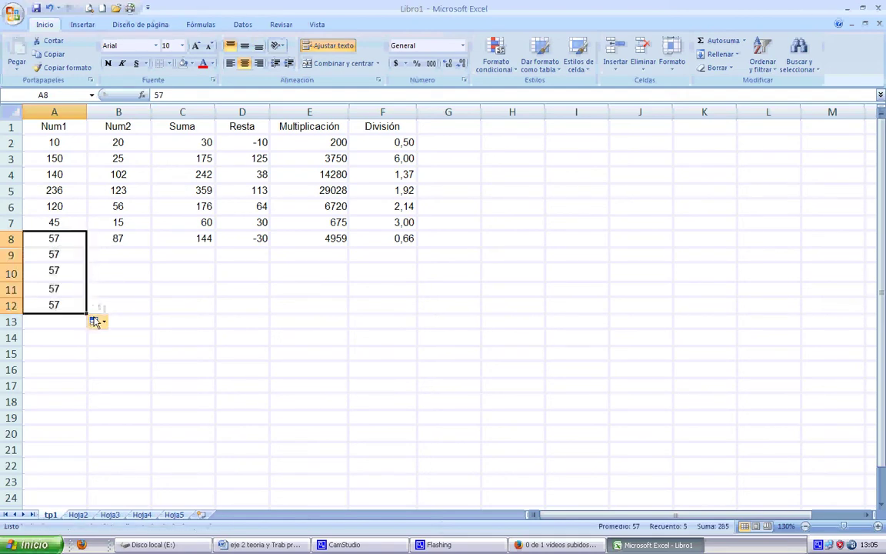
{"action": "left_click", "coordinate": [121, 350]}
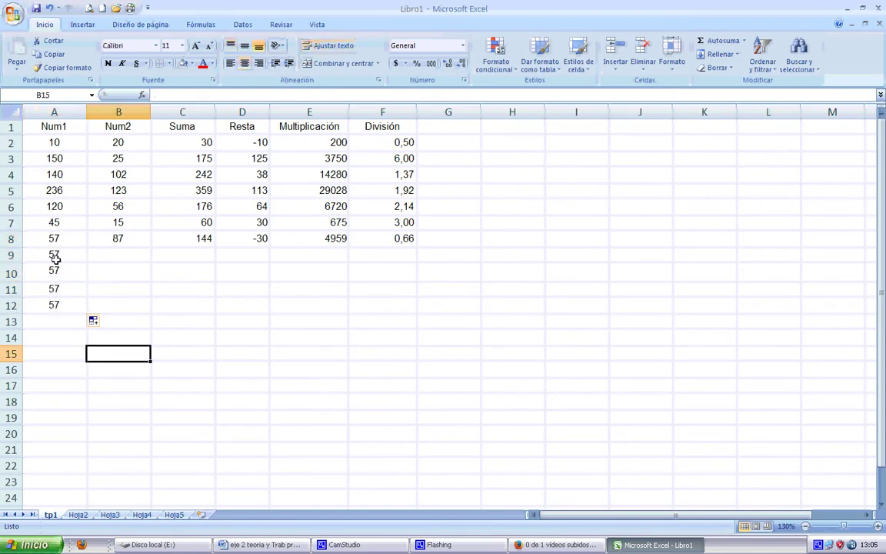
{"action": "left_click", "coordinate": [56, 256]}
{"action": "left_click", "coordinate": [60, 271]}
{"action": "left_click", "coordinate": [55, 288]}
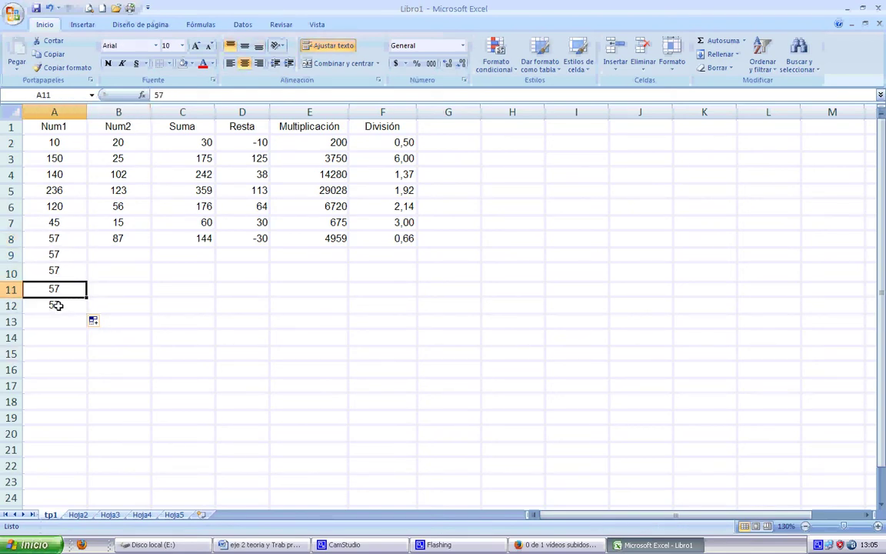
{"action": "left_click", "coordinate": [57, 306]}
{"action": "left_click", "coordinate": [57, 239]}
{"action": "left_click", "coordinate": [58, 254]}
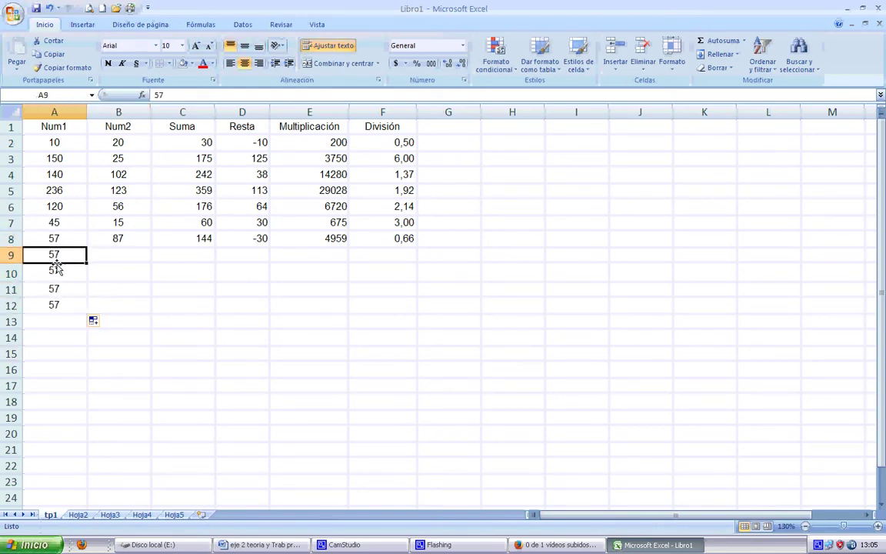
{"action": "left_click", "coordinate": [57, 269]}
Copy the Num2 value in B8 down through B12.
{"action": "left_click", "coordinate": [119, 238]}
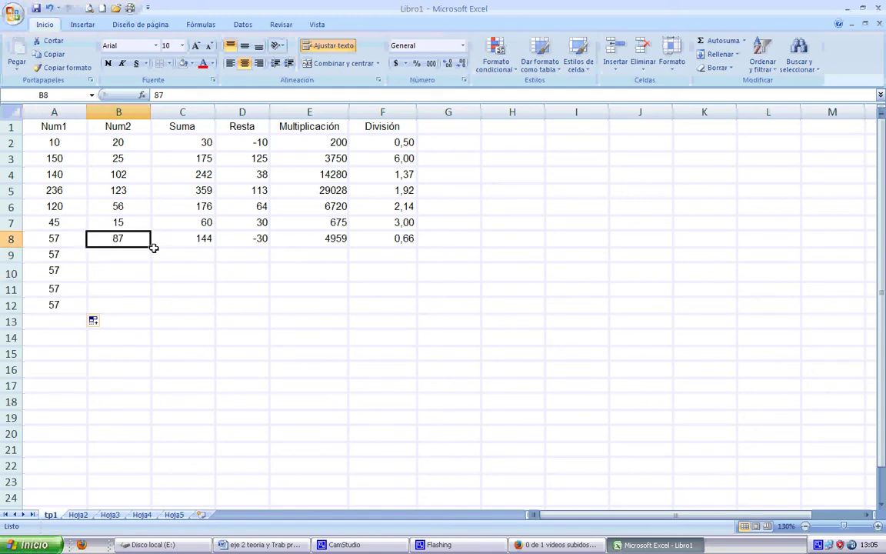
{"action": "left_click", "coordinate": [154, 250]}
{"action": "left_click", "coordinate": [140, 243]}
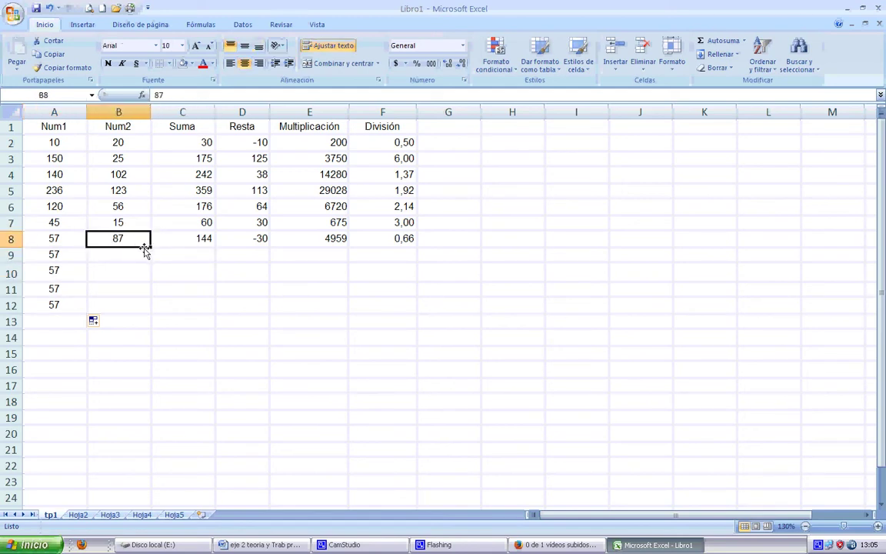
{"action": "left_click_drag", "start_coordinate": [150, 246], "coordinate": [158, 311]}
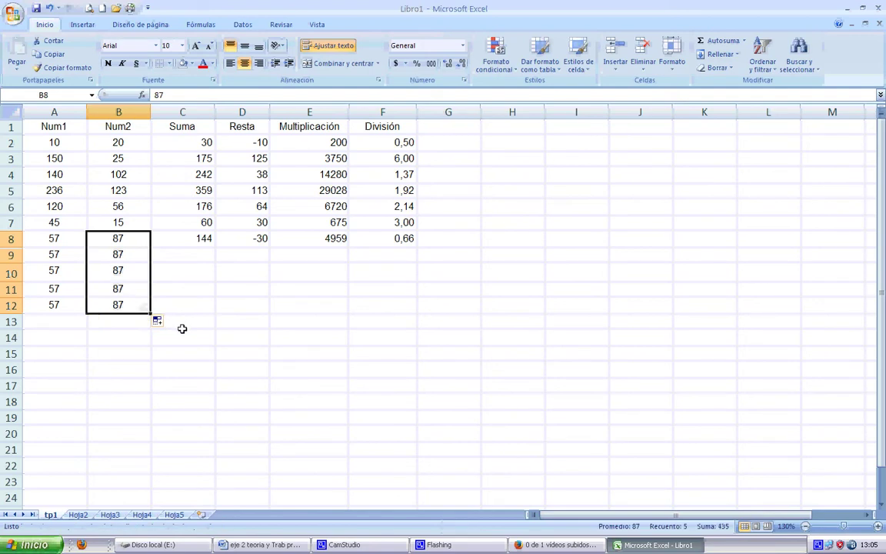
{"action": "left_click", "coordinate": [182, 336]}
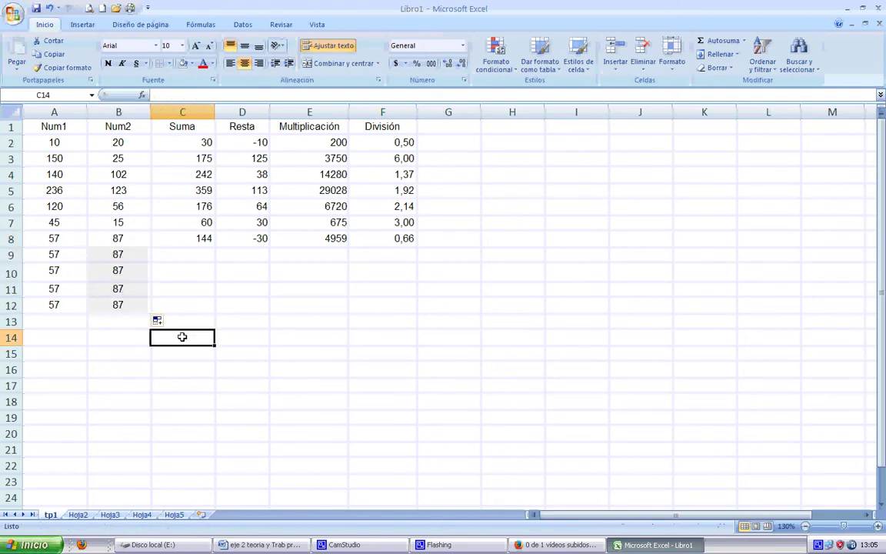
{"action": "left_click", "coordinate": [66, 324]}
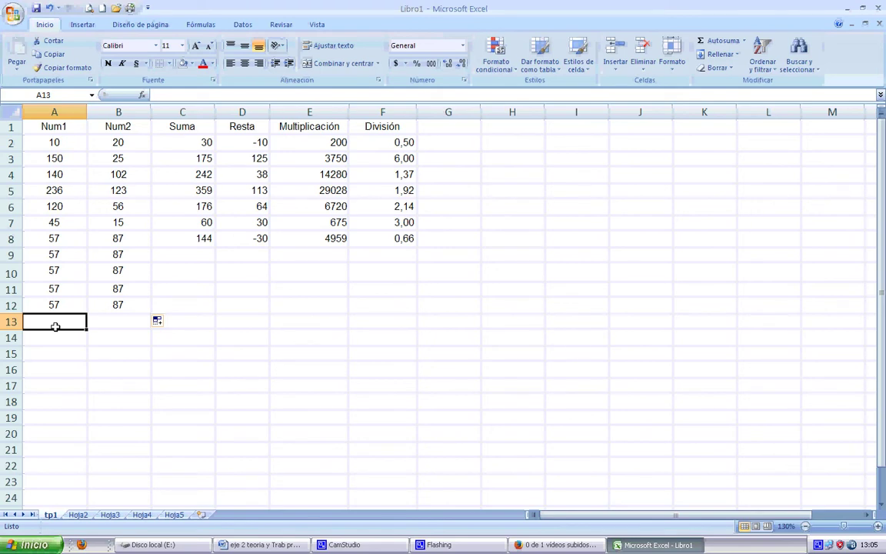
{"action": "type", "text": "="}
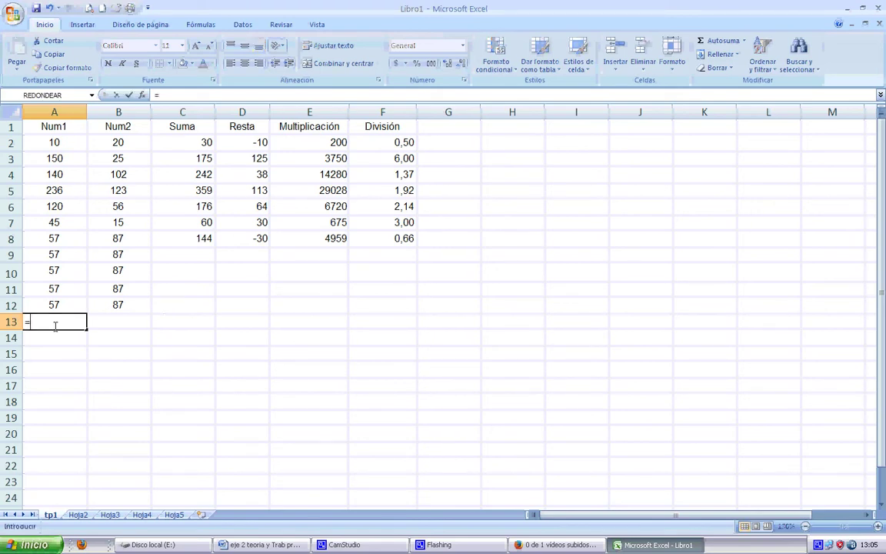
{"action": "left_click", "coordinate": [59, 142]}
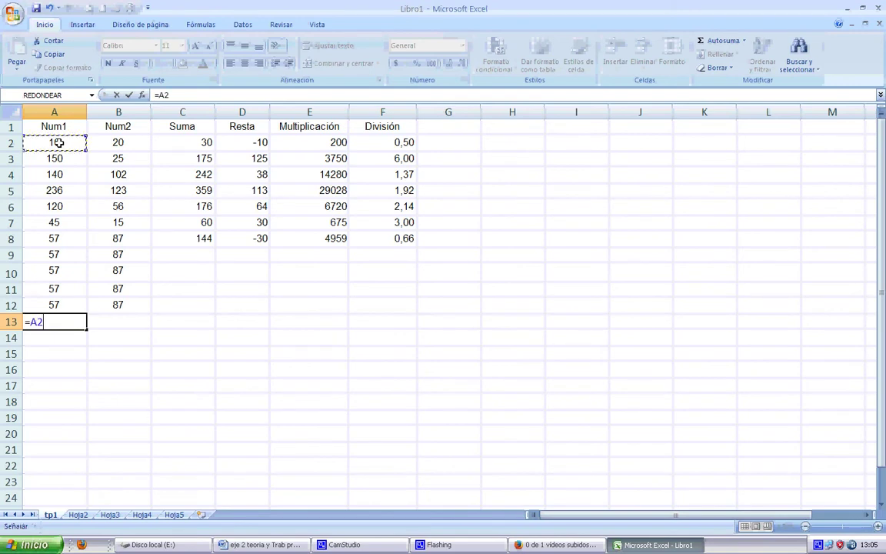
{"action": "type", "text": "+"}
{"action": "left_click", "coordinate": [52, 160]}
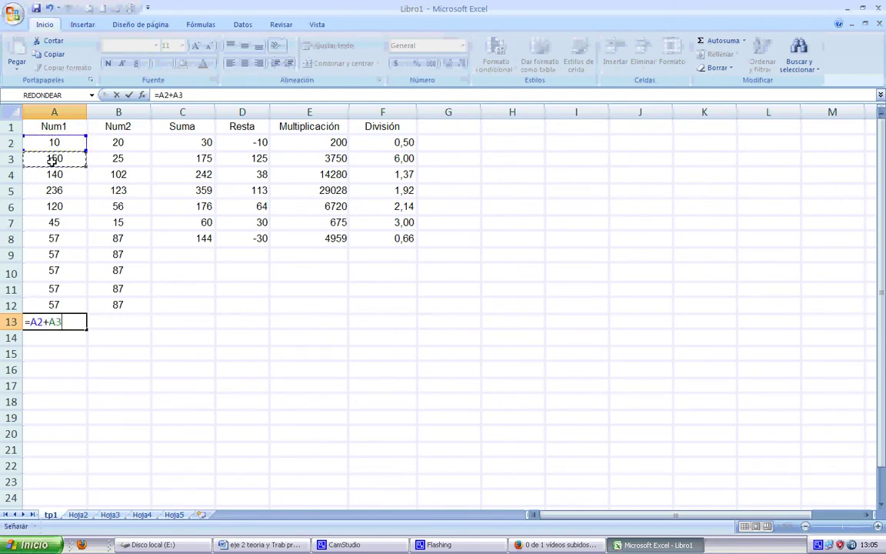
{"action": "type", "text": "+"}
{"action": "left_click", "coordinate": [59, 175]}
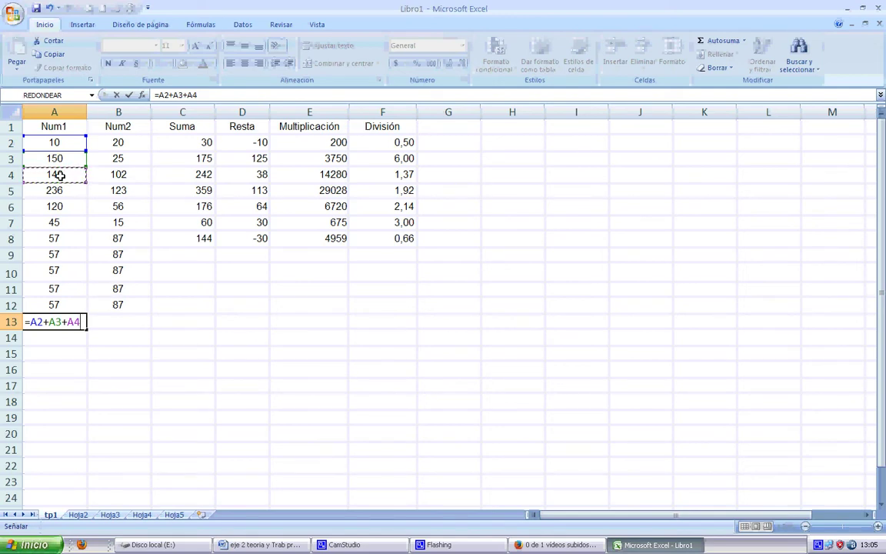
{"action": "key", "text": "BackSpace"}
{"action": "key", "text": "BackSpace"}
{"action": "key", "text": "BackSpace"}
{"action": "key", "text": "BackSpace"}
{"action": "key", "text": "BackSpace"}
{"action": "key", "text": "BackSpace"}
{"action": "key", "text": "BackSpace"}
{"action": "key", "text": "BackSpace"}
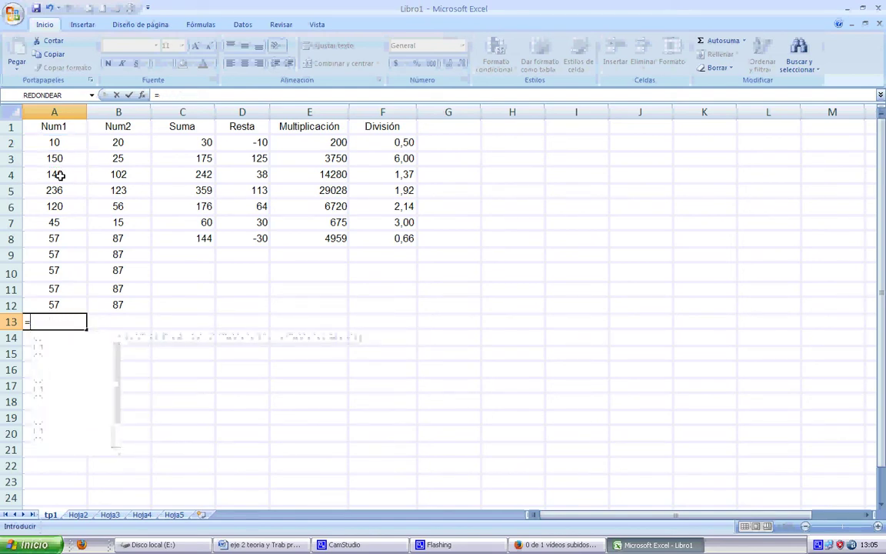
{"action": "key", "text": "Escape"}
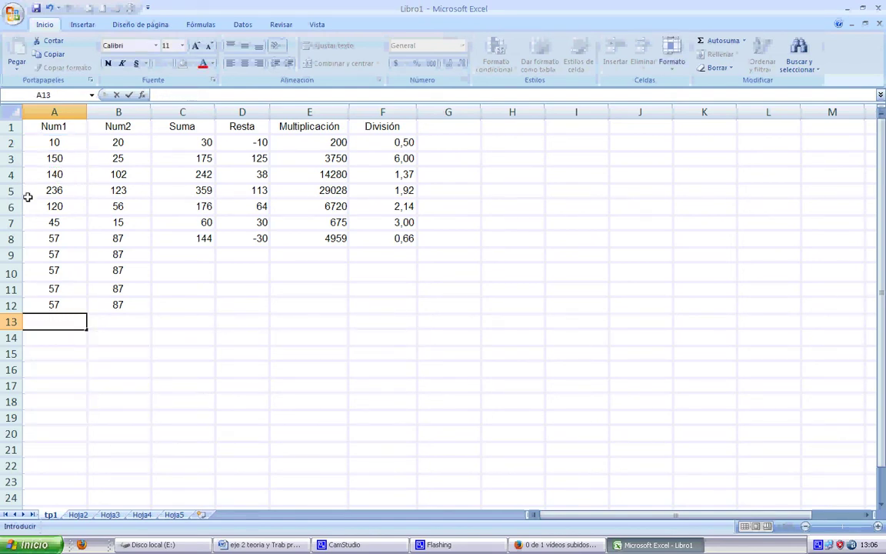
Total the Num1 values in cell A13 using AutoSum over A2:A12.
{"action": "left_click", "coordinate": [49, 348]}
{"action": "left_click", "coordinate": [55, 320]}
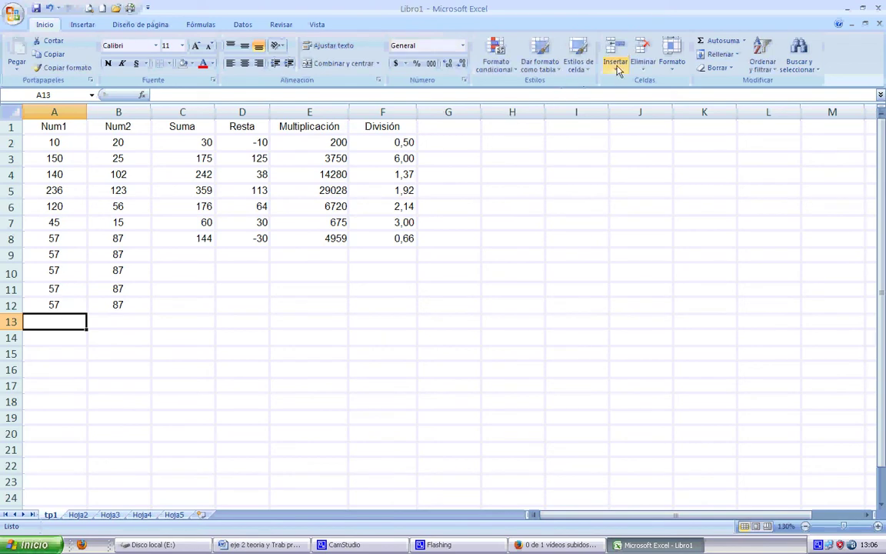
{"action": "left_click", "coordinate": [722, 43]}
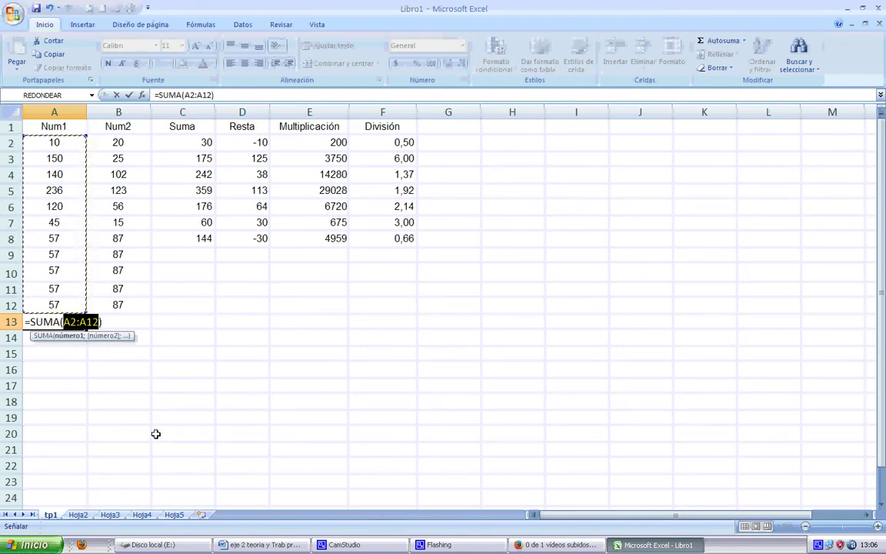
{"action": "key", "text": "Return"}
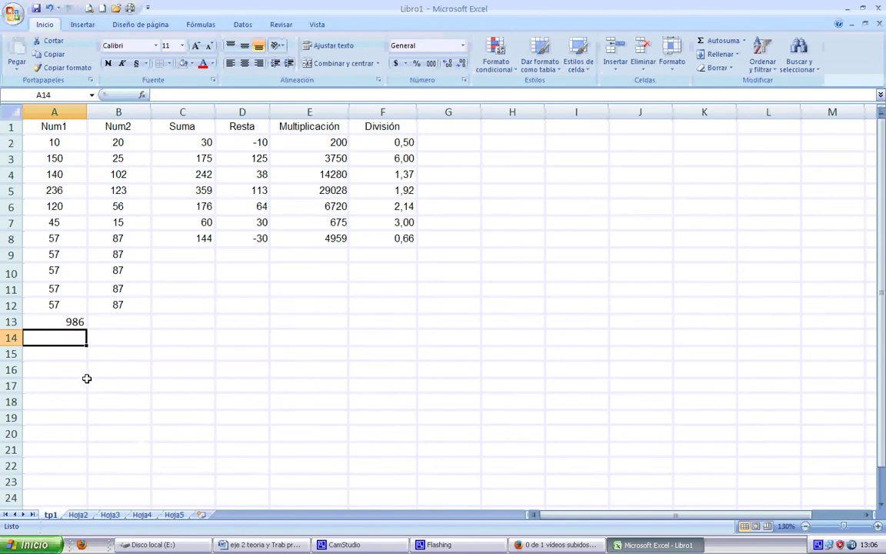
Total the Num2 values in cell B13 using AutoSum over B2:B12.
{"action": "left_click", "coordinate": [57, 322]}
{"action": "left_click", "coordinate": [115, 323]}
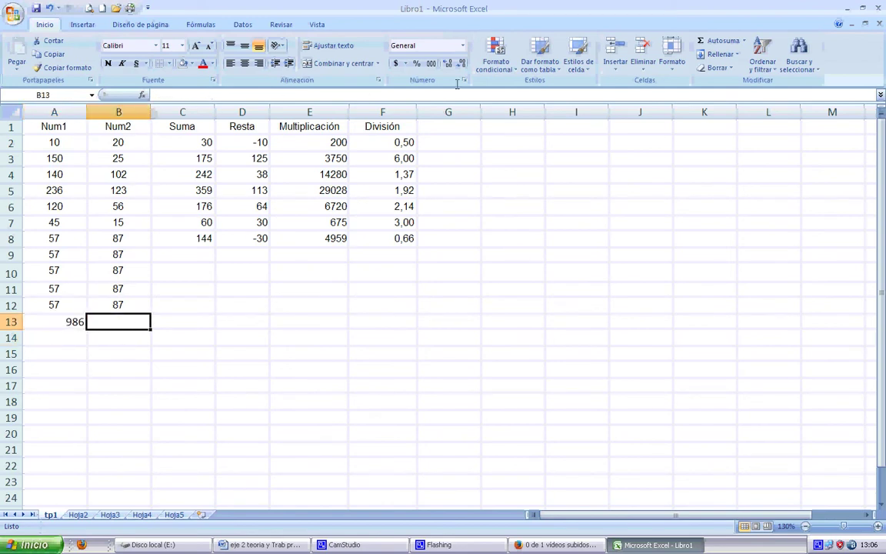
{"action": "left_click", "coordinate": [703, 42]}
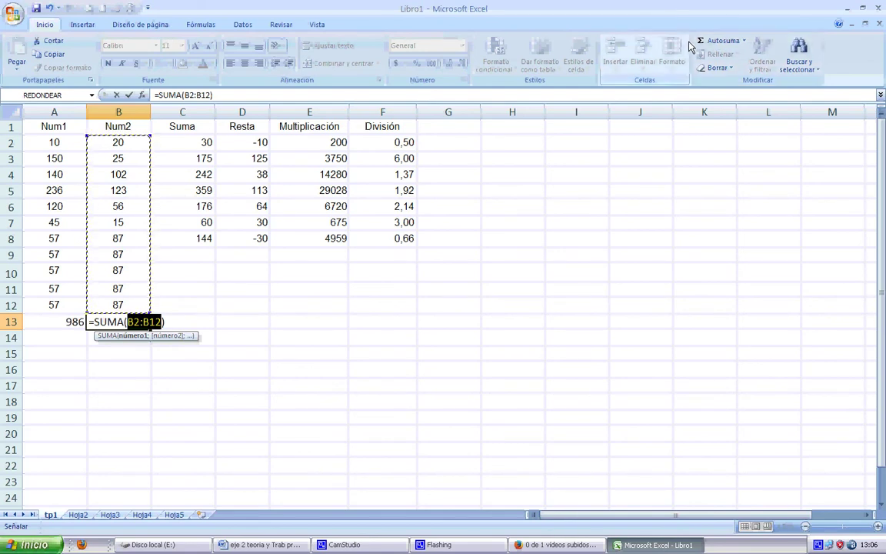
{"action": "key", "text": "Return"}
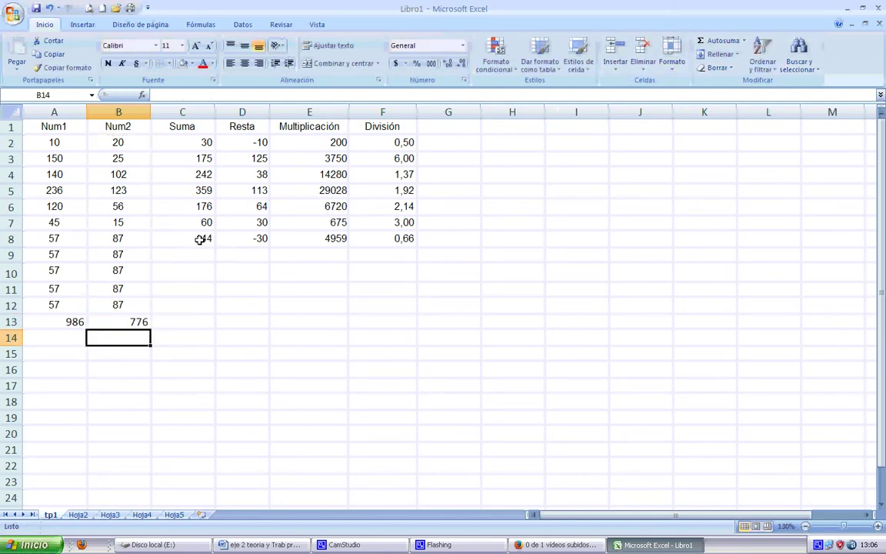
Fill the Suma formula from C8 down through C12.
{"action": "left_click", "coordinate": [199, 240]}
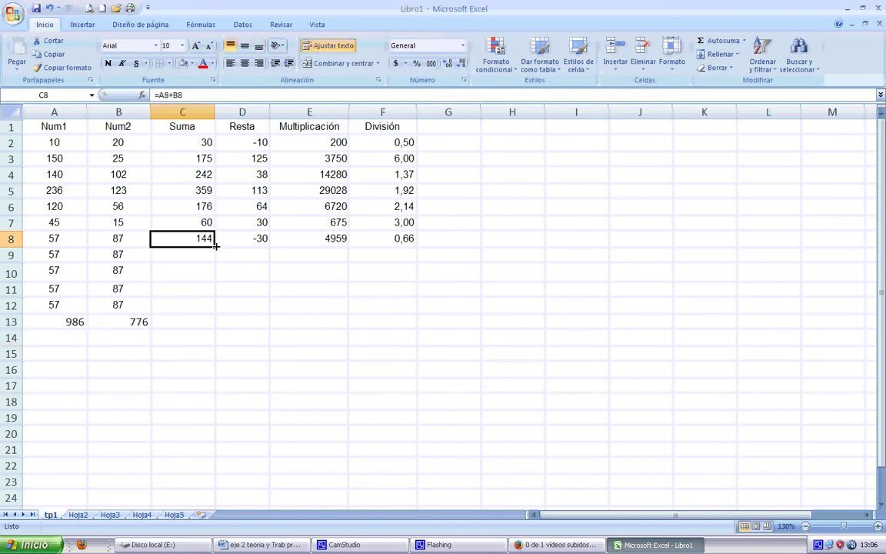
{"action": "left_click_drag", "start_coordinate": [214, 247], "coordinate": [215, 312]}
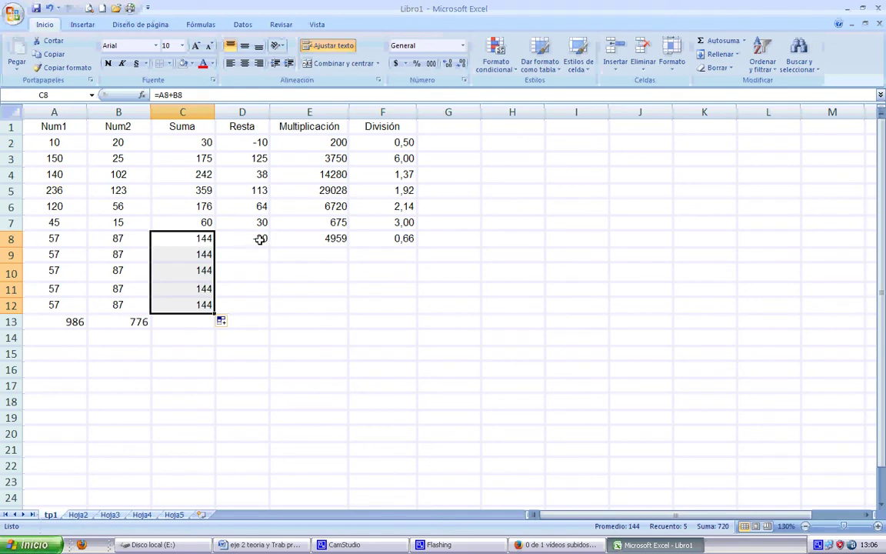
Fill the Suma formula from C2 down through C12.
{"action": "left_click", "coordinate": [199, 222]}
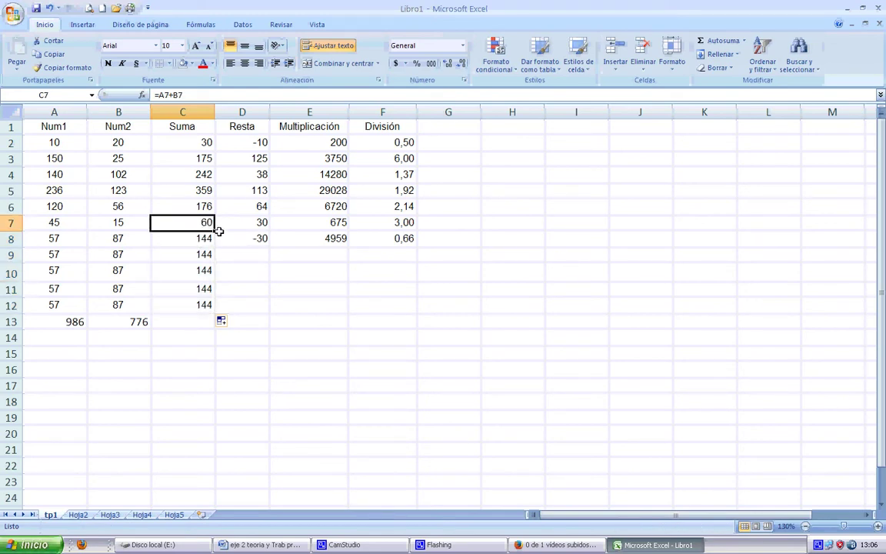
{"action": "left_click", "coordinate": [191, 143]}
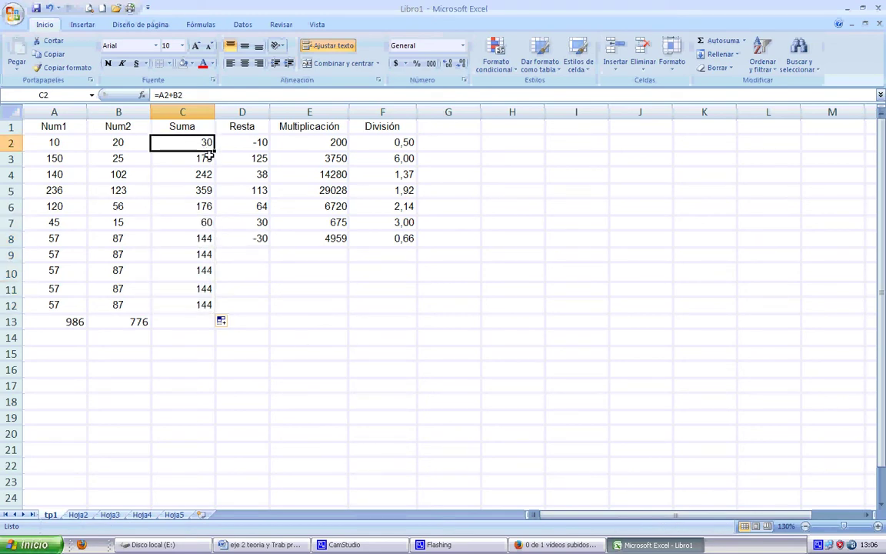
{"action": "left_click_drag", "start_coordinate": [216, 153], "coordinate": [221, 309]}
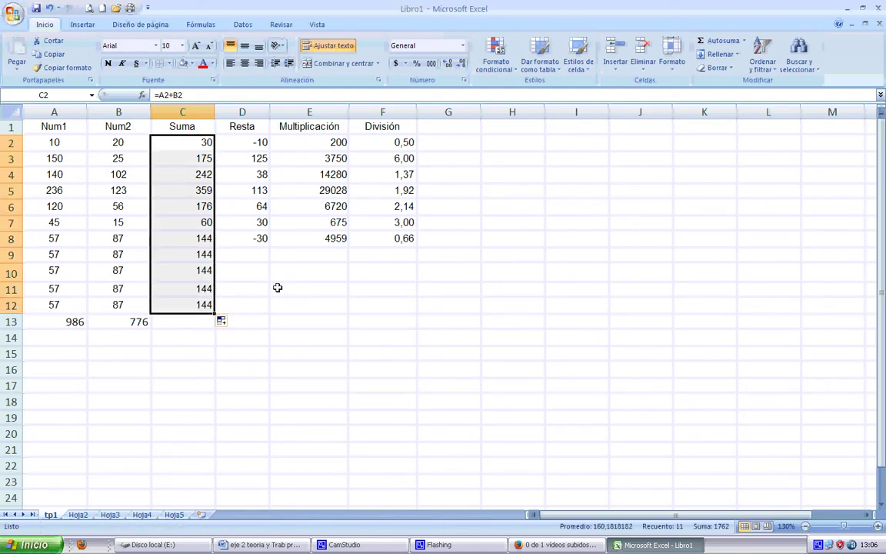
Fill the Resta formula from D8 down through D12.
{"action": "left_click", "coordinate": [243, 143]}
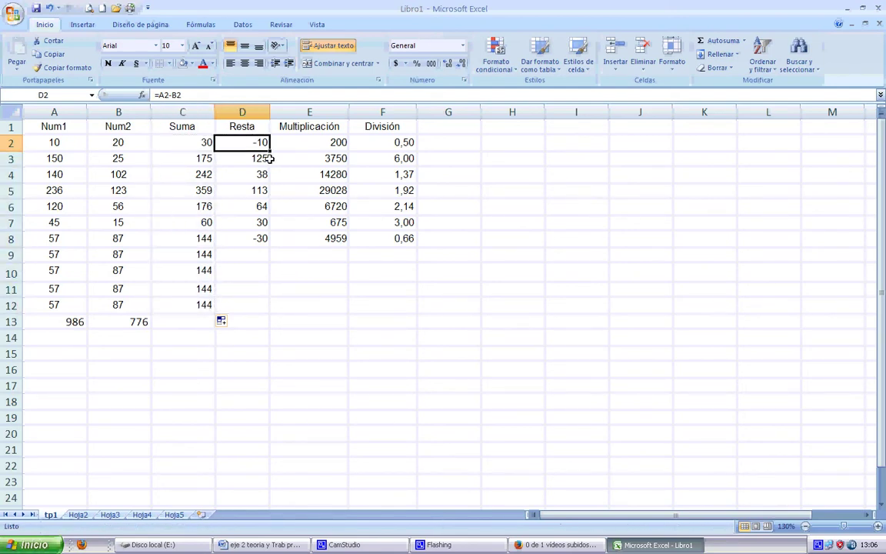
{"action": "left_click", "coordinate": [254, 240]}
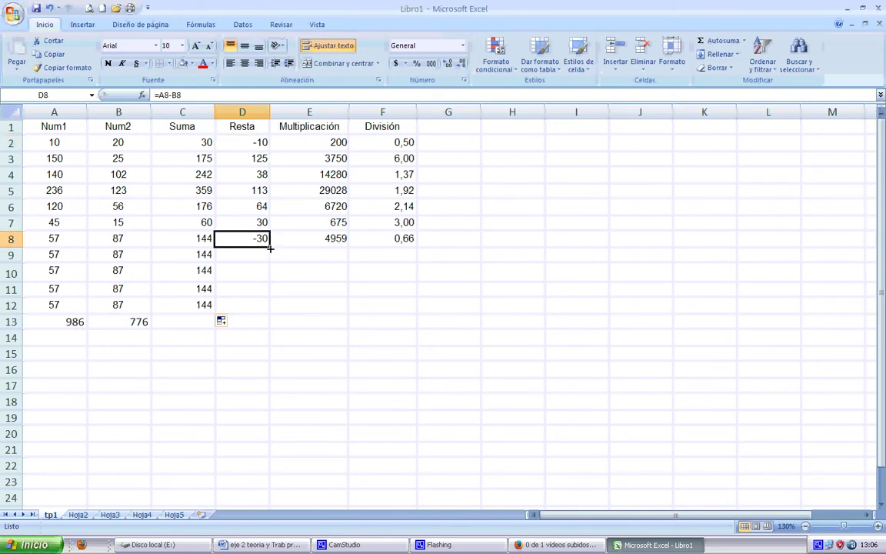
{"action": "left_click_drag", "start_coordinate": [270, 249], "coordinate": [269, 307]}
Fill the Multiplicación formula in E8 and the División formula in F8 down through row 12.
{"action": "left_click", "coordinate": [336, 240]}
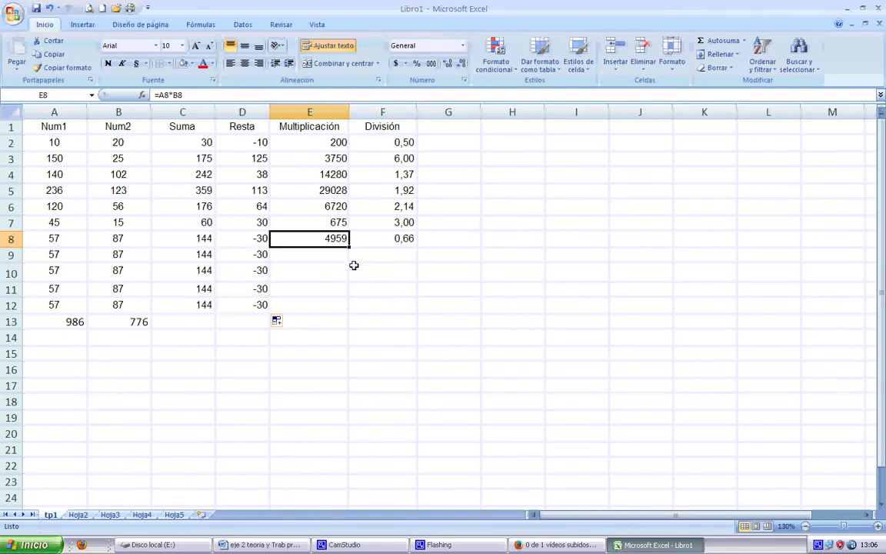
{"action": "left_click", "coordinate": [352, 250]}
{"action": "left_click", "coordinate": [337, 239]}
{"action": "left_click_drag", "start_coordinate": [348, 250], "coordinate": [347, 306]}
{"action": "left_click", "coordinate": [403, 238]}
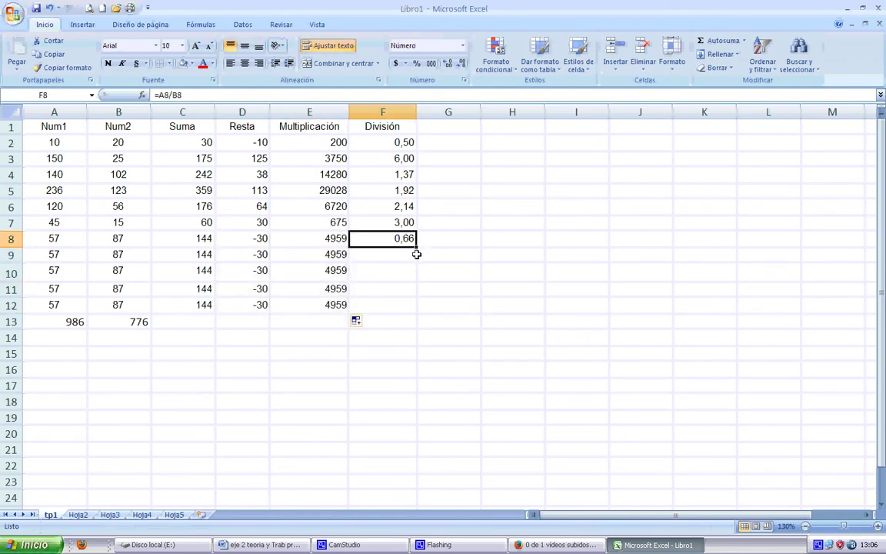
{"action": "left_click_drag", "start_coordinate": [417, 246], "coordinate": [417, 308]}
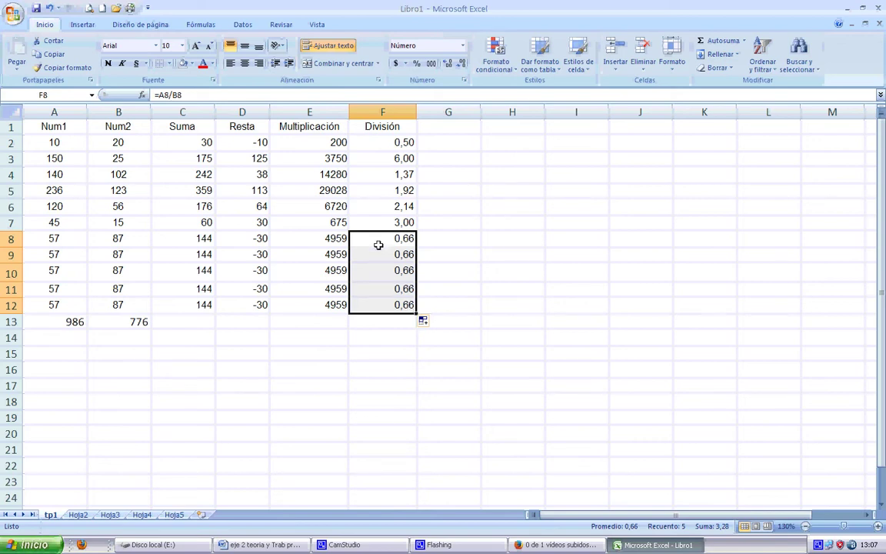
Copy the Num2 total formula from B13 across row 13 through F13.
{"action": "left_click", "coordinate": [204, 324]}
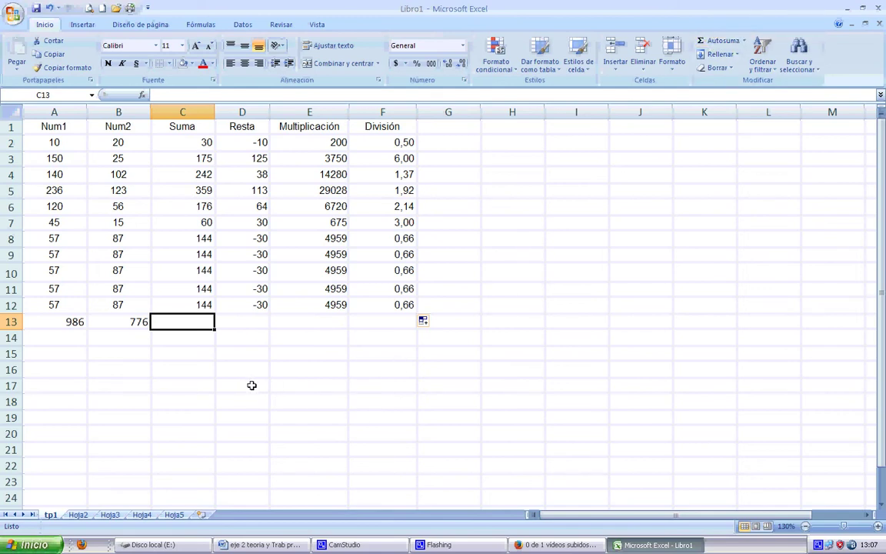
{"action": "left_click", "coordinate": [130, 321]}
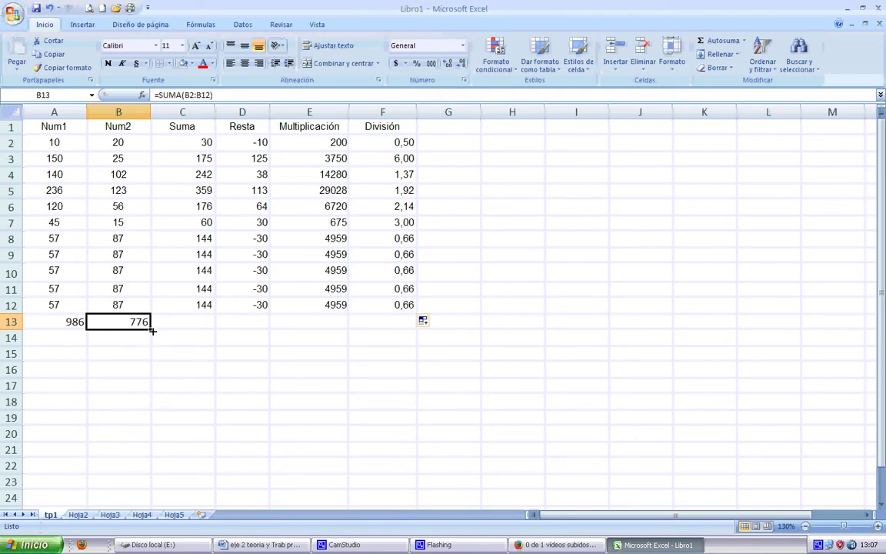
{"action": "left_click_drag", "start_coordinate": [151, 330], "coordinate": [396, 327]}
{"action": "left_click", "coordinate": [327, 380]}
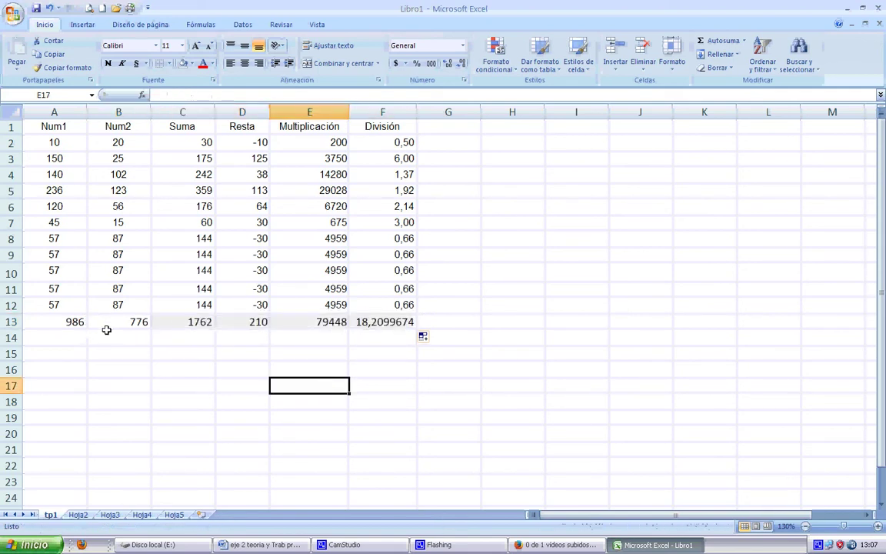
Examine the SUMA formulas in the totals of row 13, checking which column range each cell adds up.
{"action": "left_click", "coordinate": [191, 322]}
{"action": "left_click", "coordinate": [263, 321]}
{"action": "left_click", "coordinate": [340, 322]}
{"action": "left_click", "coordinate": [385, 322]}
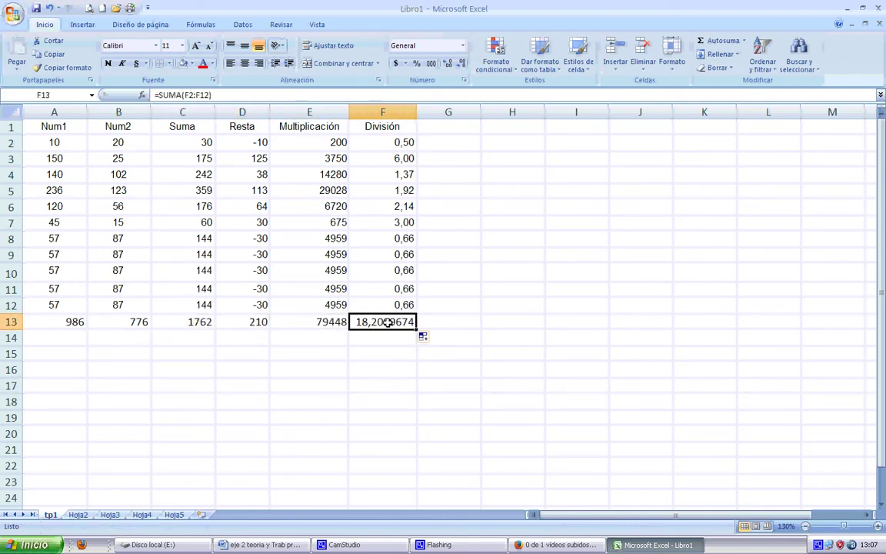
{"action": "left_click", "coordinate": [73, 324]}
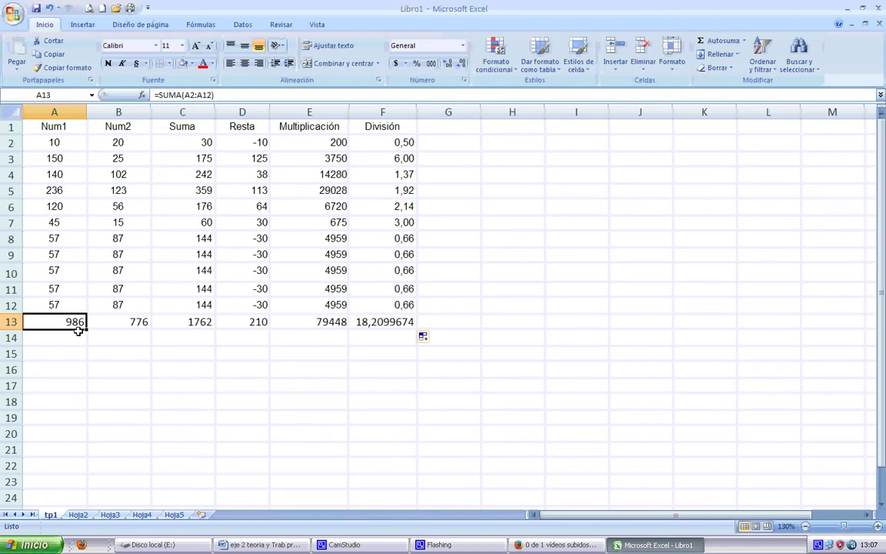
{"action": "left_click", "coordinate": [127, 324]}
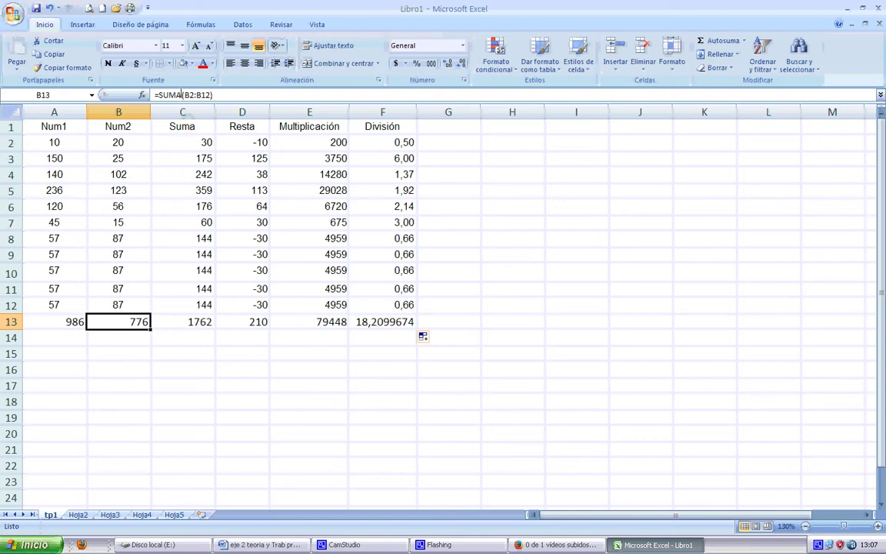
{"action": "left_click", "coordinate": [190, 324]}
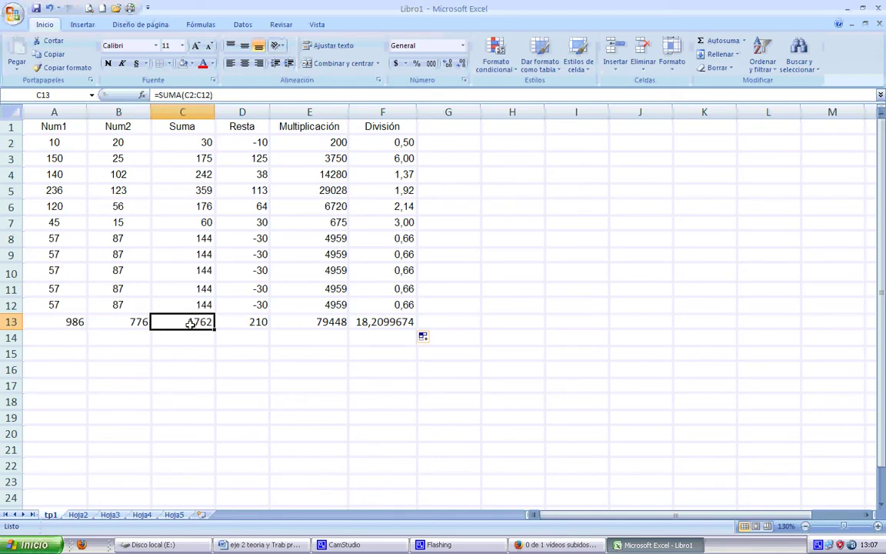
{"action": "left_click", "coordinate": [245, 324]}
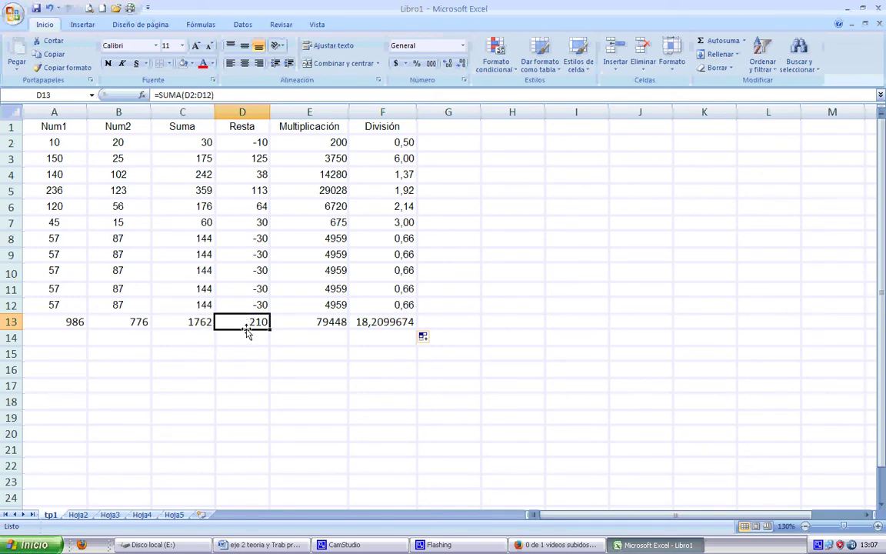
{"action": "left_click", "coordinate": [331, 323]}
{"action": "left_click", "coordinate": [373, 324]}
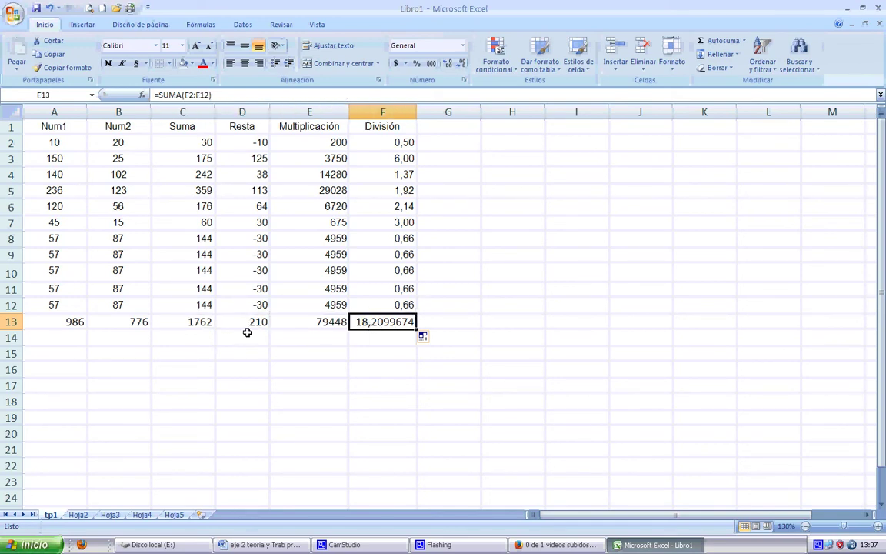
{"action": "left_click", "coordinate": [189, 322]}
{"action": "left_click", "coordinate": [236, 322]}
{"action": "left_click", "coordinate": [345, 322]}
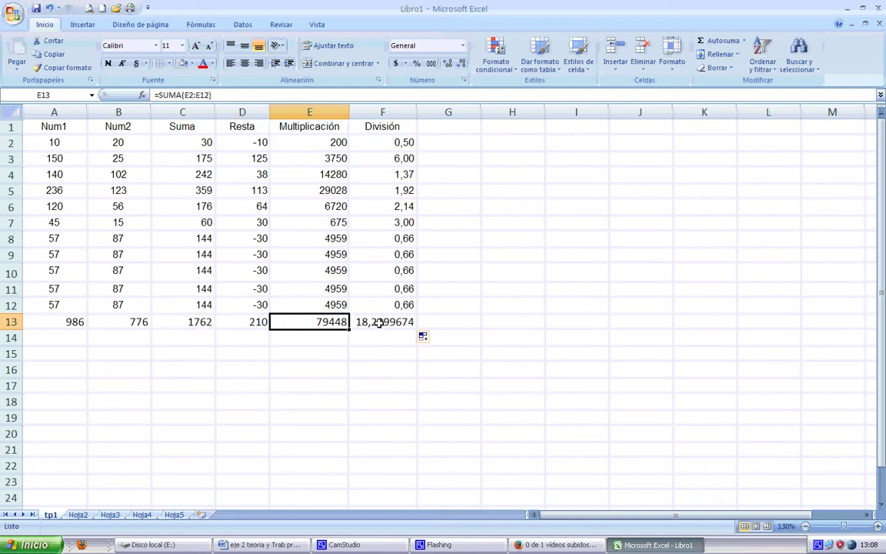
{"action": "left_click", "coordinate": [378, 322]}
Fill the Num1 total formula from A13 across row 13 through F13.
{"action": "left_click", "coordinate": [77, 323]}
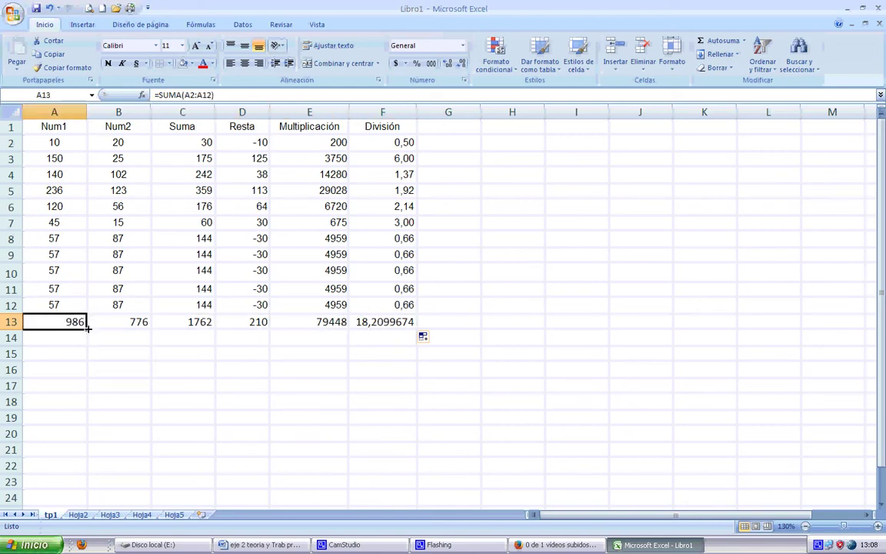
{"action": "left_click_drag", "start_coordinate": [88, 327], "coordinate": [404, 323]}
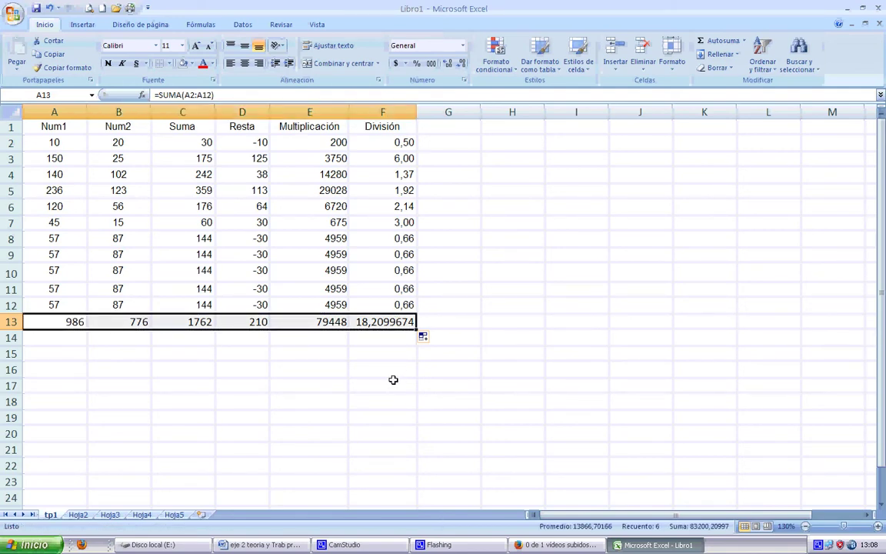
{"action": "left_click", "coordinate": [393, 379]}
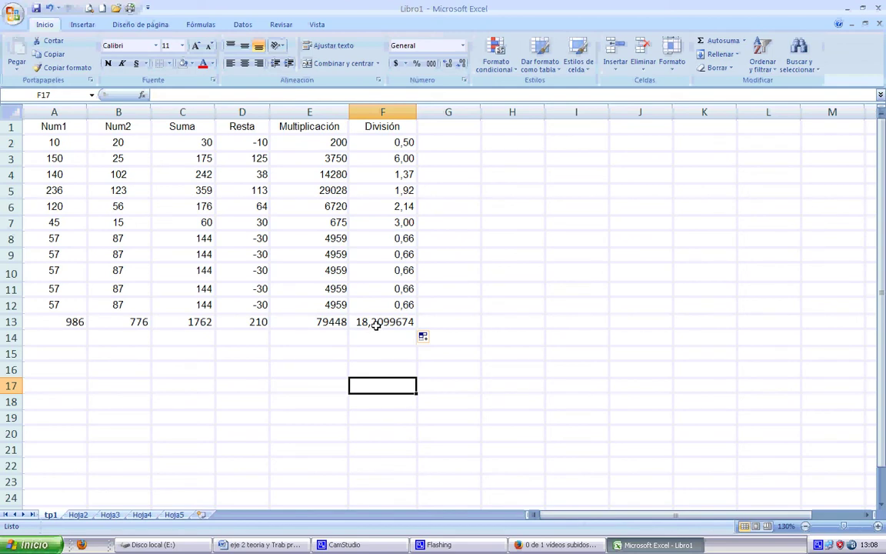
Show the División total in F13 with nine decimals and widen column F to fit it.
{"action": "left_click", "coordinate": [376, 325]}
{"action": "left_click", "coordinate": [448, 64]}
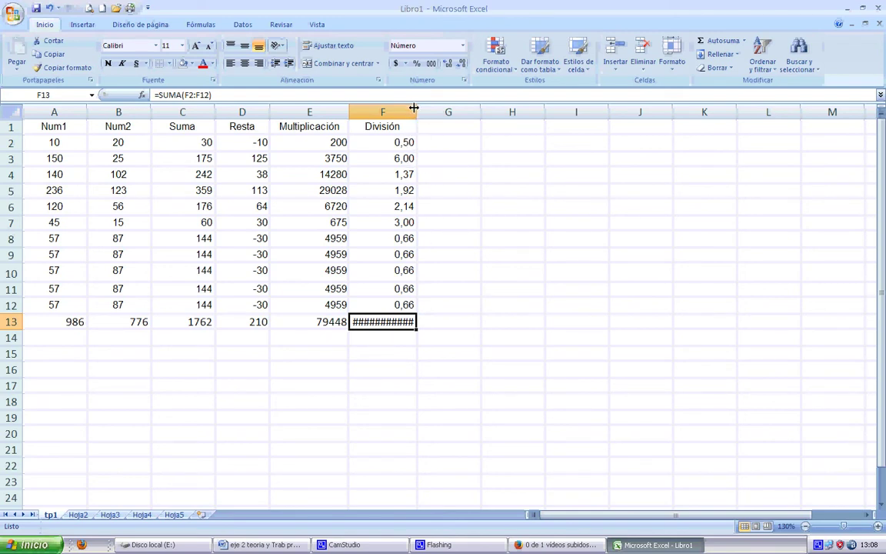
{"action": "left_click_drag", "start_coordinate": [414, 108], "coordinate": [441, 108]}
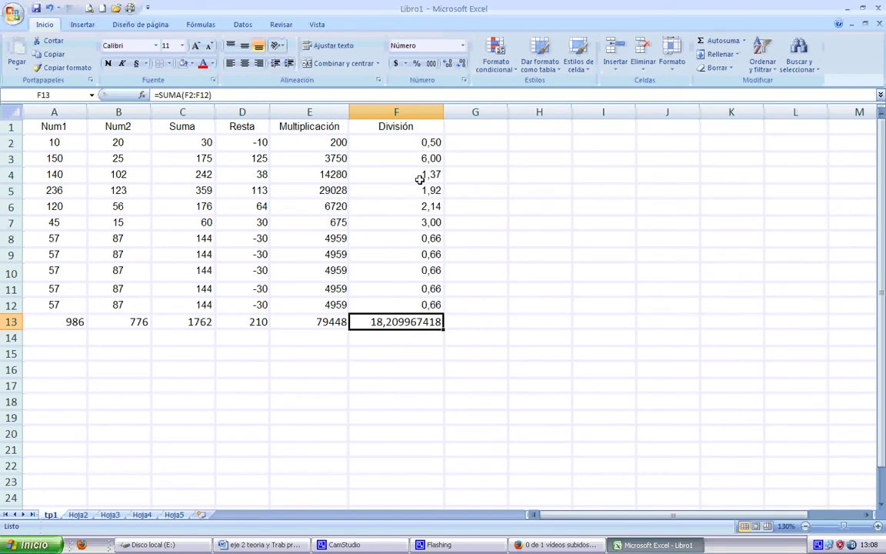
Format the División total in F13 with two decimals and resize column F to a narrower width that fits its values.
{"action": "left_click_drag", "start_coordinate": [440, 109], "coordinate": [391, 115]}
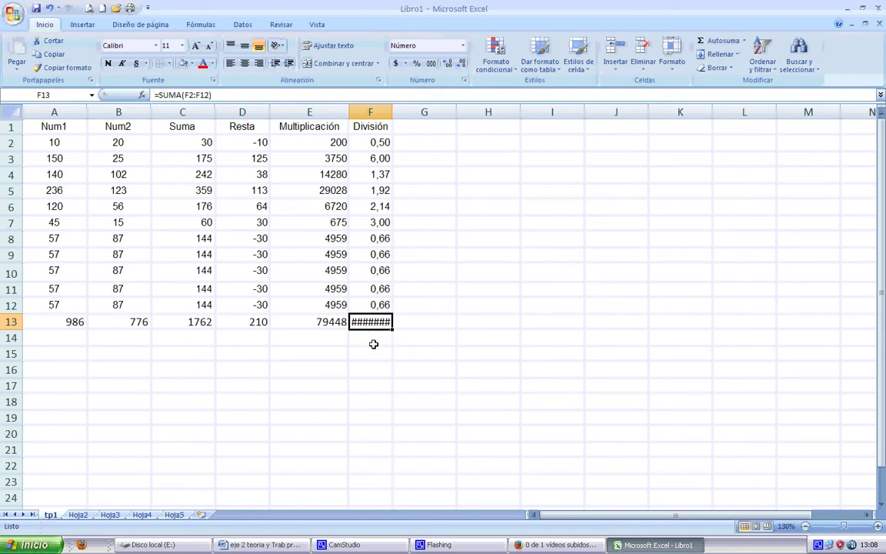
{"action": "left_click", "coordinate": [462, 67]}
{"action": "left_click", "coordinate": [461, 68]}
{"action": "left_click", "coordinate": [462, 67]}
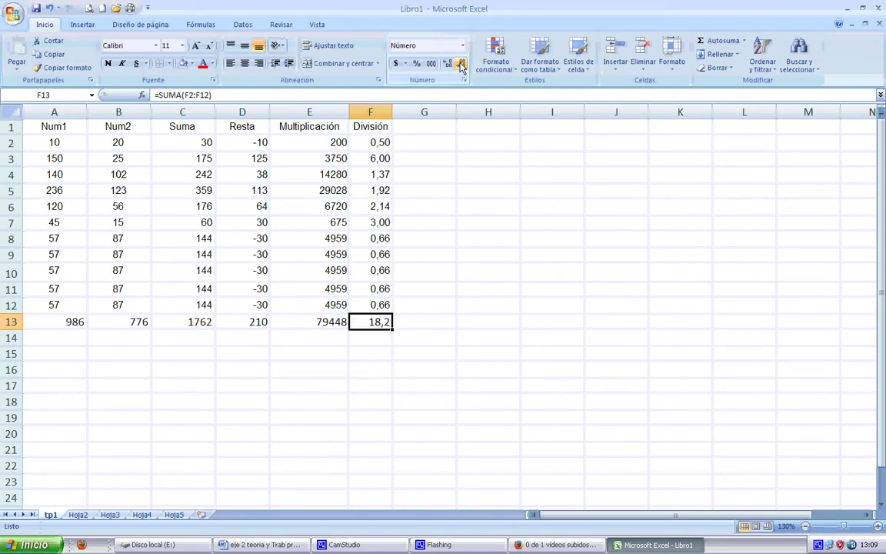
{"action": "left_click", "coordinate": [447, 68]}
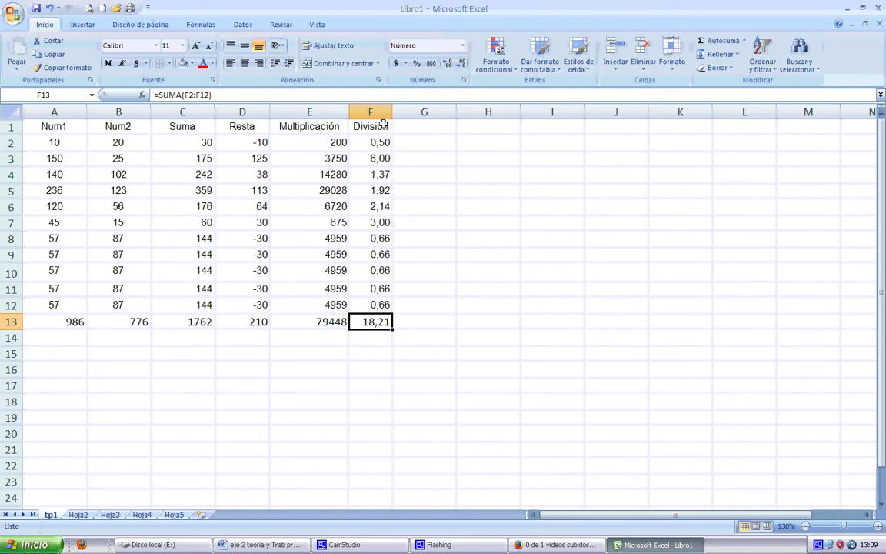
{"action": "left_click_drag", "start_coordinate": [390, 114], "coordinate": [400, 114]}
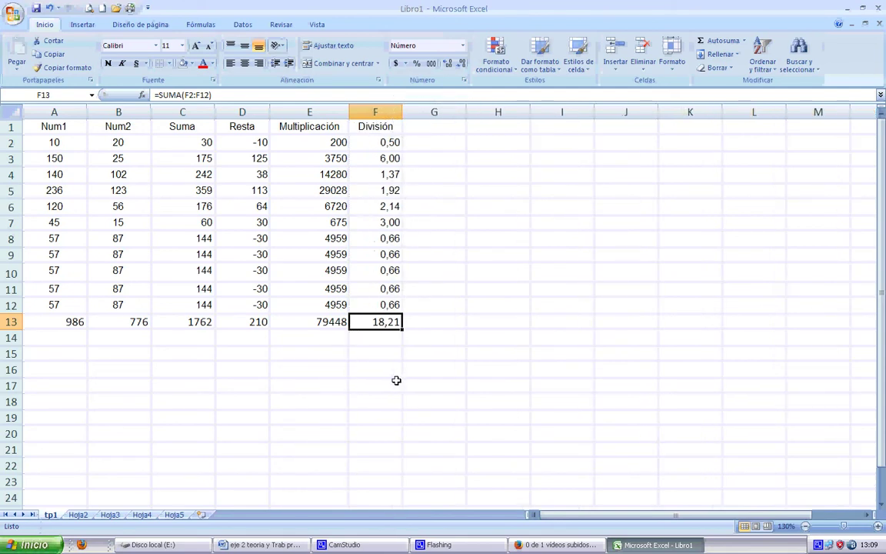
Total row 2 in cell G2 using AutoSum over A2:F2.
{"action": "left_click", "coordinate": [430, 141]}
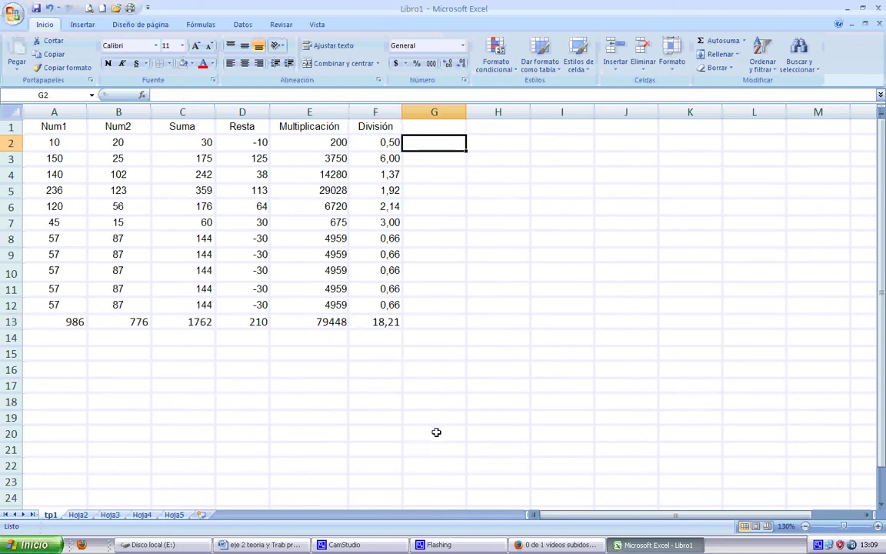
{"action": "left_click_drag", "start_coordinate": [56, 142], "coordinate": [445, 140]}
{"action": "left_click", "coordinate": [454, 142]}
{"action": "left_click", "coordinate": [744, 41]}
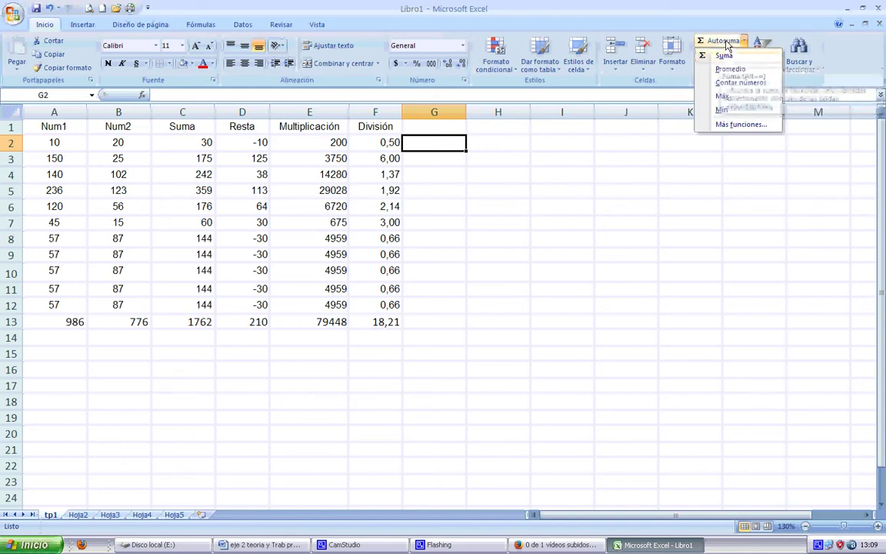
{"action": "left_click", "coordinate": [724, 55]}
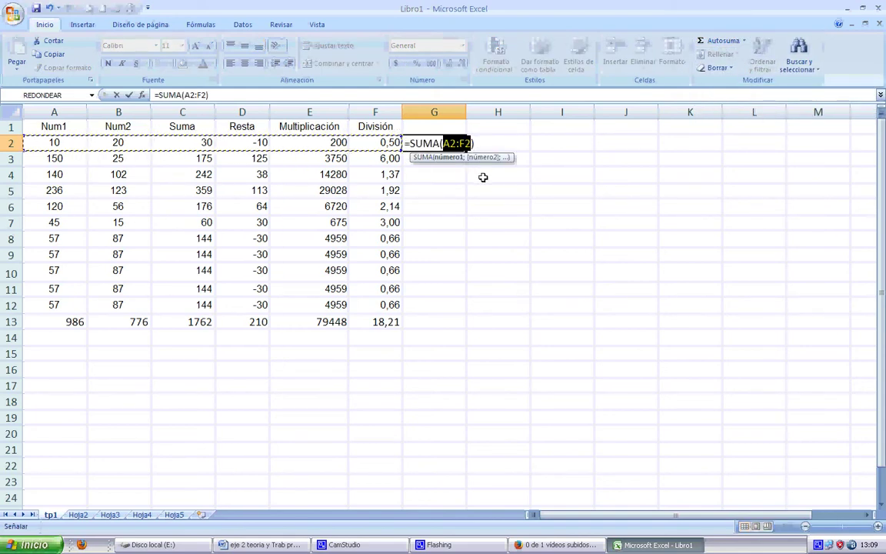
{"action": "key", "text": "Return"}
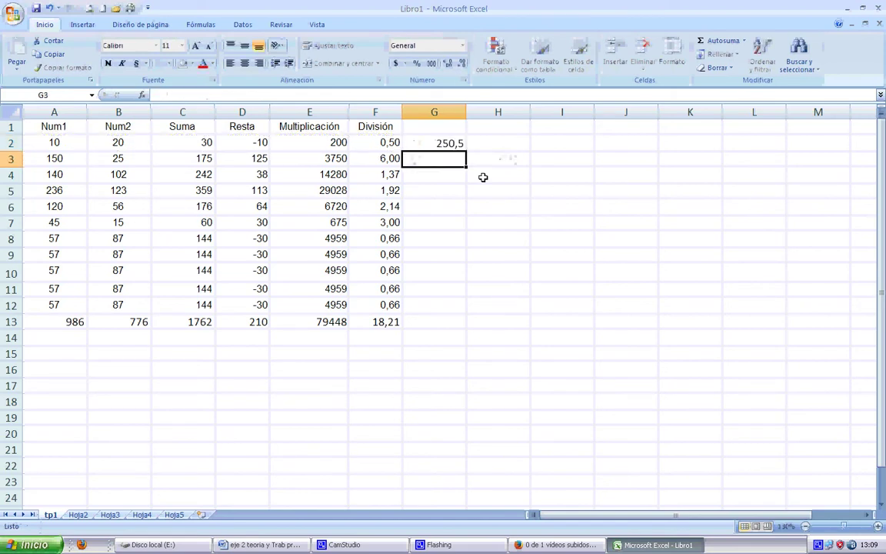
Re-enter the AutoSum of A2:F2 in cell G2 and total row 3 in cell G3 using AutoSum over A3:F3.
{"action": "left_click", "coordinate": [441, 144]}
{"action": "left_click", "coordinate": [700, 42]}
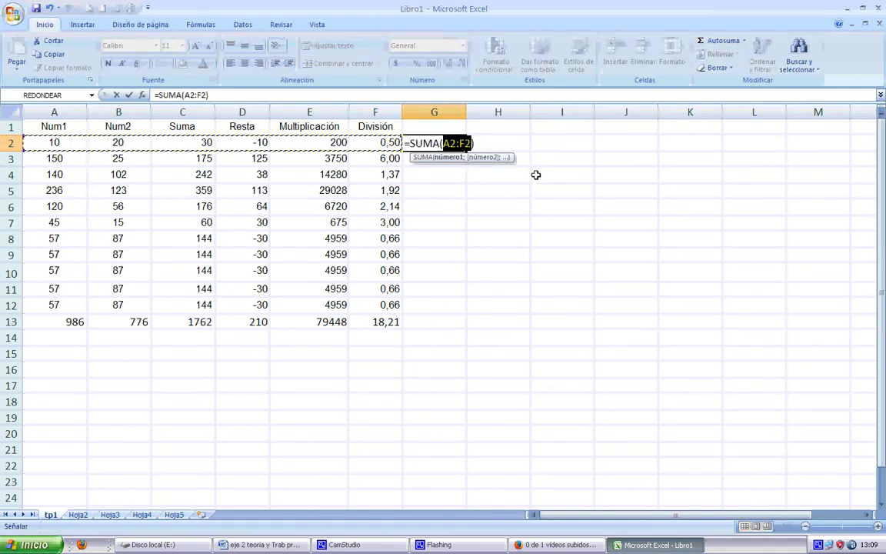
{"action": "key", "text": "Return"}
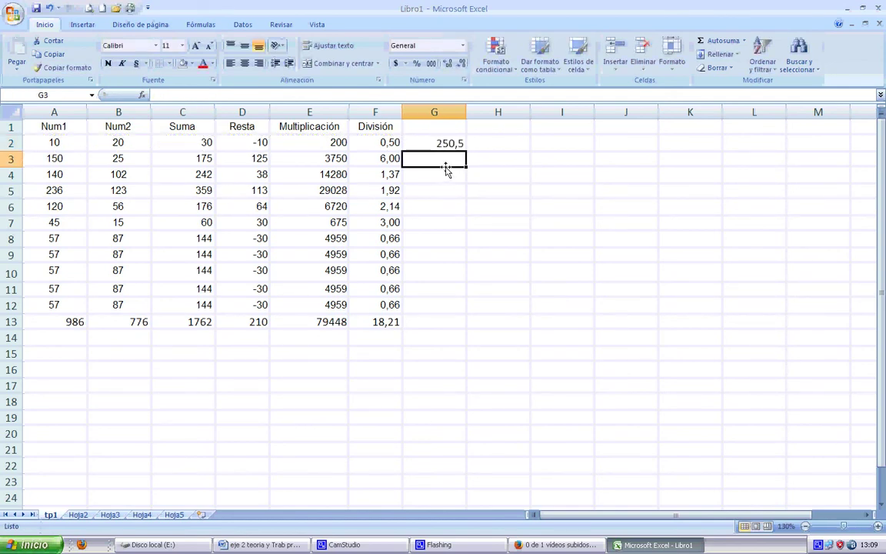
{"action": "left_click", "coordinate": [700, 40]}
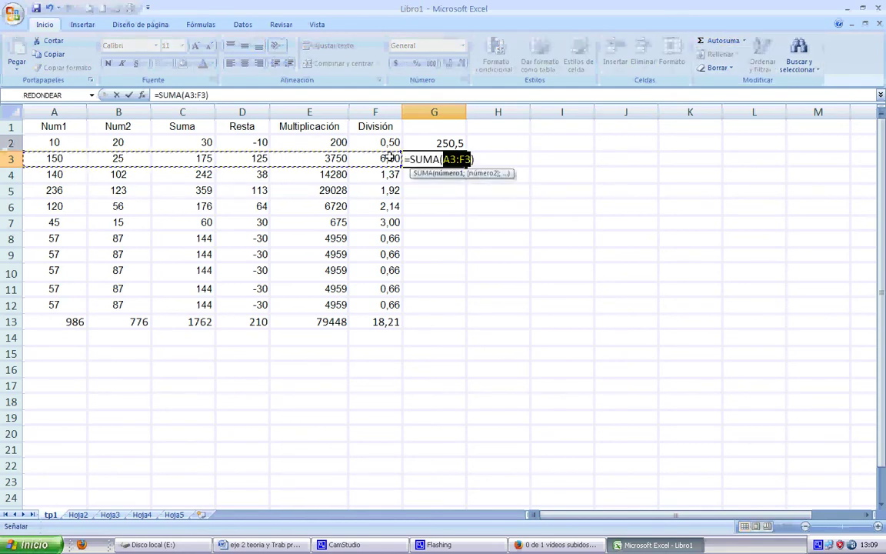
{"action": "key", "text": "Return"}
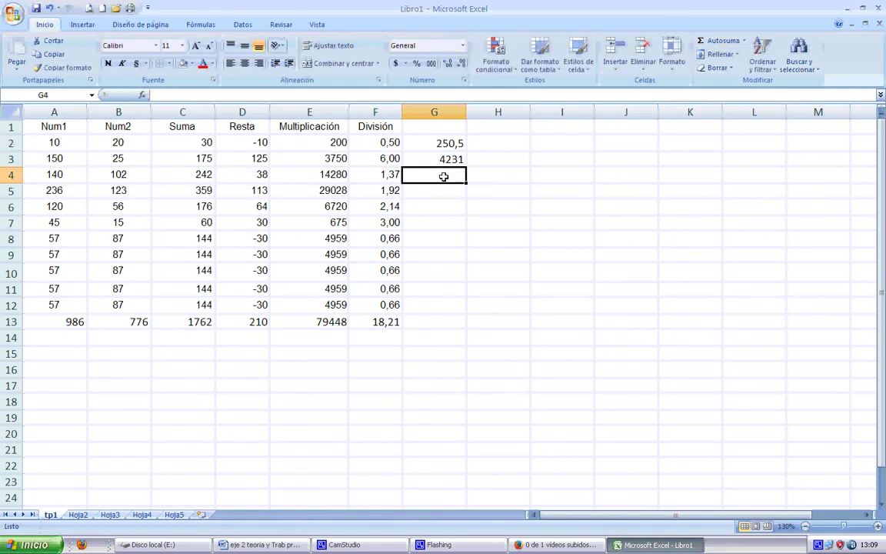
Total row 4 in cell G4 using AutoSum over A4:F4 and fill the row total from G2 down to G12.
{"action": "left_click", "coordinate": [708, 40]}
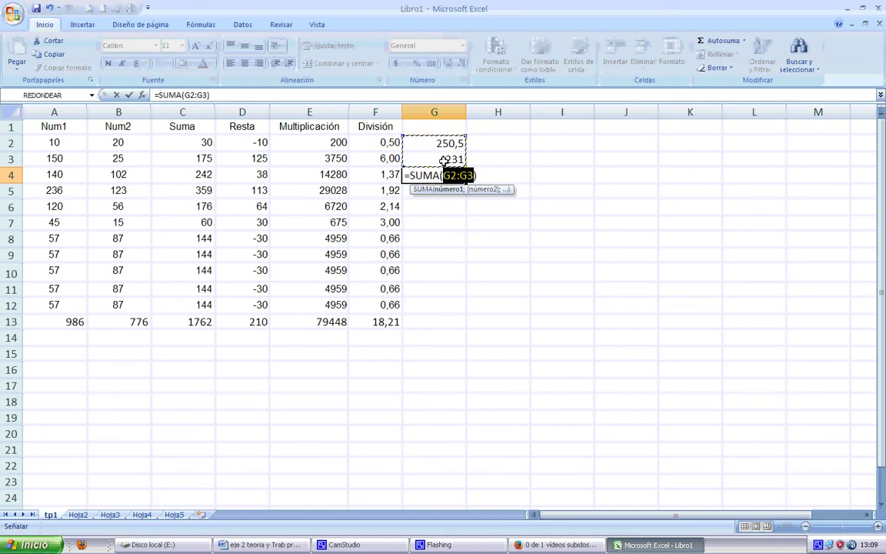
{"action": "left_click_drag", "start_coordinate": [42, 175], "coordinate": [398, 178]}
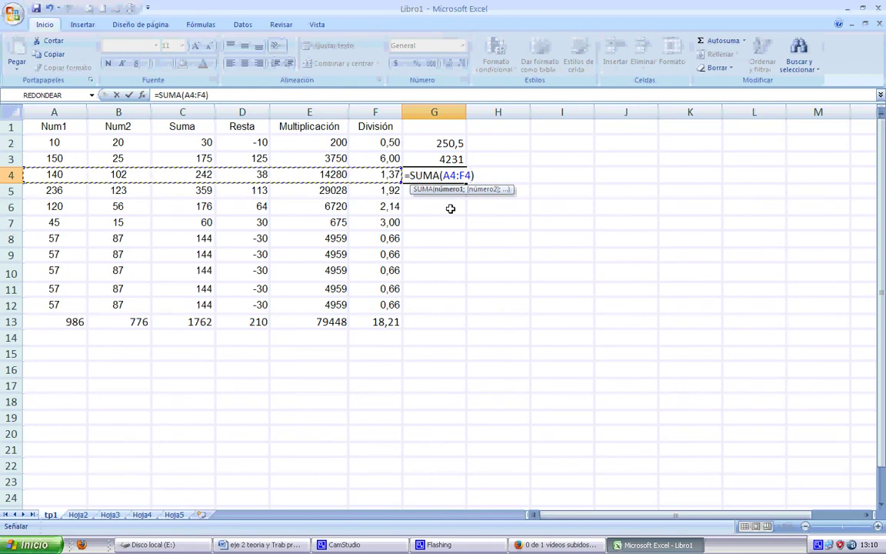
{"action": "key", "text": "Return"}
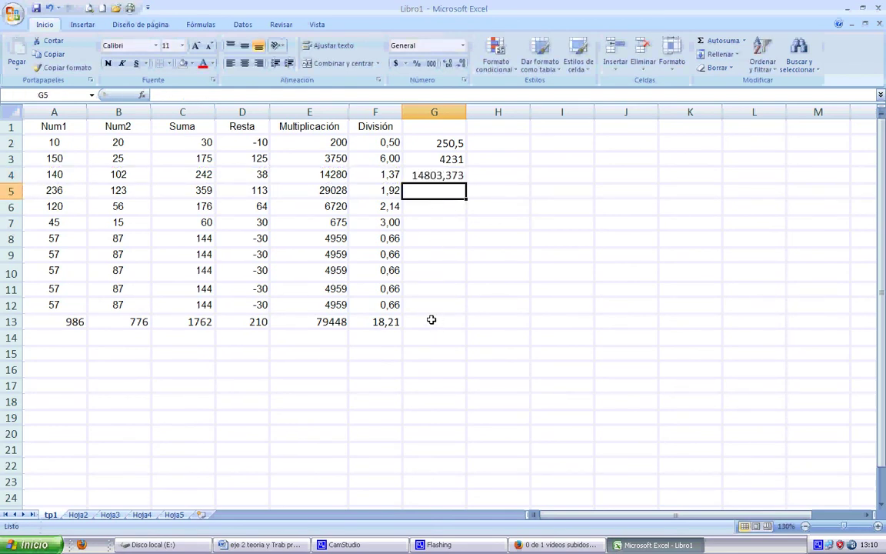
{"action": "left_click", "coordinate": [441, 145]}
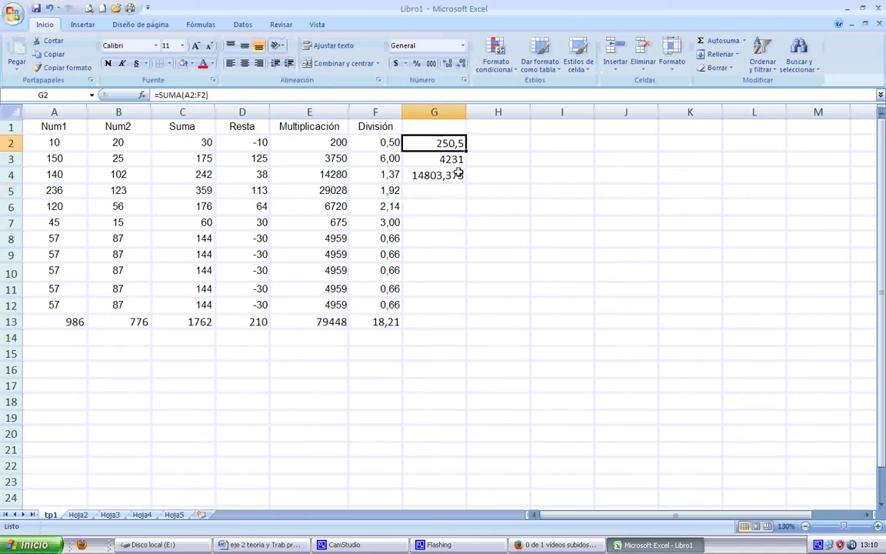
{"action": "left_click_drag", "start_coordinate": [466, 153], "coordinate": [467, 311]}
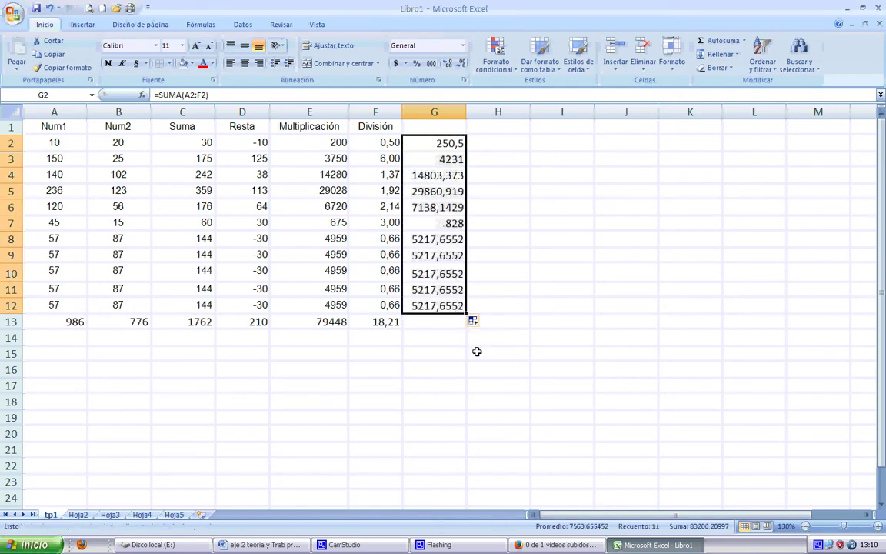
Format the row totals in G2:G12 with two decimals.
{"action": "left_click", "coordinate": [446, 64]}
{"action": "left_click", "coordinate": [446, 64]}
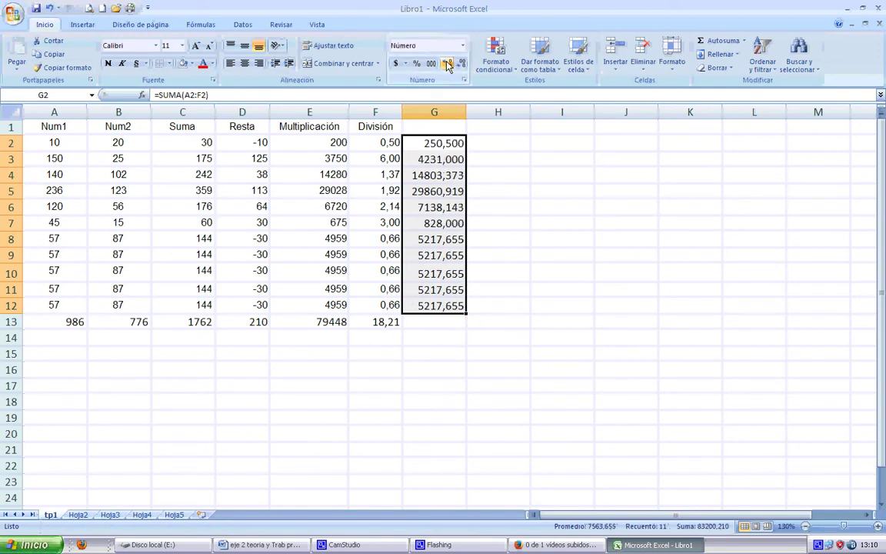
{"action": "left_click", "coordinate": [453, 65]}
{"action": "left_click", "coordinate": [452, 64]}
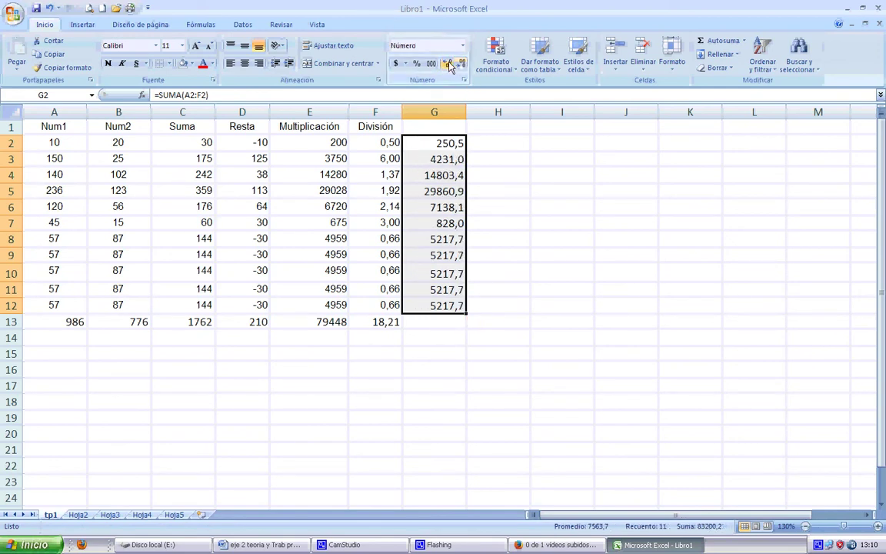
{"action": "left_click", "coordinate": [447, 64]}
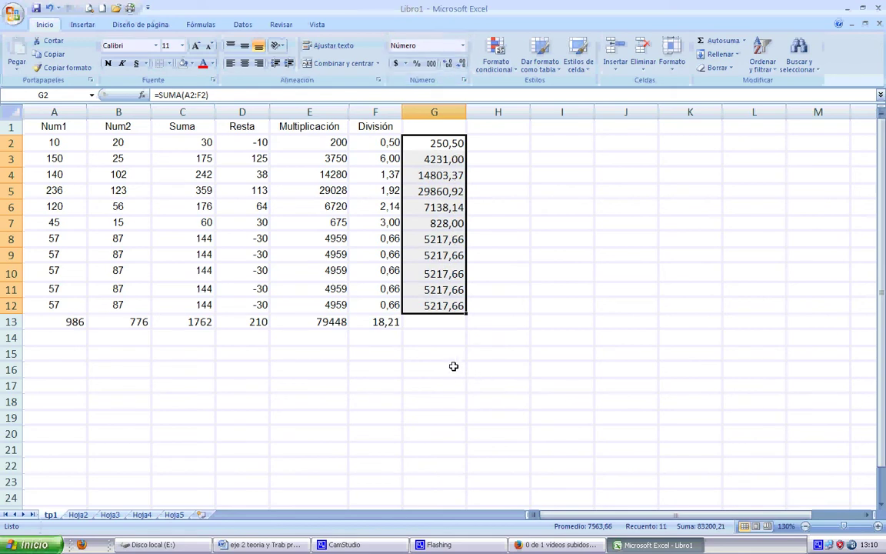
{"action": "left_click", "coordinate": [454, 366]}
Examine the data range A2:F12 and the column total formulas in A13 to F13.
{"action": "left_click", "coordinate": [447, 322]}
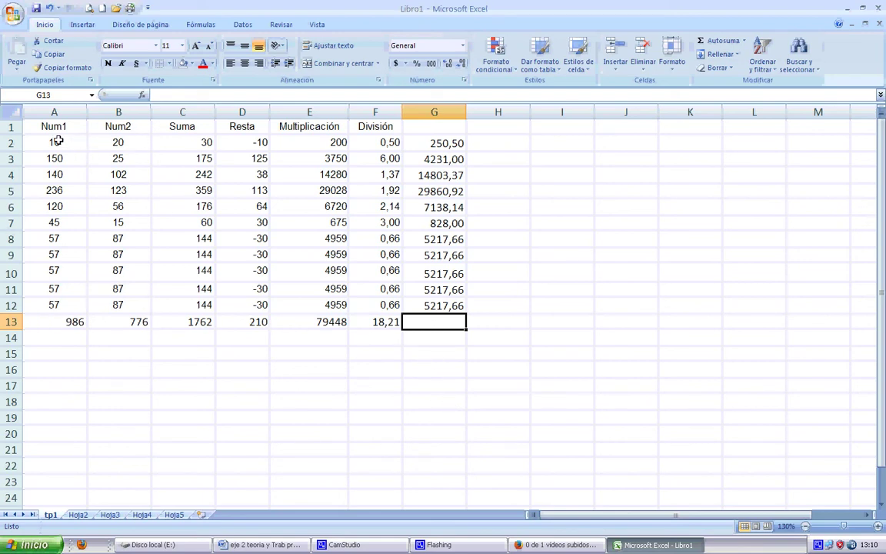
{"action": "left_click_drag", "start_coordinate": [58, 141], "coordinate": [357, 161]}
{"action": "left_click_drag", "start_coordinate": [374, 288], "coordinate": [374, 304]}
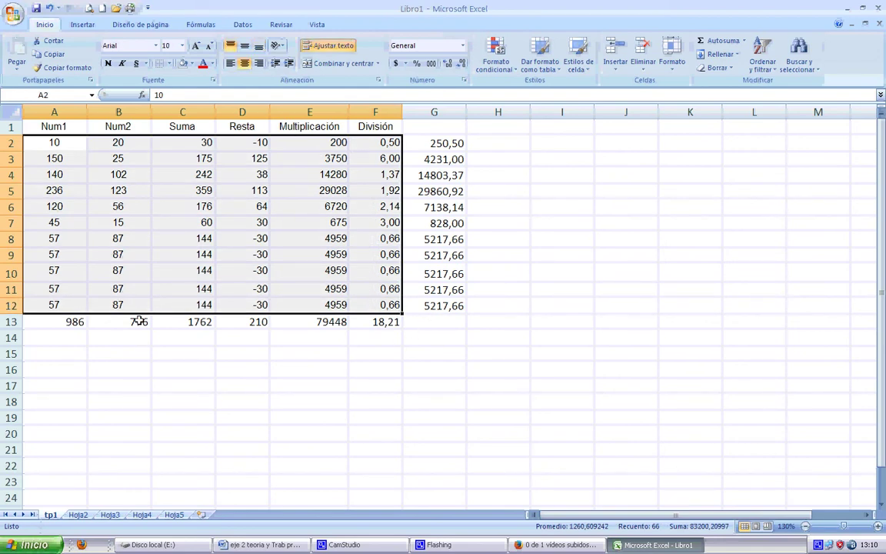
{"action": "left_click", "coordinate": [65, 322]}
{"action": "left_click", "coordinate": [124, 323]}
{"action": "left_click", "coordinate": [189, 322]}
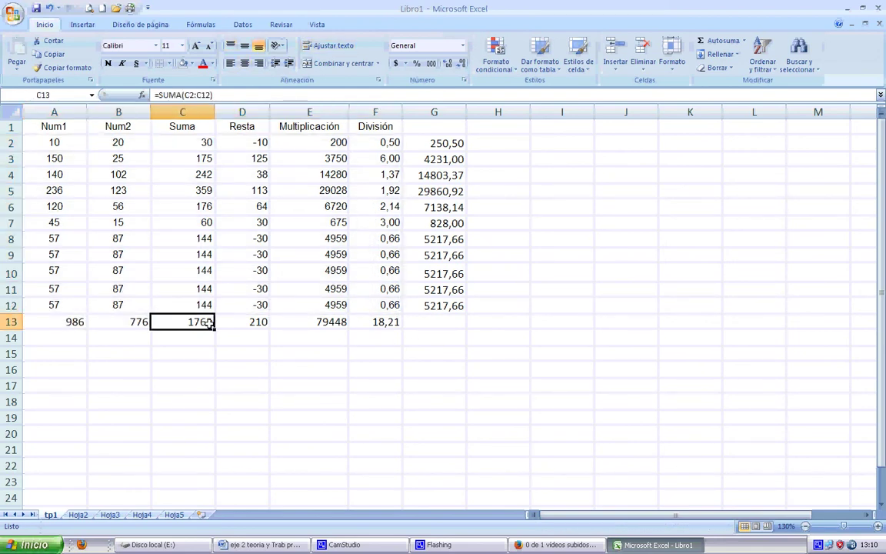
{"action": "left_click", "coordinate": [242, 322]}
{"action": "left_click", "coordinate": [331, 322]}
{"action": "left_click", "coordinate": [383, 322]}
Total row 13 in cell G13 using AutoSum over A13:F13.
{"action": "left_click", "coordinate": [422, 328]}
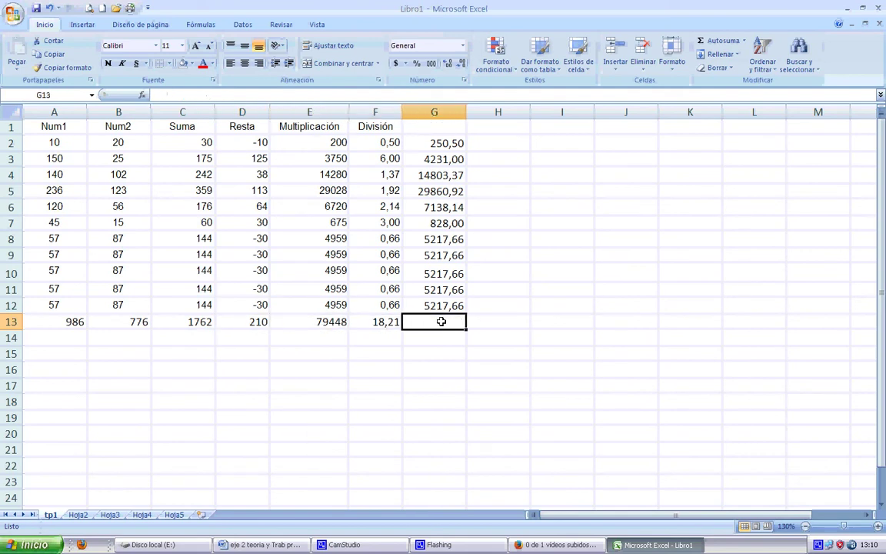
{"action": "left_click", "coordinate": [743, 42]}
{"action": "left_click", "coordinate": [723, 55]}
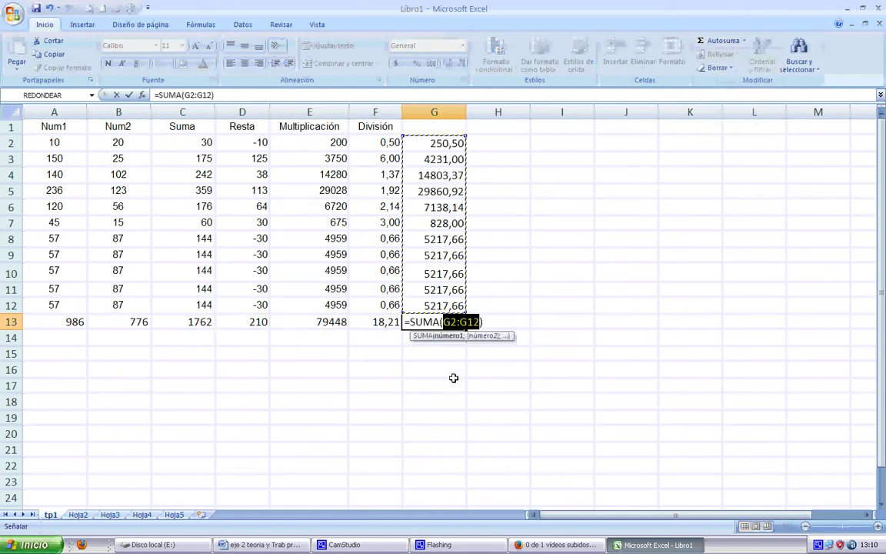
{"action": "left_click_drag", "start_coordinate": [57, 323], "coordinate": [366, 321]}
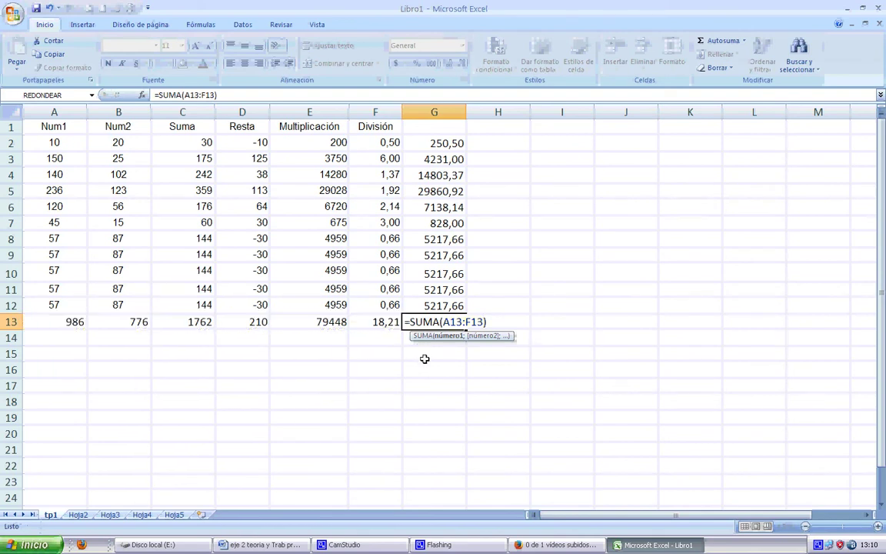
{"action": "key", "text": "Return"}
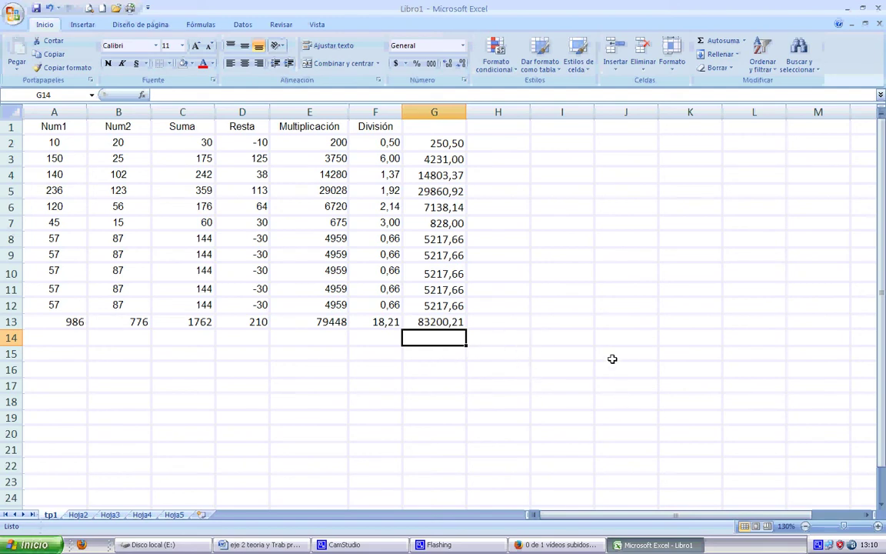
{"action": "left_click", "coordinate": [624, 322]}
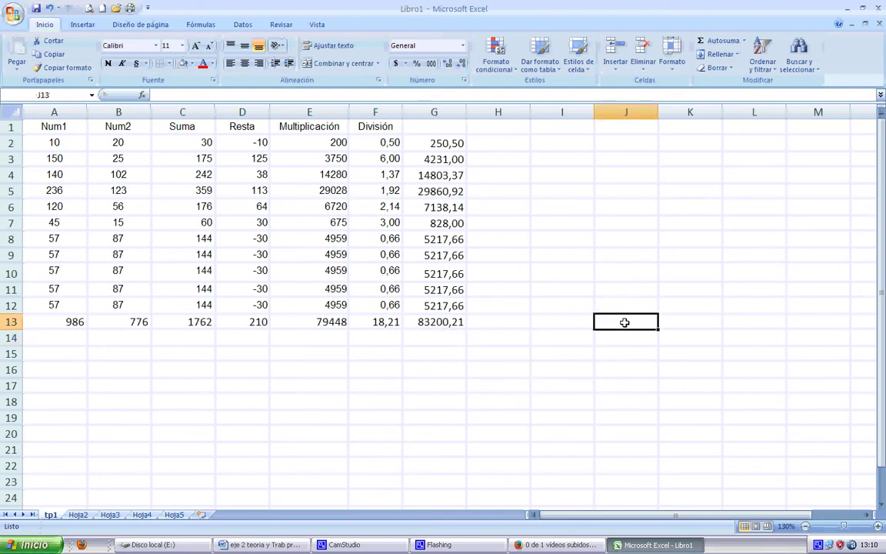
Examine the row total formulas in column G from G2 to G6.
{"action": "left_click", "coordinate": [562, 317]}
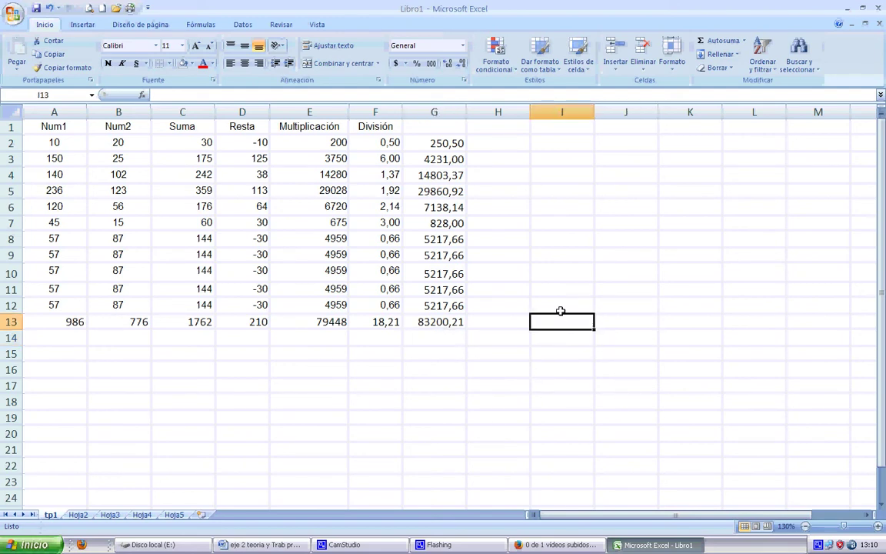
{"action": "left_click", "coordinate": [442, 143]}
{"action": "left_click", "coordinate": [440, 158]}
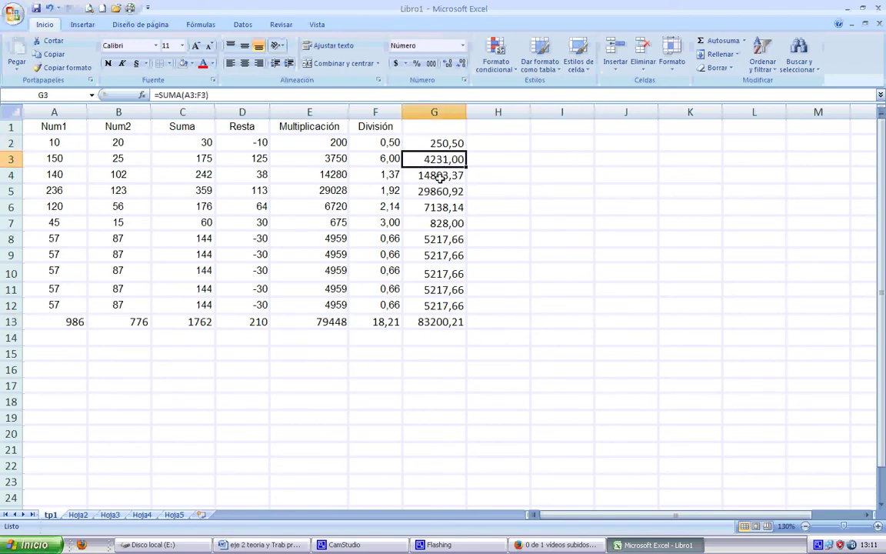
{"action": "left_click", "coordinate": [440, 175]}
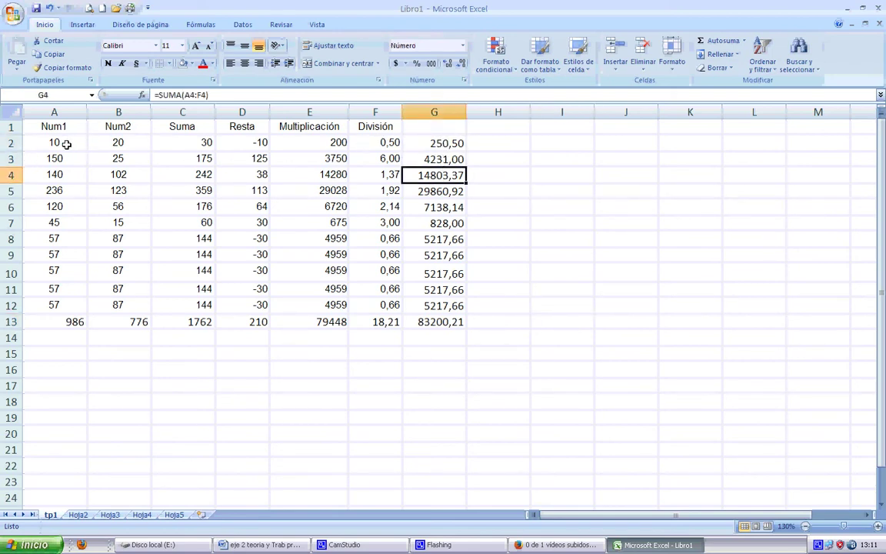
{"action": "left_click", "coordinate": [443, 144]}
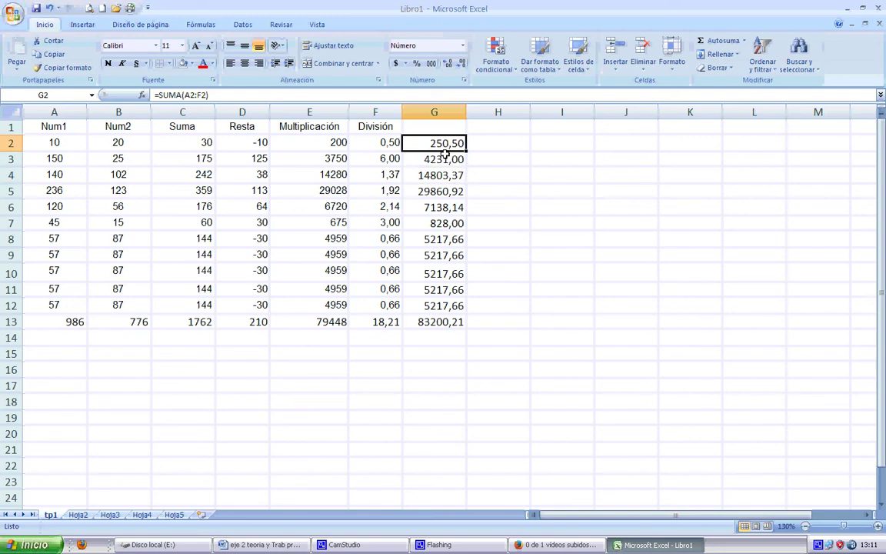
{"action": "left_click", "coordinate": [443, 162]}
{"action": "left_click", "coordinate": [409, 175]}
{"action": "left_click", "coordinate": [409, 191]}
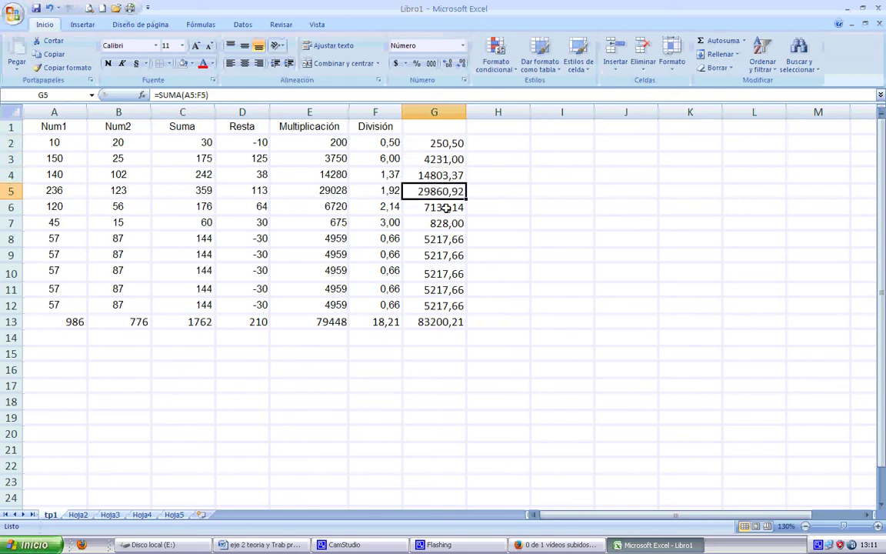
{"action": "left_click", "coordinate": [421, 206]}
Total the row sums G2:G12 in cell I13 using AutoSum.
{"action": "left_click", "coordinate": [559, 323]}
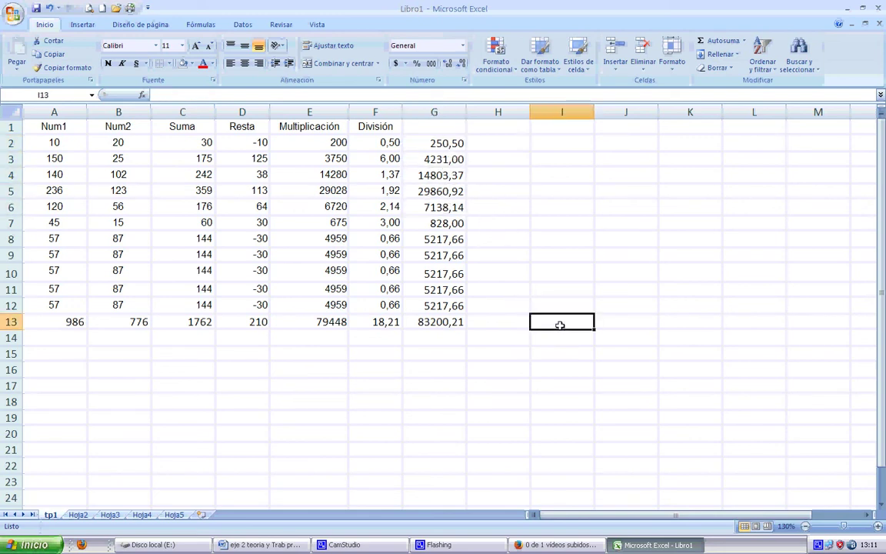
{"action": "left_click", "coordinate": [716, 40]}
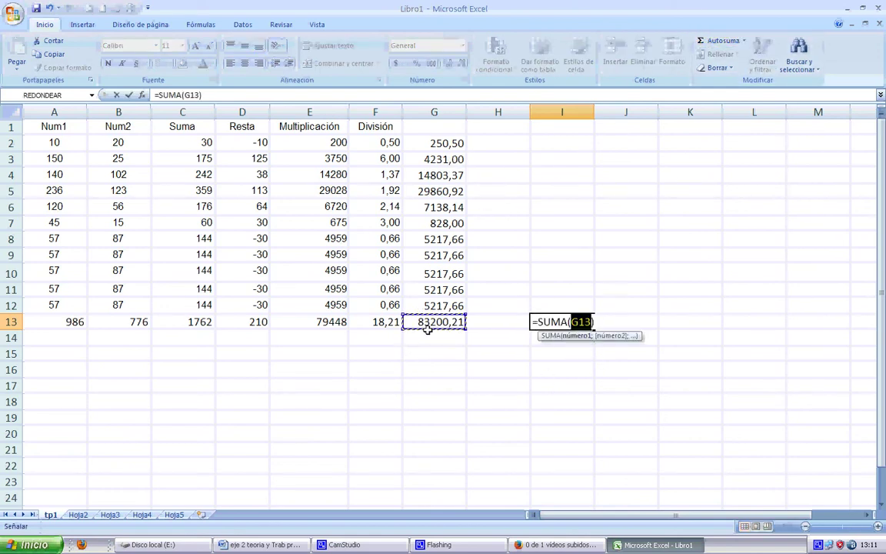
{"action": "left_click_drag", "start_coordinate": [439, 142], "coordinate": [446, 304]}
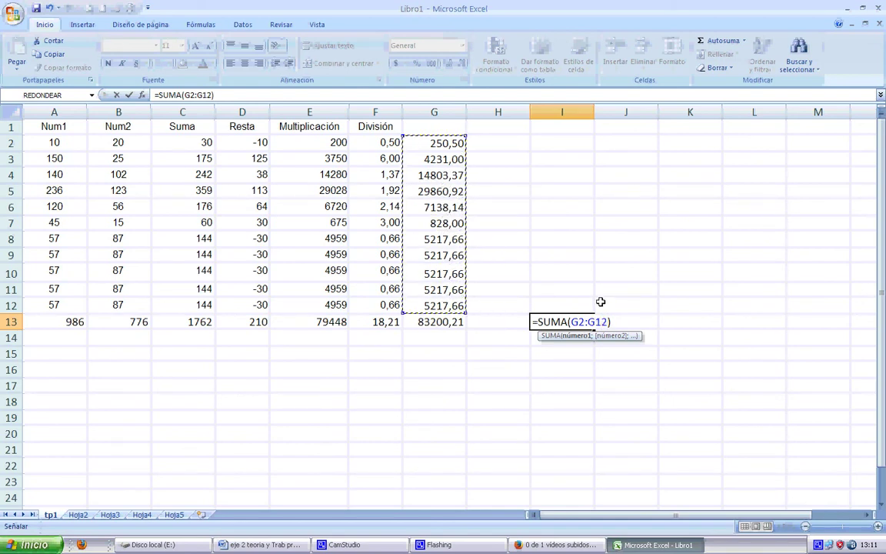
{"action": "key", "text": "Return"}
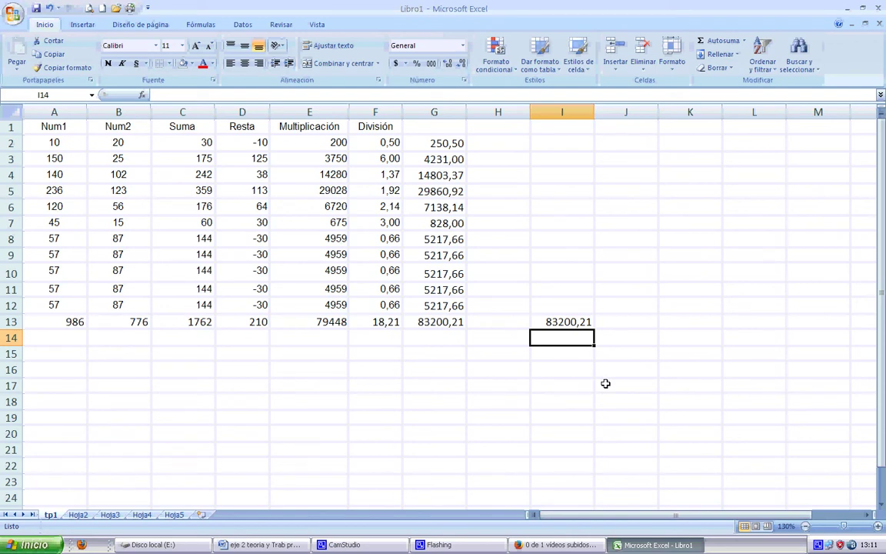
Clear the grand totals from cells I13 and G13.
{"action": "left_click", "coordinate": [574, 321]}
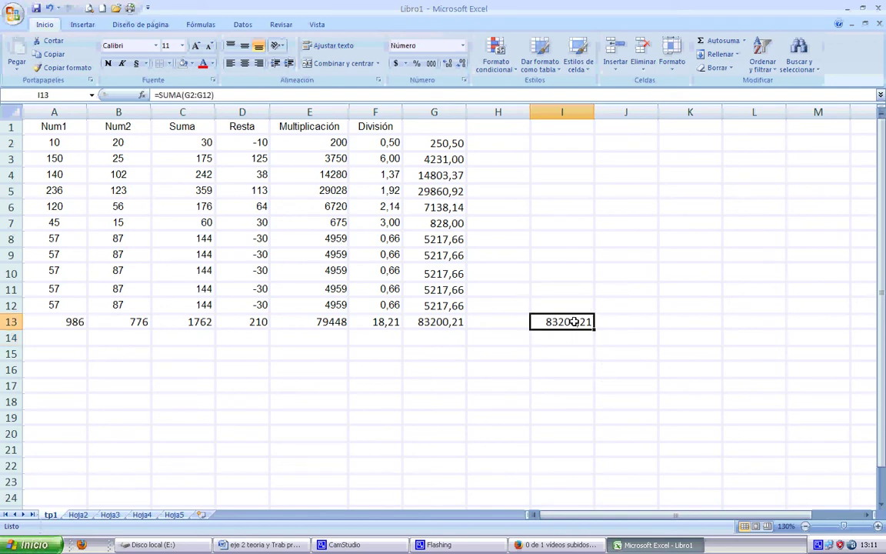
{"action": "key", "text": "Delete"}
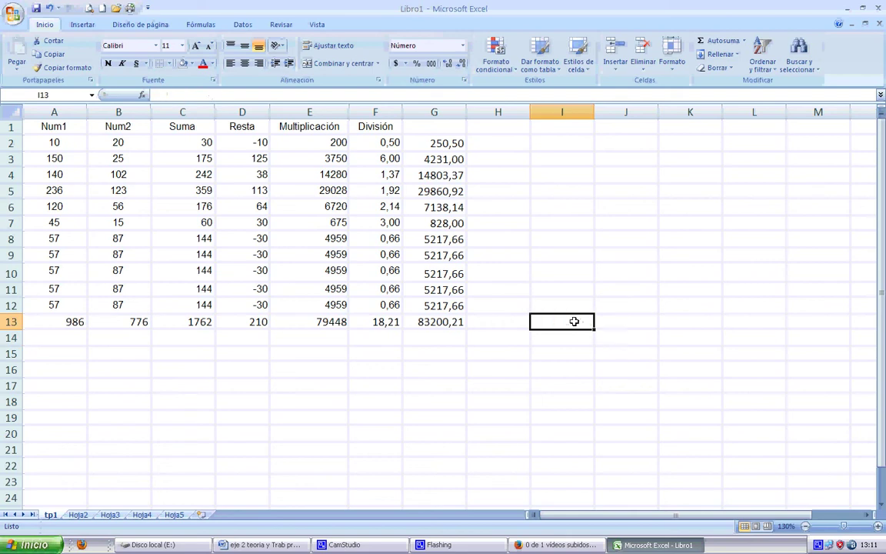
{"action": "left_click", "coordinate": [432, 325]}
{"action": "key", "text": "Delete"}
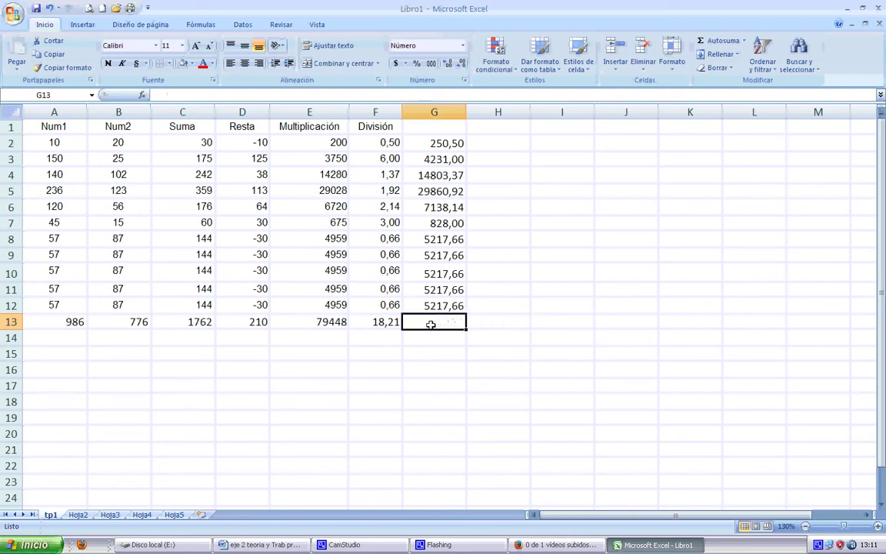
Enter the row totals of columns A to F in the whole range G2:G12 at once using AutoSum, and repeat this once.
{"action": "left_click", "coordinate": [439, 370]}
{"action": "left_click_drag", "start_coordinate": [446, 146], "coordinate": [443, 305]}
{"action": "left_click", "coordinate": [700, 44]}
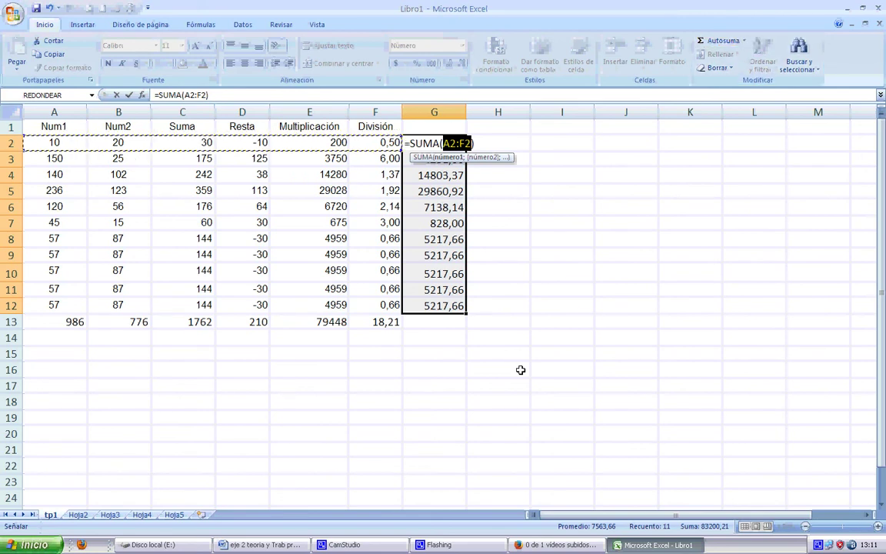
{"action": "key", "text": "ctrl+Return"}
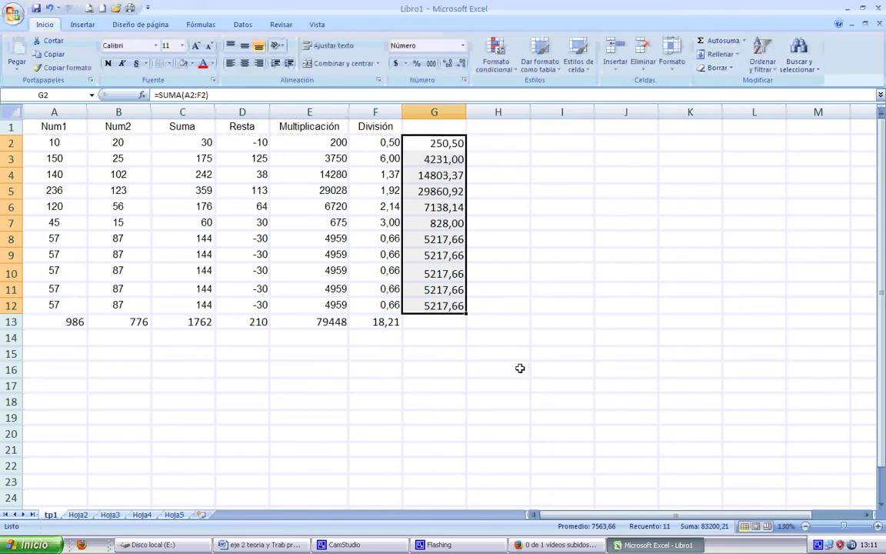
{"action": "left_click", "coordinate": [522, 366]}
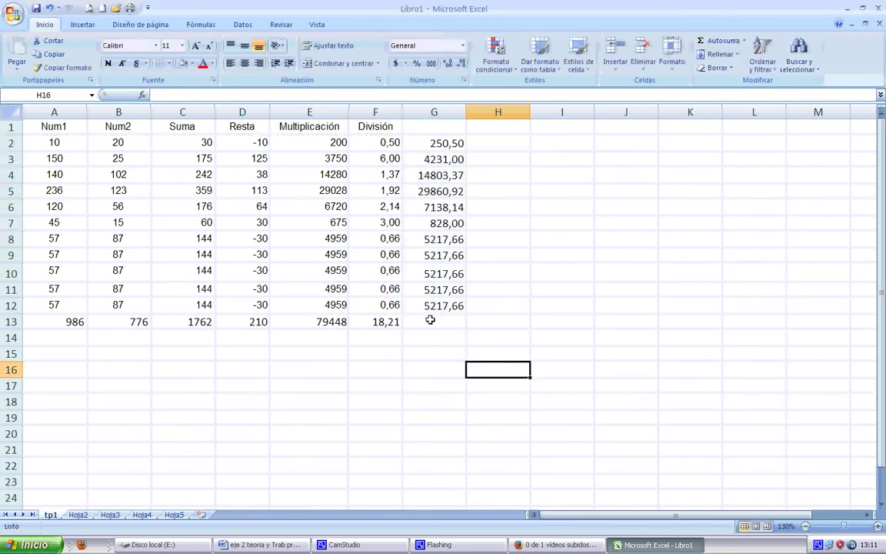
{"action": "left_click", "coordinate": [437, 322]}
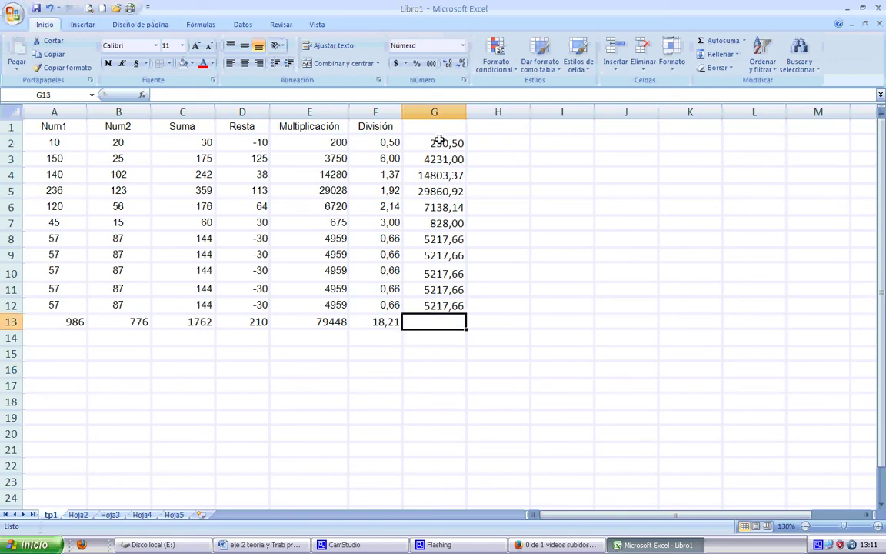
{"action": "left_click_drag", "start_coordinate": [438, 144], "coordinate": [419, 305]}
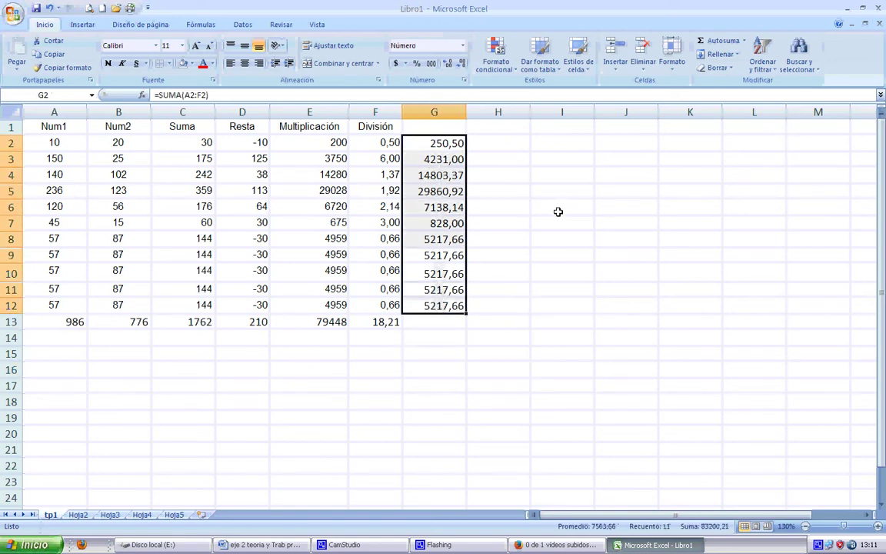
{"action": "left_click", "coordinate": [702, 44]}
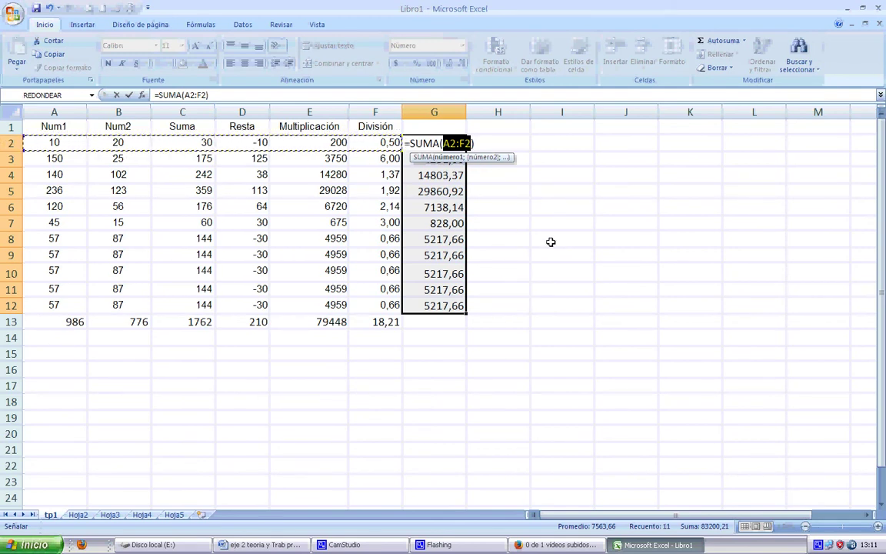
{"action": "key", "text": "ctrl+Return"}
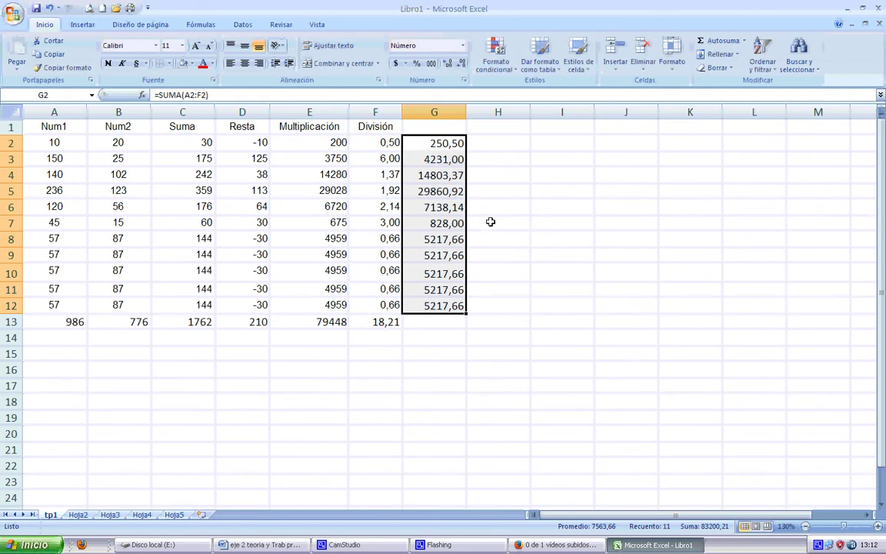
{"action": "left_click", "coordinate": [492, 207]}
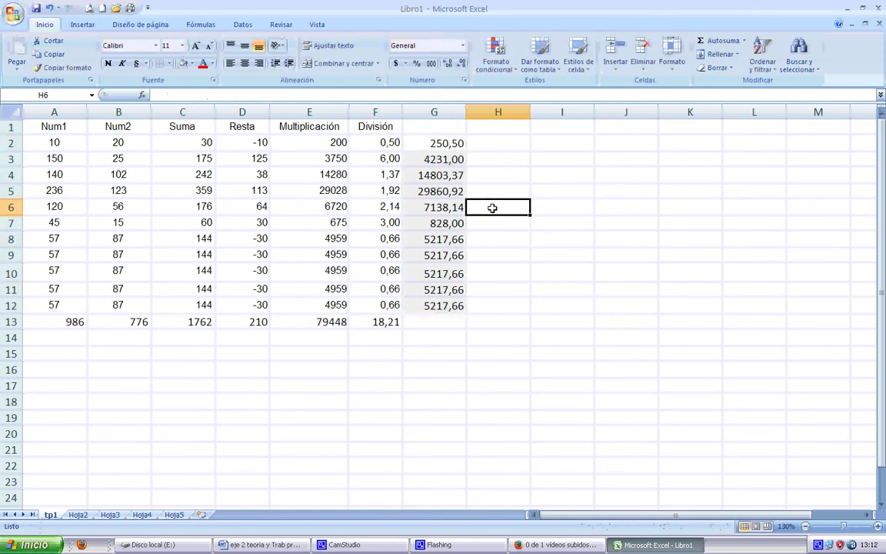
{"action": "left_click", "coordinate": [702, 42]}
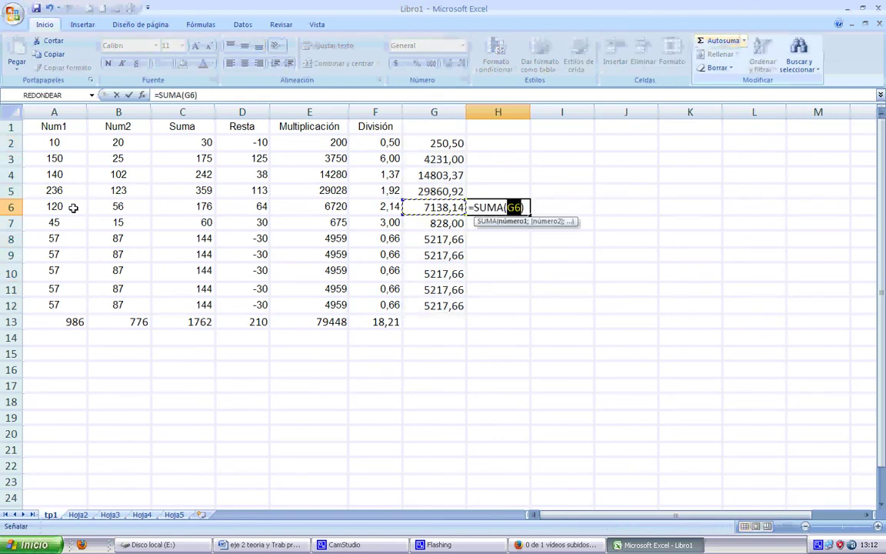
{"action": "left_click_drag", "start_coordinate": [63, 205], "coordinate": [451, 206]}
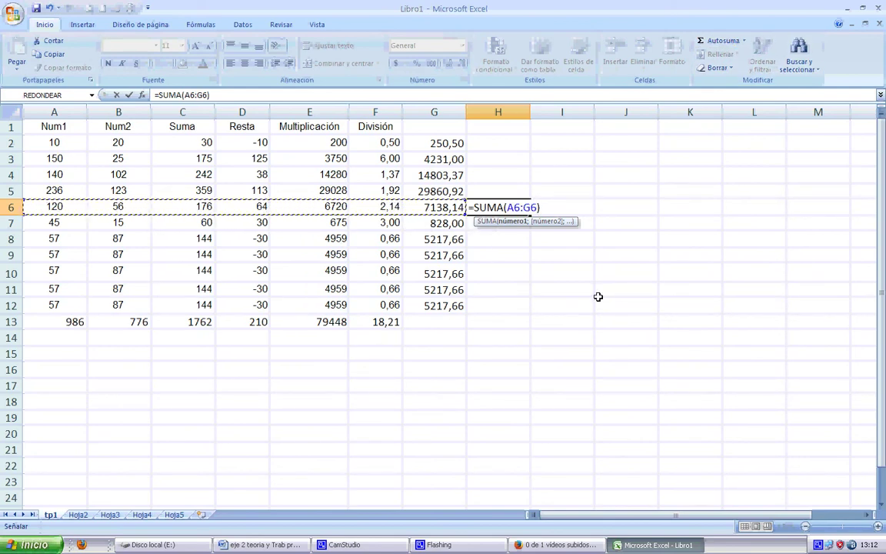
{"action": "key", "text": "Escape"}
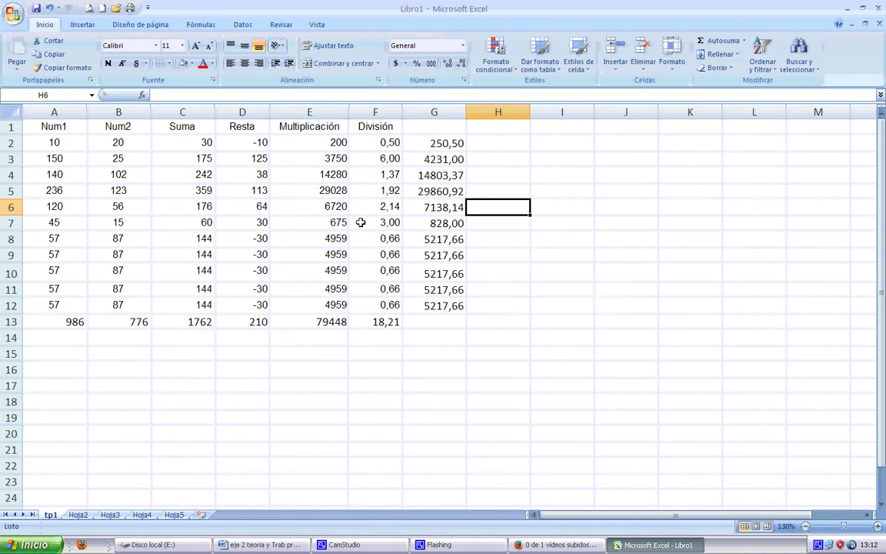
Try AutoSum on the selected row range A6:G6 and undo the change it makes to G6.
{"action": "left_click_drag", "start_coordinate": [77, 204], "coordinate": [416, 210]}
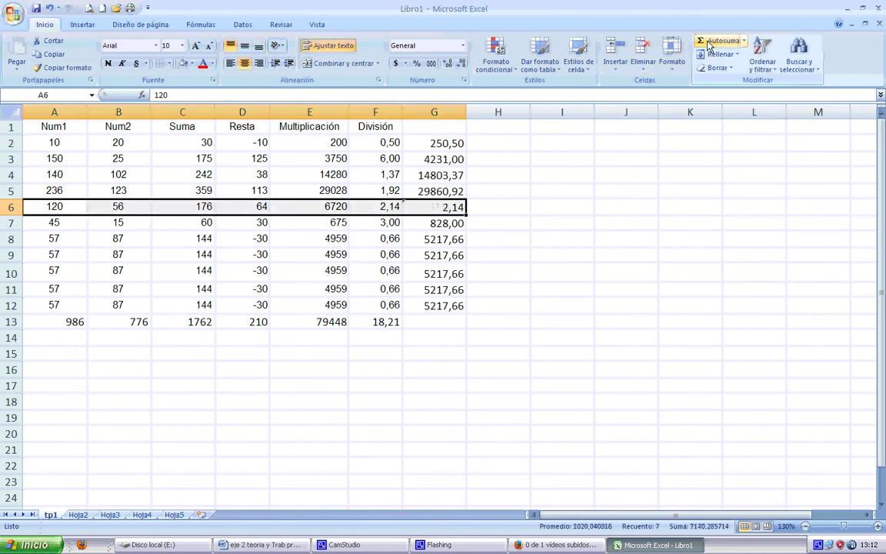
{"action": "left_click", "coordinate": [519, 215]}
{"action": "left_click", "coordinate": [453, 206]}
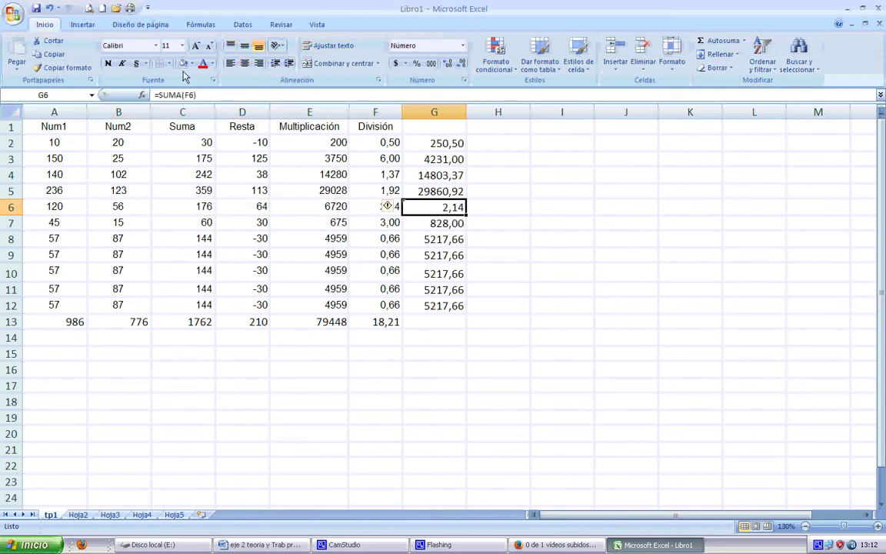
{"action": "left_click", "coordinate": [50, 9]}
{"action": "left_click", "coordinate": [520, 257]}
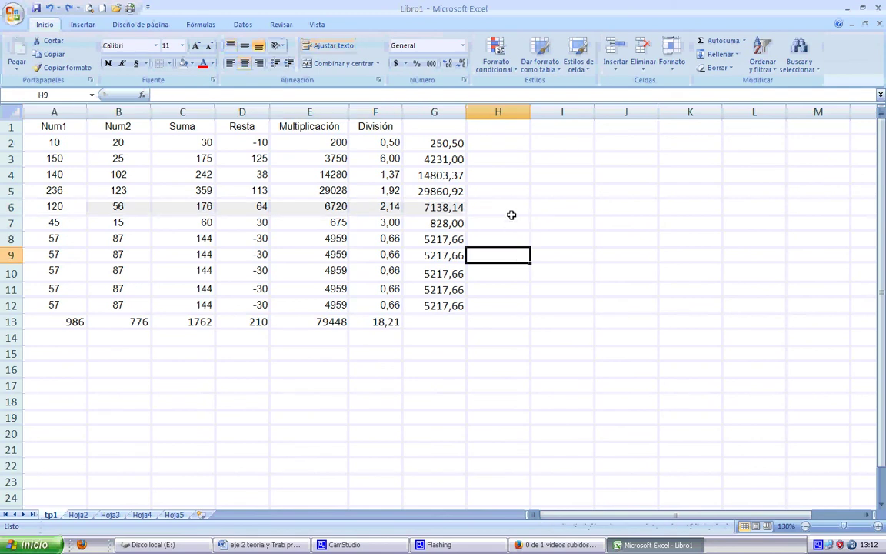
Total the range A6:G6 in cell H6 using AutoSum, and clear that cell again.
{"action": "left_click", "coordinate": [506, 208]}
{"action": "left_click", "coordinate": [723, 40]}
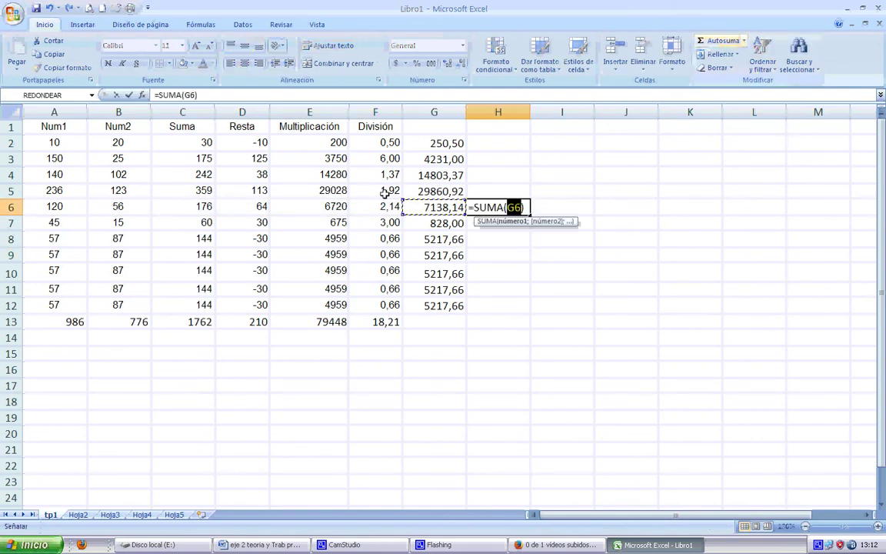
{"action": "left_click_drag", "start_coordinate": [54, 206], "coordinate": [453, 207]}
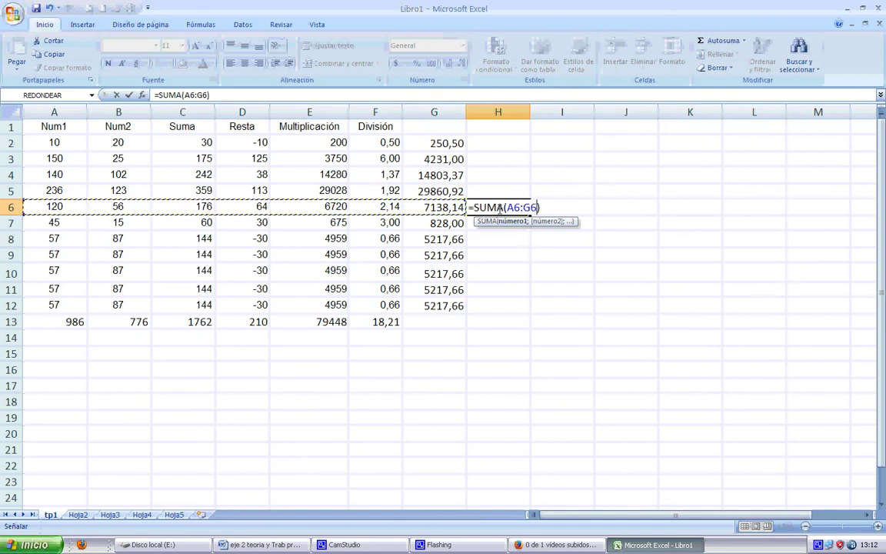
{"action": "key", "text": "Return"}
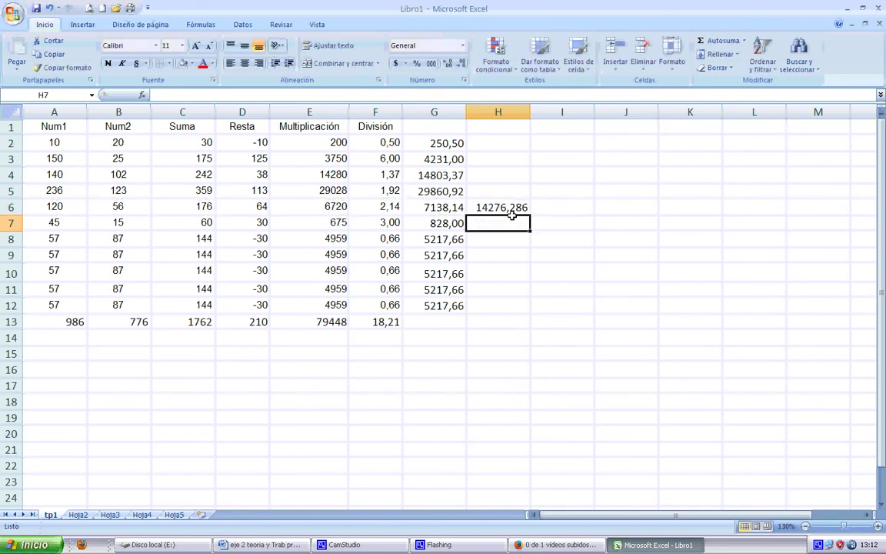
{"action": "left_click", "coordinate": [512, 208]}
{"action": "key", "text": "Delete"}
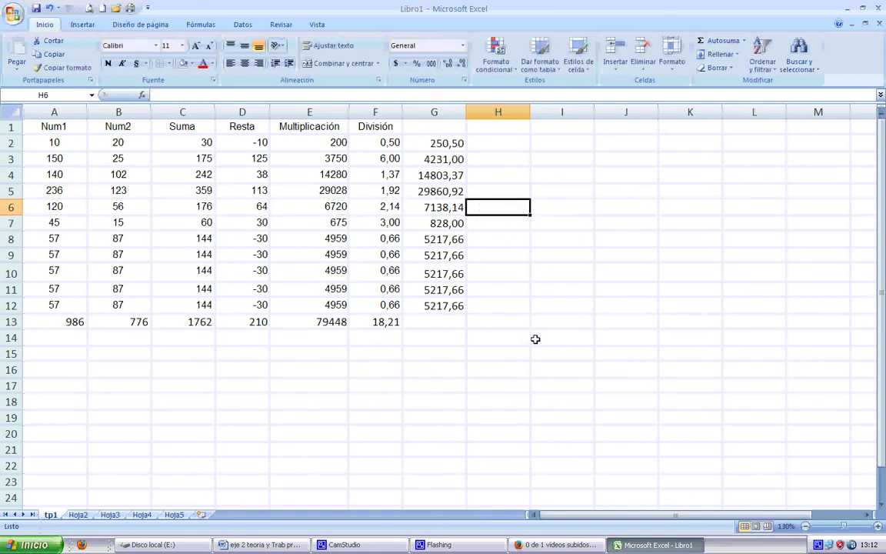
Enter the grand total in G13 by summing the column totals A13:F13 with AutoSum.
{"action": "left_click", "coordinate": [435, 324]}
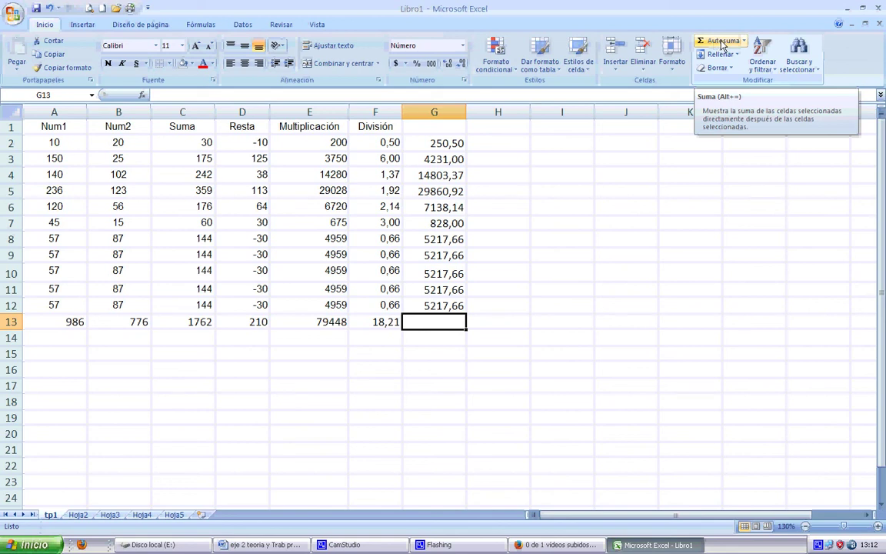
{"action": "left_click", "coordinate": [721, 43]}
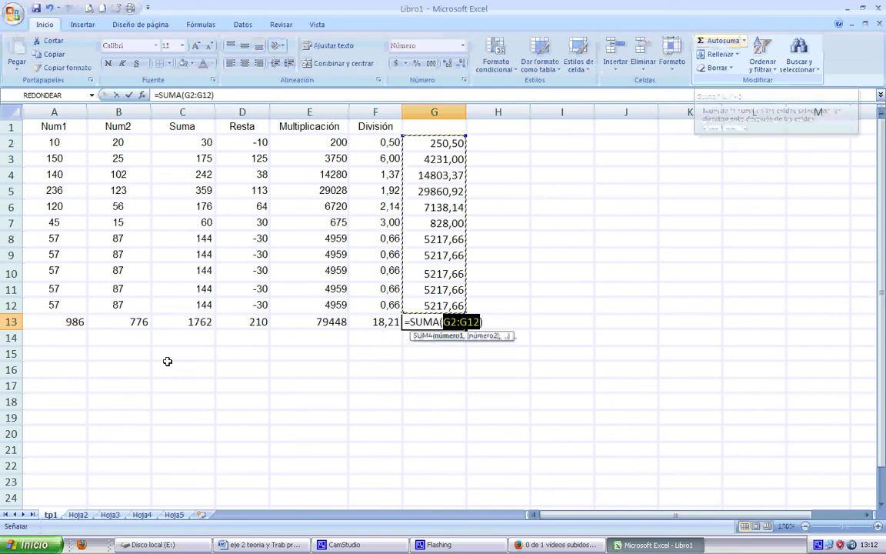
{"action": "left_click", "coordinate": [52, 321]}
{"action": "left_click_drag", "start_coordinate": [53, 322], "coordinate": [378, 320]}
{"action": "key", "text": "Return"}
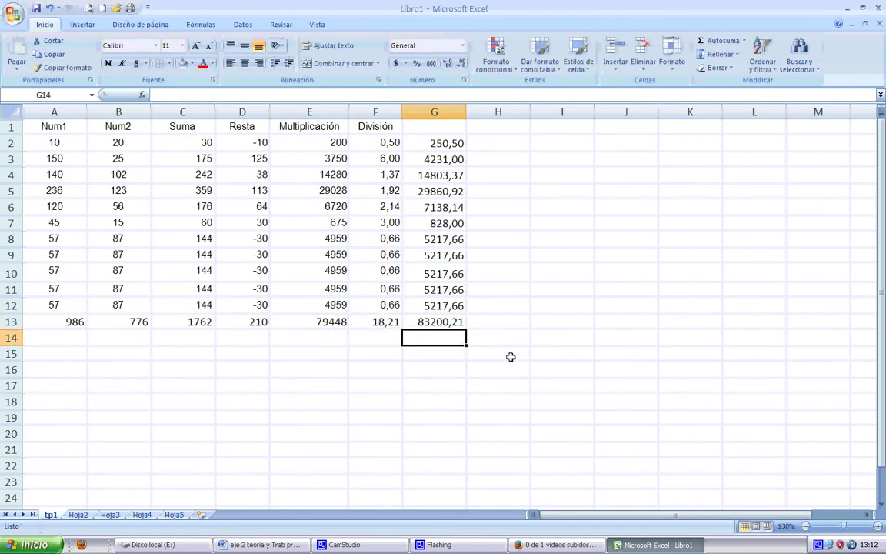
Cross-check the grand total by summing G2:G12 in cell H15 with AutoSum, and clear H15 again.
{"action": "left_click", "coordinate": [511, 359]}
{"action": "left_click", "coordinate": [721, 40]}
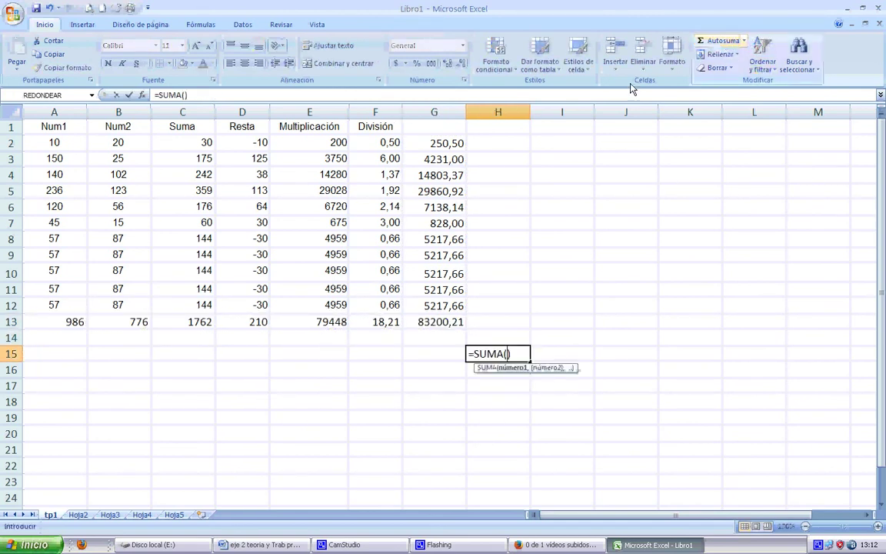
{"action": "left_click_drag", "start_coordinate": [436, 144], "coordinate": [443, 299]}
{"action": "key", "text": "Return"}
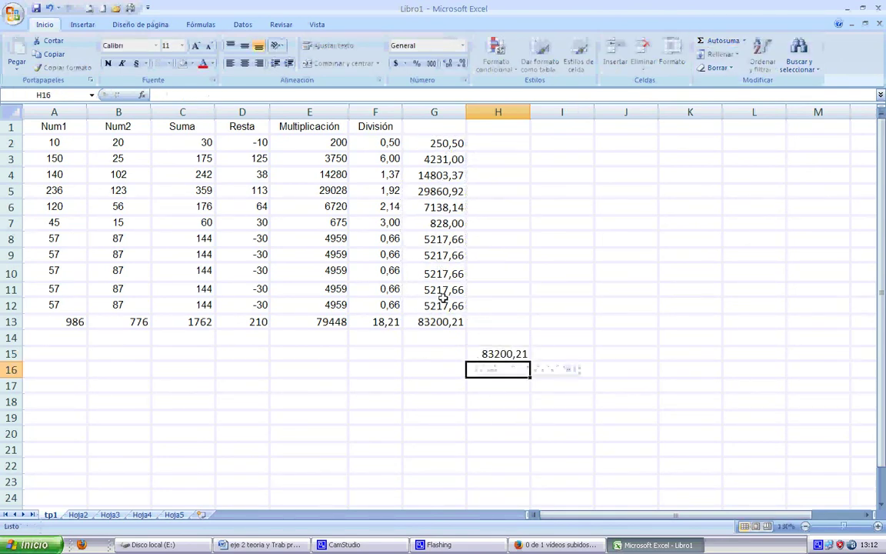
{"action": "left_click", "coordinate": [567, 447]}
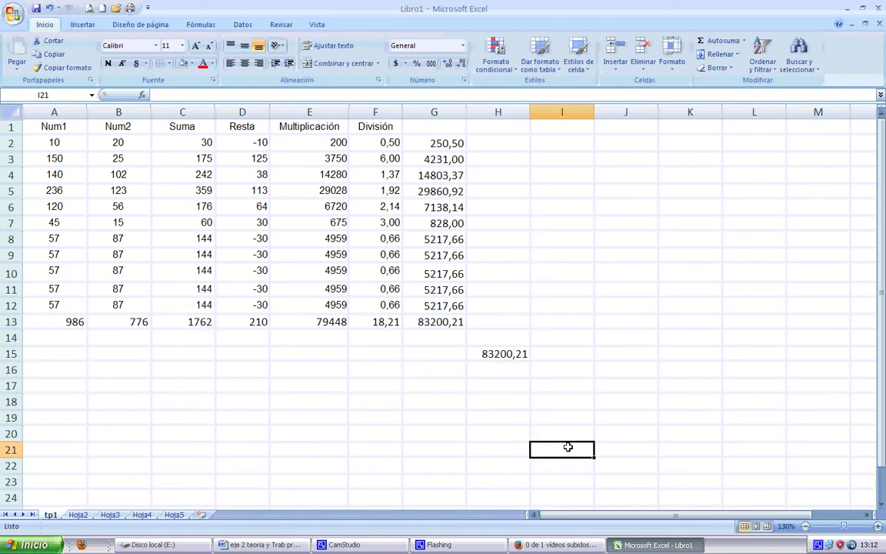
{"action": "left_click", "coordinate": [509, 356]}
{"action": "key", "text": "Delete"}
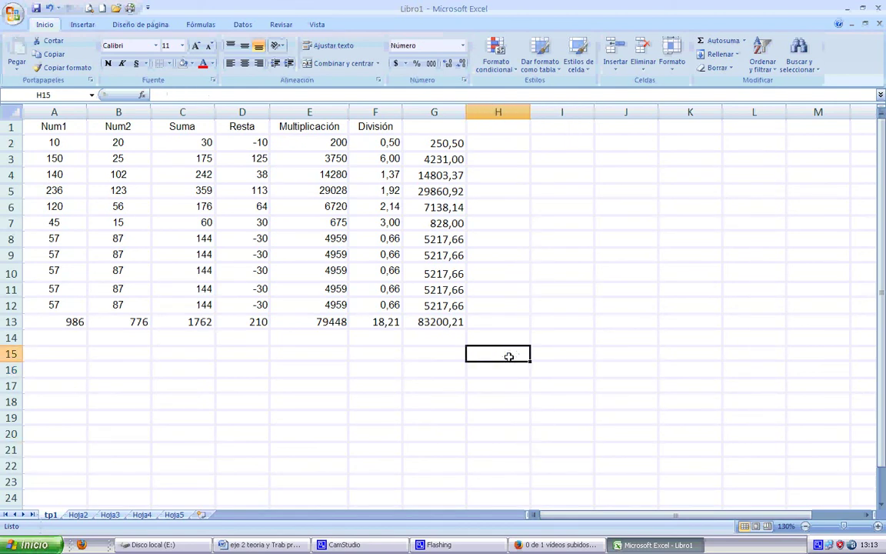
Examine the input values in A2:B12 and the formula results in columns C to G.
{"action": "left_click", "coordinate": [63, 142]}
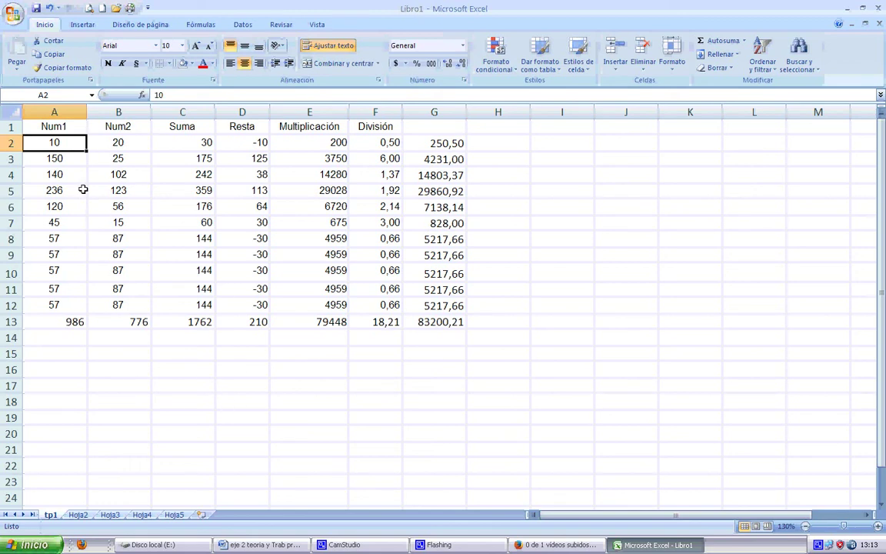
{"action": "left_click_drag", "start_coordinate": [54, 143], "coordinate": [104, 303]}
{"action": "left_click", "coordinate": [128, 376]}
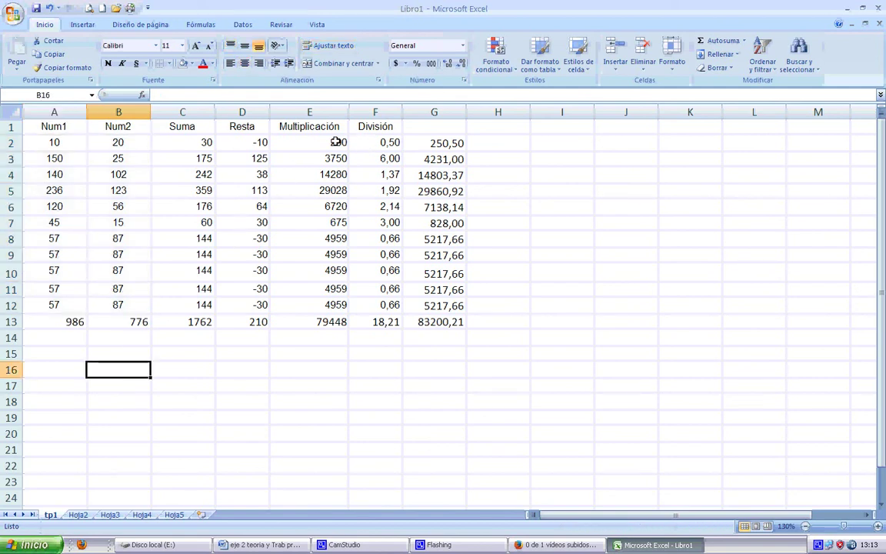
{"action": "left_click_drag", "start_coordinate": [386, 139], "coordinate": [431, 293]}
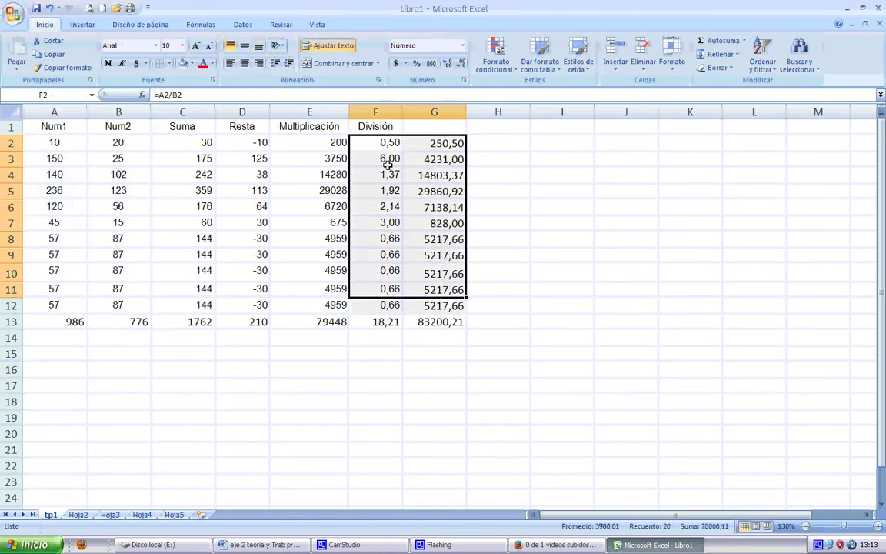
{"action": "left_click", "coordinate": [385, 145]}
{"action": "left_click", "coordinate": [383, 162]}
{"action": "left_click", "coordinate": [387, 254]}
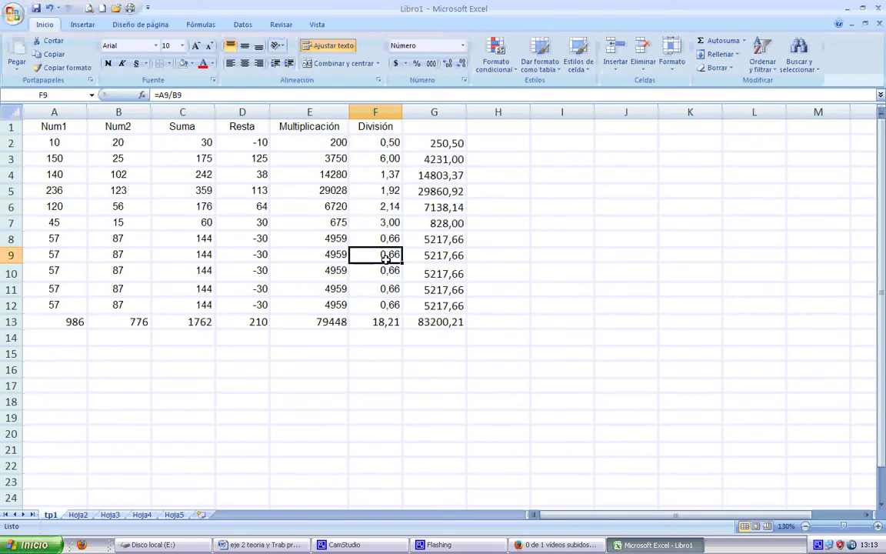
{"action": "left_click_drag", "start_coordinate": [338, 142], "coordinate": [188, 308]}
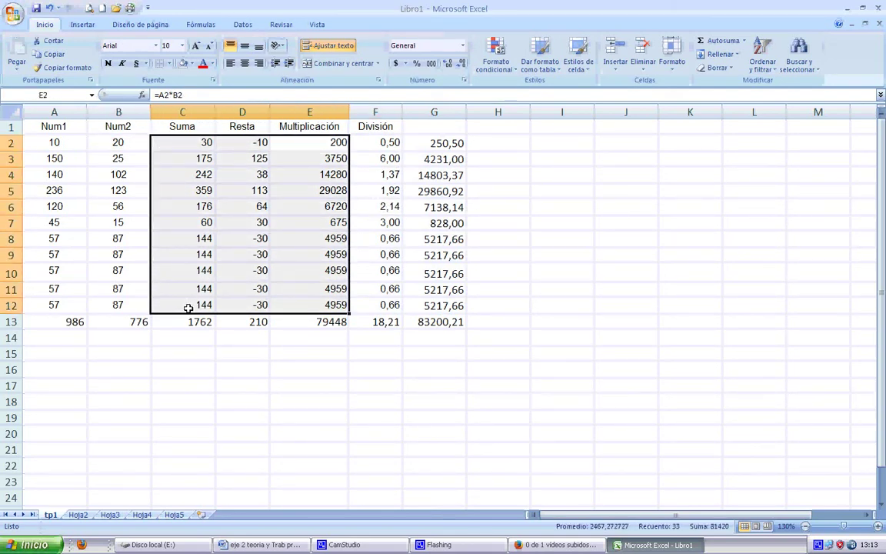
{"action": "left_click", "coordinate": [174, 399]}
Replace the Num1 values with decimals, entering 25,85 in A2 and 25,75 in A3.
{"action": "left_click", "coordinate": [55, 141]}
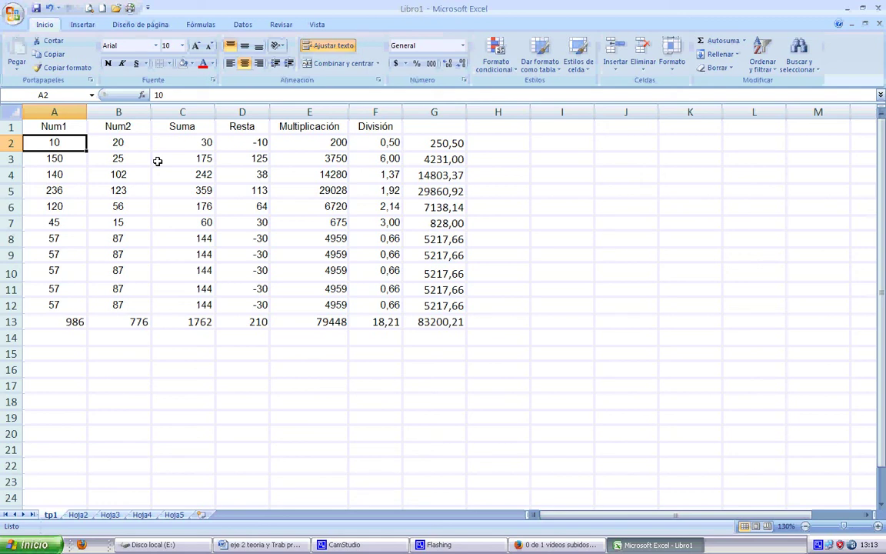
{"action": "type", "text": "25"}
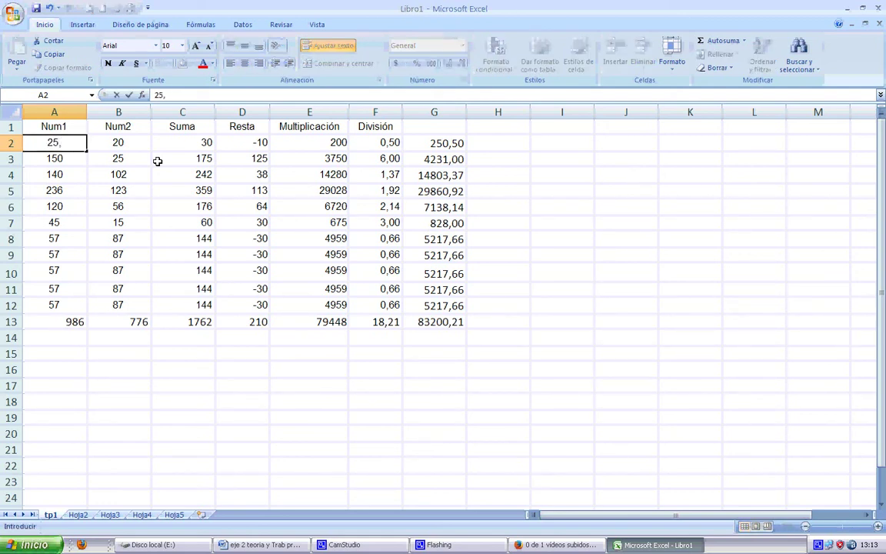
{"action": "type", "text": ",85"}
{"action": "key", "text": "Return"}
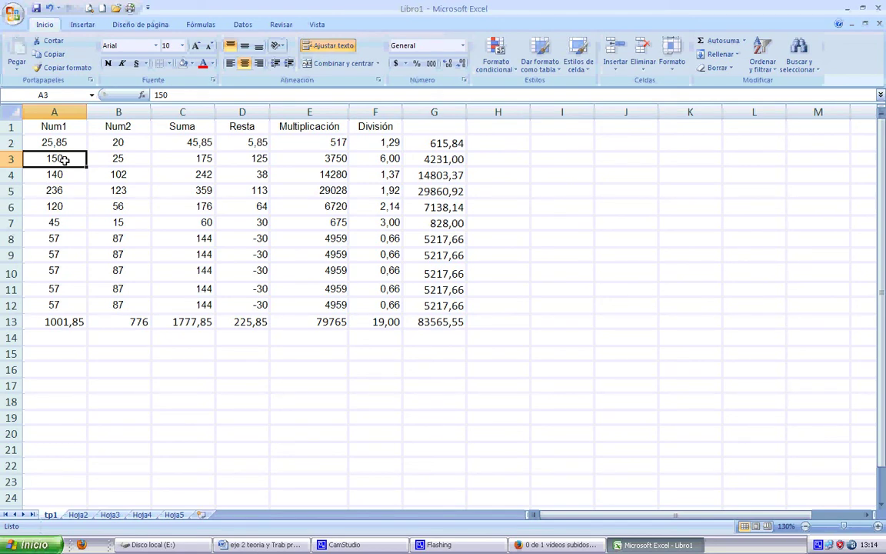
{"action": "type", "text": "25"}
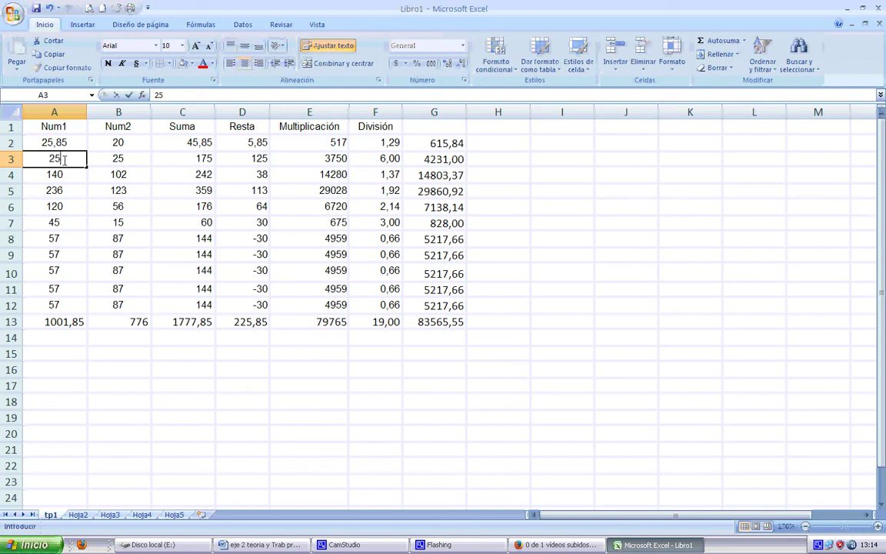
{"action": "type", "text": ","}
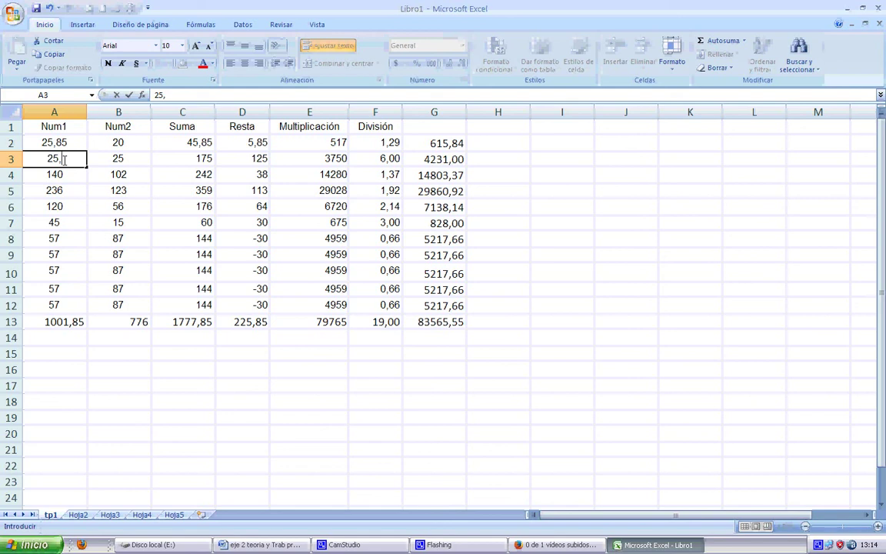
{"action": "type", "text": "75"}
{"action": "key", "text": "Return"}
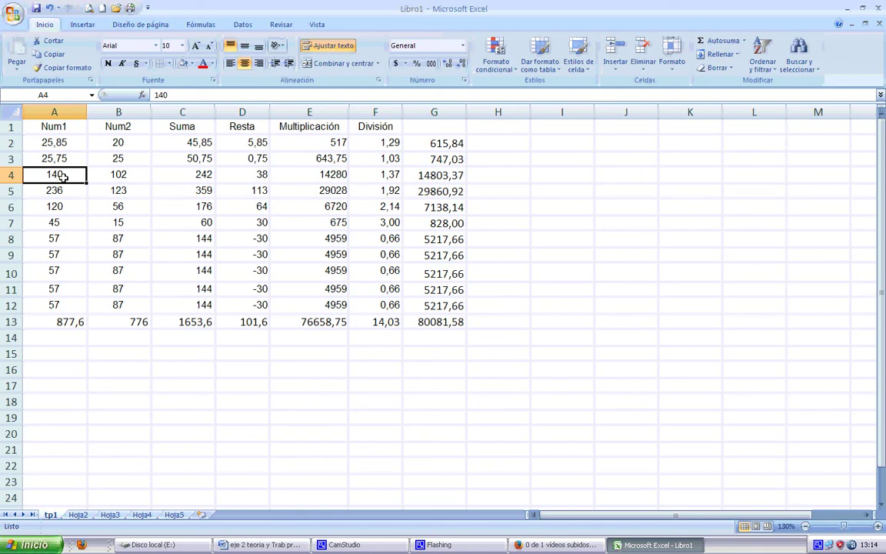
Enter 25.75 in A4 with a point as the decimal separator instead of a comma.
{"action": "type", "text": "25"}
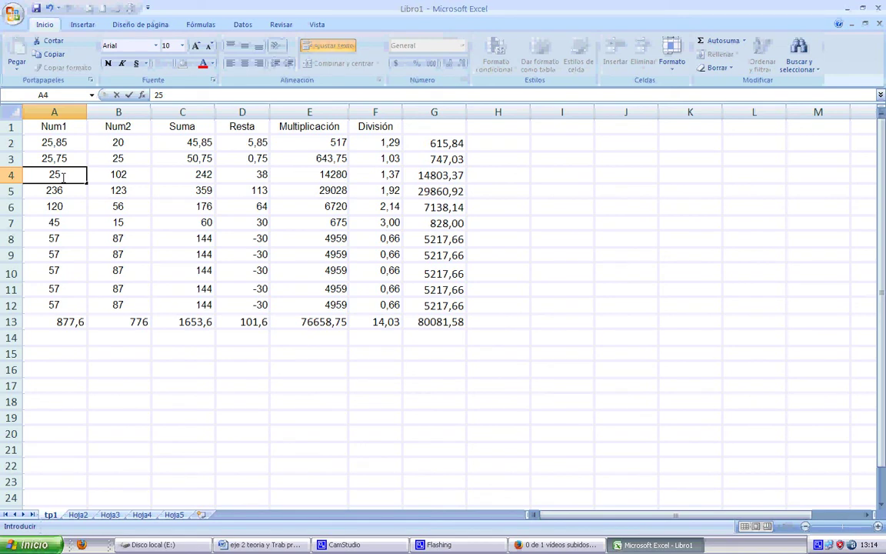
{"action": "type", "text": ".75"}
{"action": "key", "text": "Return"}
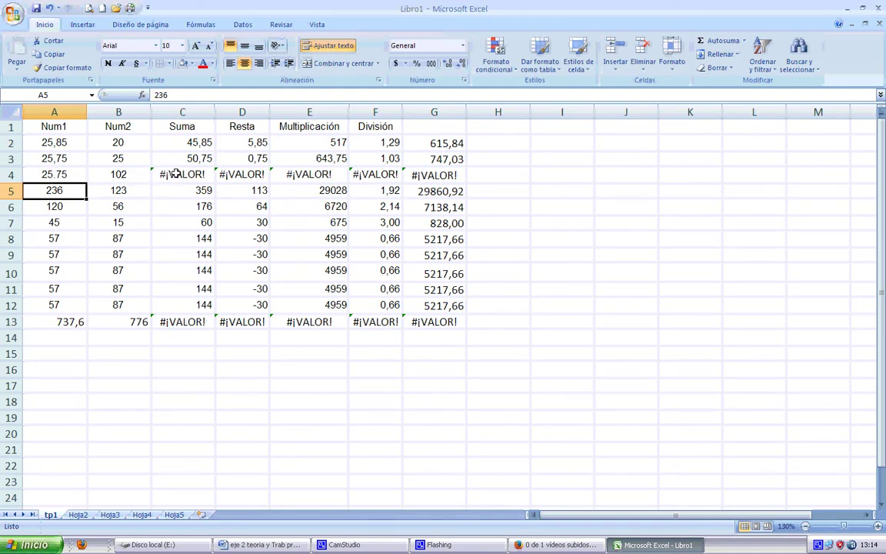
Examine the Num1 and Num2 entries and the dependent formulas in row 4 from A4 to F4.
{"action": "left_click", "coordinate": [55, 174]}
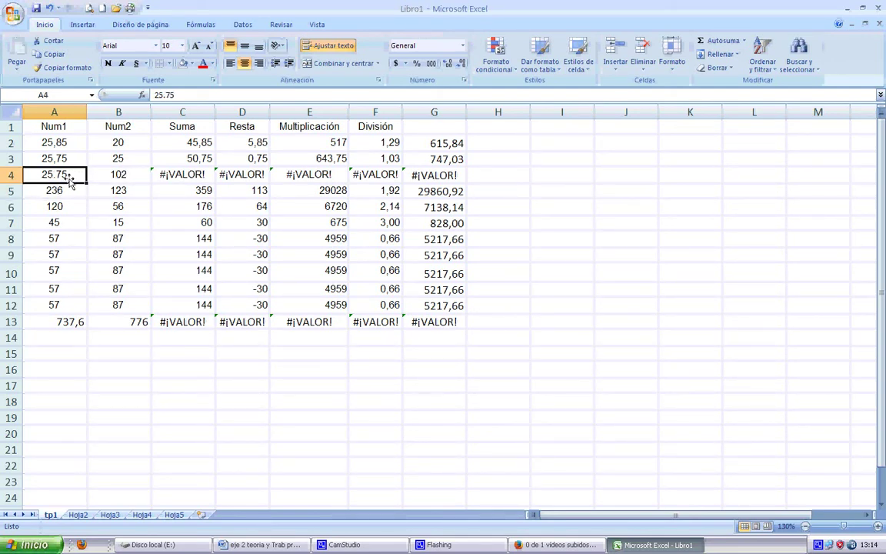
{"action": "left_click", "coordinate": [117, 174]}
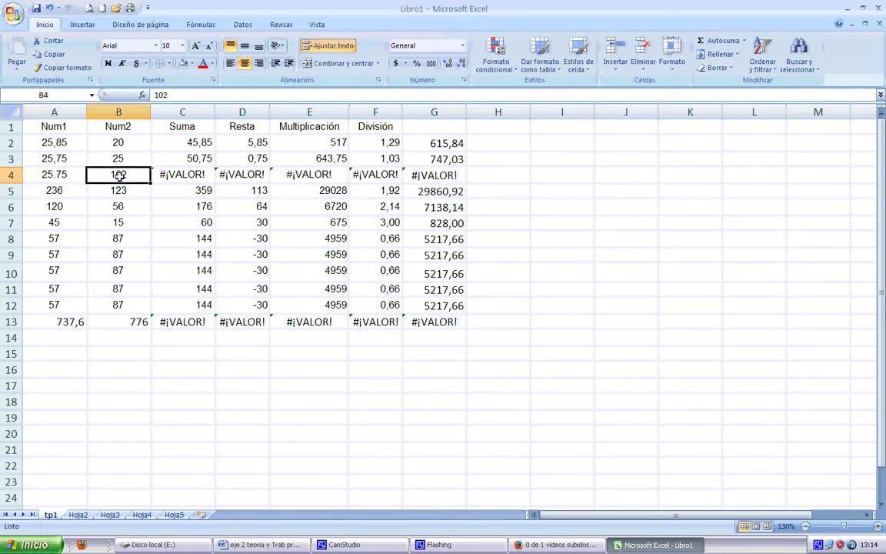
{"action": "left_click", "coordinate": [67, 175]}
{"action": "left_click", "coordinate": [107, 177]}
{"action": "left_click", "coordinate": [192, 176]}
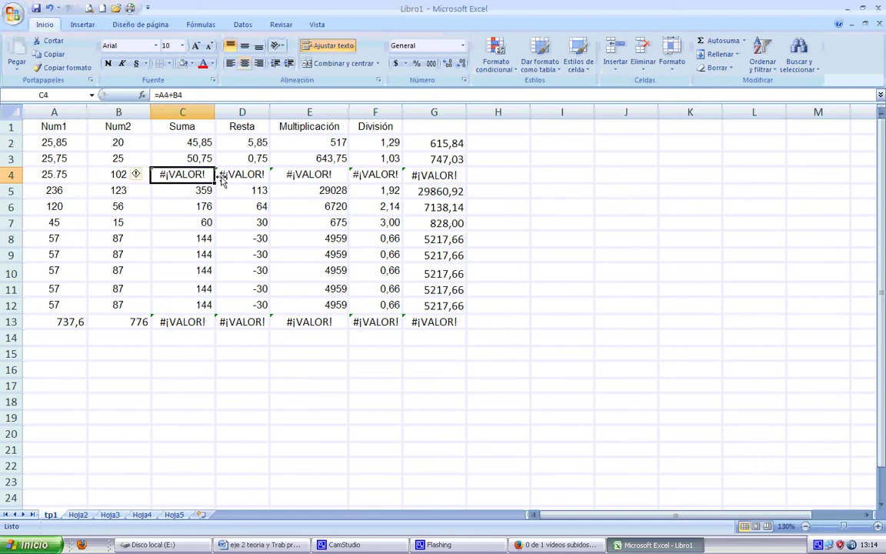
{"action": "left_click", "coordinate": [223, 175]}
{"action": "left_click", "coordinate": [303, 175]}
{"action": "left_click", "coordinate": [377, 175]}
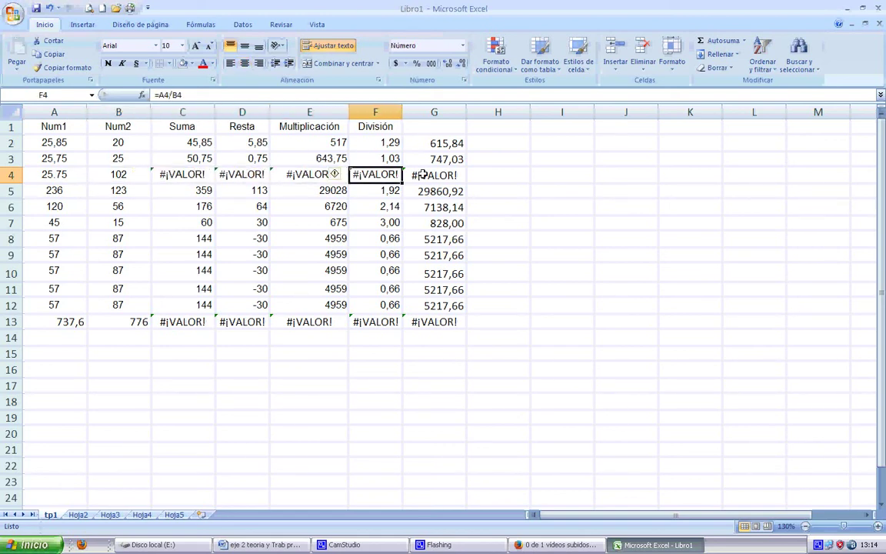
Examine the row 4 operation formulas and the row total, from C4 to G4.
{"action": "left_click", "coordinate": [423, 175]}
{"action": "left_click", "coordinate": [362, 175]}
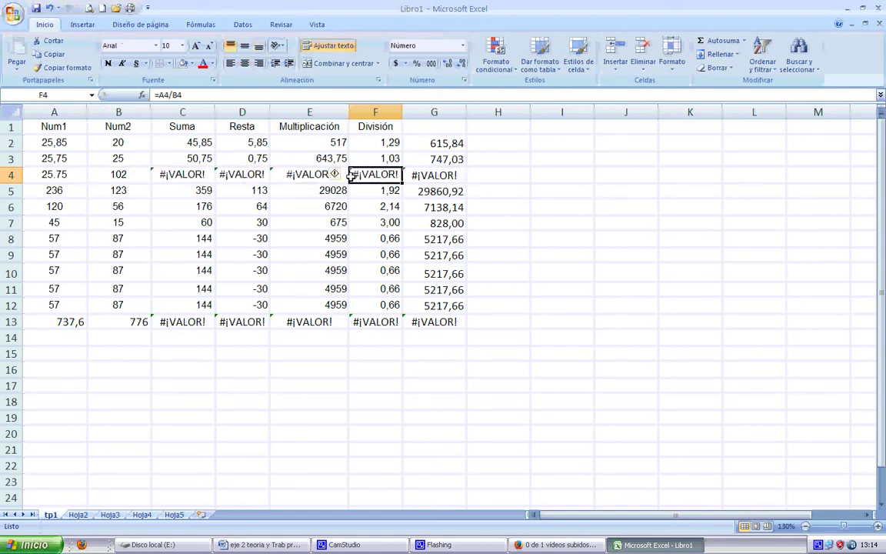
{"action": "left_click", "coordinate": [306, 175]}
{"action": "left_click", "coordinate": [227, 175]}
{"action": "left_click", "coordinate": [193, 179]}
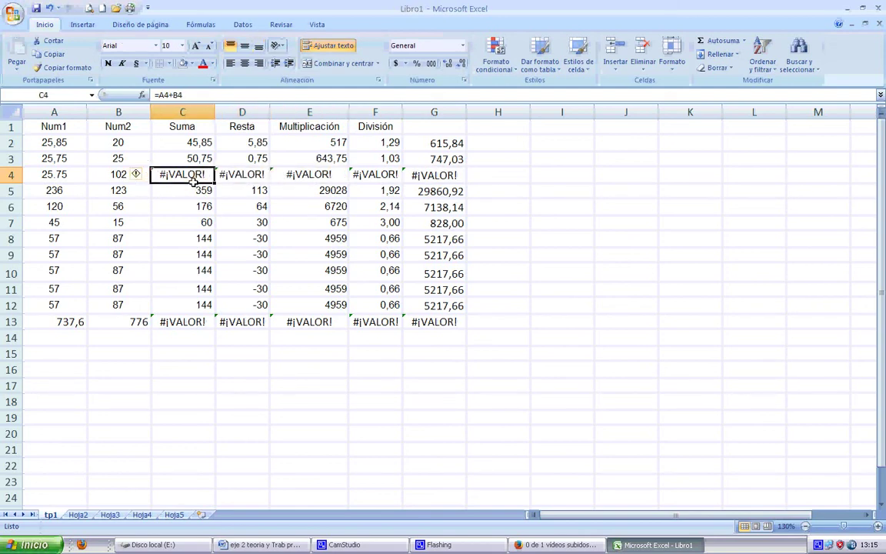
{"action": "left_click", "coordinate": [231, 175]}
{"action": "left_click", "coordinate": [286, 175]}
{"action": "left_click", "coordinate": [377, 174]}
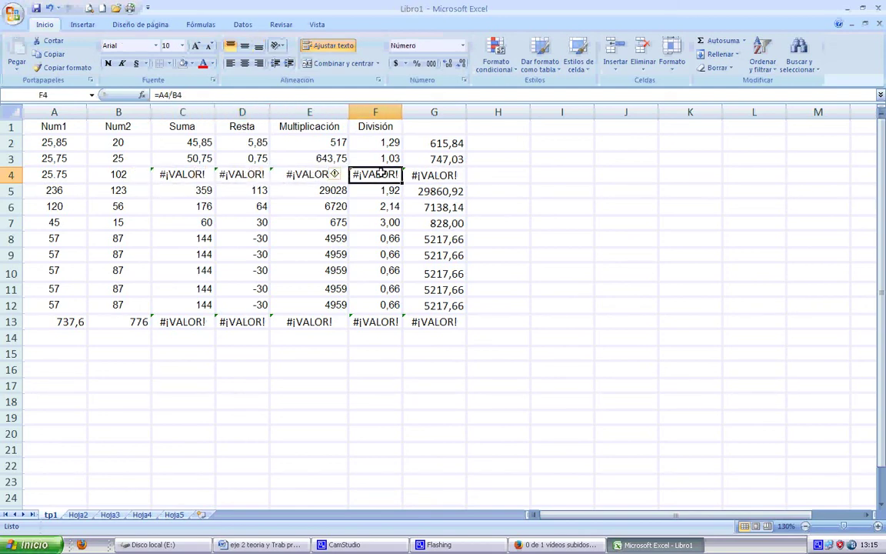
{"action": "left_click", "coordinate": [416, 175]}
Replace the value in A4 with 25,75, using a comma as the decimal separator.
{"action": "left_click", "coordinate": [120, 175]}
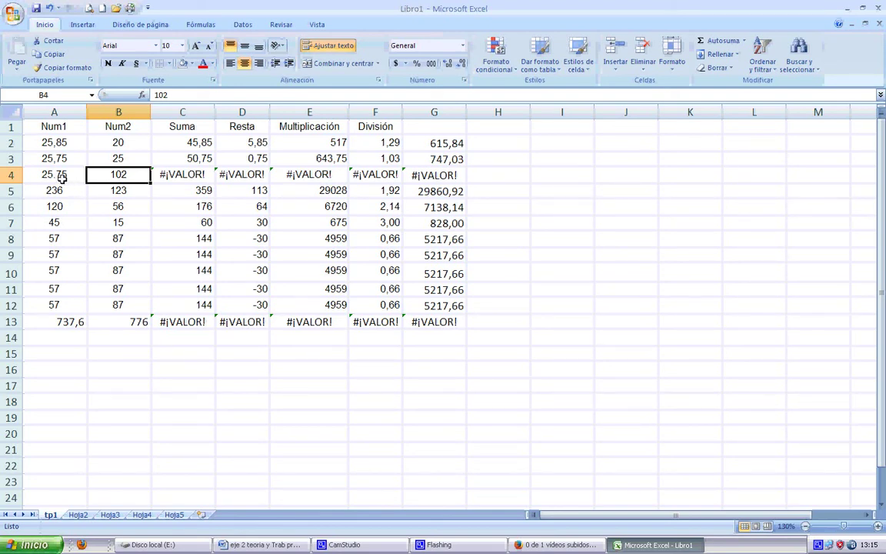
{"action": "left_click", "coordinate": [52, 175]}
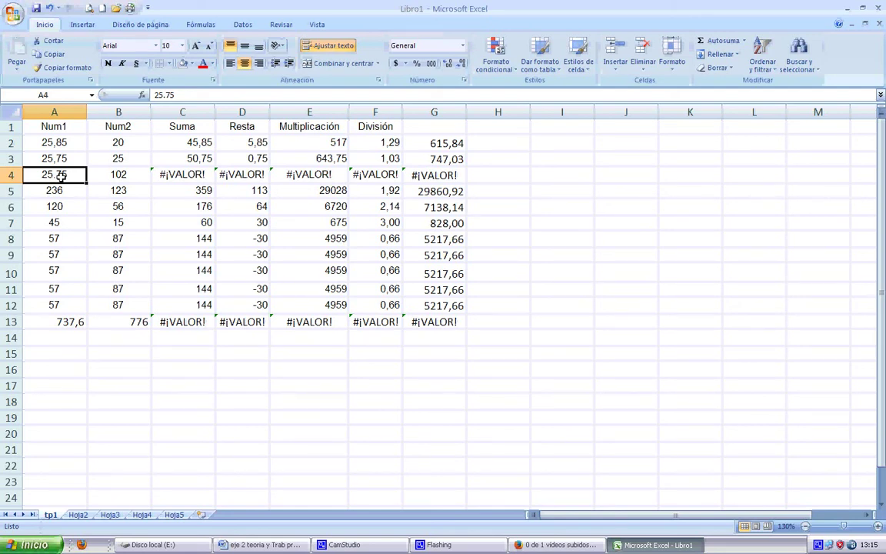
{"action": "type", "text": "25"}
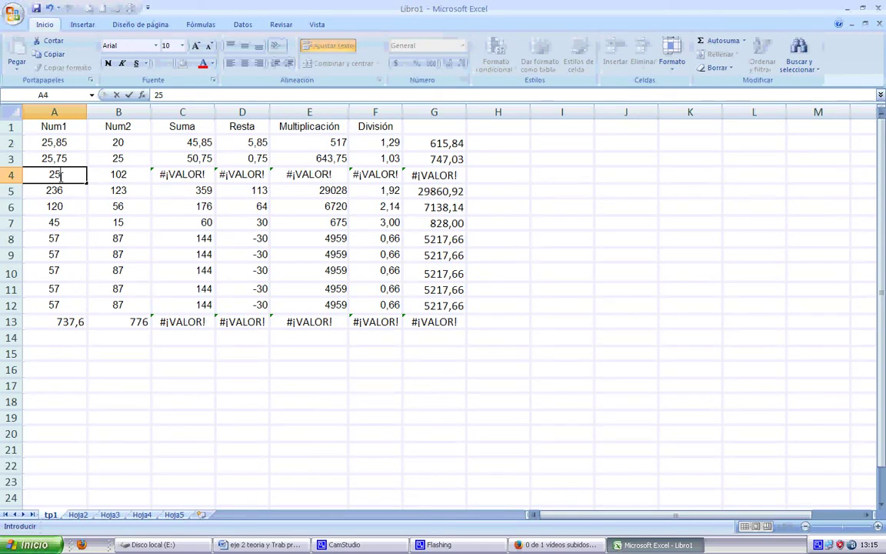
{"action": "type", "text": ",75"}
{"action": "key", "text": "Return"}
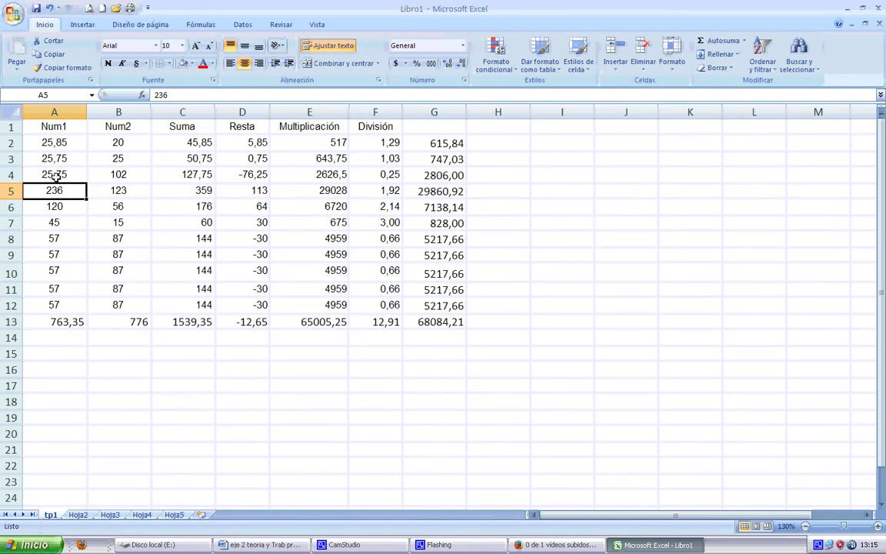
{"action": "left_click", "coordinate": [56, 176]}
Set the Num1 value in A10 to 1500,85 with a decimal comma and no thousands separator.
{"action": "left_click", "coordinate": [51, 275]}
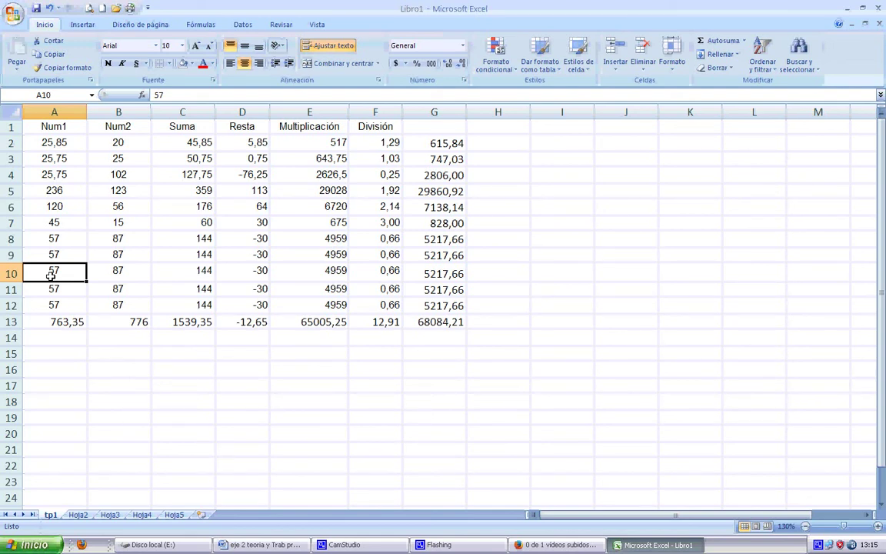
{"action": "type", "text": "1500"}
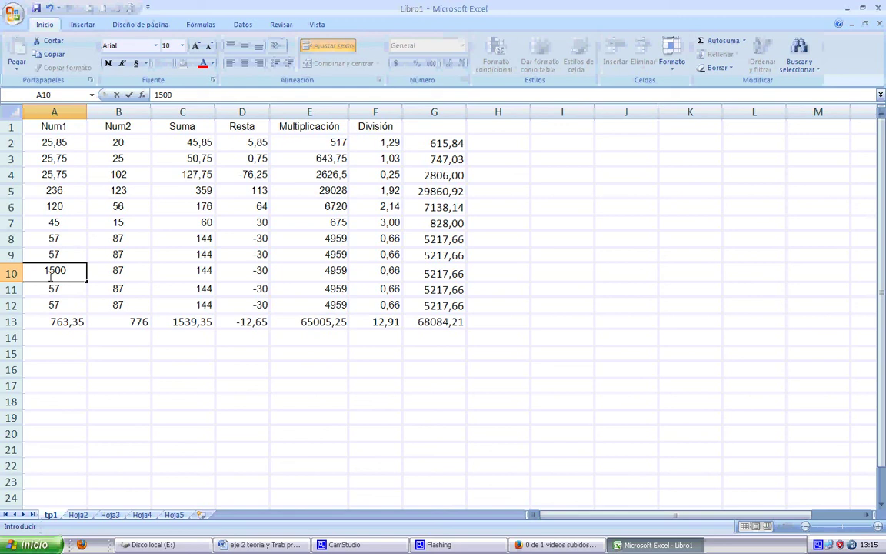
{"action": "type", "text": ",85"}
{"action": "key", "text": "Return"}
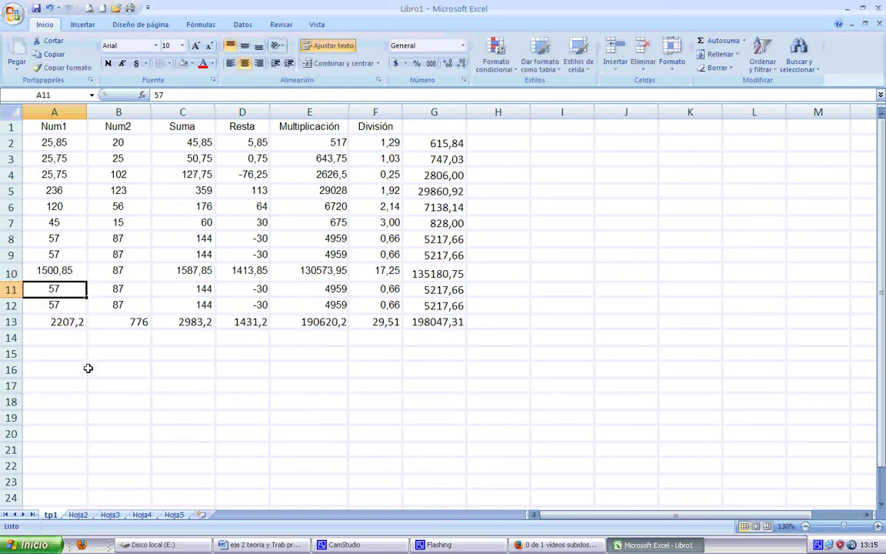
{"action": "left_click", "coordinate": [62, 270]}
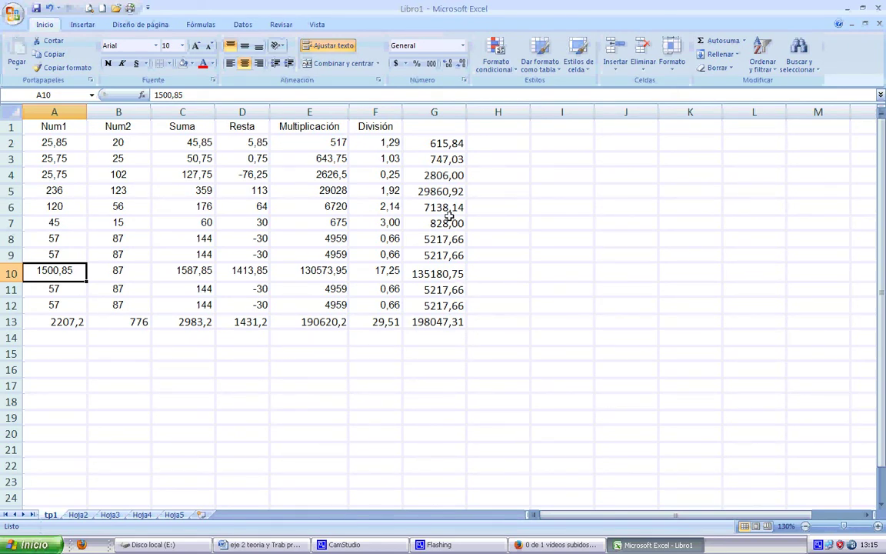
{"action": "left_click", "coordinate": [53, 289]}
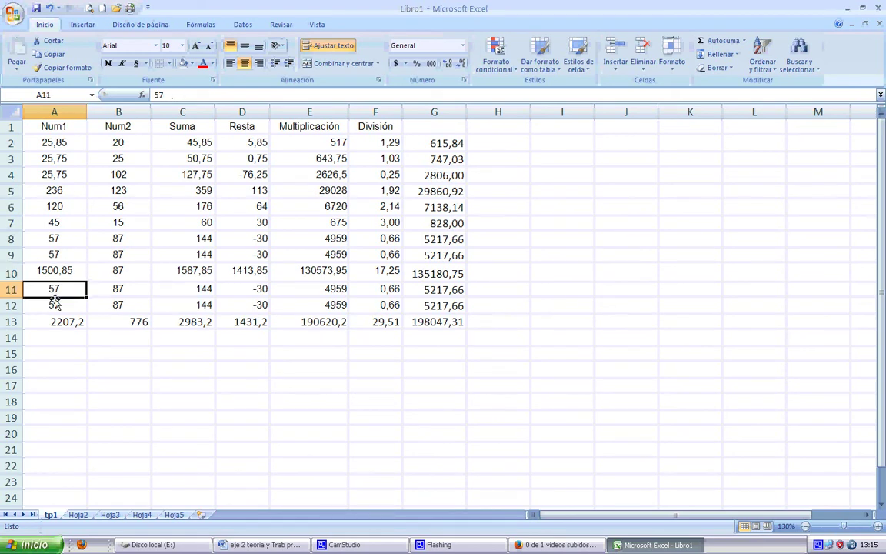
{"action": "left_click", "coordinate": [56, 303]}
{"action": "left_click", "coordinate": [56, 290]}
{"action": "left_click", "coordinate": [66, 307]}
{"action": "left_click", "coordinate": [57, 273]}
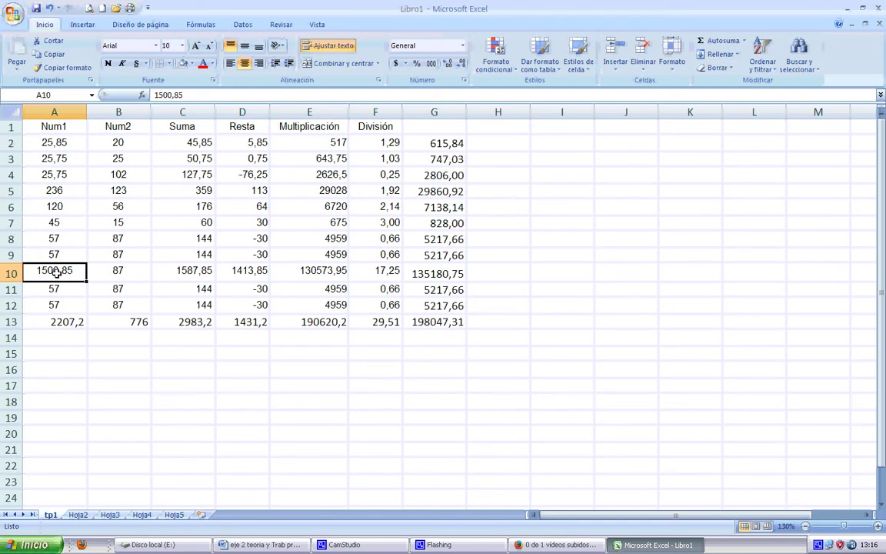
Enter 150088 in the empty cell I4 without any decimal separator.
{"action": "left_click", "coordinate": [561, 170]}
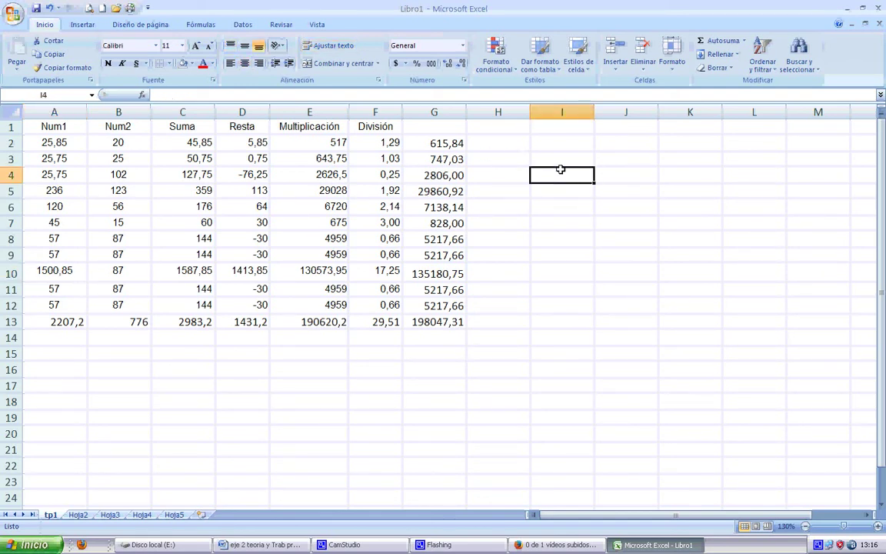
{"action": "type", "text": "150088"}
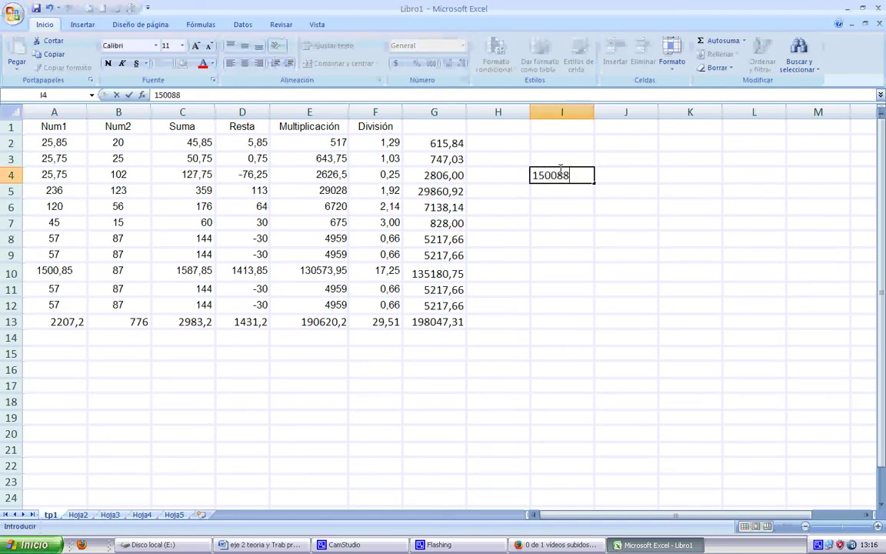
{"action": "key", "text": "Return"}
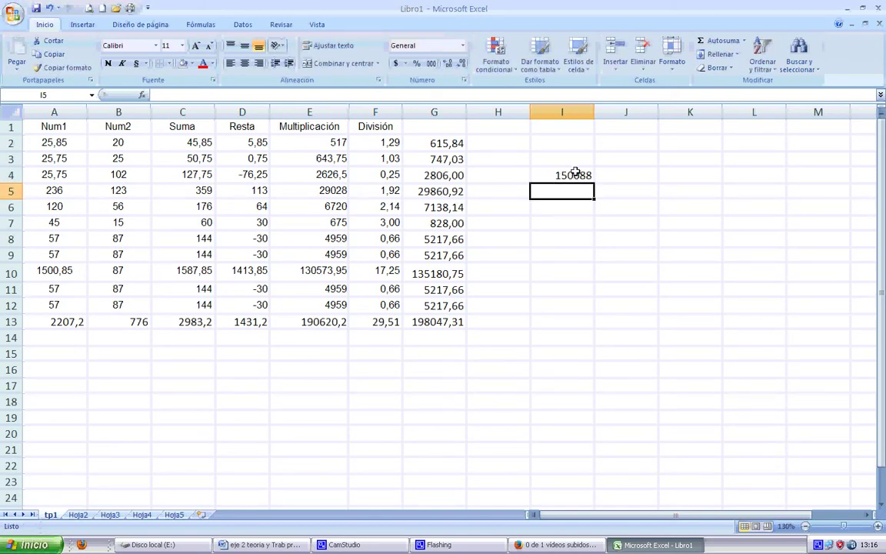
Replace the value in I4 with 1500,88, using a comma before the decimals.
{"action": "left_click", "coordinate": [575, 174]}
{"action": "type", "text": "15"}
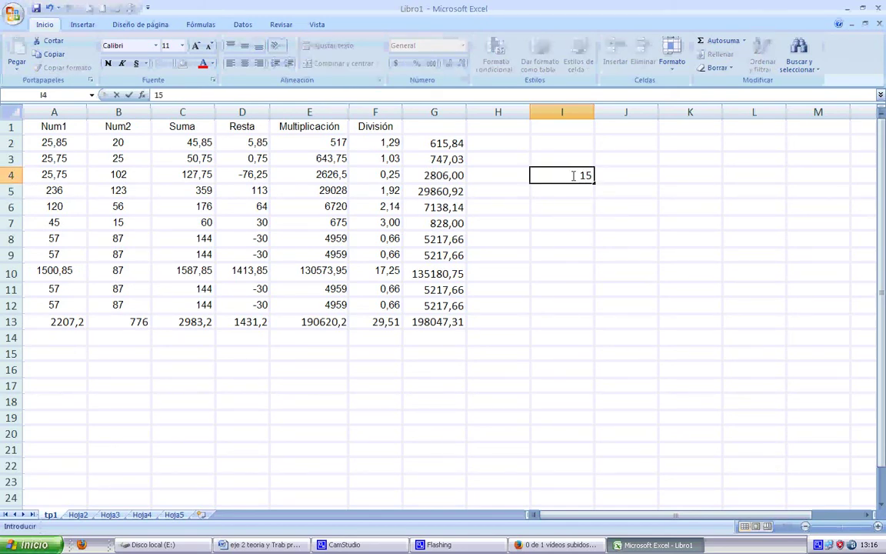
{"action": "type", "text": "00,88"}
{"action": "key", "text": "Return"}
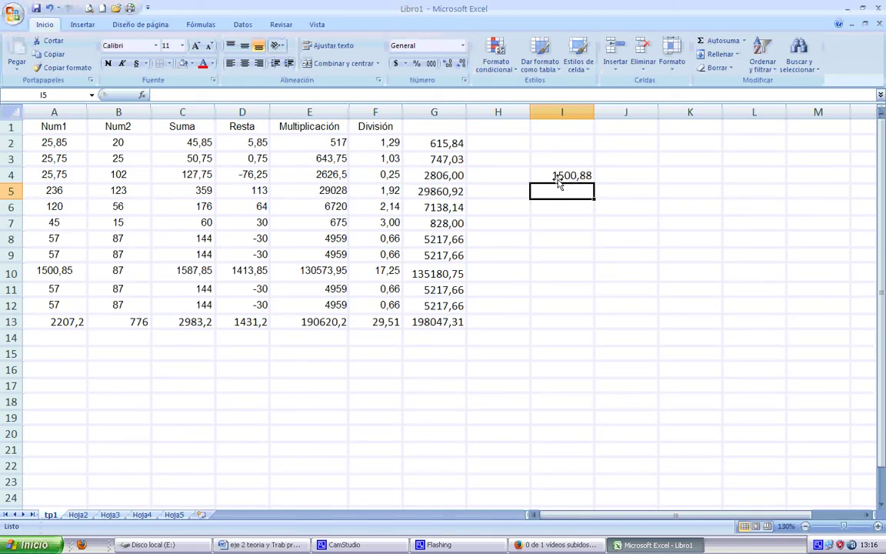
{"action": "left_click", "coordinate": [558, 218]}
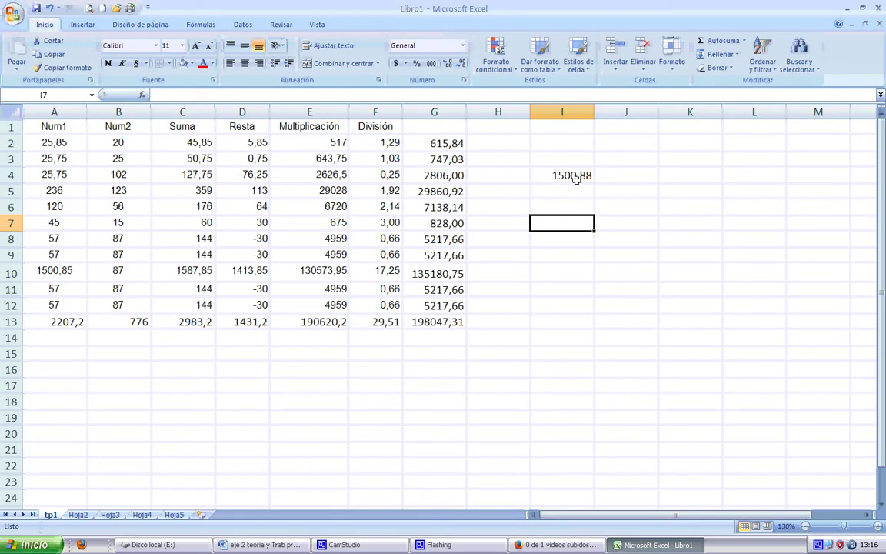
Enter the whole number 100800 in I5 without a thousands separator.
{"action": "left_click", "coordinate": [571, 189]}
{"action": "type", "text": "1"}
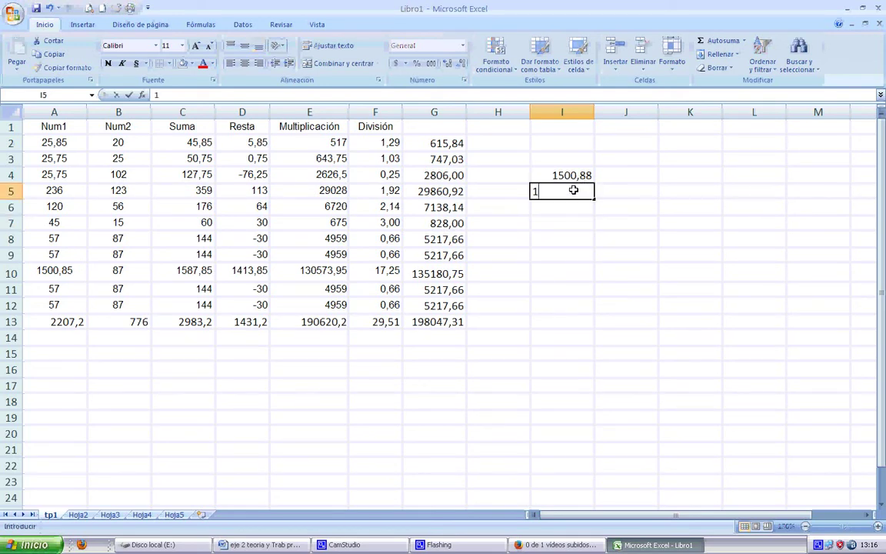
{"action": "type", "text": "000800"}
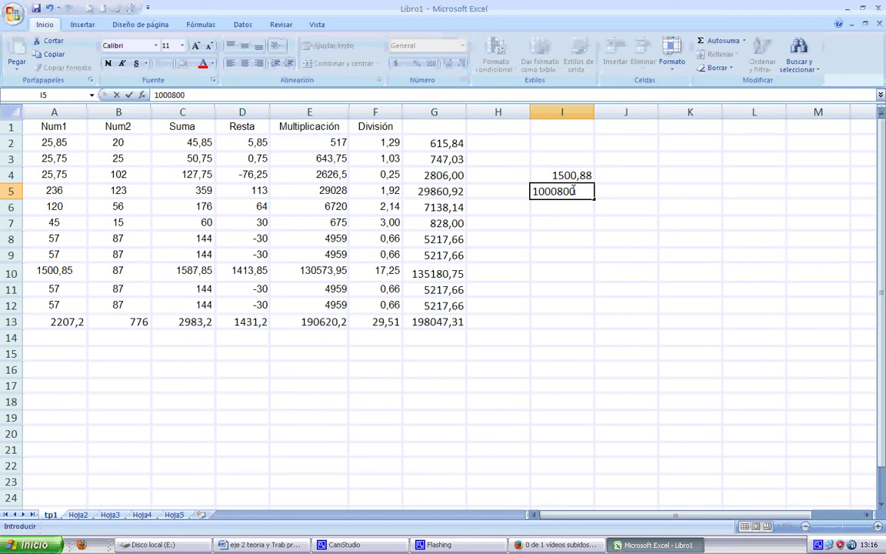
{"action": "key", "text": "Left"}
{"action": "key", "text": "Left"}
{"action": "left_click", "coordinate": [573, 190]}
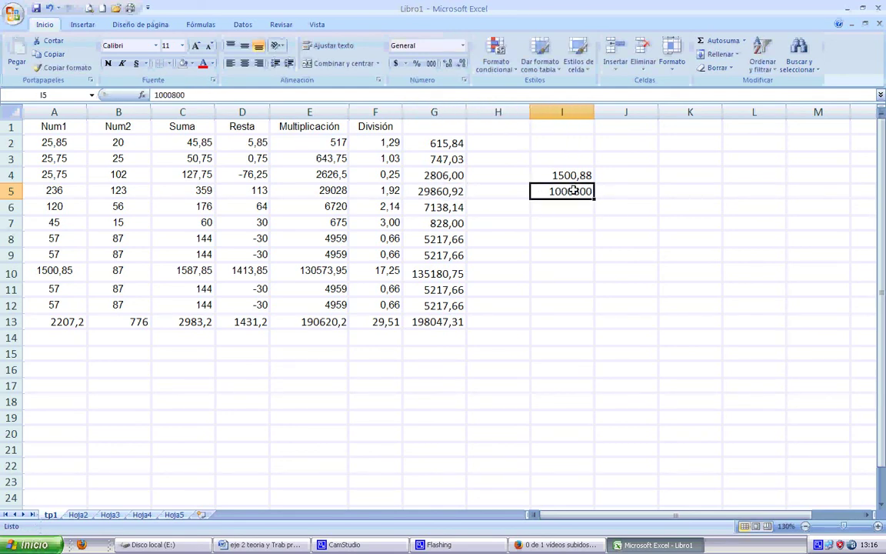
{"action": "double_click", "coordinate": [573, 190]}
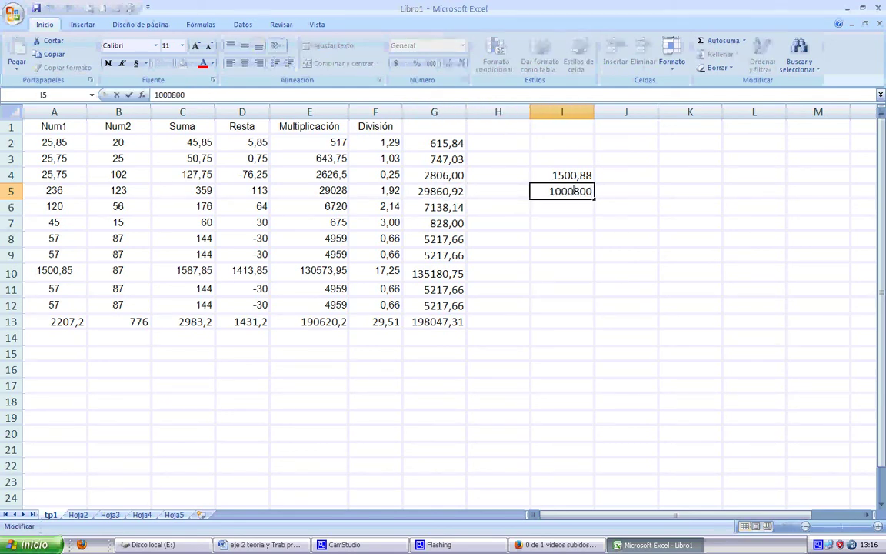
{"action": "key", "text": "BackSpace"}
{"action": "key", "text": "Return"}
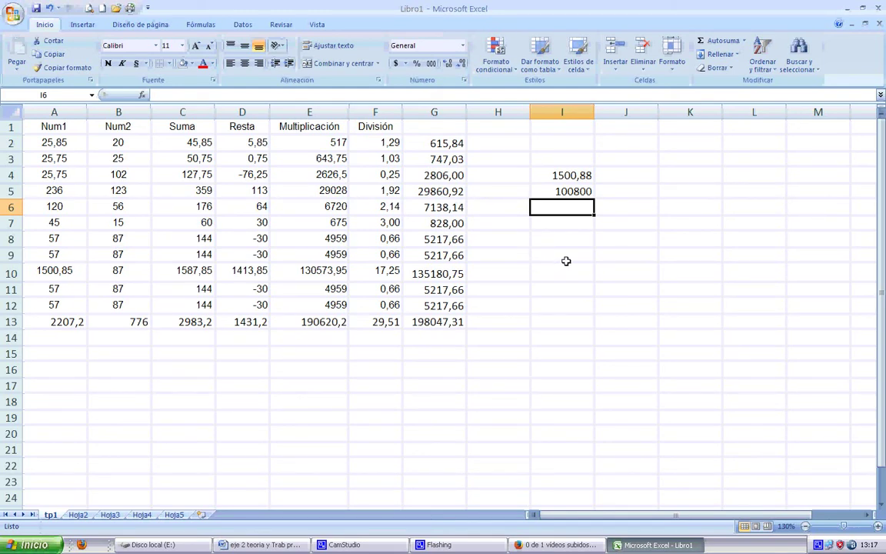
{"action": "left_click", "coordinate": [564, 258]}
{"action": "left_click", "coordinate": [301, 372]}
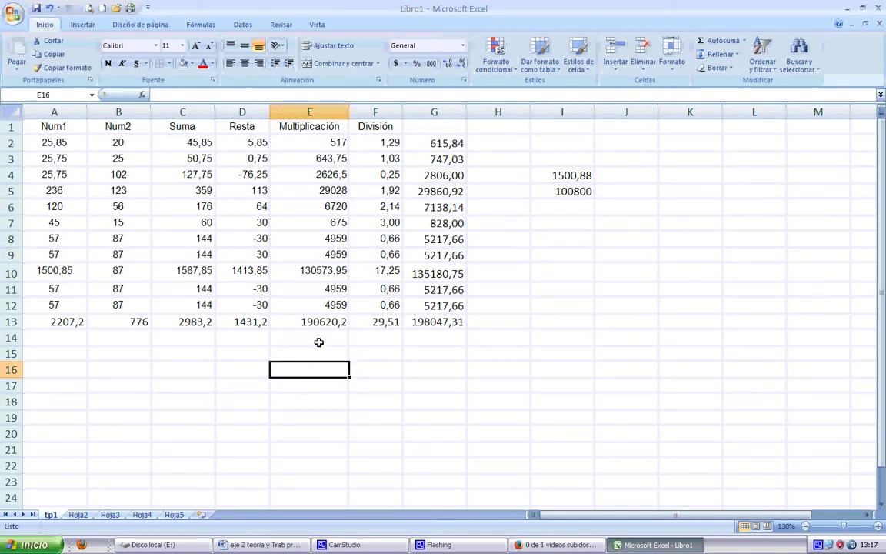
{"action": "left_click", "coordinate": [431, 322]}
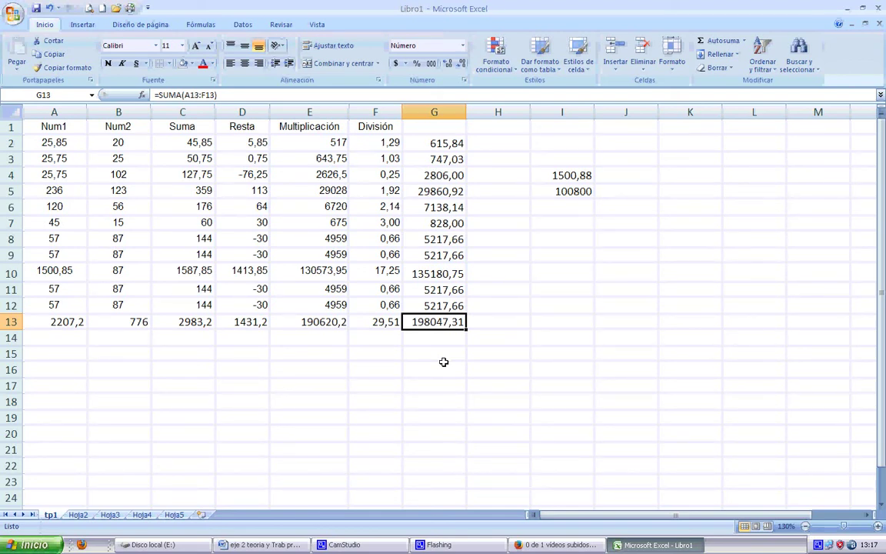
{"action": "left_click", "coordinate": [373, 370]}
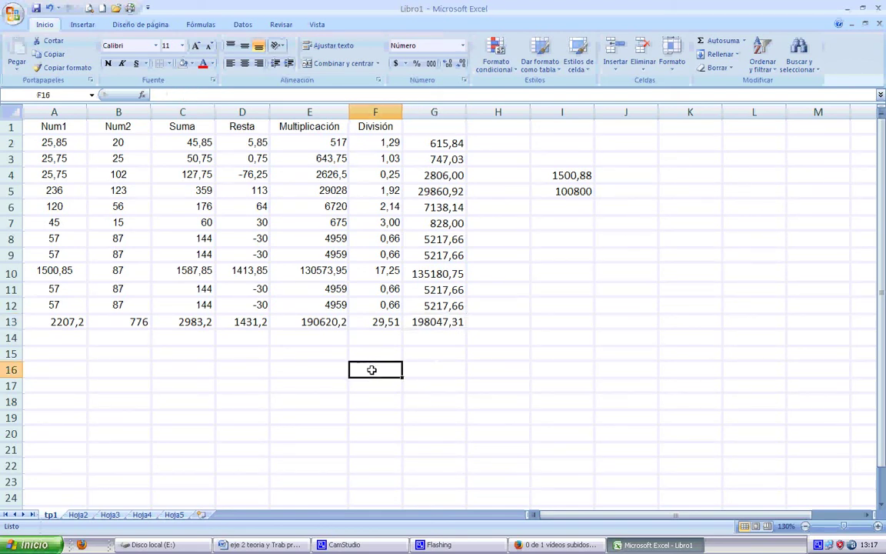
{"action": "left_click", "coordinate": [153, 376]}
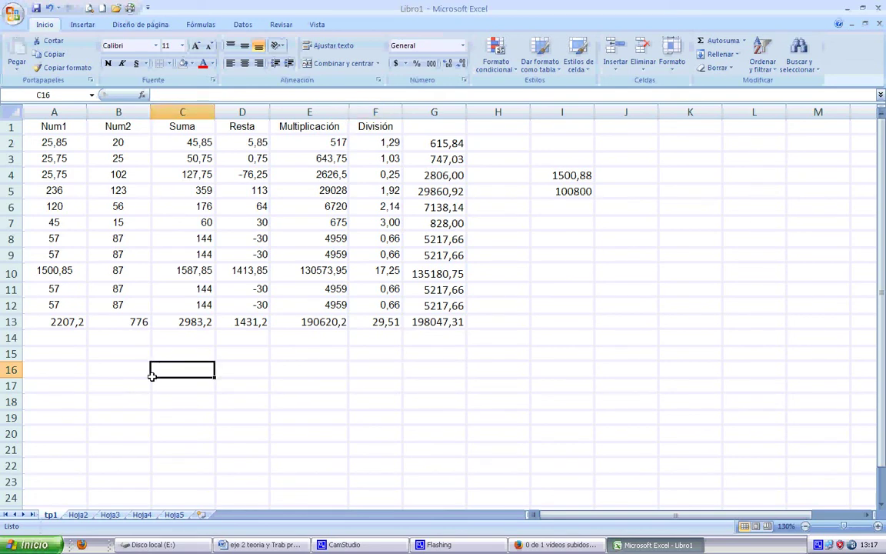
{"action": "left_click", "coordinate": [338, 386]}
{"action": "left_click", "coordinate": [168, 370]}
{"action": "left_click", "coordinate": [168, 352]}
{"action": "left_click", "coordinate": [110, 355]}
{"action": "left_click", "coordinate": [69, 352]}
{"action": "left_click", "coordinate": [63, 368]}
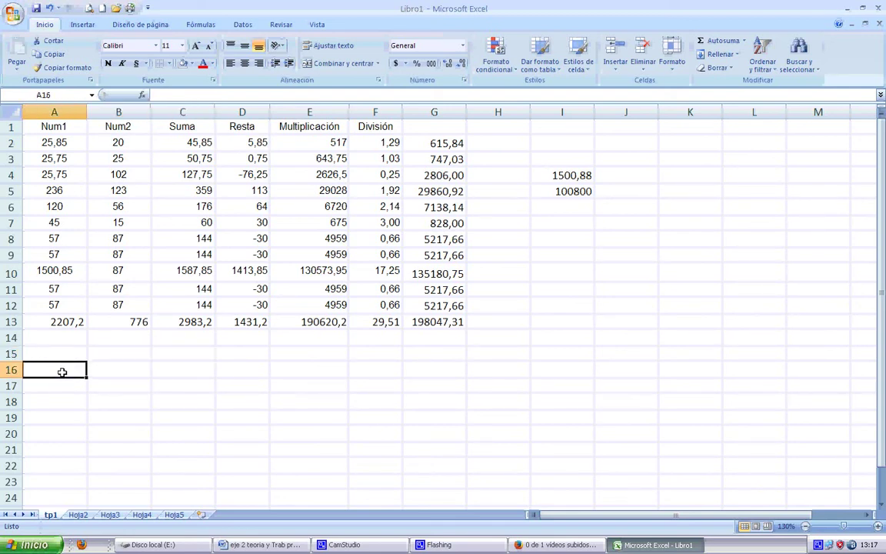
{"action": "left_click", "coordinate": [113, 367]}
{"action": "left_click", "coordinate": [115, 355]}
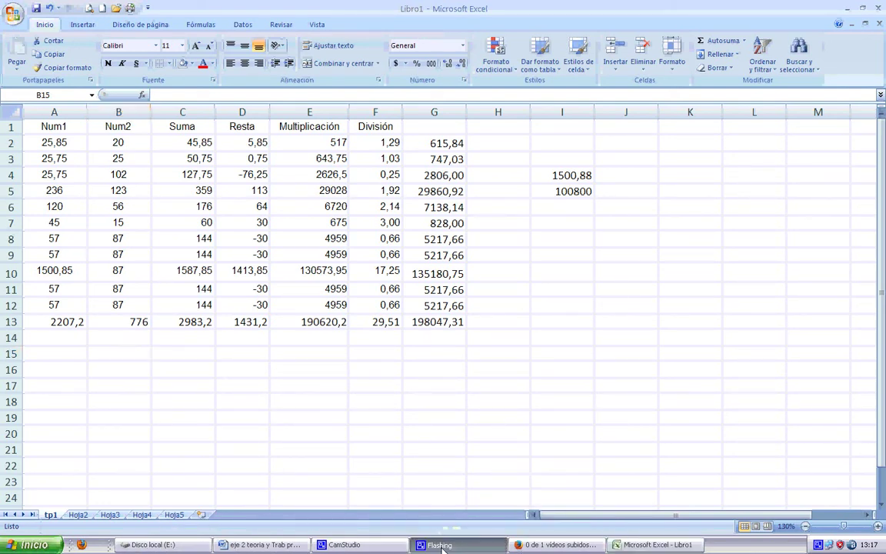
{"action": "left_click", "coordinate": [346, 544]}
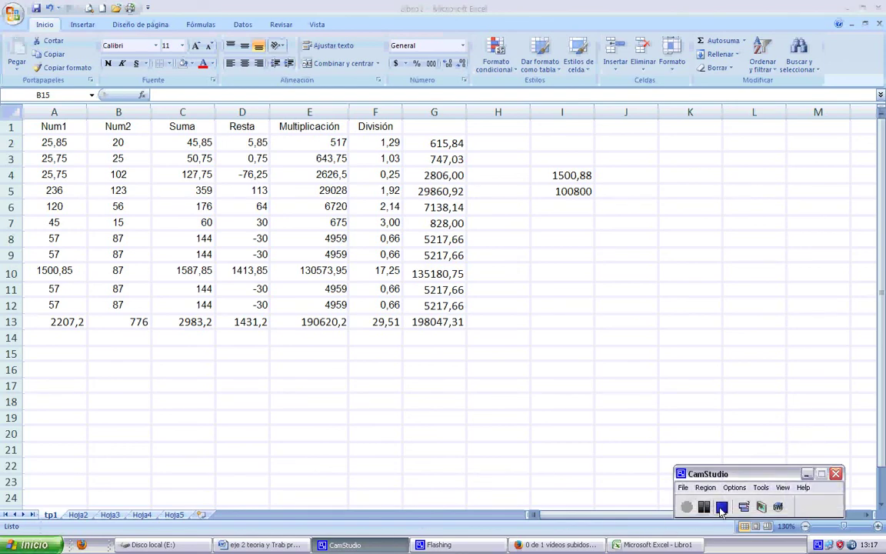